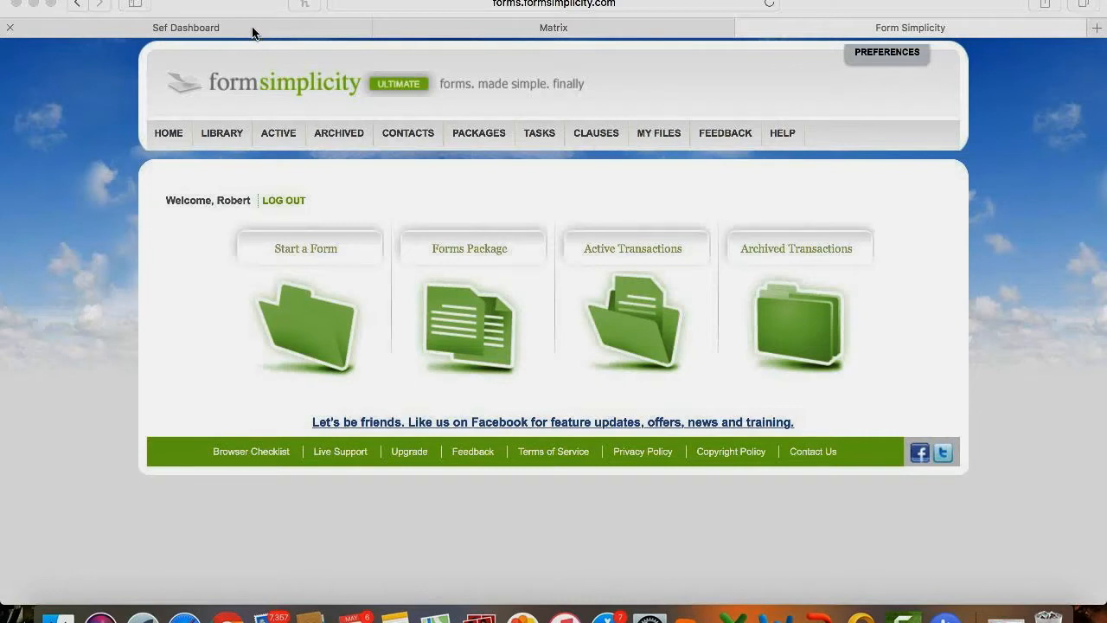
Switch to the portal dashboard and browse its Miami Services tools, such as Matrix, Form Simplicity and Realist.
{"action": "left_click", "coordinate": [252, 29]}
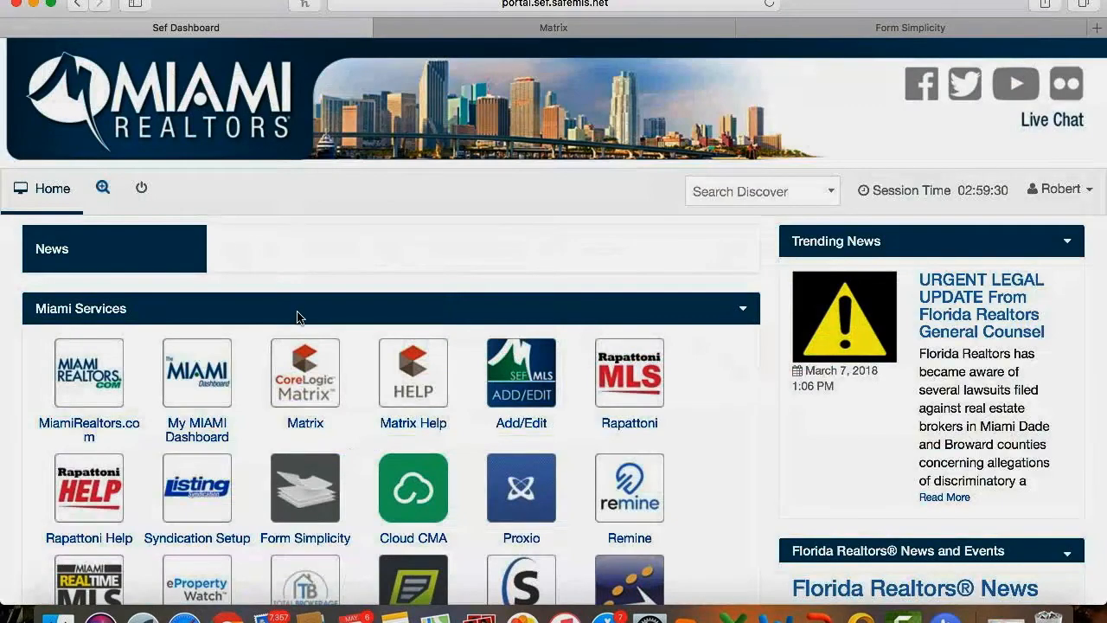
{"action": "scroll", "coordinate": [296, 316], "scroll_direction": "down", "scroll_amount": 2}
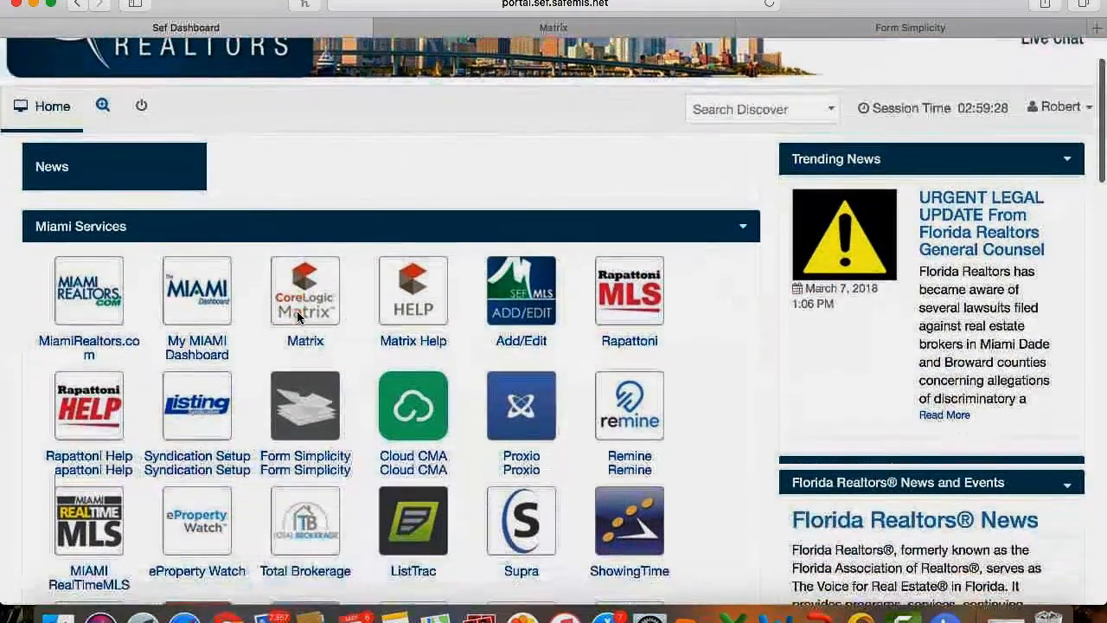
{"action": "scroll", "coordinate": [296, 317], "scroll_direction": "down", "scroll_amount": 4}
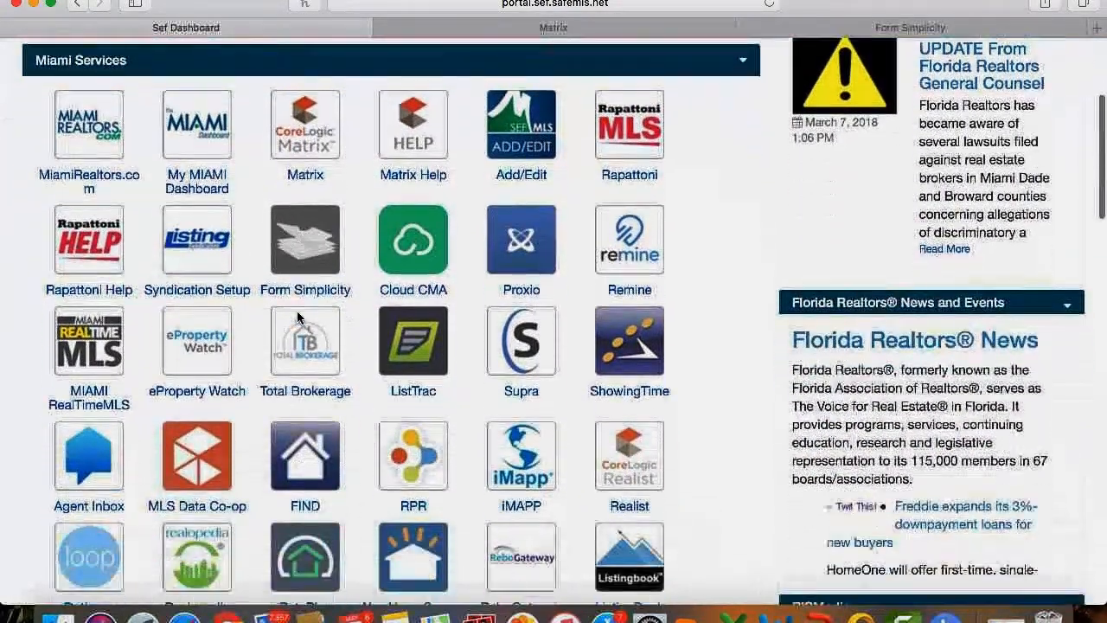
{"action": "scroll", "coordinate": [298, 313], "scroll_direction": "down", "scroll_amount": 5}
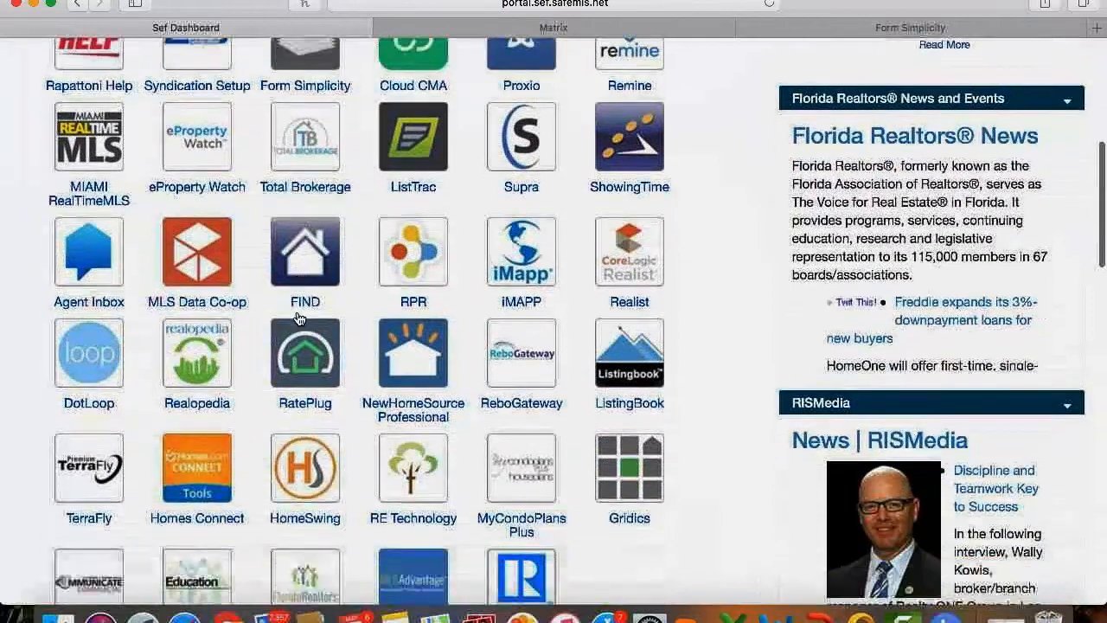
{"action": "scroll", "coordinate": [297, 318], "scroll_direction": "down", "scroll_amount": 5}
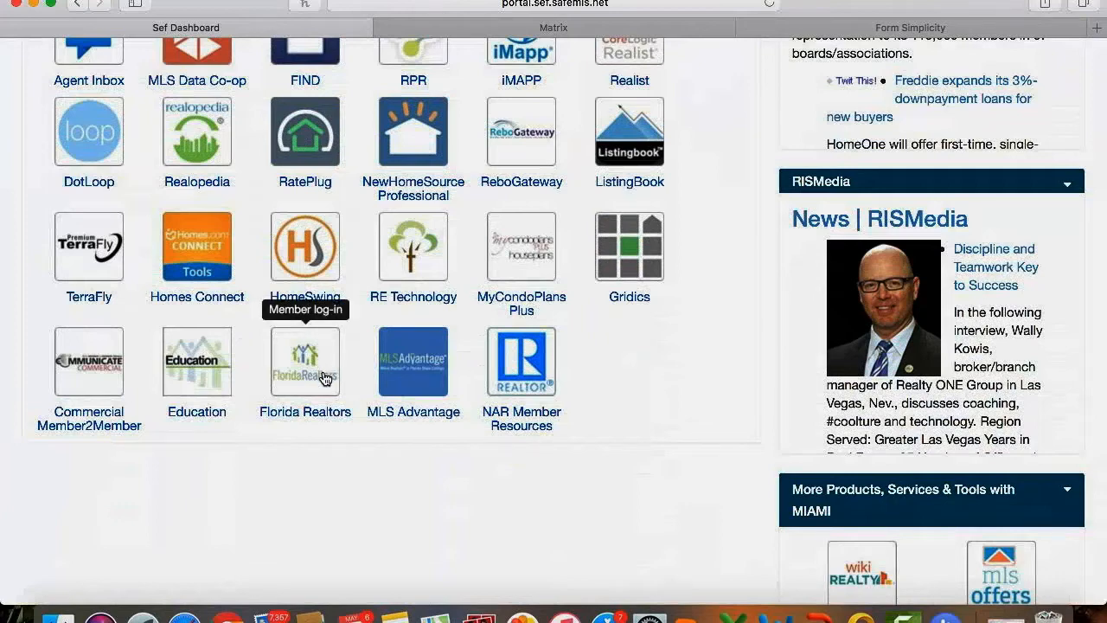
{"action": "scroll", "coordinate": [326, 378], "scroll_direction": "up", "scroll_amount": 1}
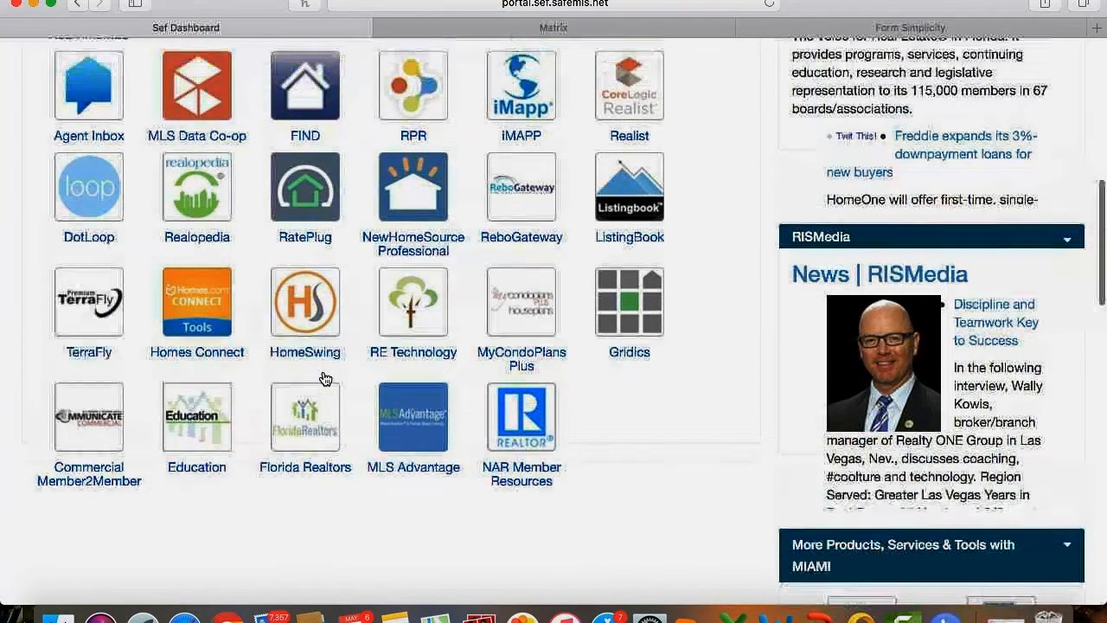
{"action": "scroll", "coordinate": [325, 378], "scroll_direction": "up", "scroll_amount": 5}
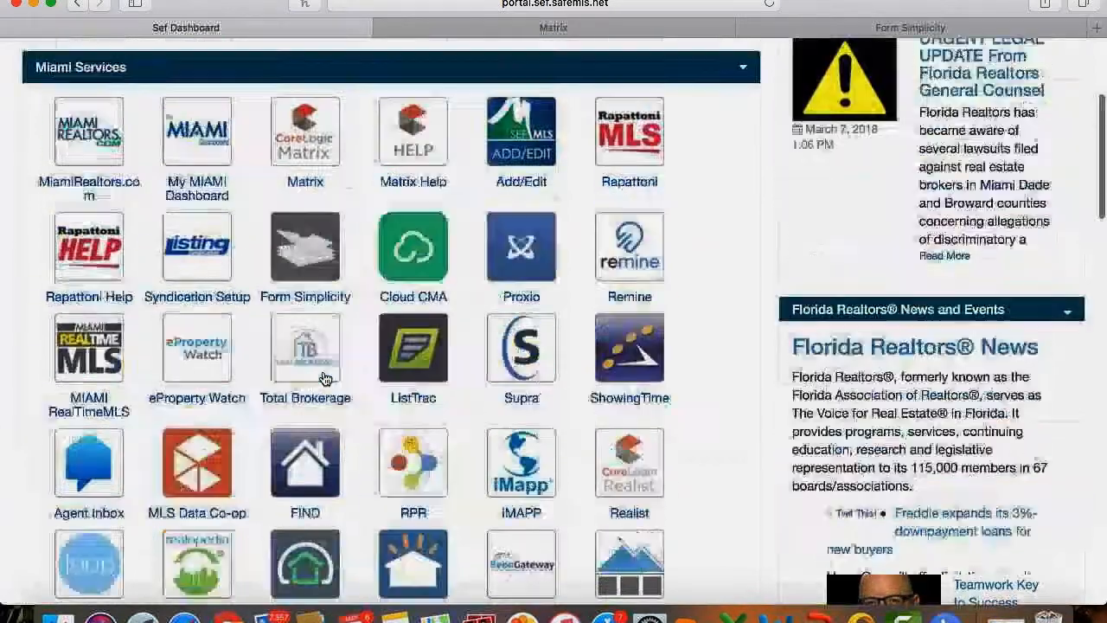
{"action": "scroll", "coordinate": [325, 379], "scroll_direction": "up", "scroll_amount": 2}
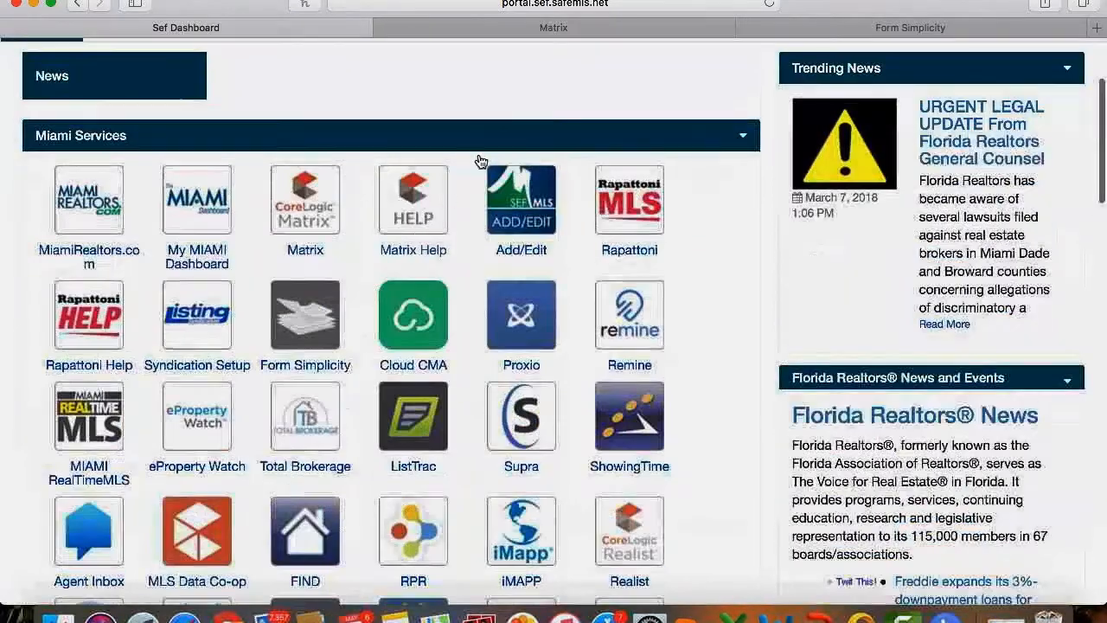
Check the Matrix home dashboard's External Links, then go back to the listing and return to Form Simplicity.
{"action": "left_click", "coordinate": [601, 31]}
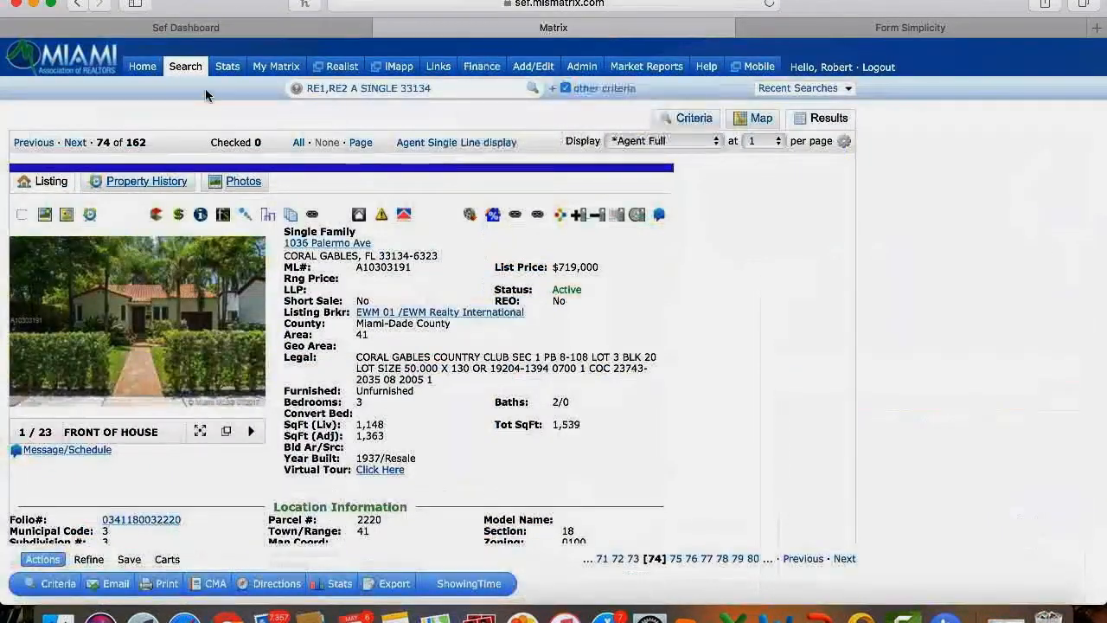
{"action": "left_click", "coordinate": [144, 67]}
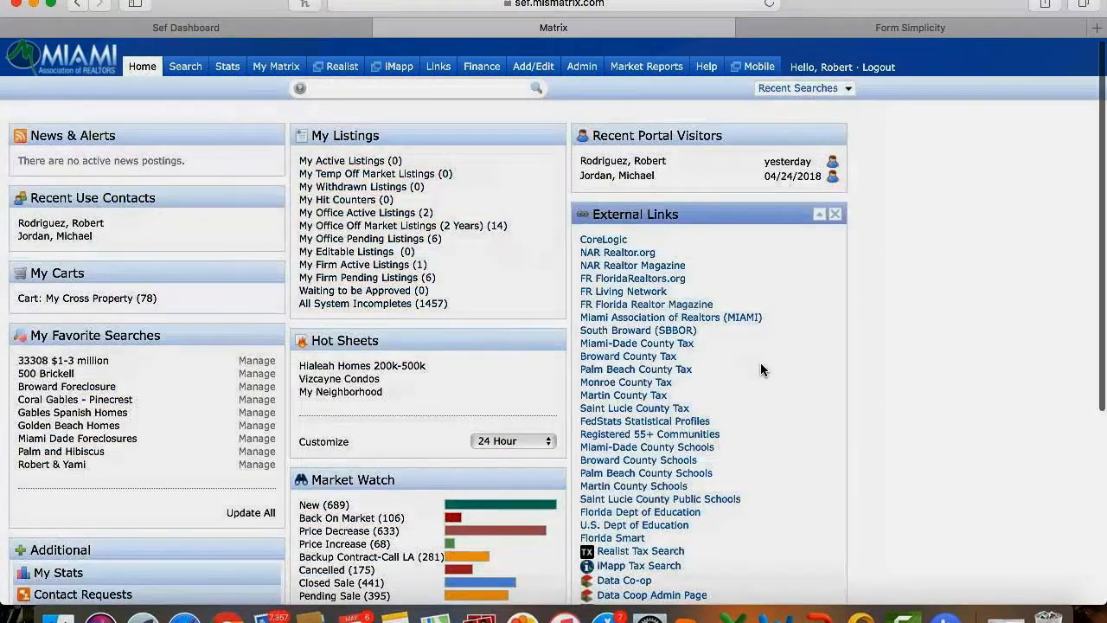
{"action": "scroll", "coordinate": [760, 370], "scroll_direction": "down", "scroll_amount": 5}
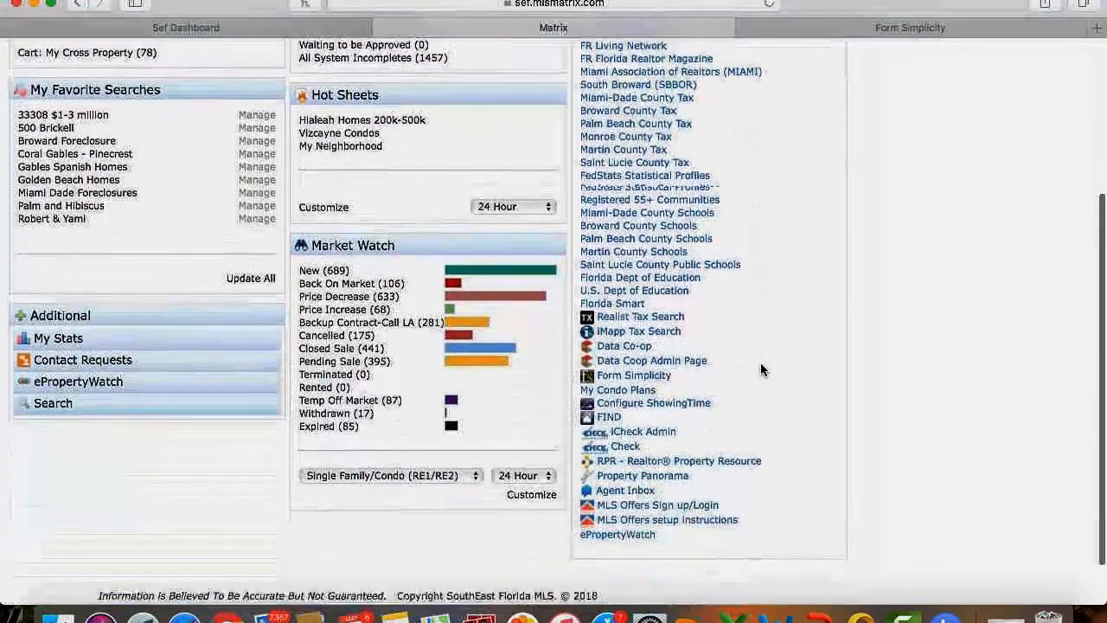
{"action": "scroll", "coordinate": [760, 364], "scroll_direction": "down", "scroll_amount": 1}
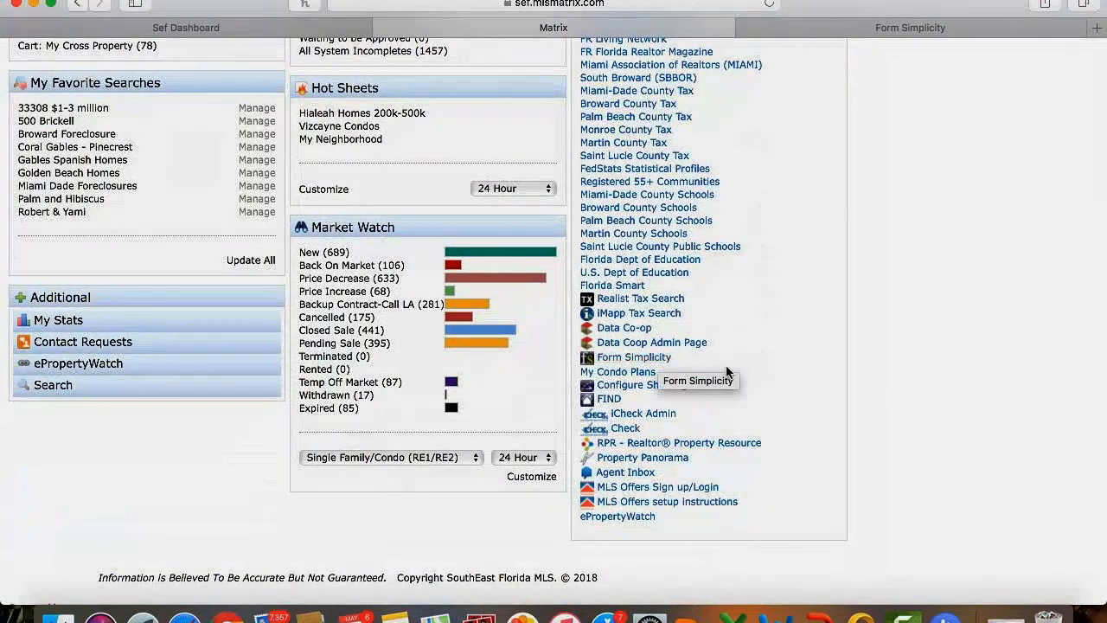
{"action": "scroll", "coordinate": [756, 378], "scroll_direction": "up", "scroll_amount": 4}
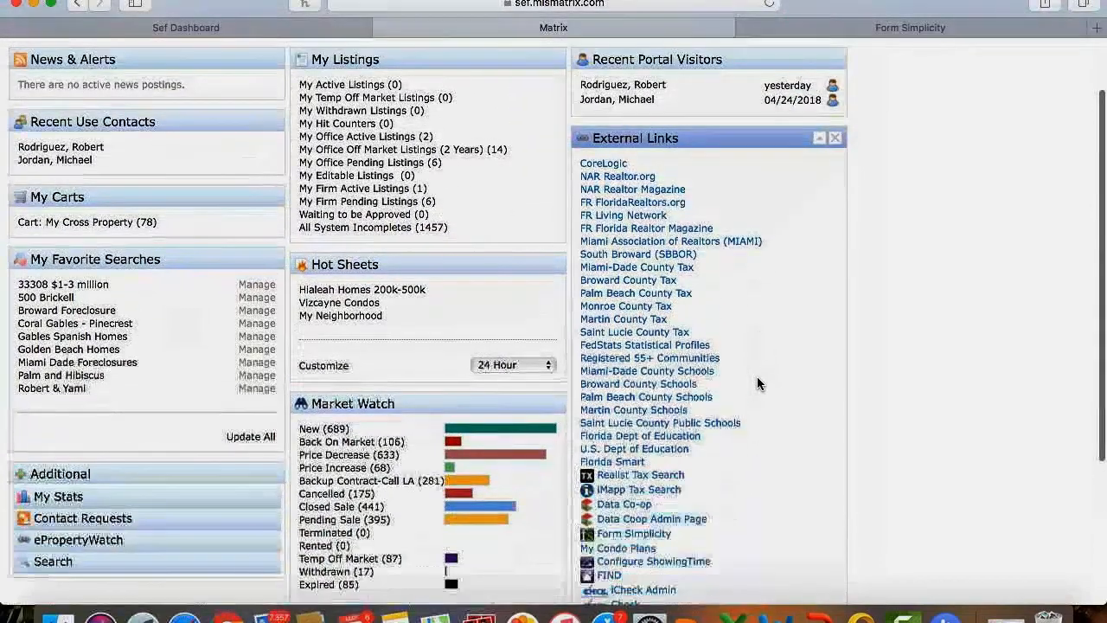
{"action": "left_click", "coordinate": [76, 5]}
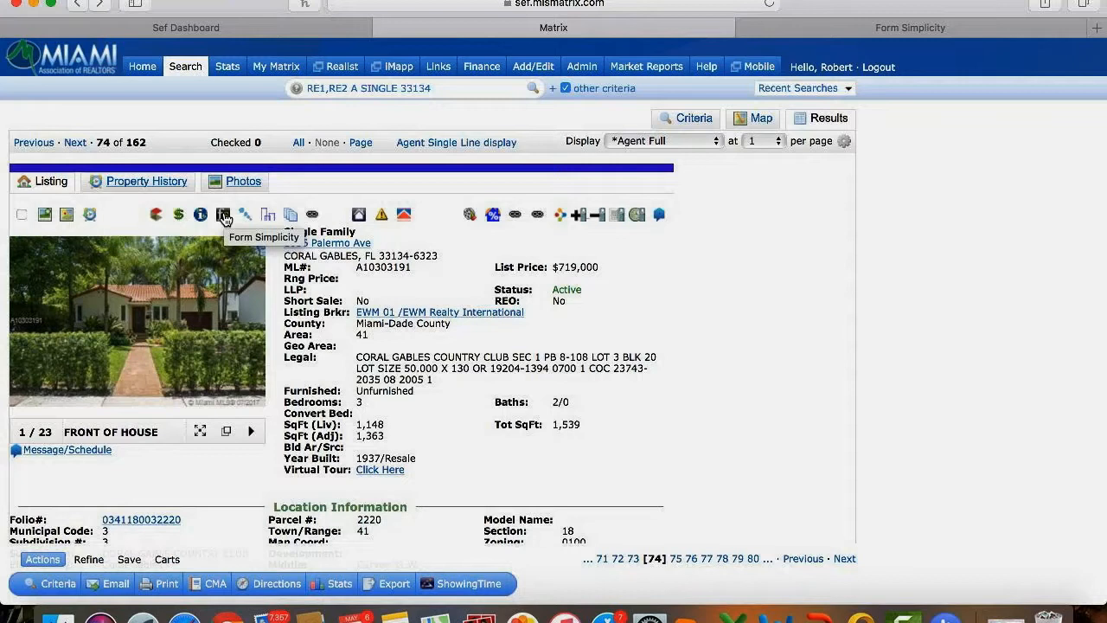
{"action": "left_click", "coordinate": [804, 34]}
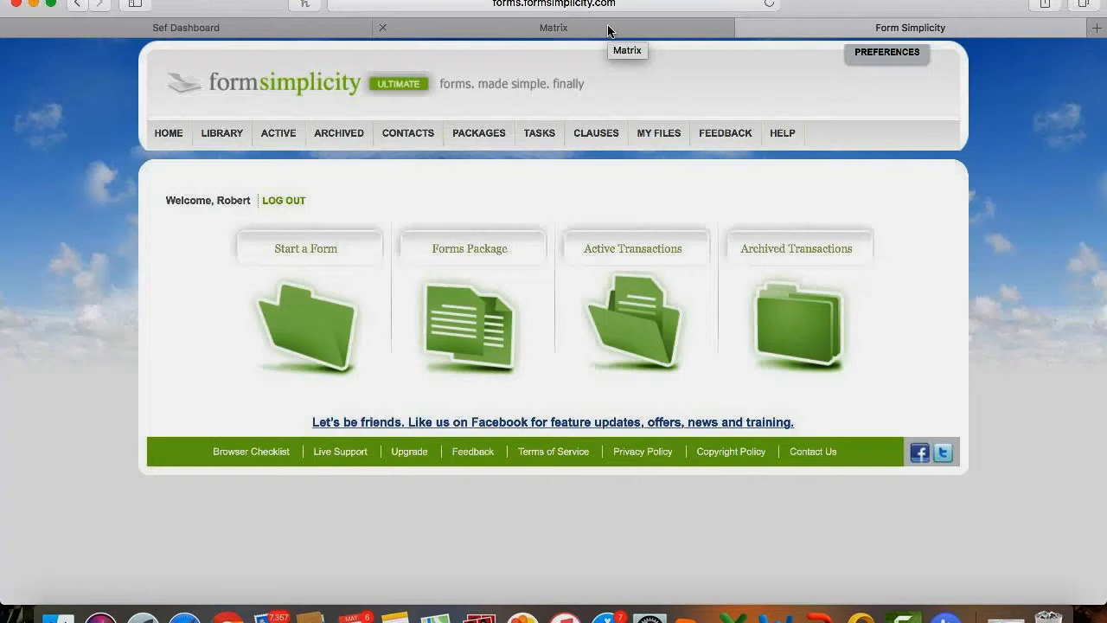
{"action": "left_click", "coordinate": [294, 31]}
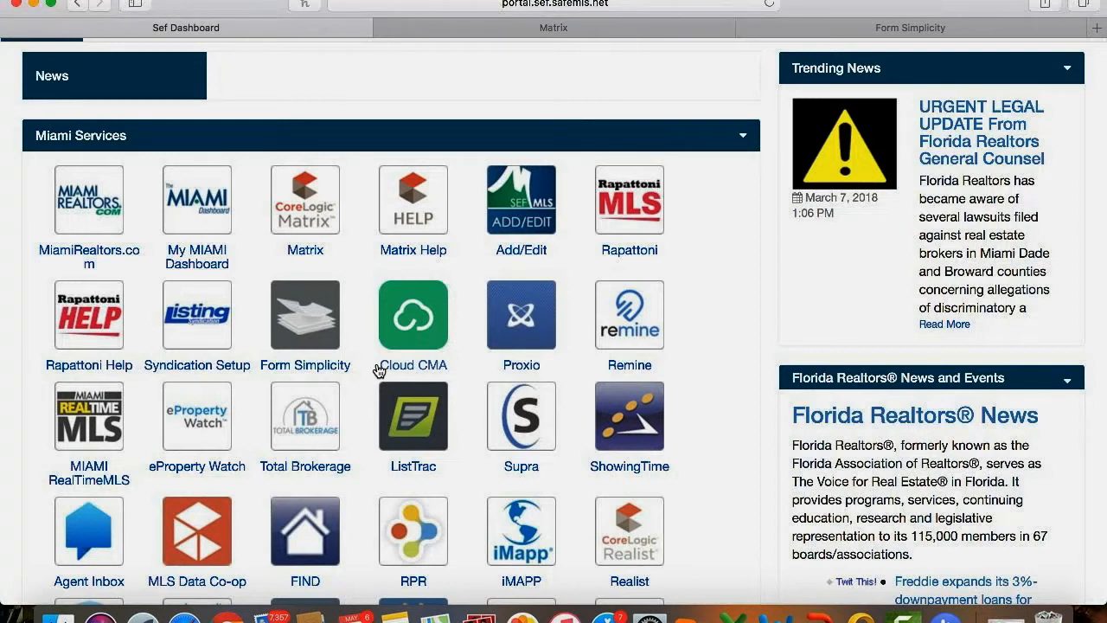
{"action": "left_click", "coordinate": [785, 33]}
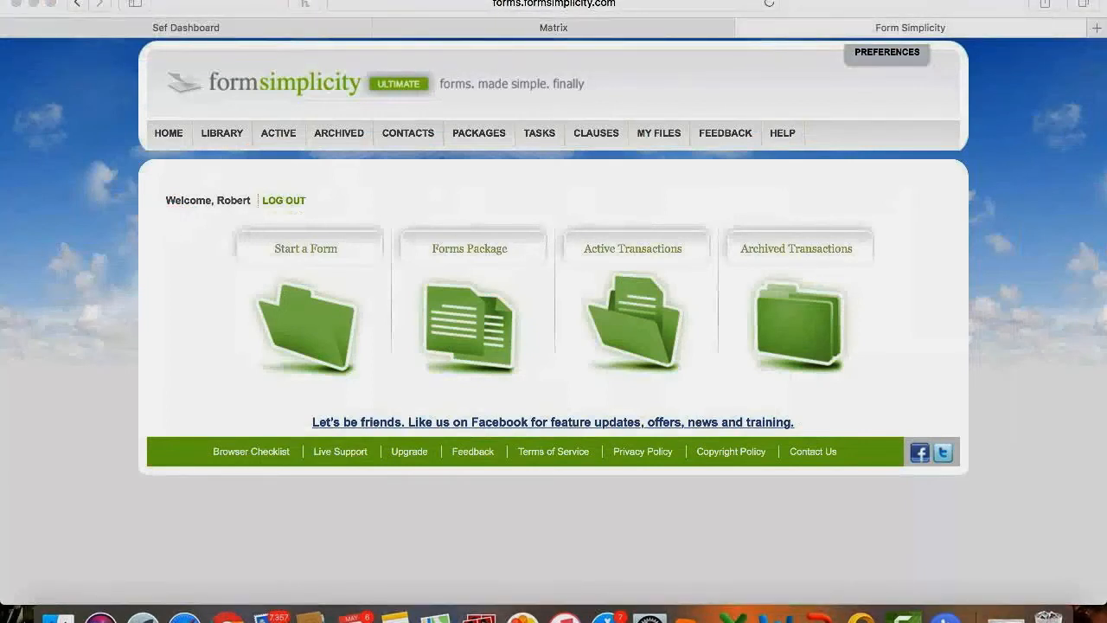
{"action": "left_click", "coordinate": [877, 56]}
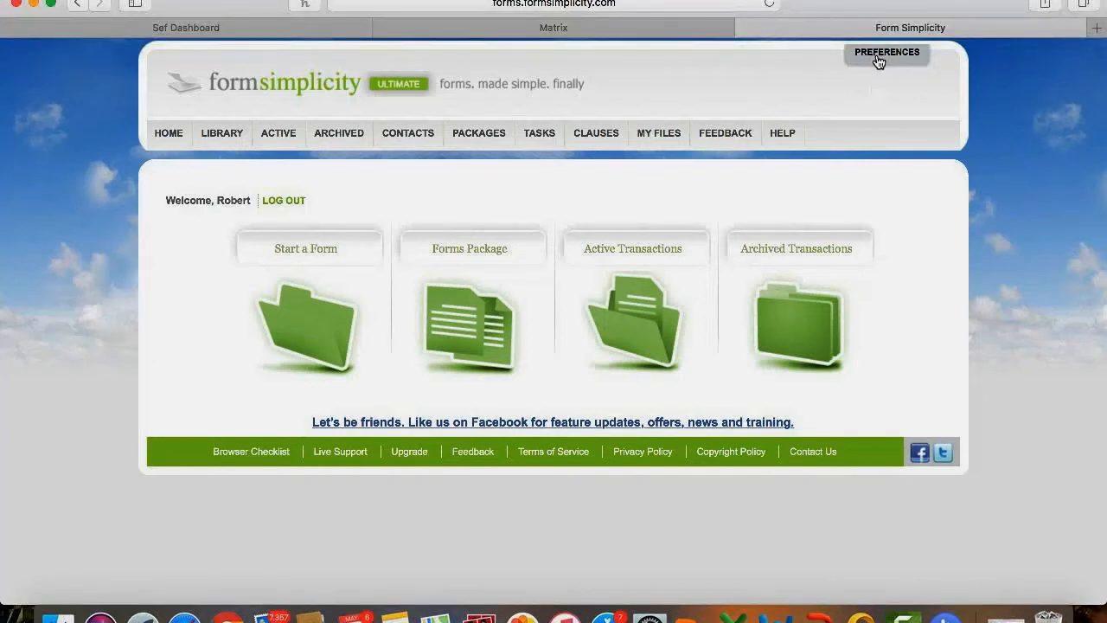
Save the email notification and email signature preferences, then go back to the Form Simplicity home page.
{"action": "left_click", "coordinate": [877, 55]}
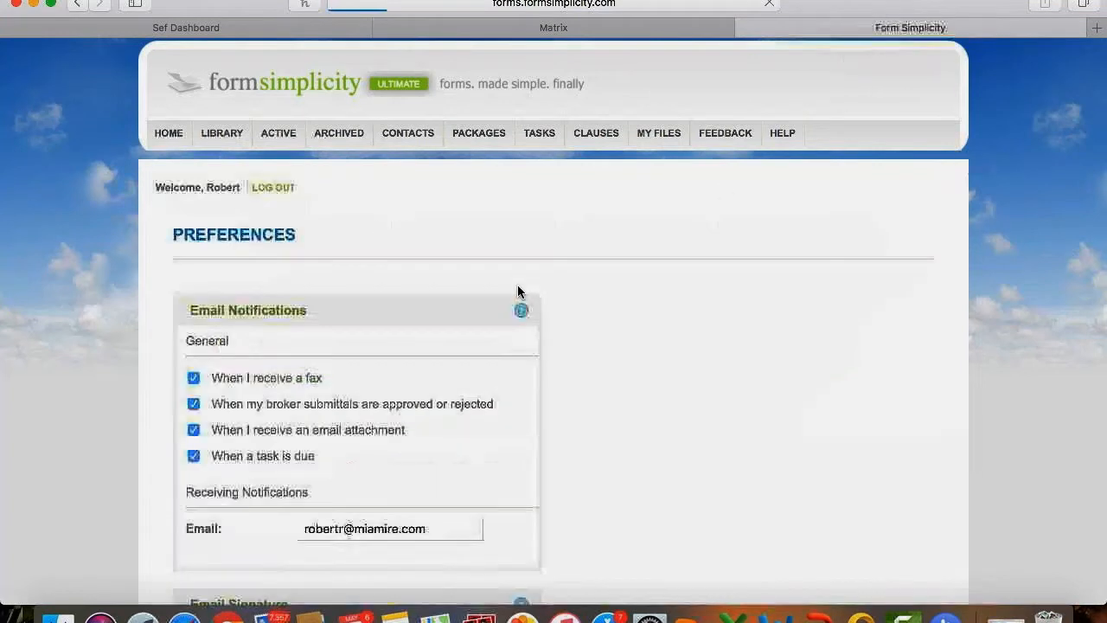
{"action": "scroll", "coordinate": [117, 401], "scroll_direction": "down", "scroll_amount": 5}
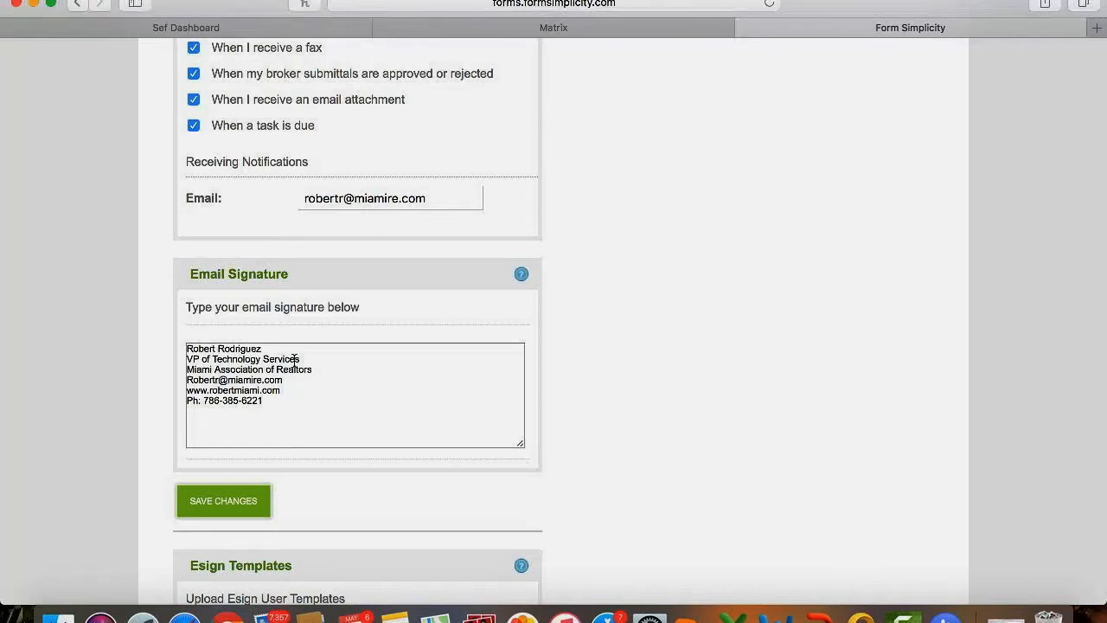
{"action": "scroll", "coordinate": [323, 470], "scroll_direction": "down", "scroll_amount": 1}
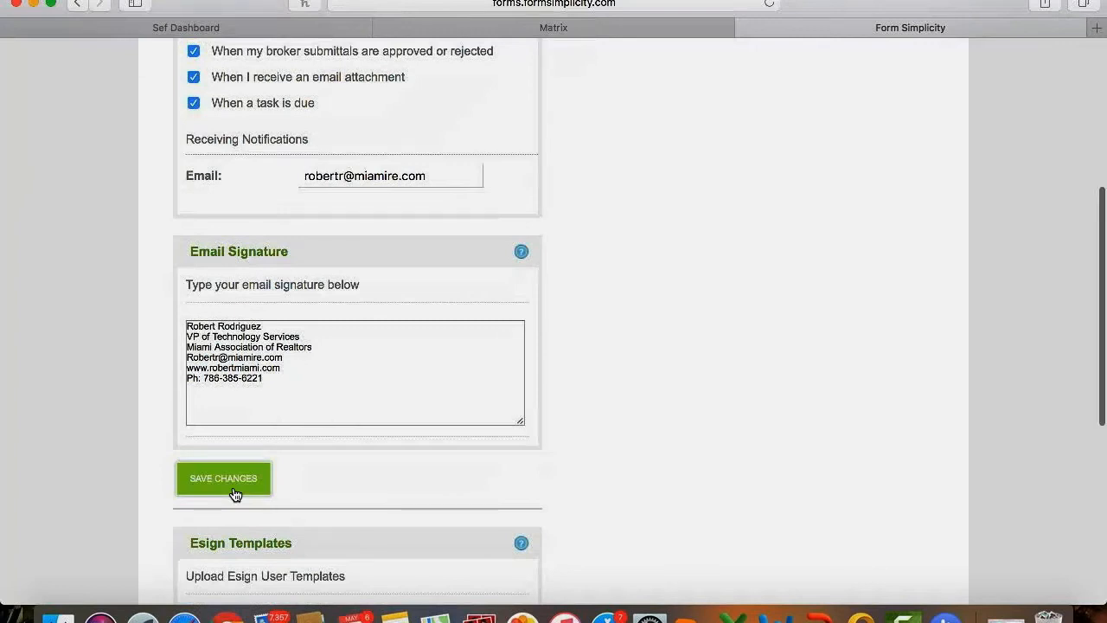
{"action": "scroll", "coordinate": [233, 492], "scroll_direction": "up", "scroll_amount": 5}
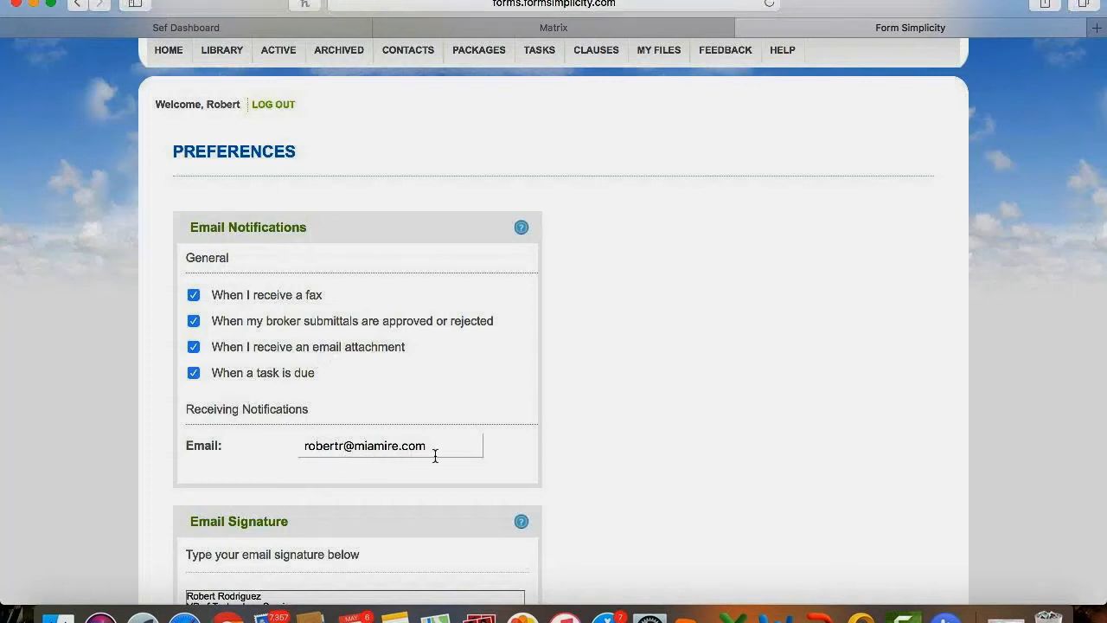
{"action": "scroll", "coordinate": [434, 454], "scroll_direction": "down", "scroll_amount": 5}
{"action": "scroll", "coordinate": [435, 455], "scroll_direction": "down", "scroll_amount": 5}
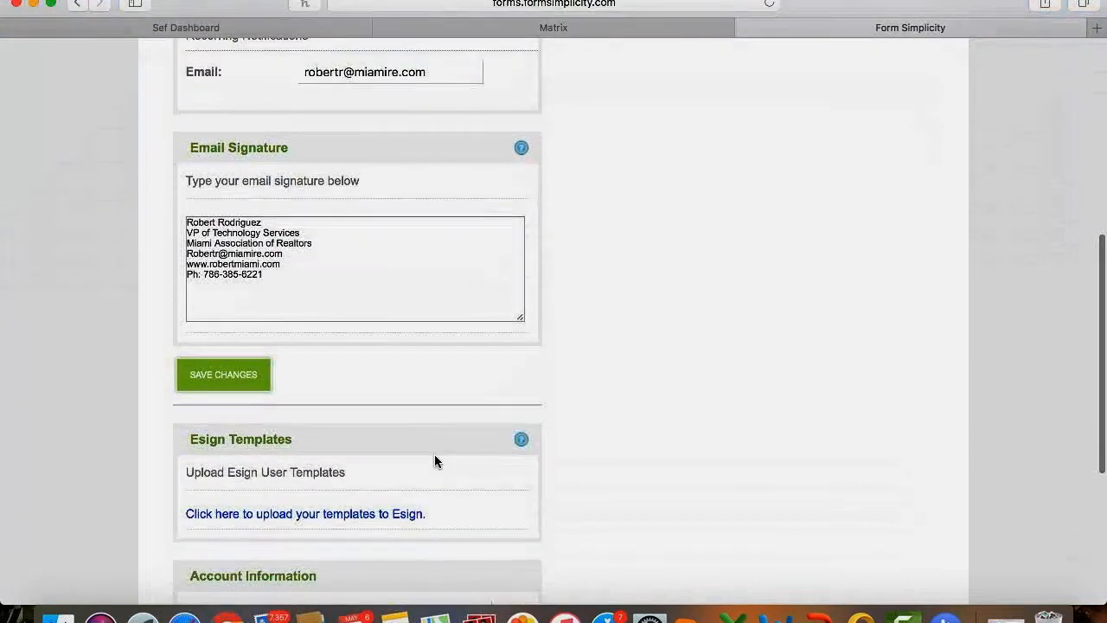
{"action": "left_click", "coordinate": [247, 374]}
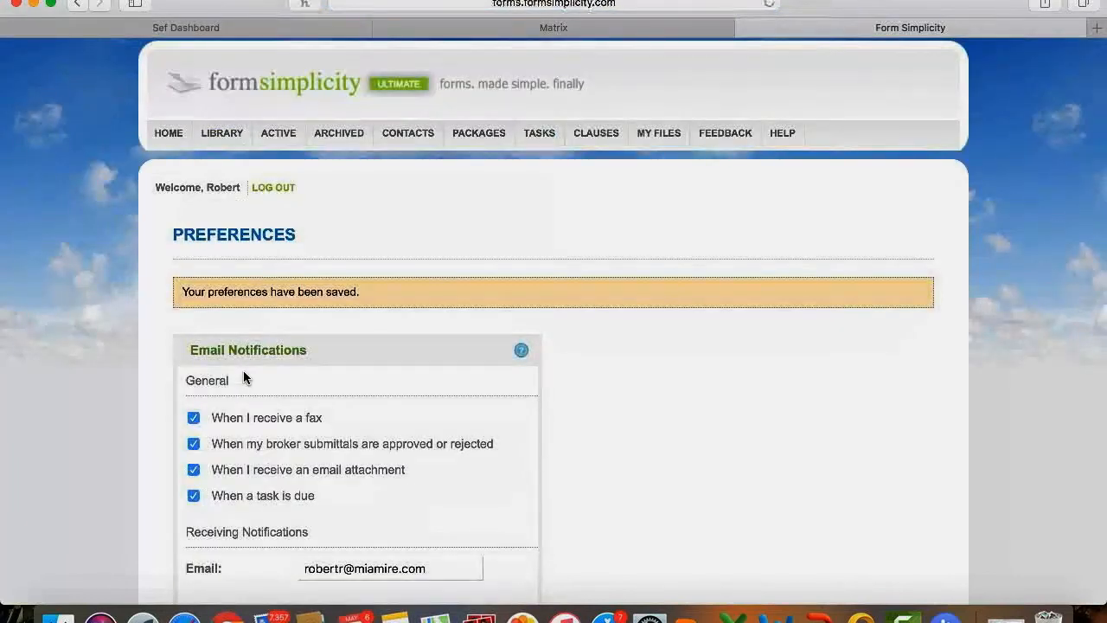
{"action": "left_click", "coordinate": [167, 134]}
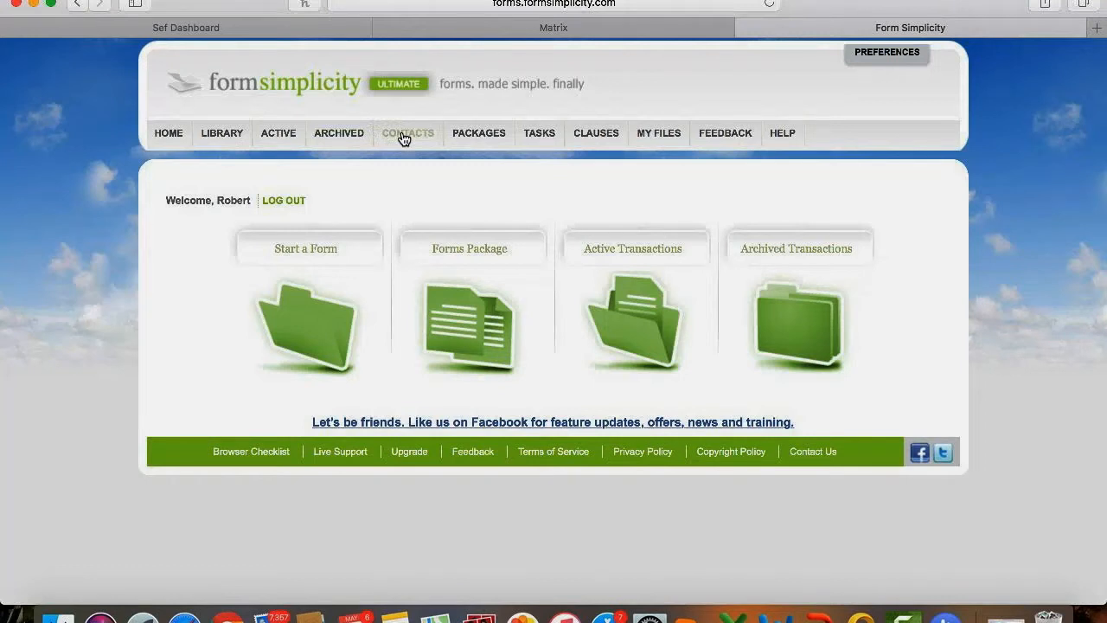
{"action": "left_click", "coordinate": [480, 136]}
Open the Help Center and scroll past its Knowledge Base and Training cards to the Tech Helpline.
{"action": "left_click", "coordinate": [782, 134]}
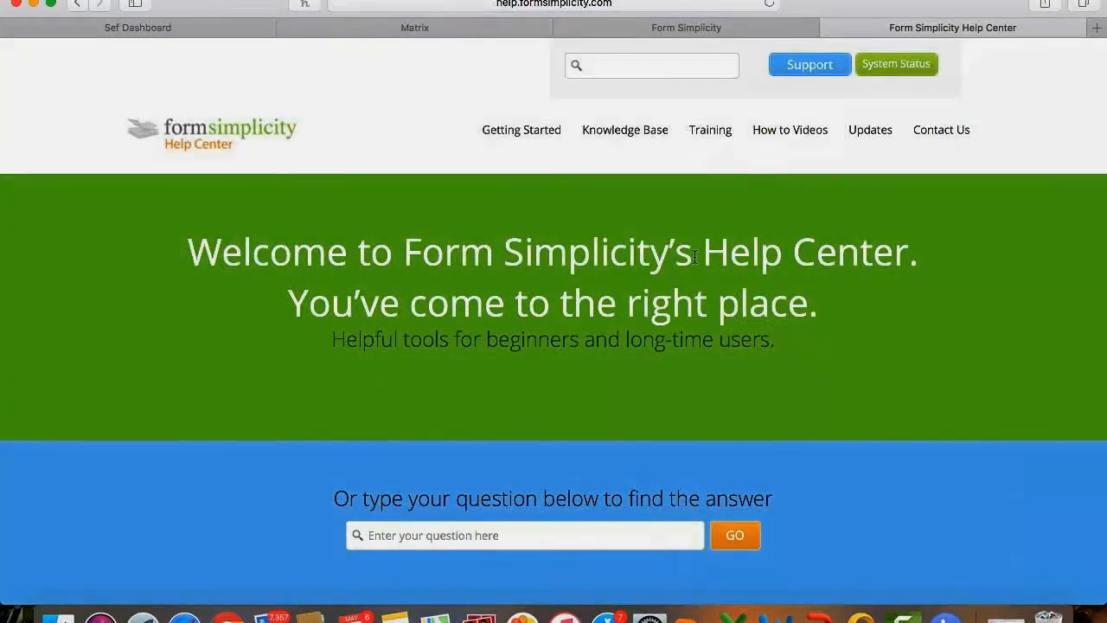
{"action": "scroll", "coordinate": [683, 268], "scroll_direction": "down", "scroll_amount": 5}
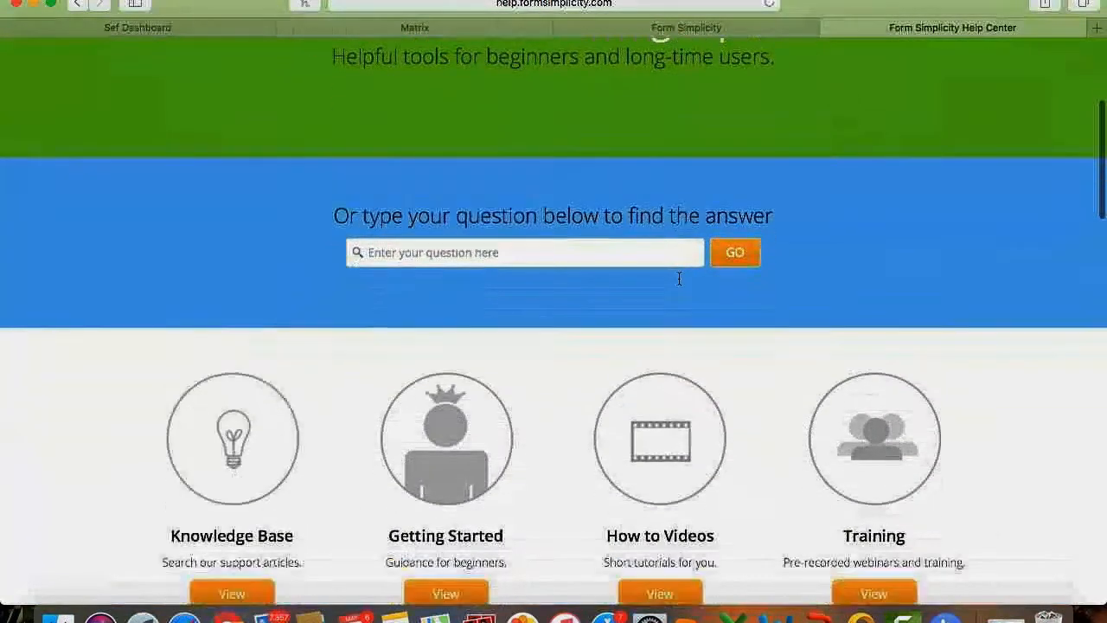
{"action": "scroll", "coordinate": [678, 277], "scroll_direction": "down", "scroll_amount": 3}
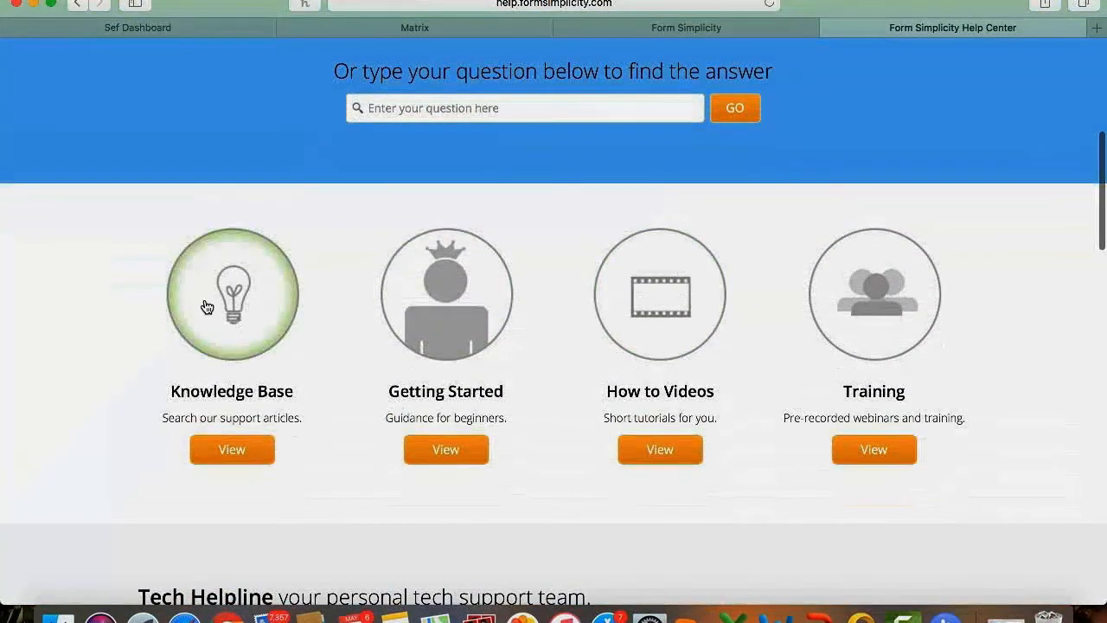
{"action": "scroll", "coordinate": [441, 302], "scroll_direction": "down", "scroll_amount": 1}
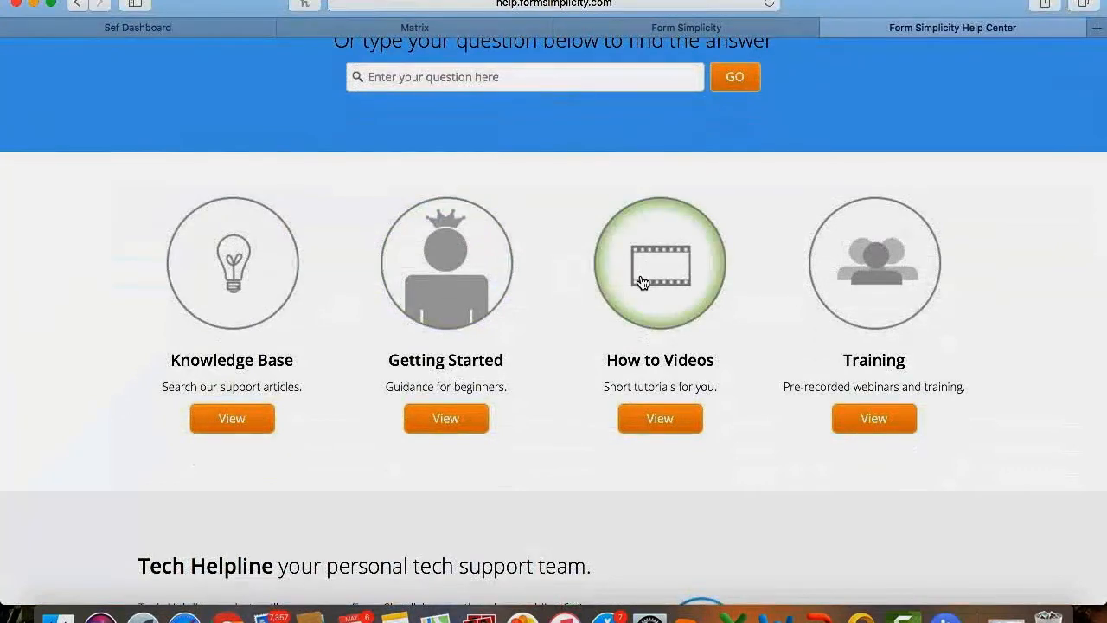
{"action": "scroll", "coordinate": [836, 304], "scroll_direction": "down", "scroll_amount": 1}
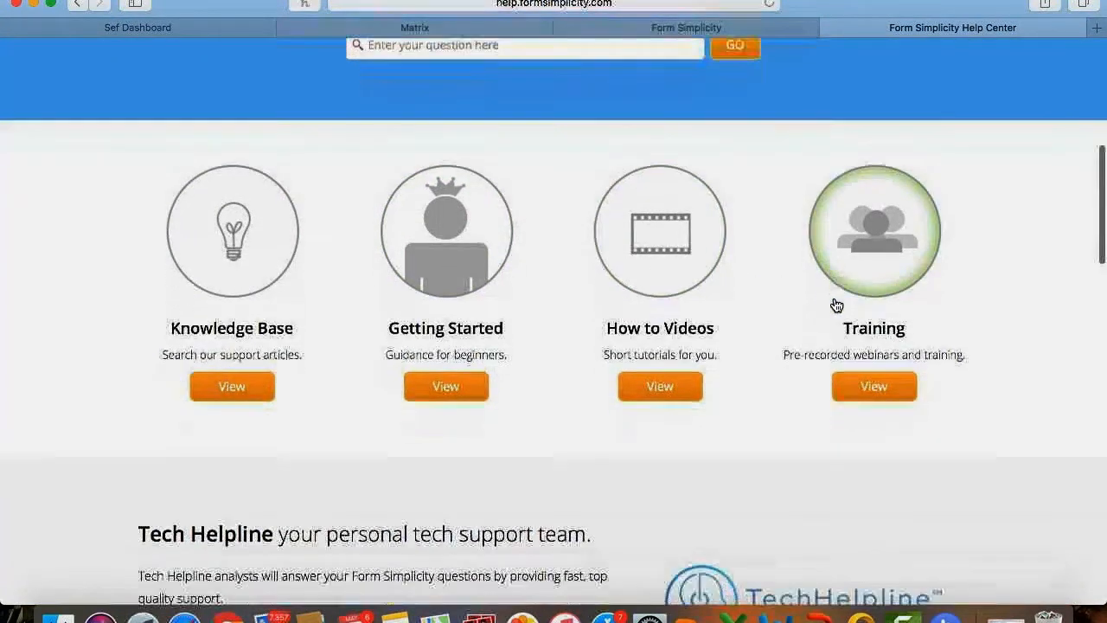
{"action": "scroll", "coordinate": [836, 304], "scroll_direction": "down", "scroll_amount": 6}
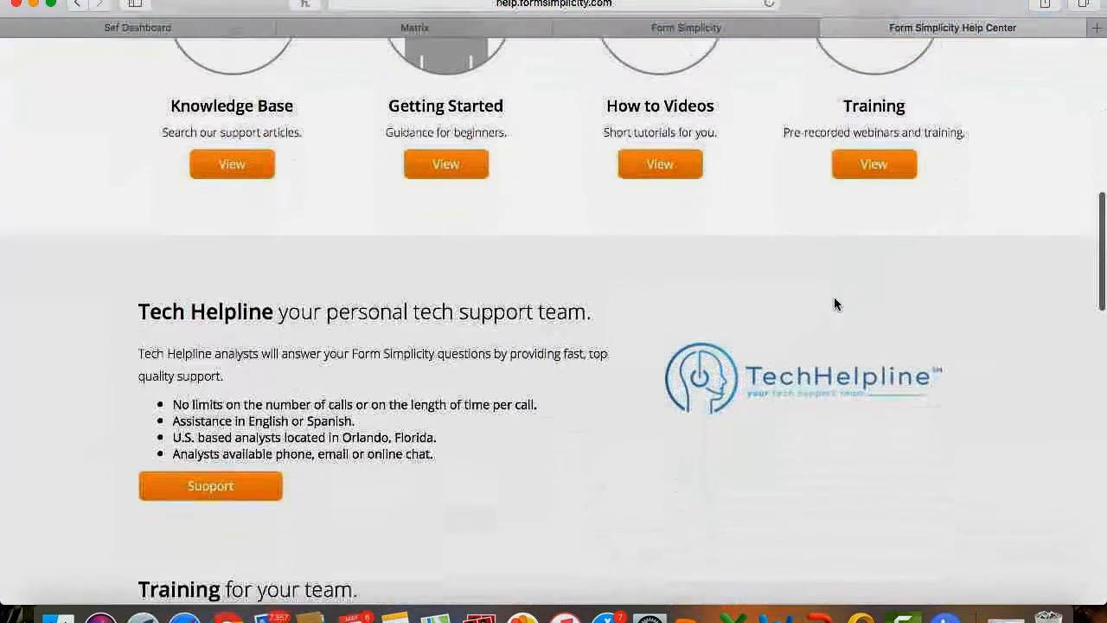
{"action": "scroll", "coordinate": [834, 303], "scroll_direction": "down", "scroll_amount": 3}
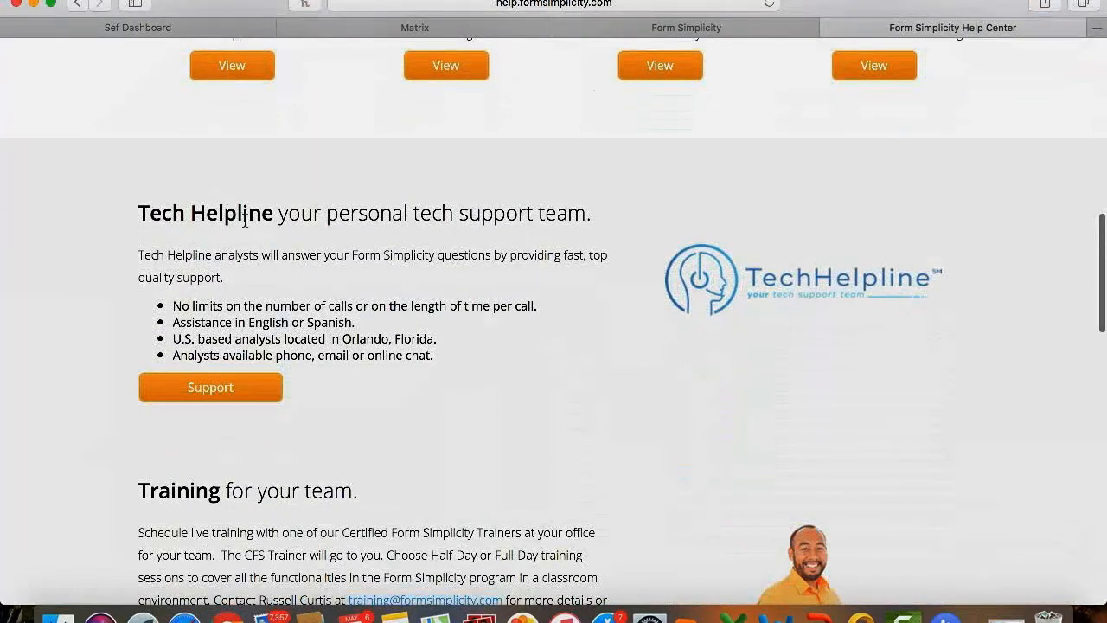
View the Additional Support Options, then close the Help Center to return to the Blank Form Library.
{"action": "left_click", "coordinate": [223, 395]}
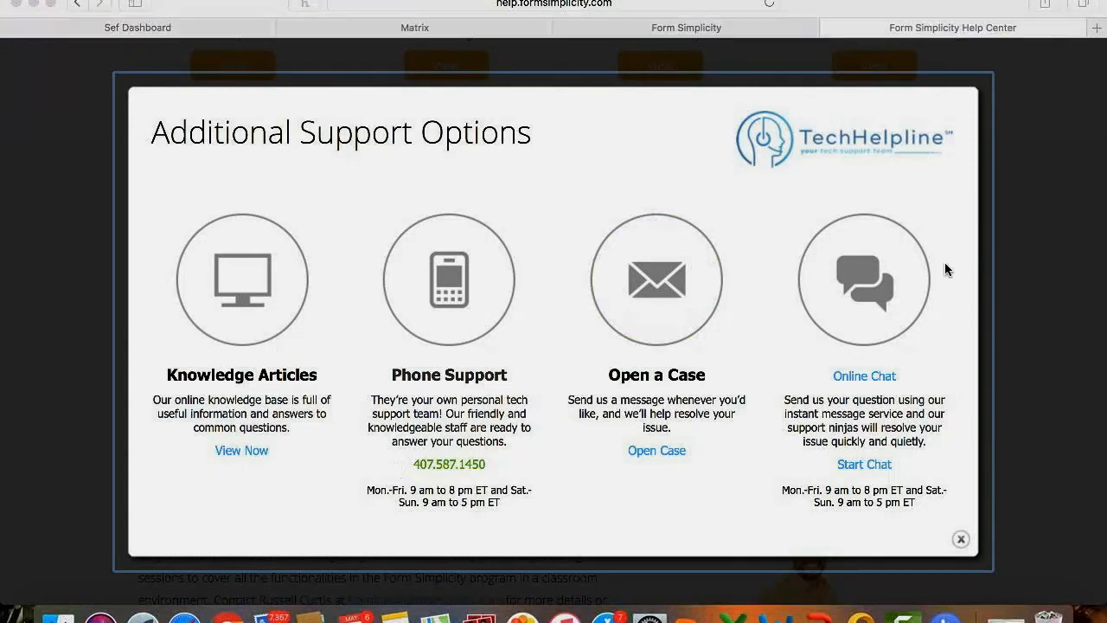
{"action": "key", "text": "super+w"}
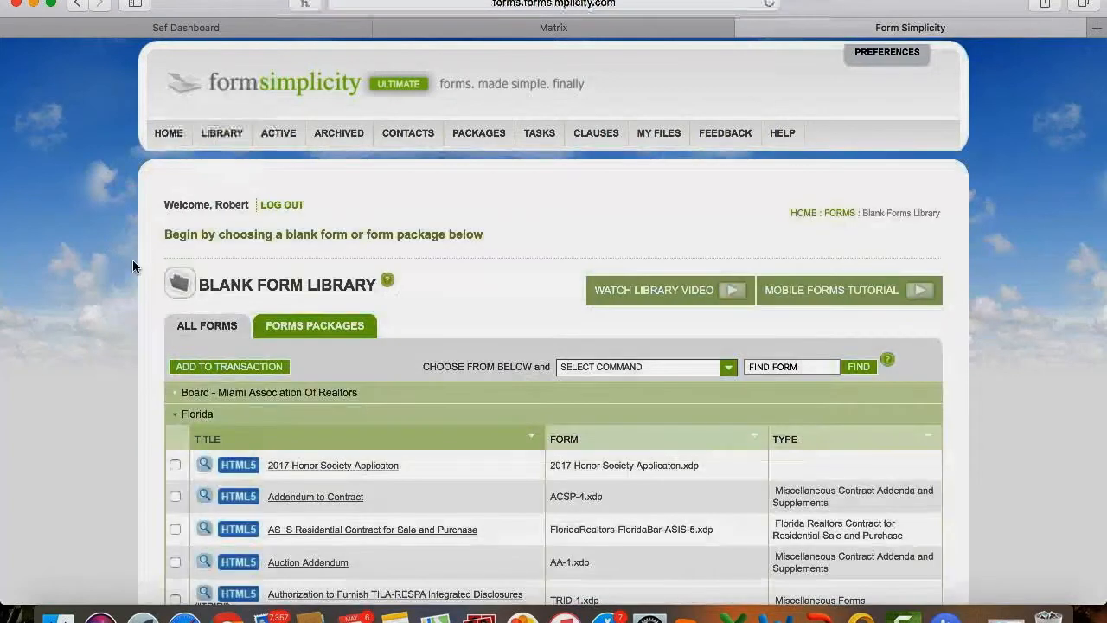
Expand the Board - Miami Association Of Realtors group, browse its forms, and collapse it again.
{"action": "scroll", "coordinate": [87, 329], "scroll_direction": "down", "scroll_amount": 3}
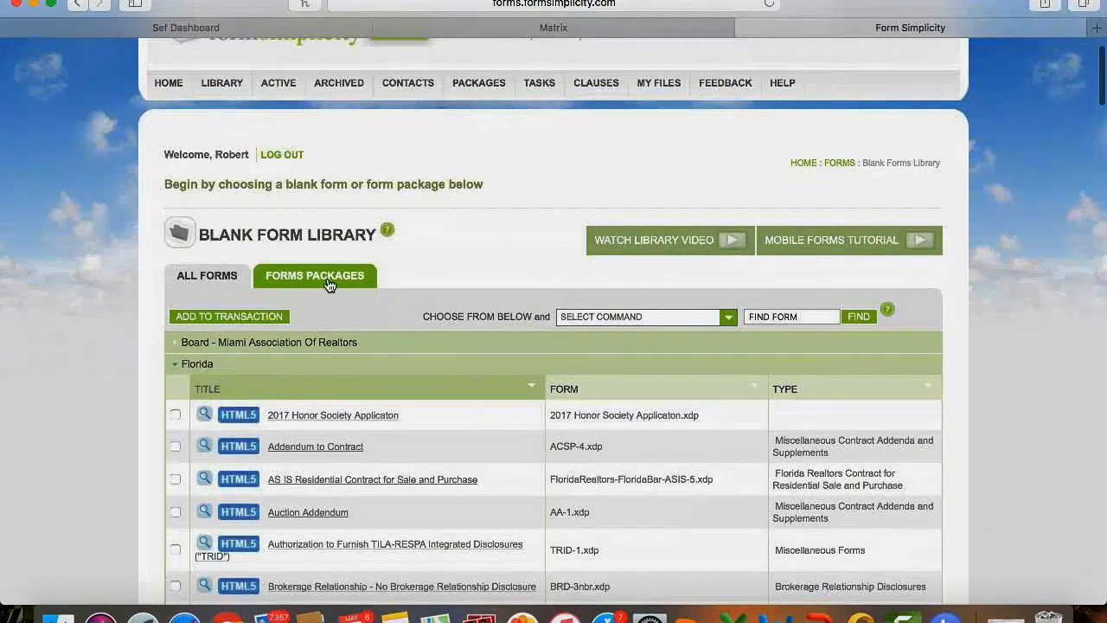
{"action": "scroll", "coordinate": [329, 286], "scroll_direction": "down", "scroll_amount": 5}
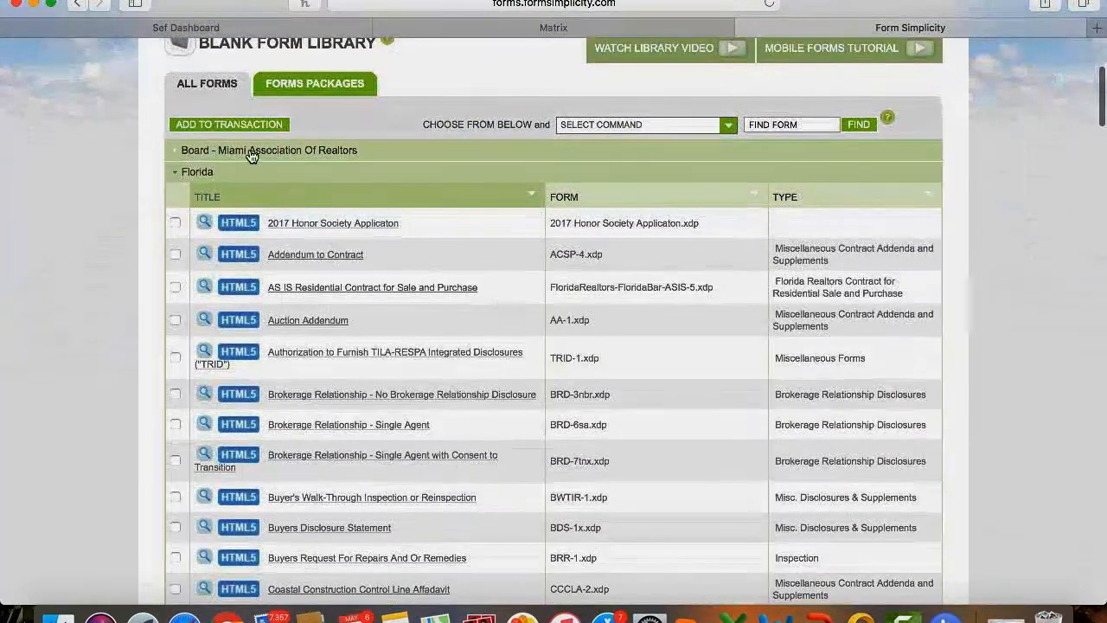
{"action": "left_click", "coordinate": [249, 152]}
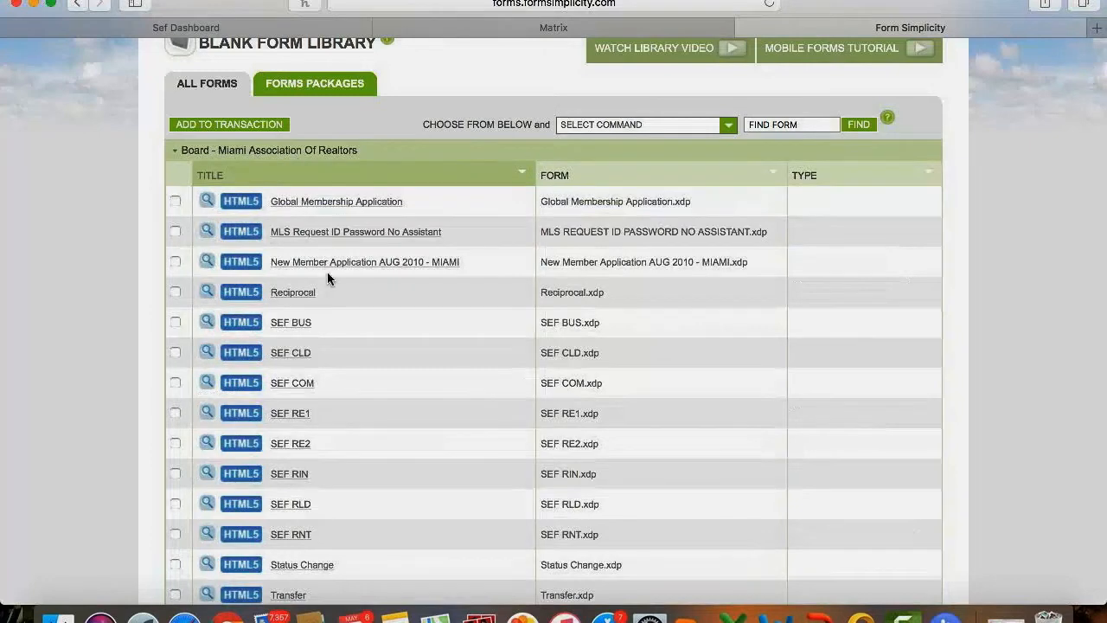
{"action": "scroll", "coordinate": [328, 326], "scroll_direction": "down", "scroll_amount": 1}
{"action": "scroll", "coordinate": [328, 322], "scroll_direction": "down", "scroll_amount": 3}
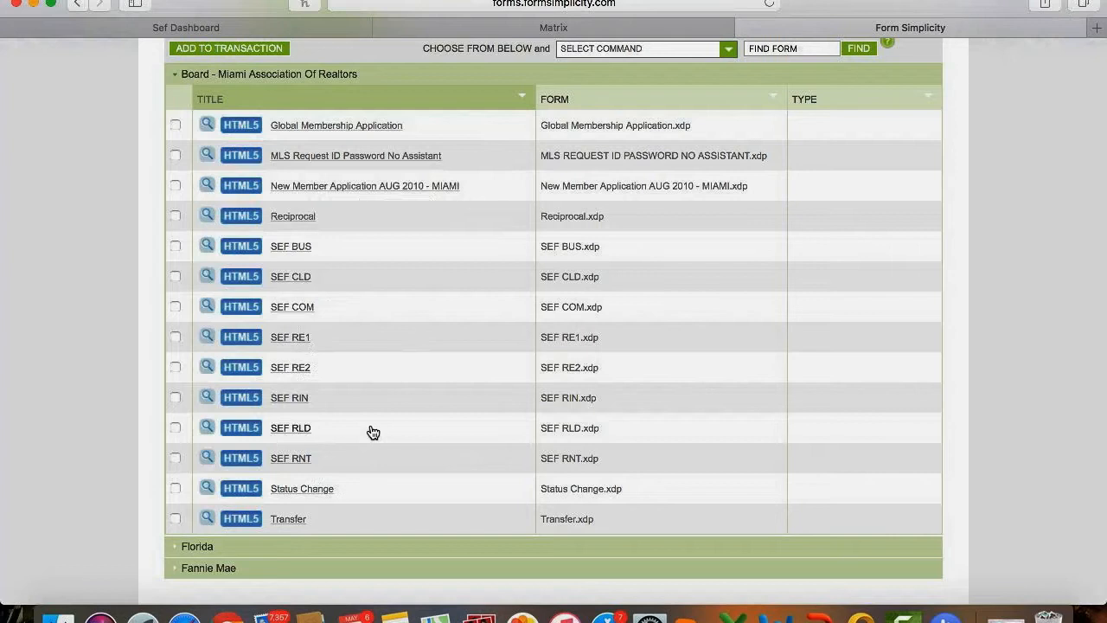
{"action": "scroll", "coordinate": [371, 431], "scroll_direction": "up", "scroll_amount": 3}
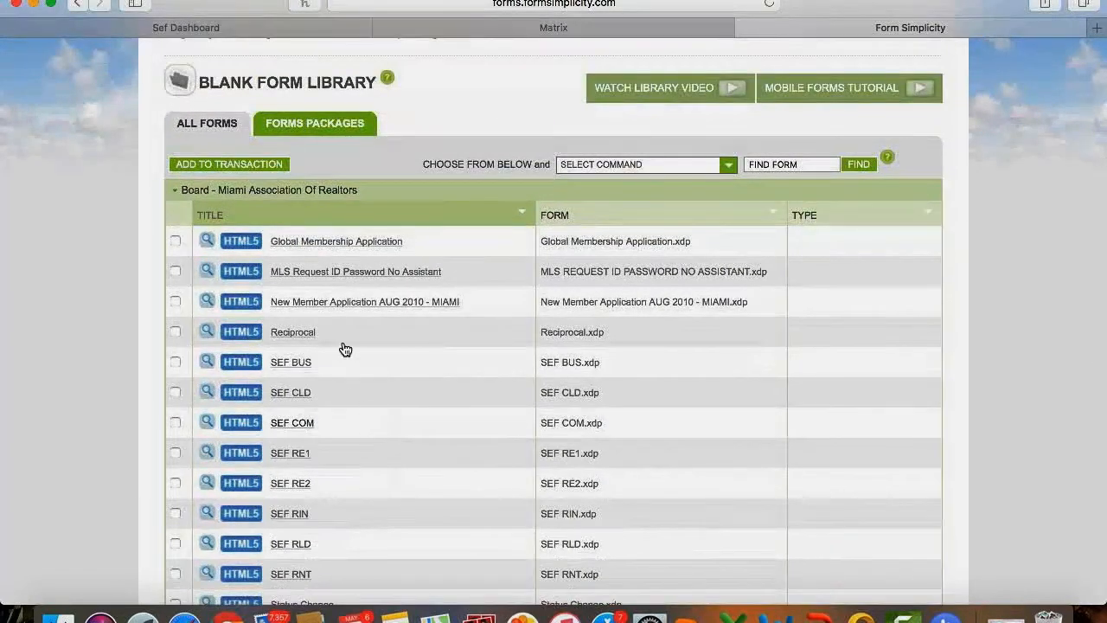
{"action": "left_click", "coordinate": [287, 192]}
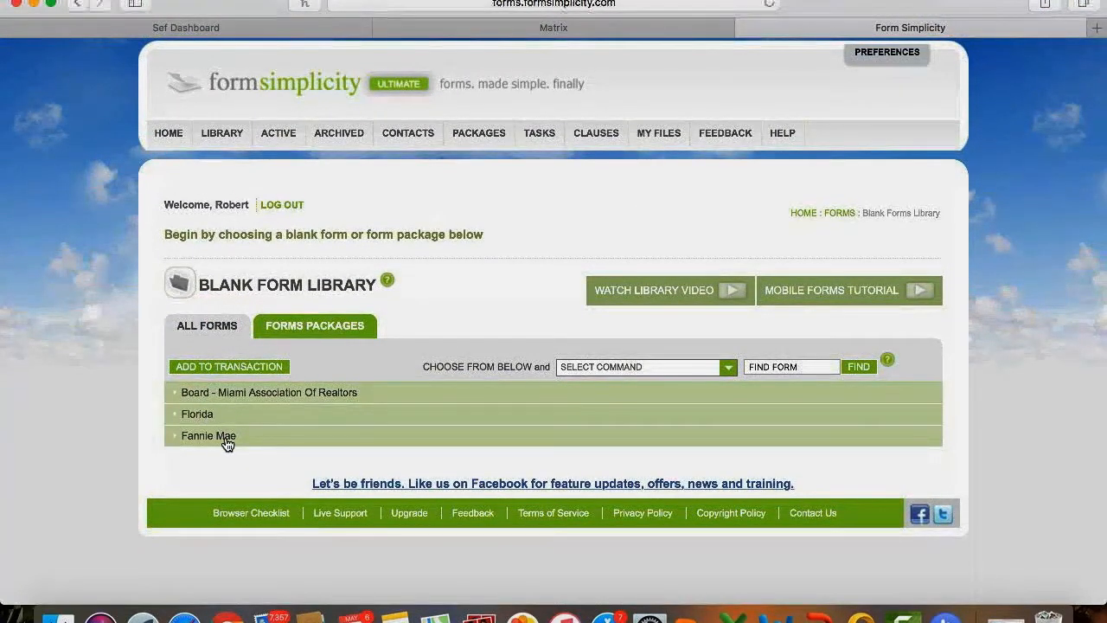
Expand the Florida forms group and browse through its list of forms.
{"action": "left_click", "coordinate": [199, 415]}
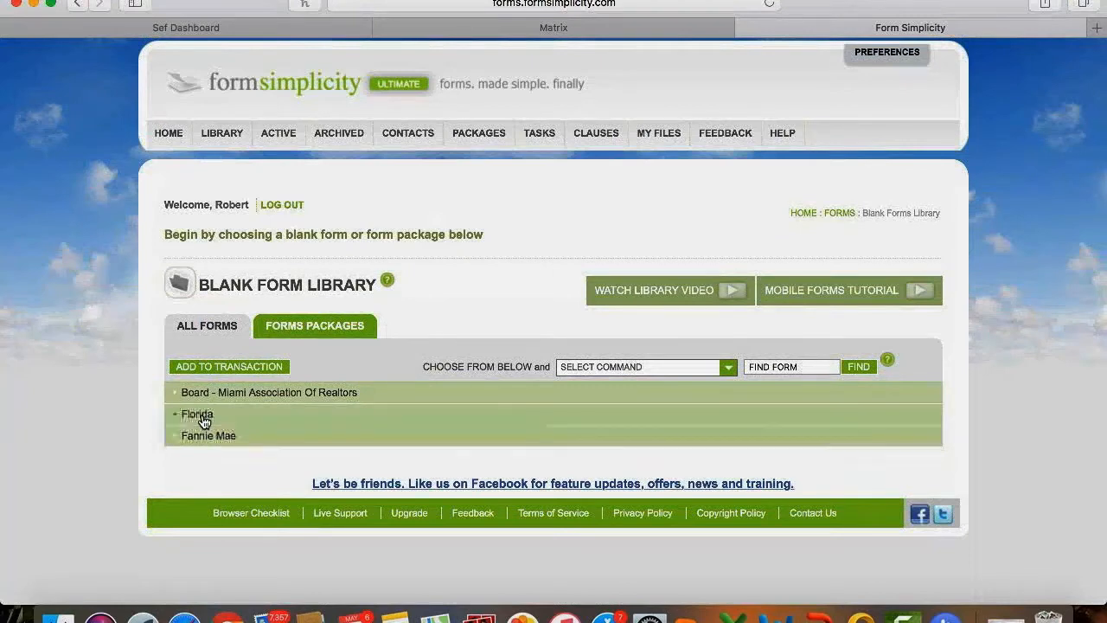
{"action": "scroll", "coordinate": [324, 465], "scroll_direction": "down", "scroll_amount": 3}
{"action": "scroll", "coordinate": [324, 465], "scroll_direction": "down", "scroll_amount": 5}
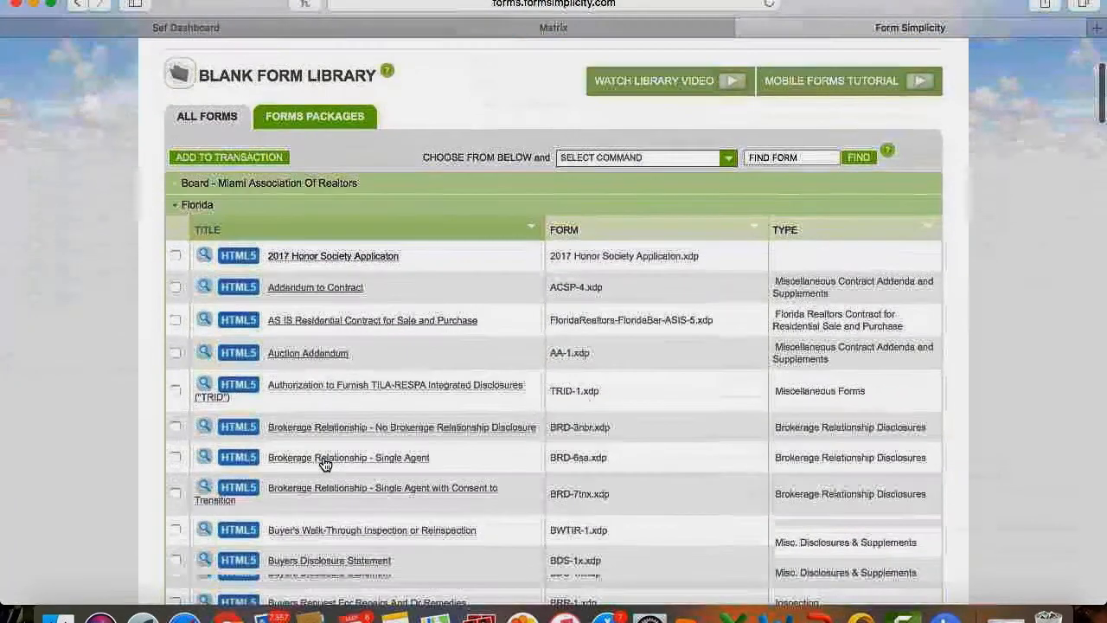
{"action": "scroll", "coordinate": [323, 458], "scroll_direction": "down", "scroll_amount": 7}
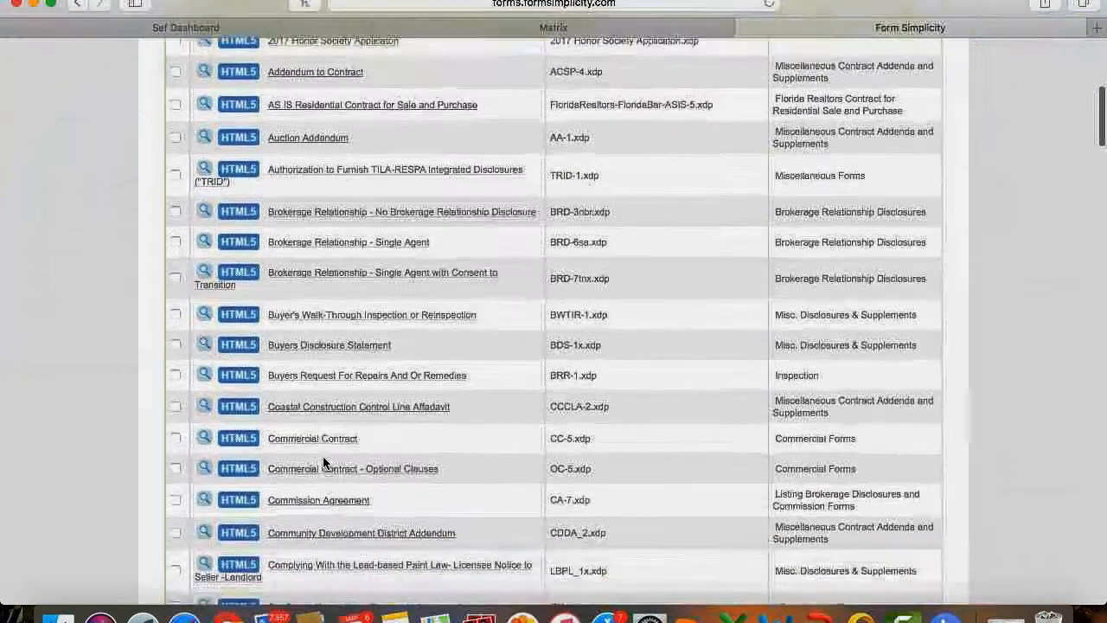
{"action": "scroll", "coordinate": [324, 464], "scroll_direction": "down", "scroll_amount": 1}
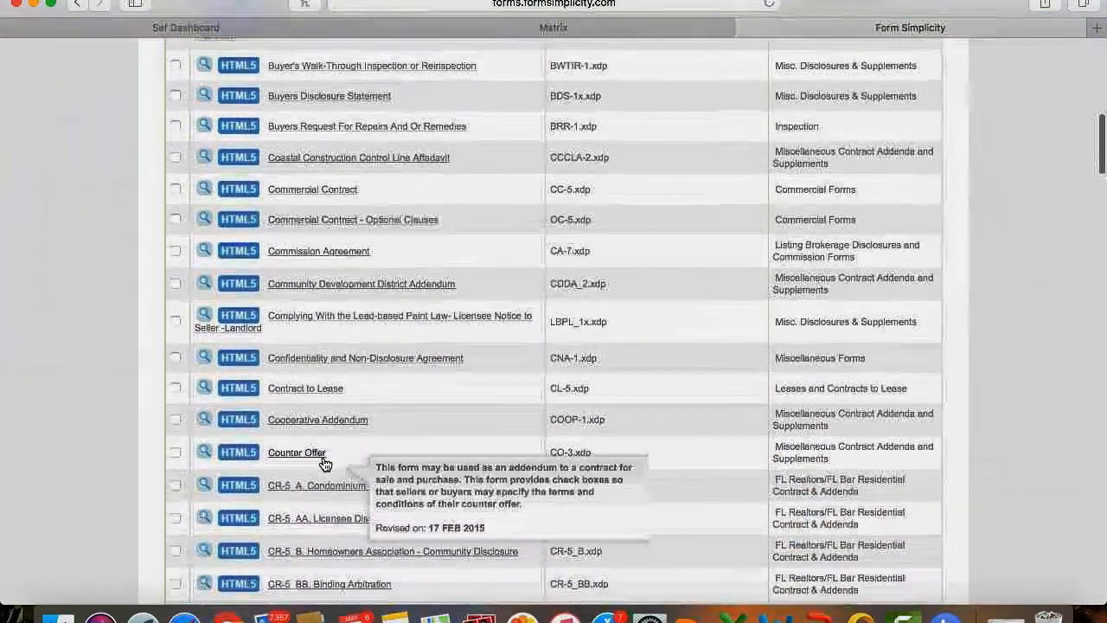
{"action": "scroll", "coordinate": [324, 464], "scroll_direction": "up", "scroll_amount": 1}
{"action": "scroll", "coordinate": [324, 464], "scroll_direction": "up", "scroll_amount": 11}
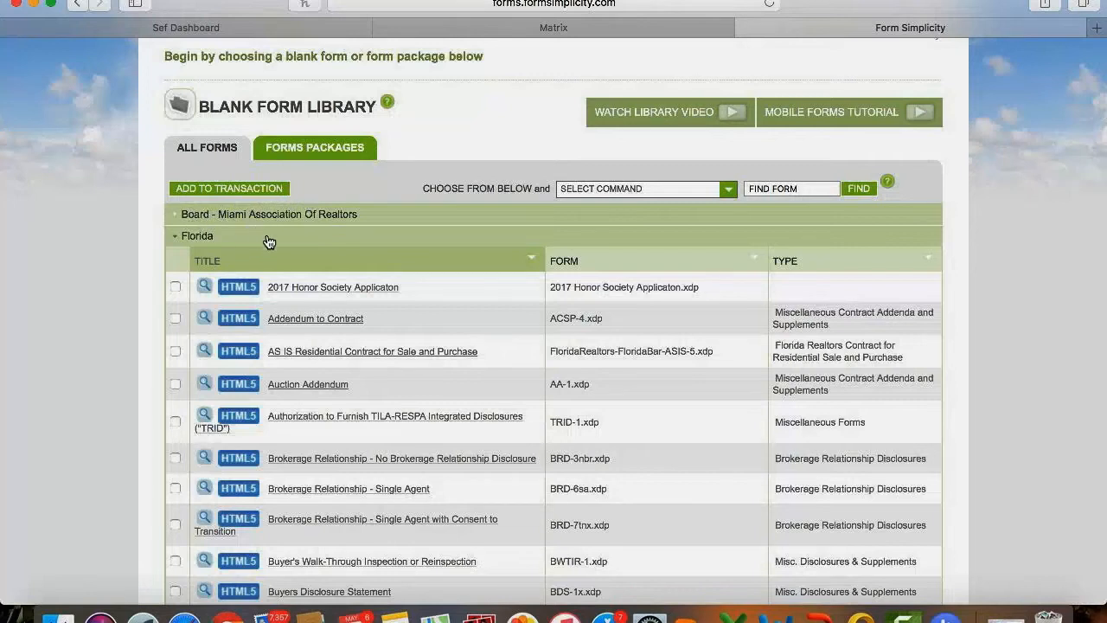
{"action": "left_click", "coordinate": [302, 287]}
{"action": "mouse_move", "coordinate": [328, 316]}
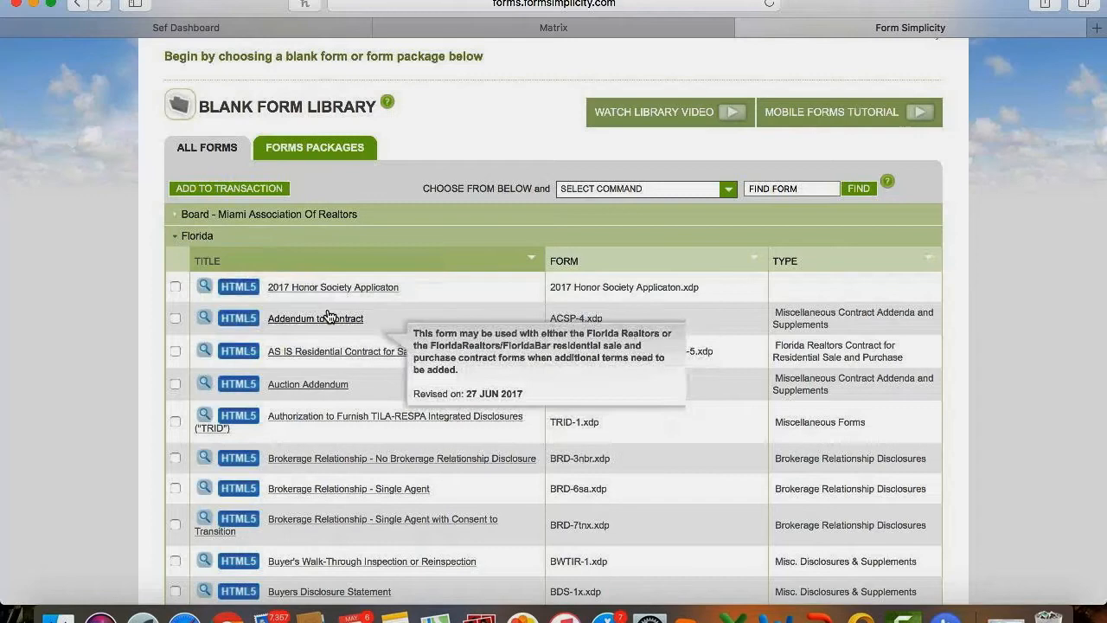
{"action": "scroll", "coordinate": [329, 315], "scroll_direction": "down", "scroll_amount": 2}
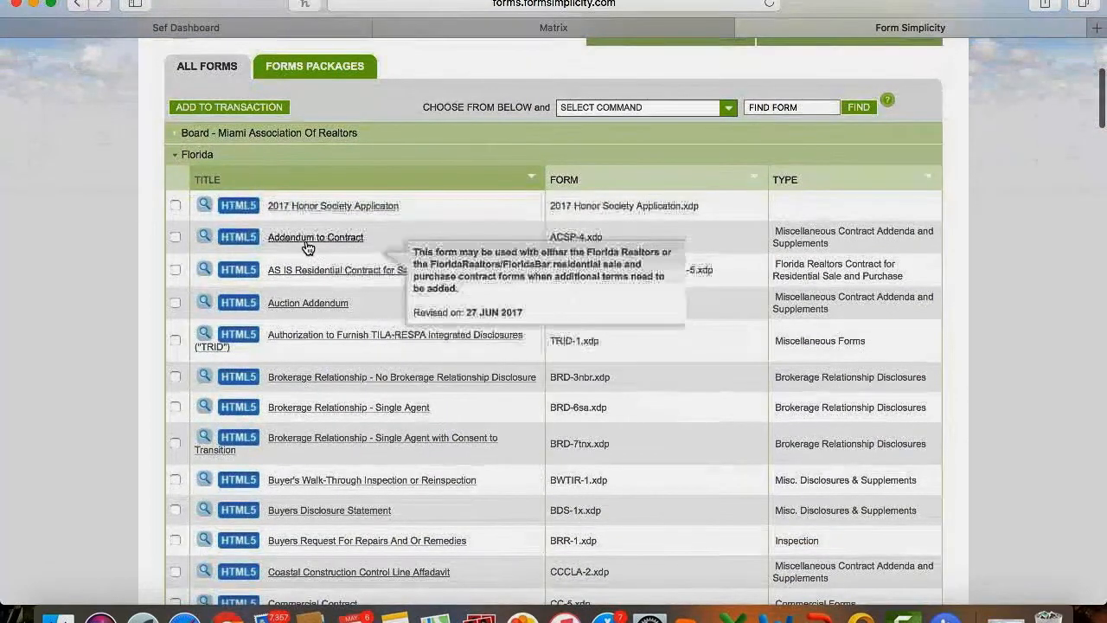
{"action": "mouse_move", "coordinate": [316, 278]}
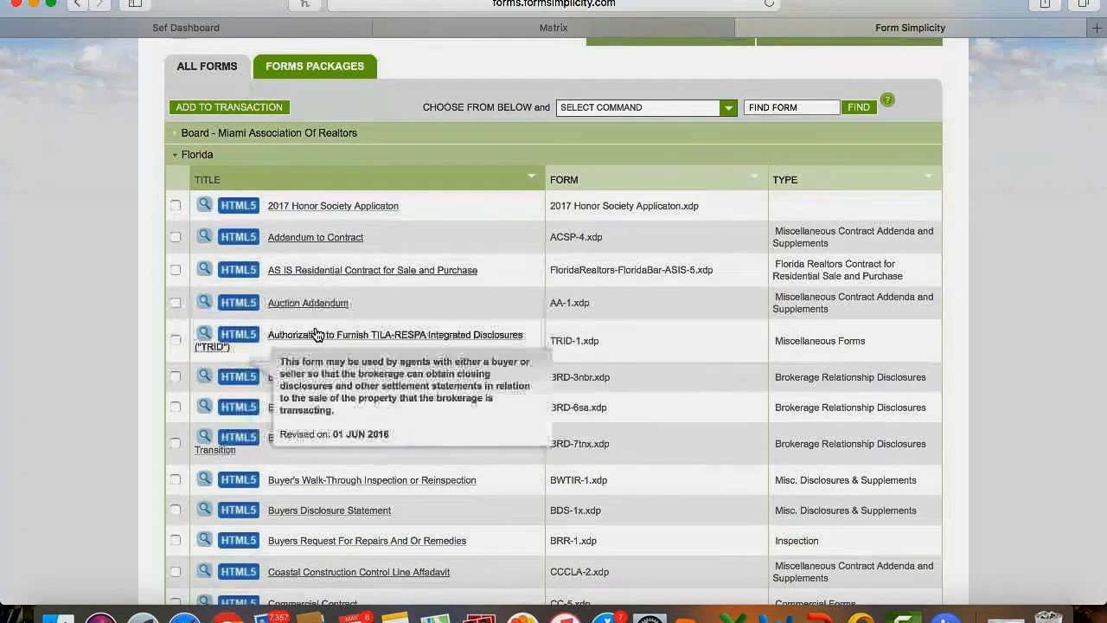
{"action": "scroll", "coordinate": [316, 333], "scroll_direction": "down", "scroll_amount": 3}
{"action": "scroll", "coordinate": [301, 238], "scroll_direction": "up", "scroll_amount": 3}
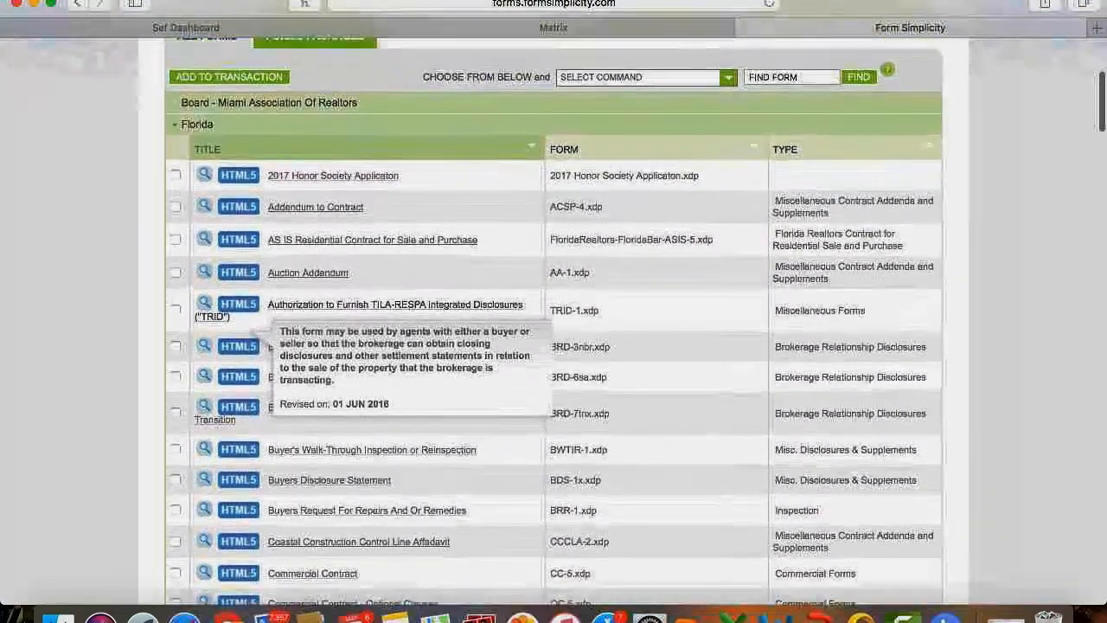
Sort the Florida forms by title Z to A, then back to A to Z.
{"action": "left_click", "coordinate": [220, 157]}
{"action": "mouse_move", "coordinate": [316, 247]}
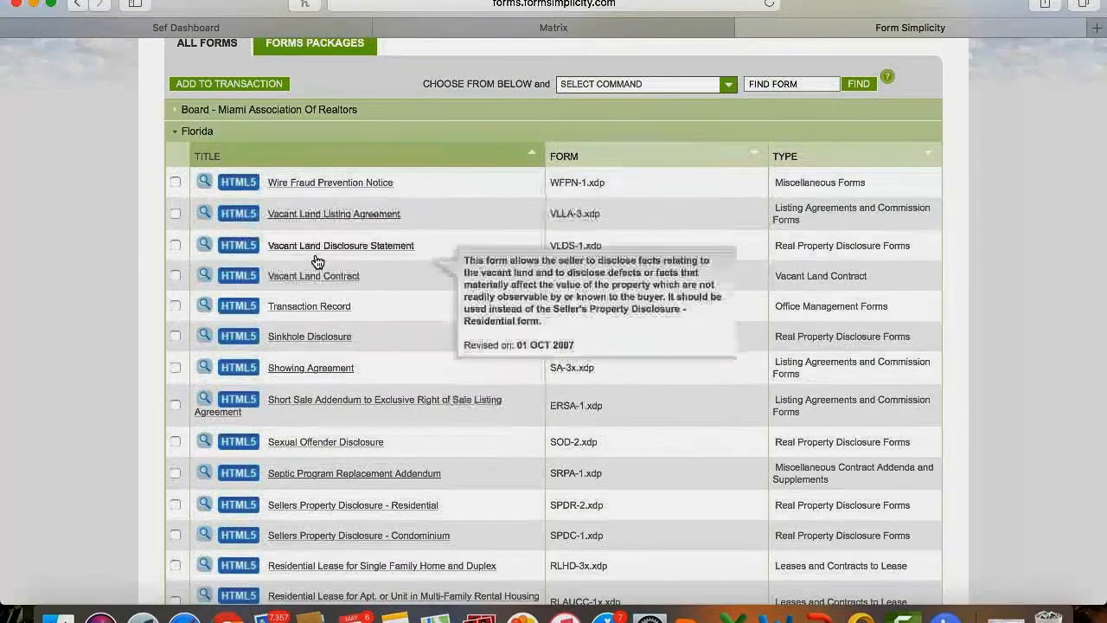
{"action": "scroll", "coordinate": [316, 260], "scroll_direction": "down", "scroll_amount": 2}
{"action": "scroll", "coordinate": [316, 261], "scroll_direction": "down", "scroll_amount": 4}
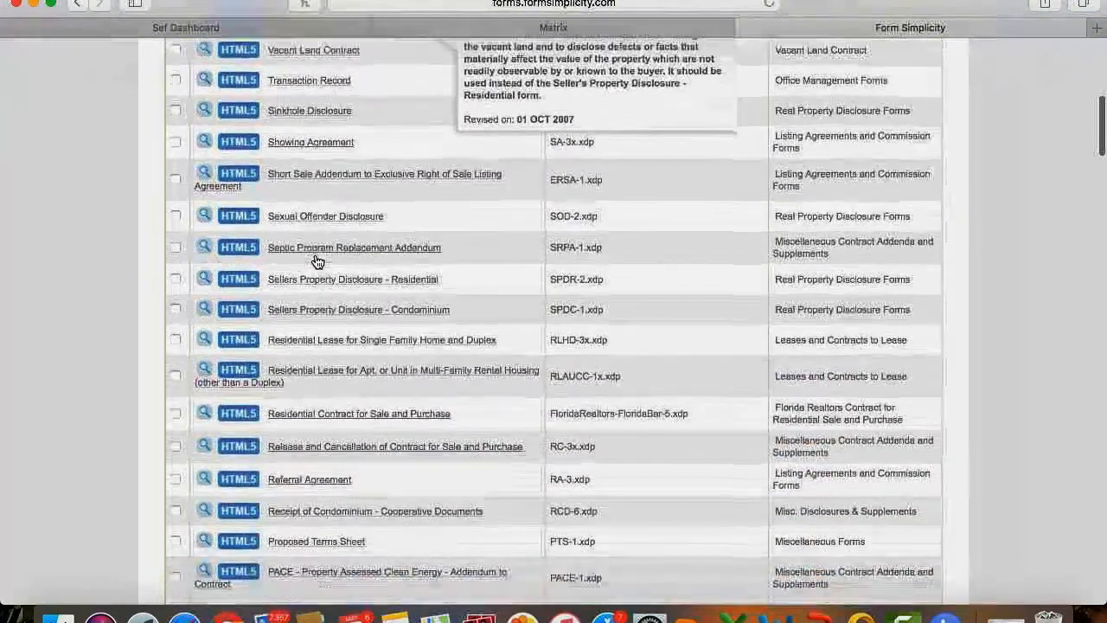
{"action": "scroll", "coordinate": [317, 260], "scroll_direction": "up", "scroll_amount": 6}
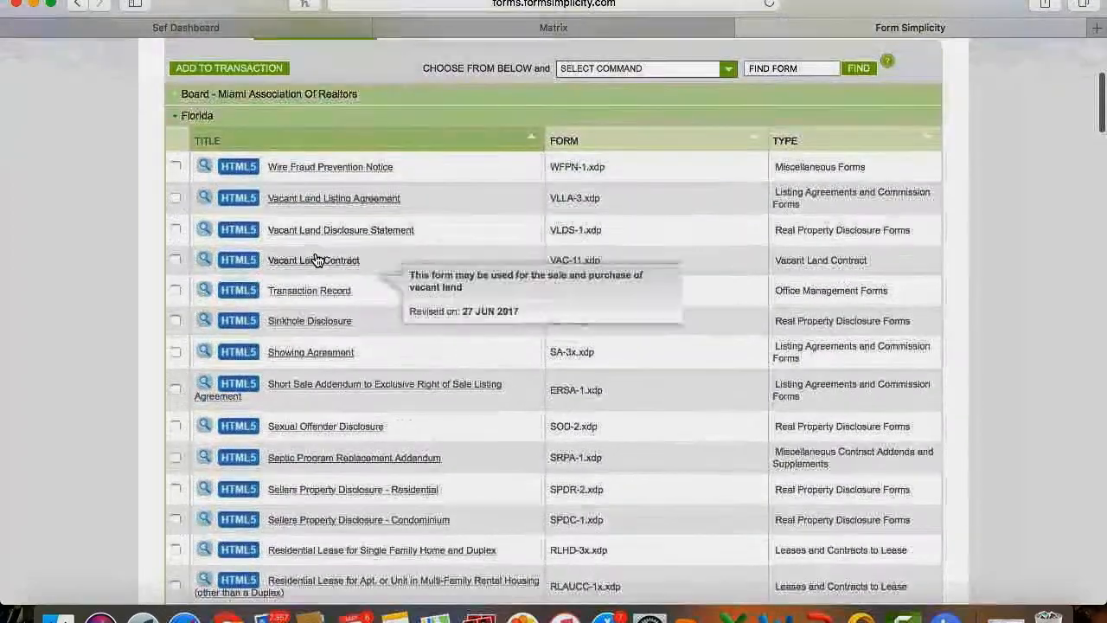
{"action": "left_click", "coordinate": [246, 140]}
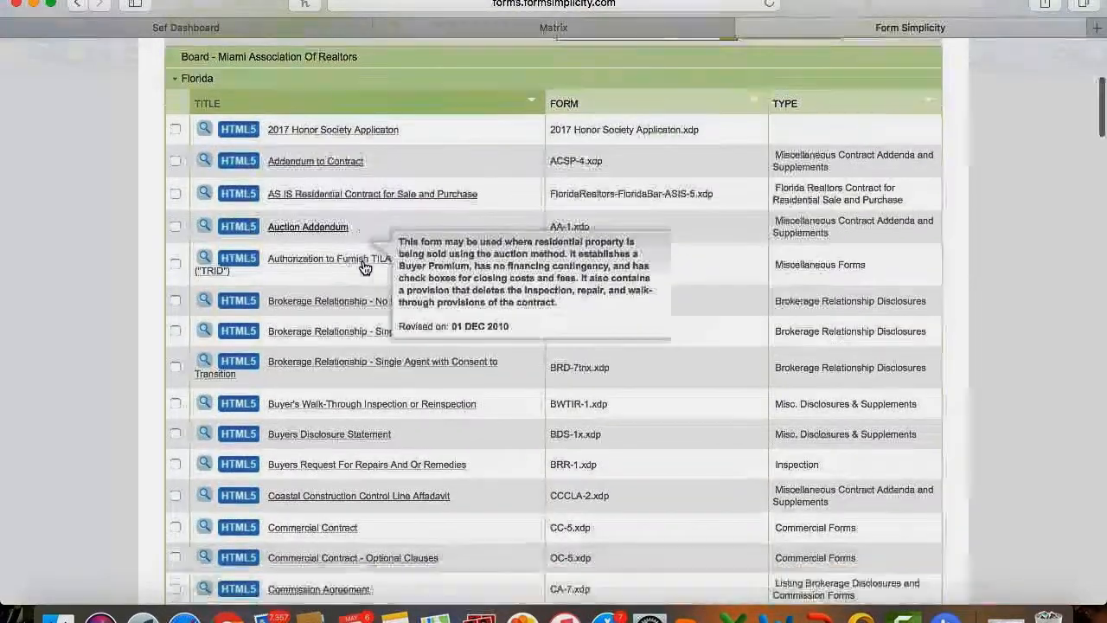
{"action": "scroll", "coordinate": [364, 264], "scroll_direction": "down", "scroll_amount": 15}
{"action": "scroll", "coordinate": [364, 268], "scroll_direction": "down", "scroll_amount": 8}
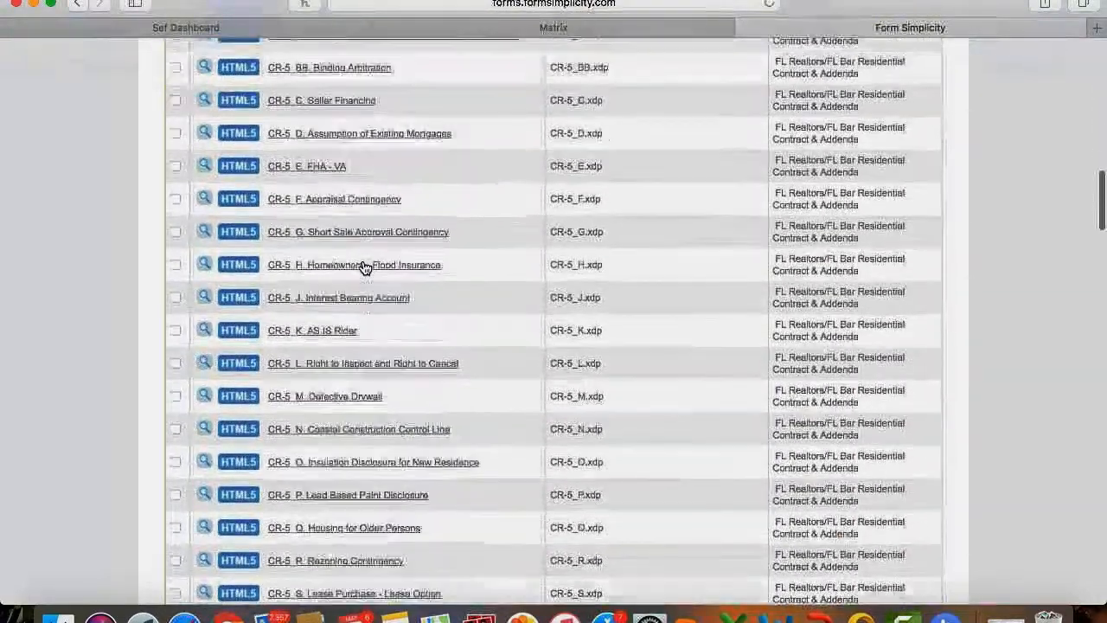
{"action": "scroll", "coordinate": [364, 268], "scroll_direction": "up", "scroll_amount": 6}
{"action": "scroll", "coordinate": [364, 268], "scroll_direction": "up", "scroll_amount": 8}
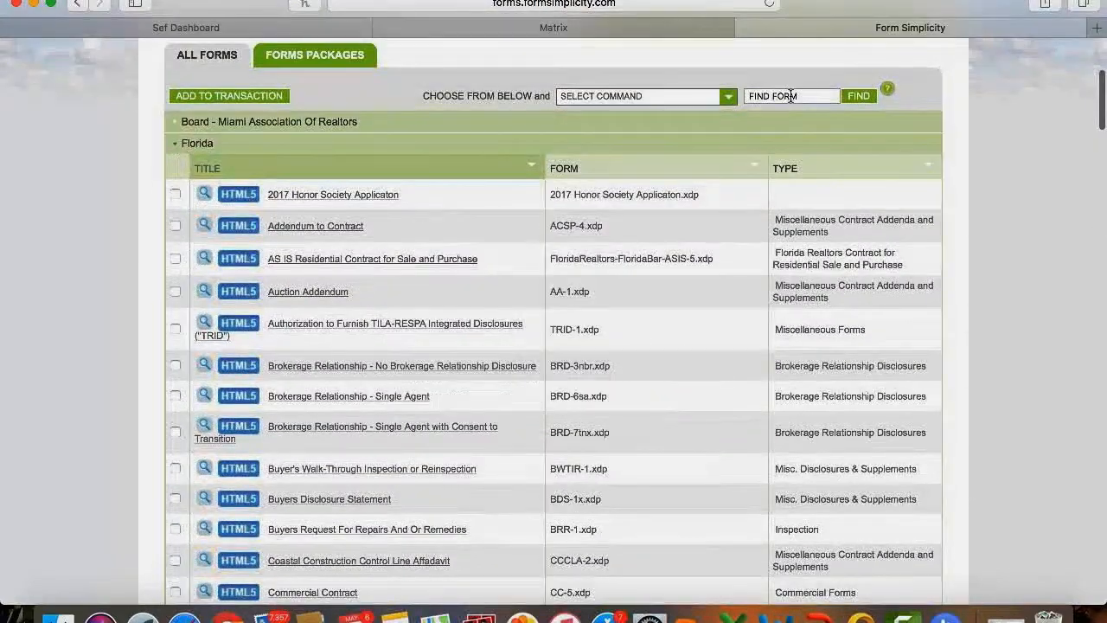
Search the form library for 'purchase' in place of 'listing'.
{"action": "left_click", "coordinate": [810, 96]}
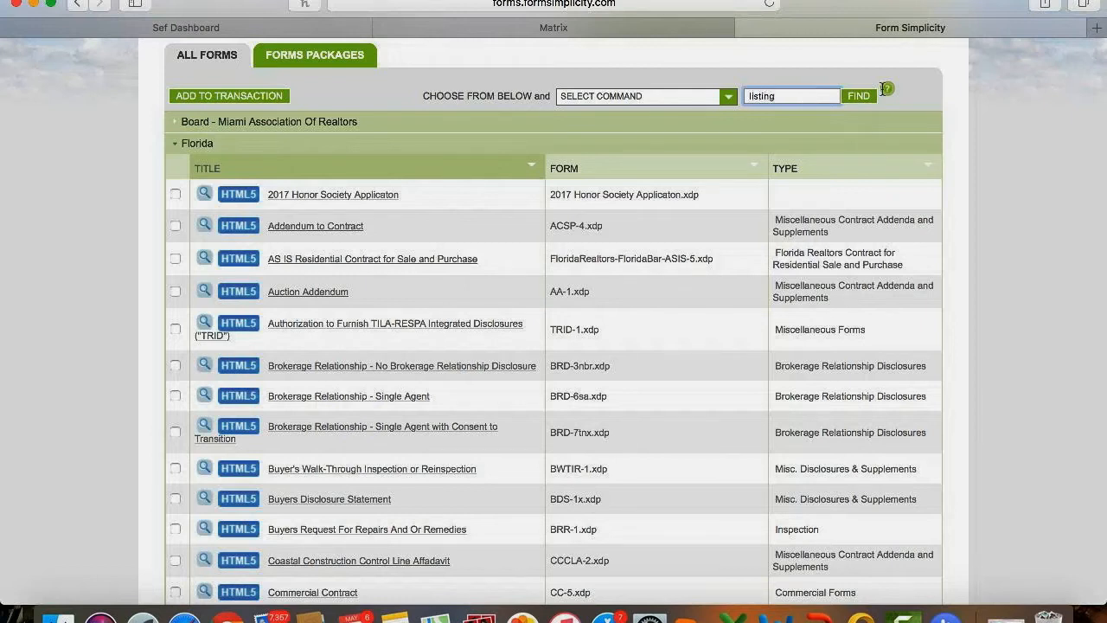
{"action": "left_click", "coordinate": [855, 96]}
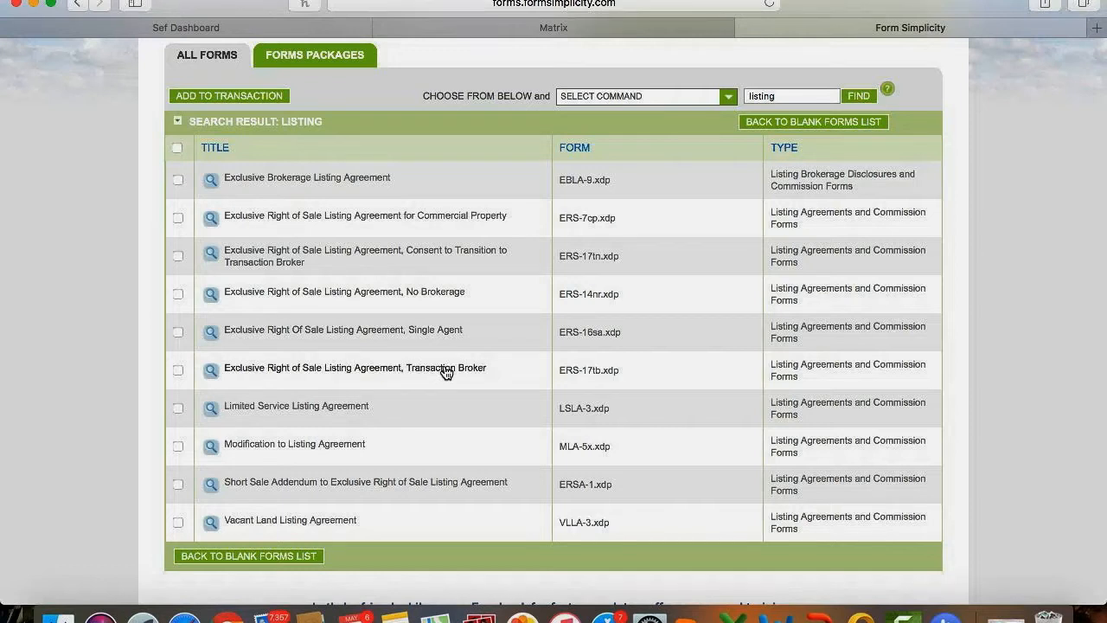
{"action": "double_click", "coordinate": [781, 96]}
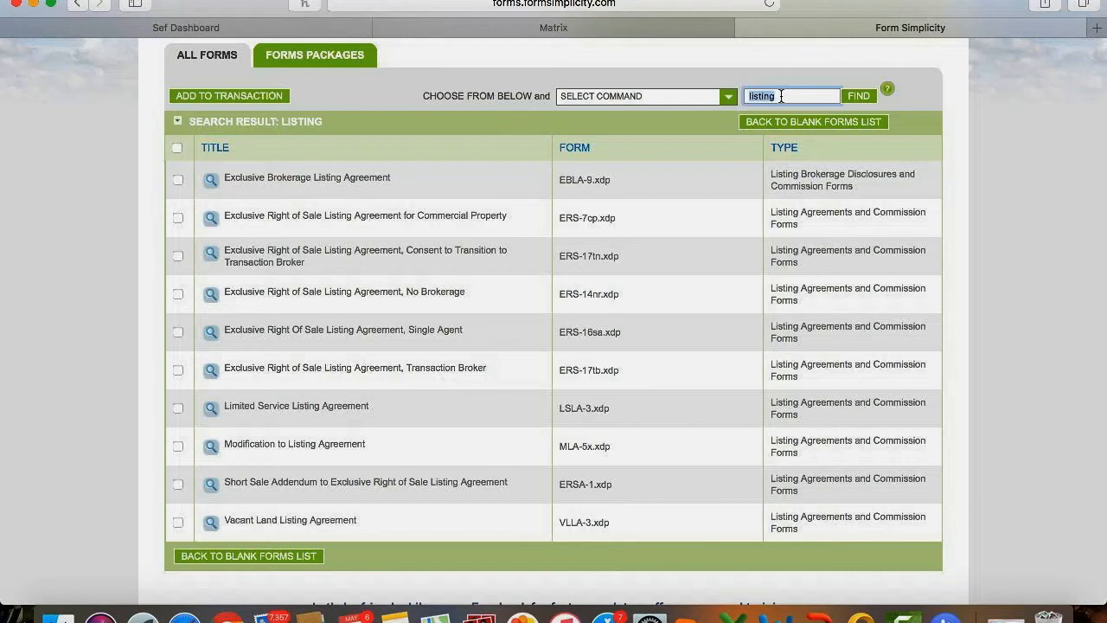
{"action": "type", "text": "purchase"}
{"action": "key", "text": "Return"}
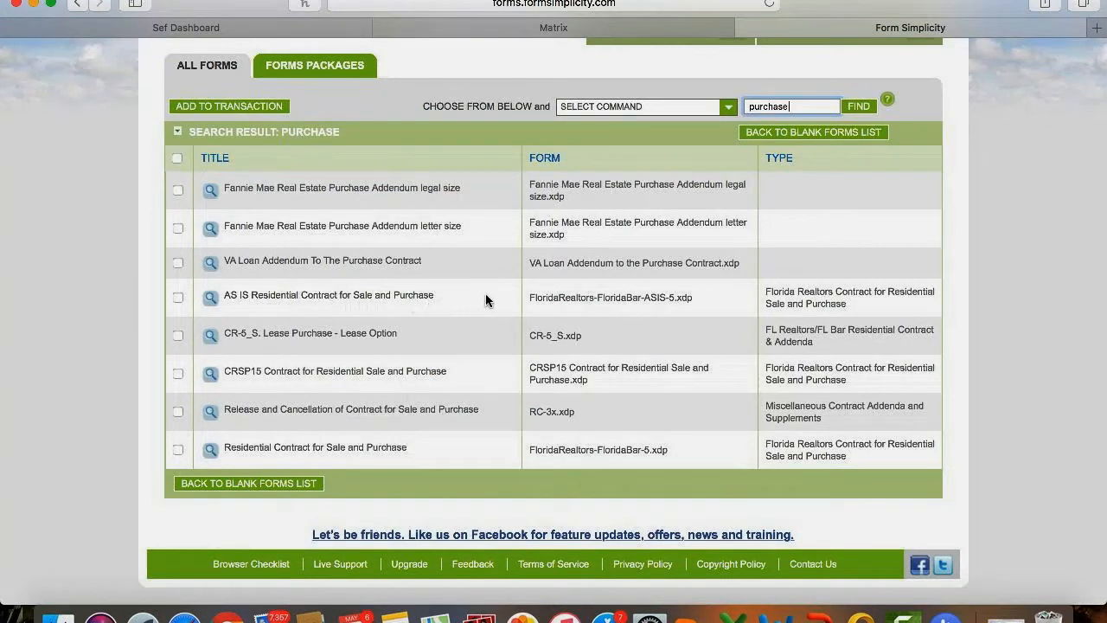
Tick the AS IS Residential Contract for Sale and Purchase and open it in the form editor.
{"action": "left_click", "coordinate": [177, 297]}
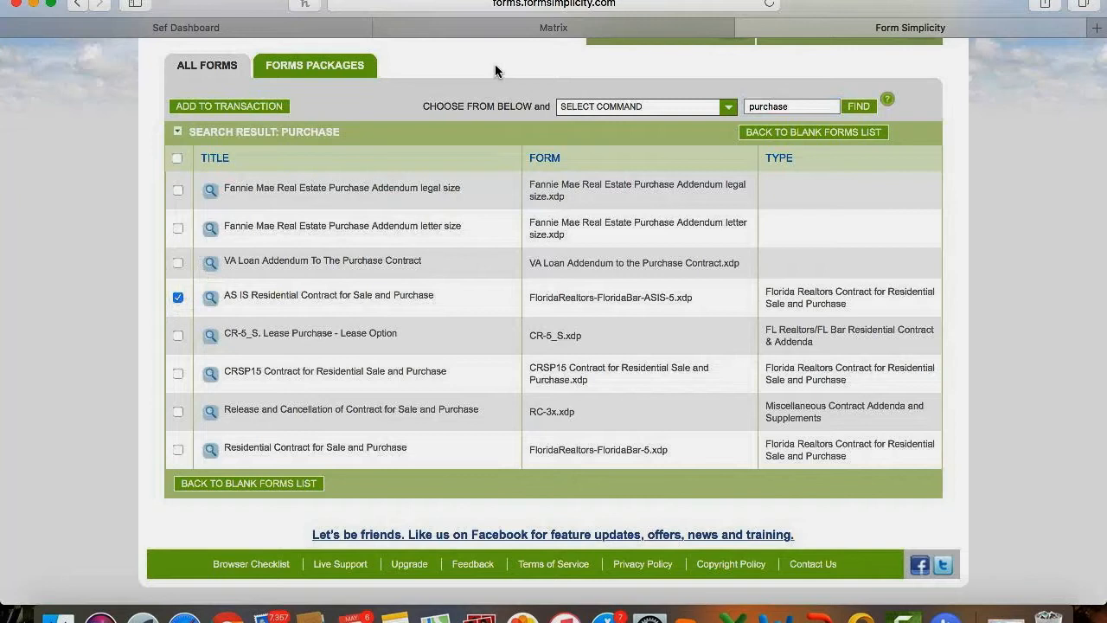
{"action": "left_click", "coordinate": [636, 107]}
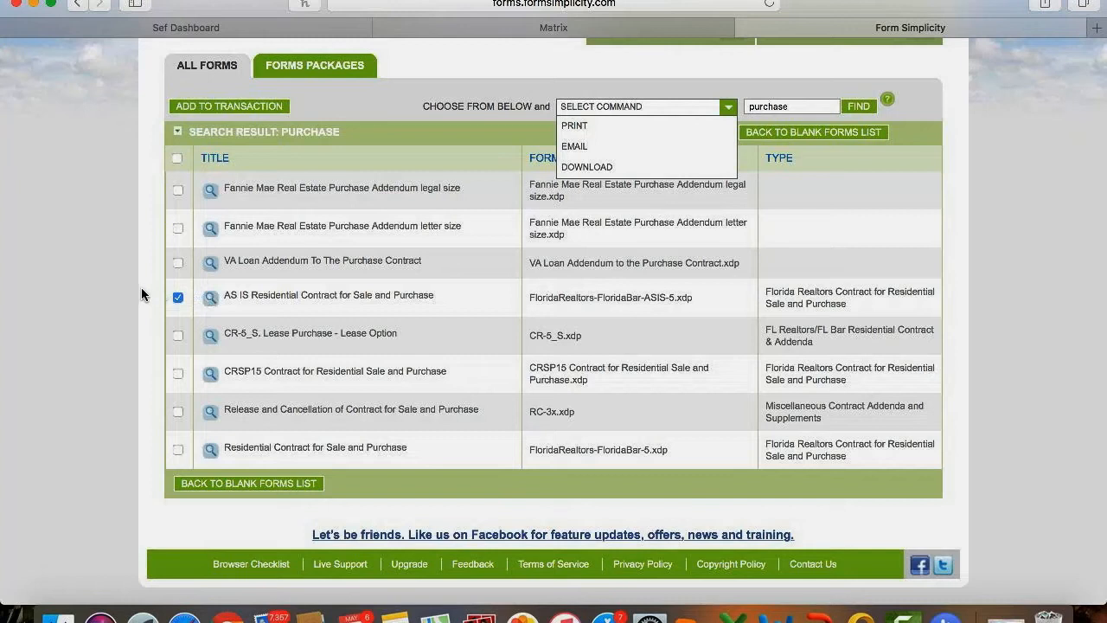
{"action": "left_click", "coordinate": [668, 109]}
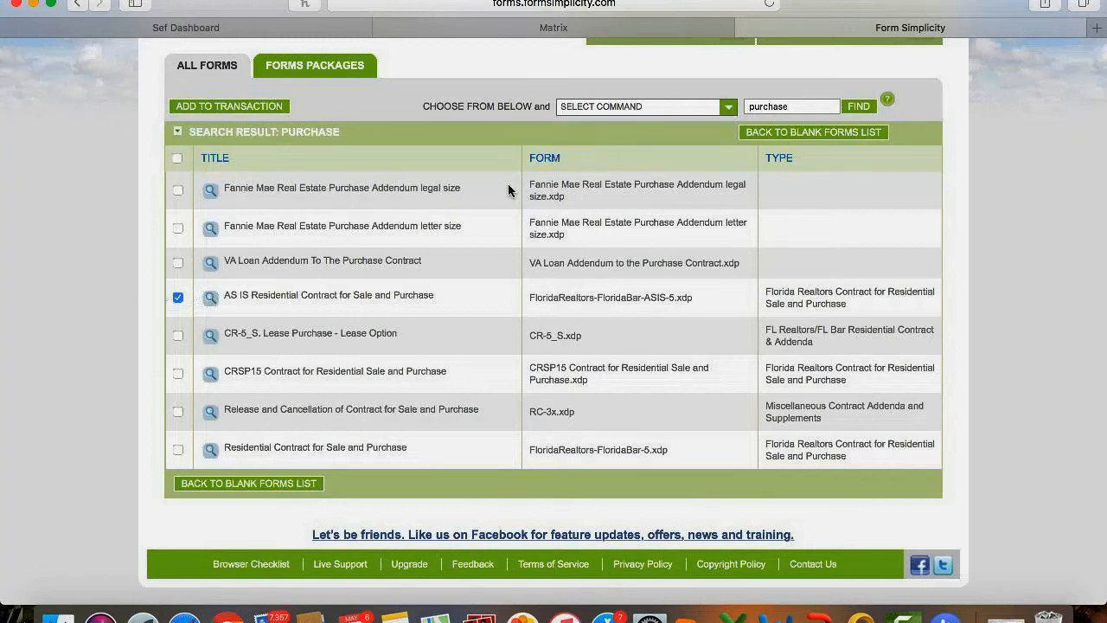
{"action": "left_click", "coordinate": [291, 298]}
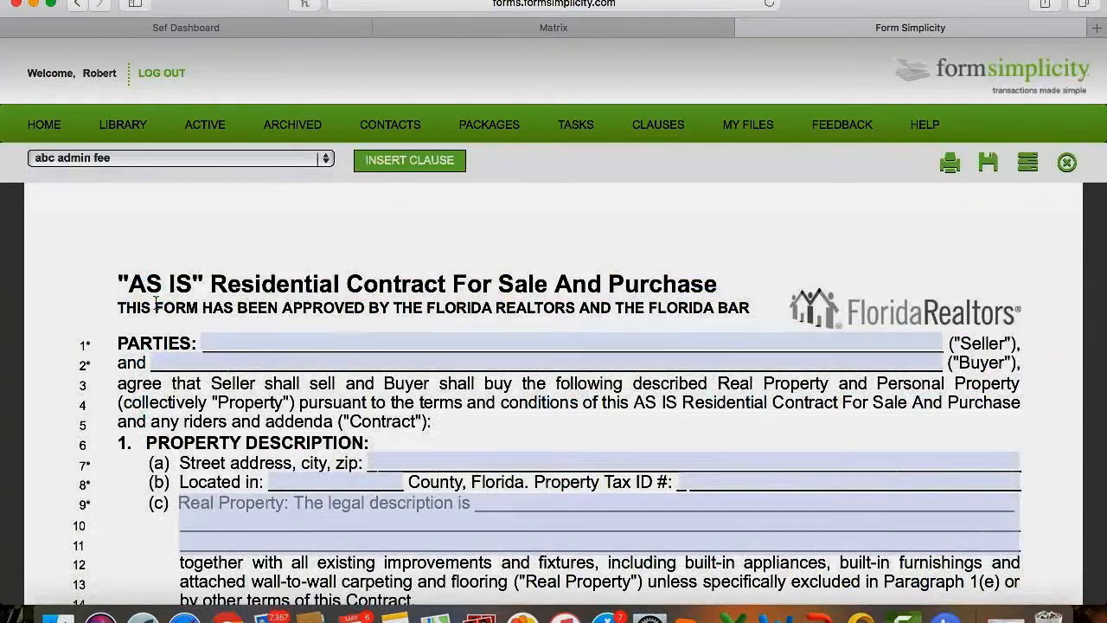
Enter the seller's full name in the Seller field on the contract's PARTIES line.
{"action": "scroll", "coordinate": [103, 325], "scroll_direction": "down", "scroll_amount": 3}
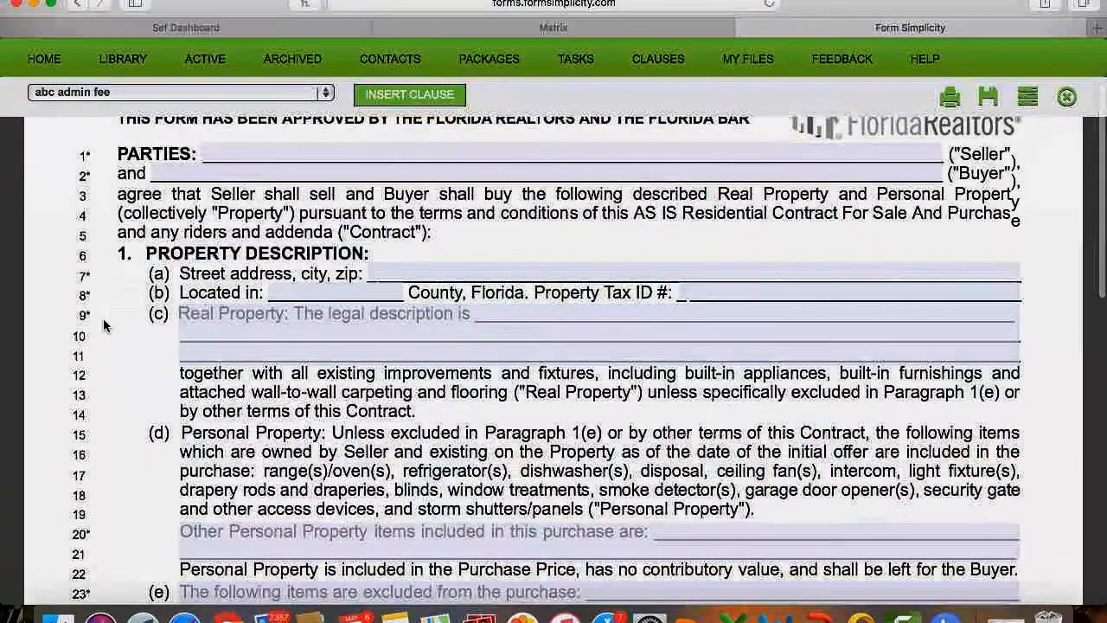
{"action": "scroll", "coordinate": [103, 324], "scroll_direction": "up", "scroll_amount": 2}
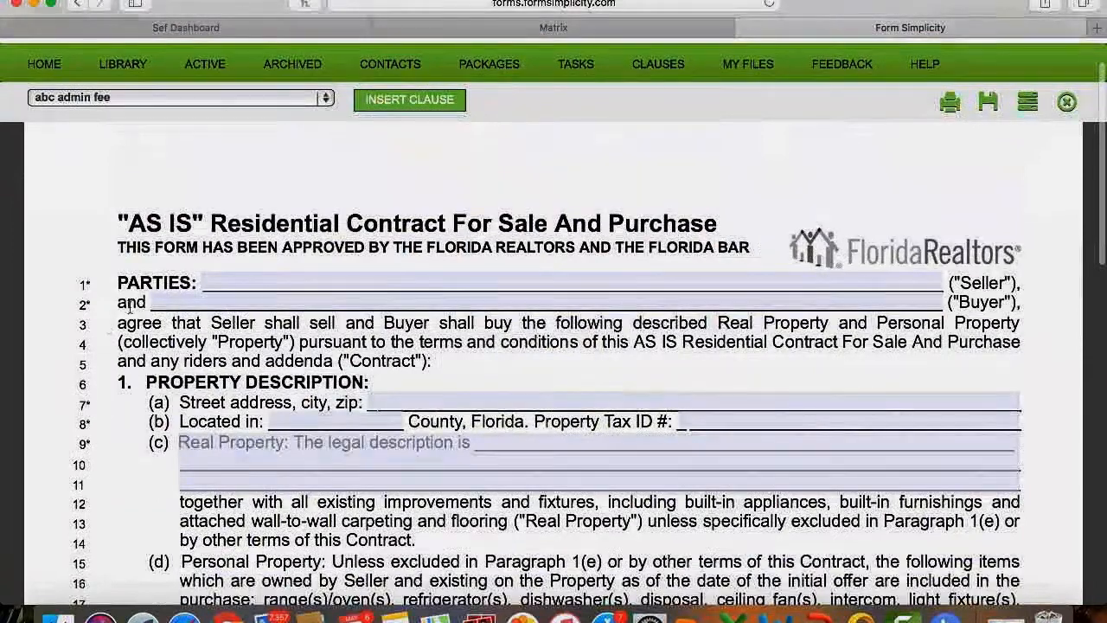
{"action": "left_click", "coordinate": [308, 280]}
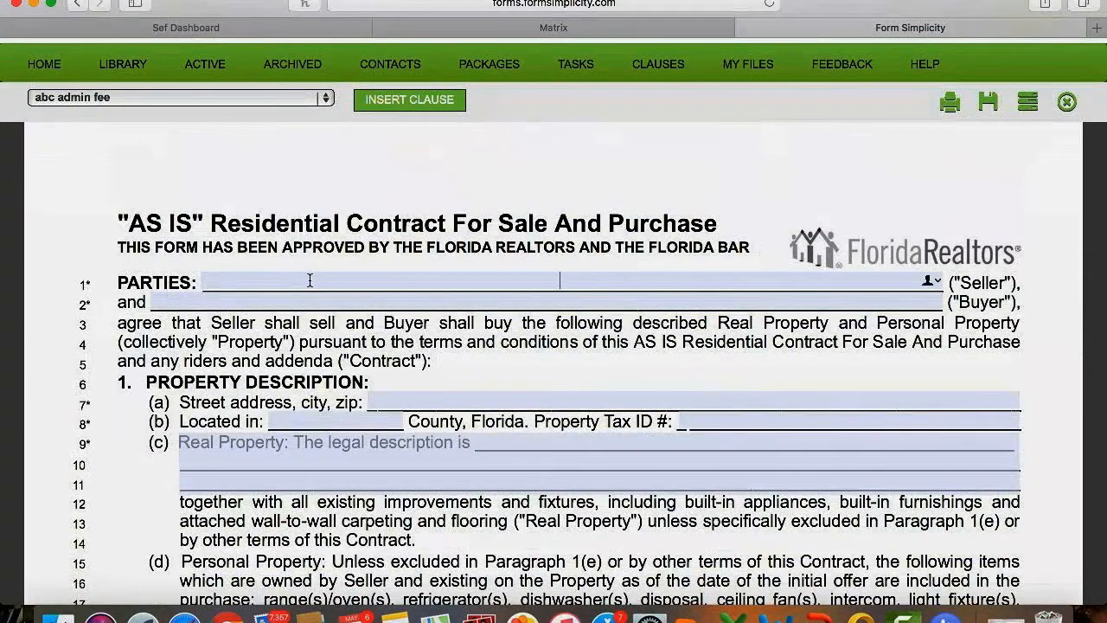
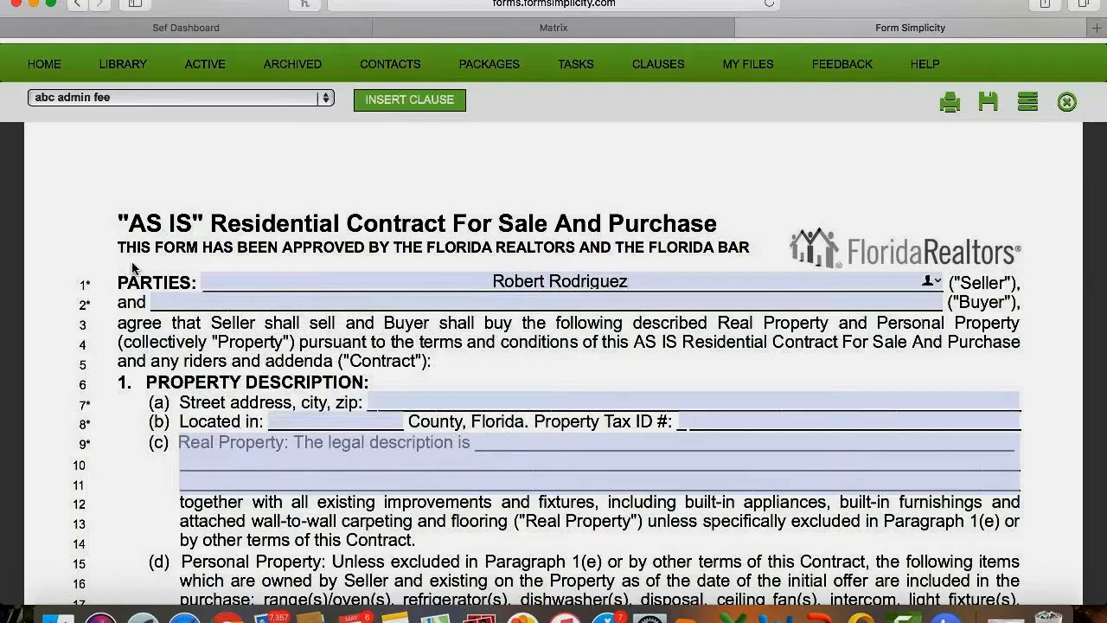
{"action": "scroll", "coordinate": [133, 268], "scroll_direction": "down", "scroll_amount": 10}
{"action": "scroll", "coordinate": [132, 268], "scroll_direction": "up", "scroll_amount": 5}
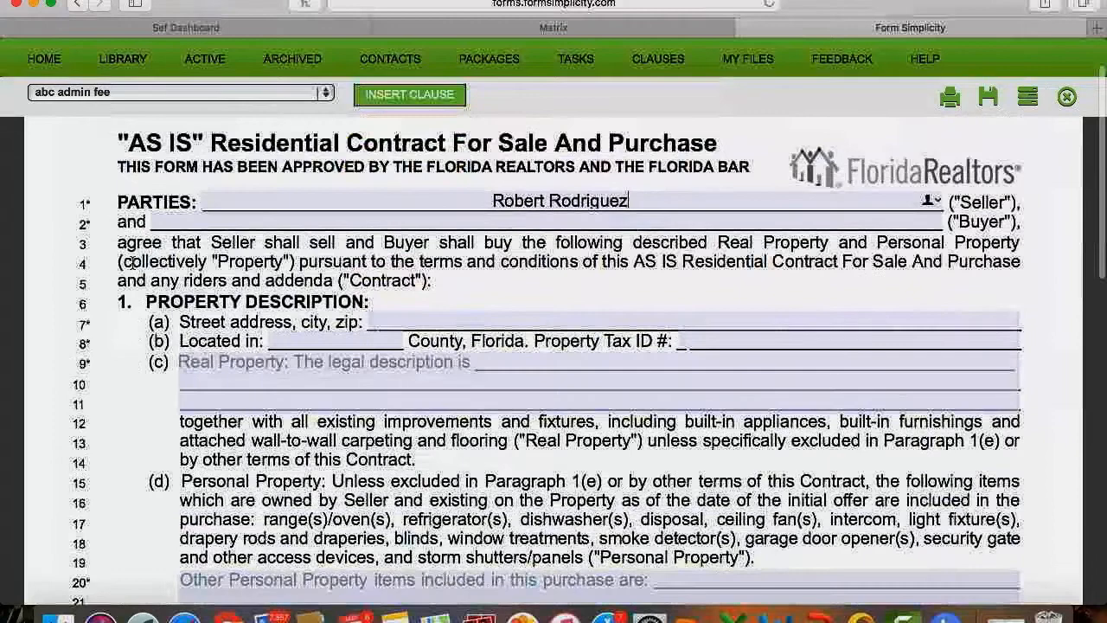
{"action": "scroll", "coordinate": [130, 263], "scroll_direction": "up", "scroll_amount": 3}
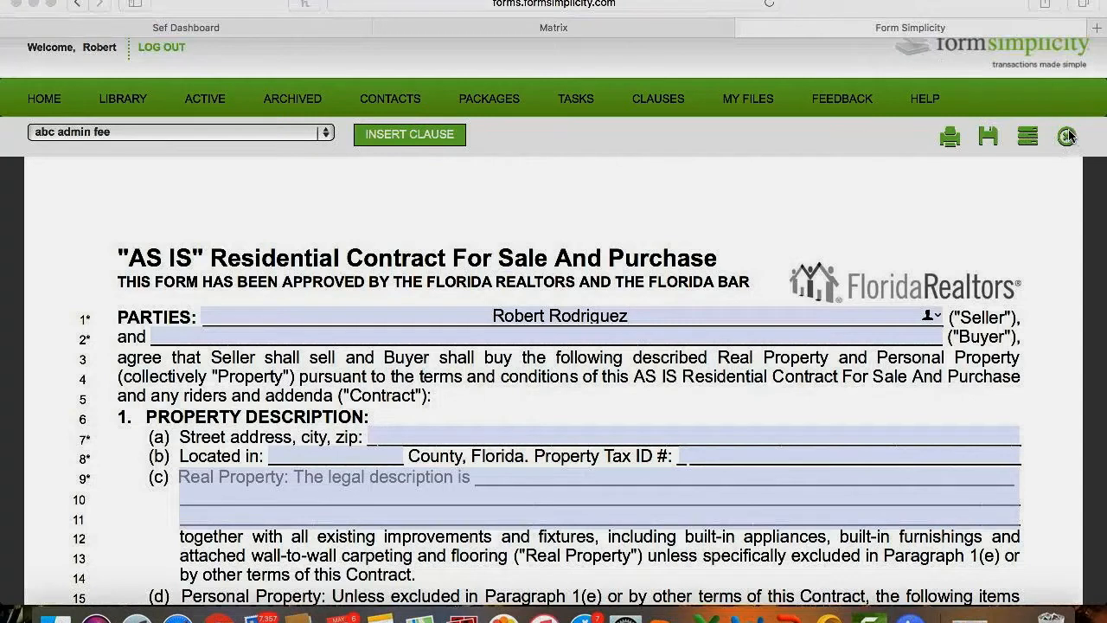
Save the AS IS contract into a new transaction named 'FS Webinar' from the Save Form dialog.
{"action": "left_click", "coordinate": [986, 141]}
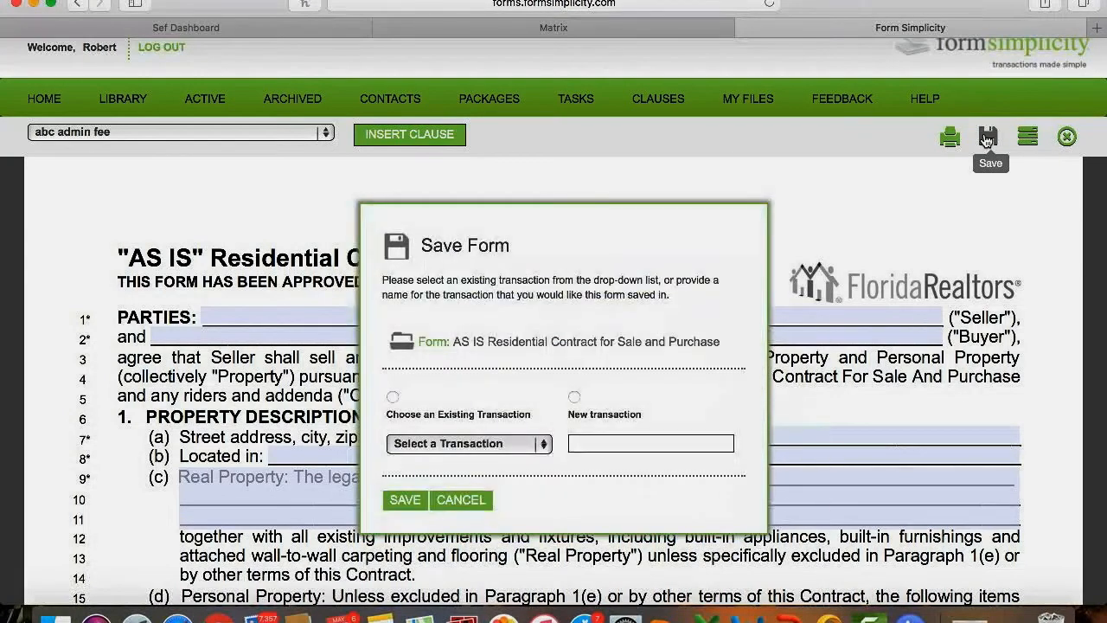
{"action": "scroll", "coordinate": [646, 374], "scroll_direction": "down", "scroll_amount": 3}
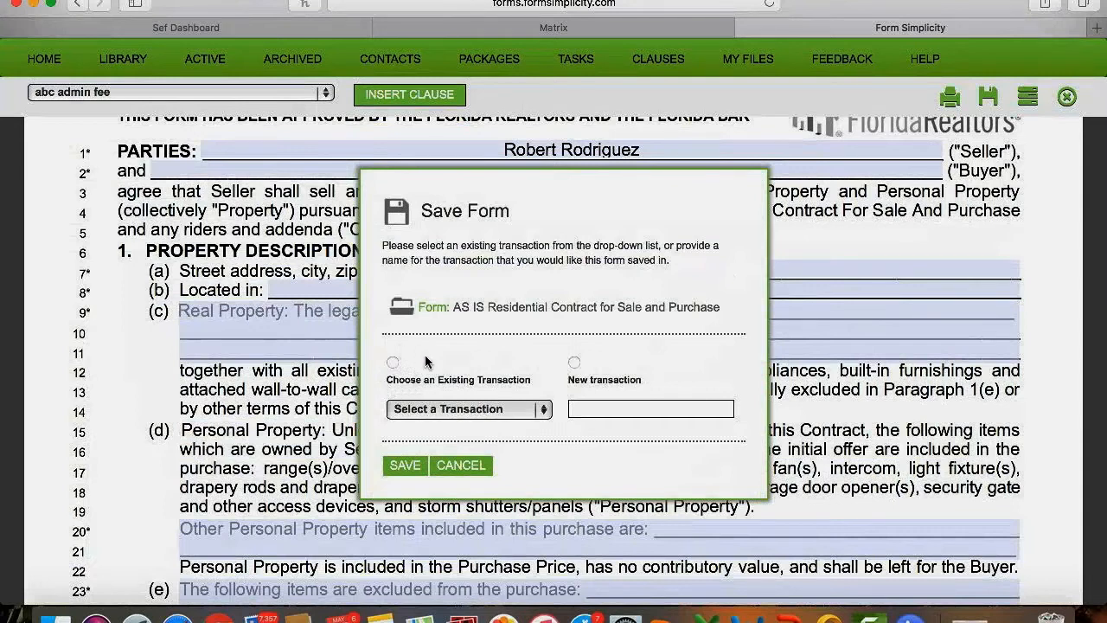
{"action": "left_click", "coordinate": [439, 410]}
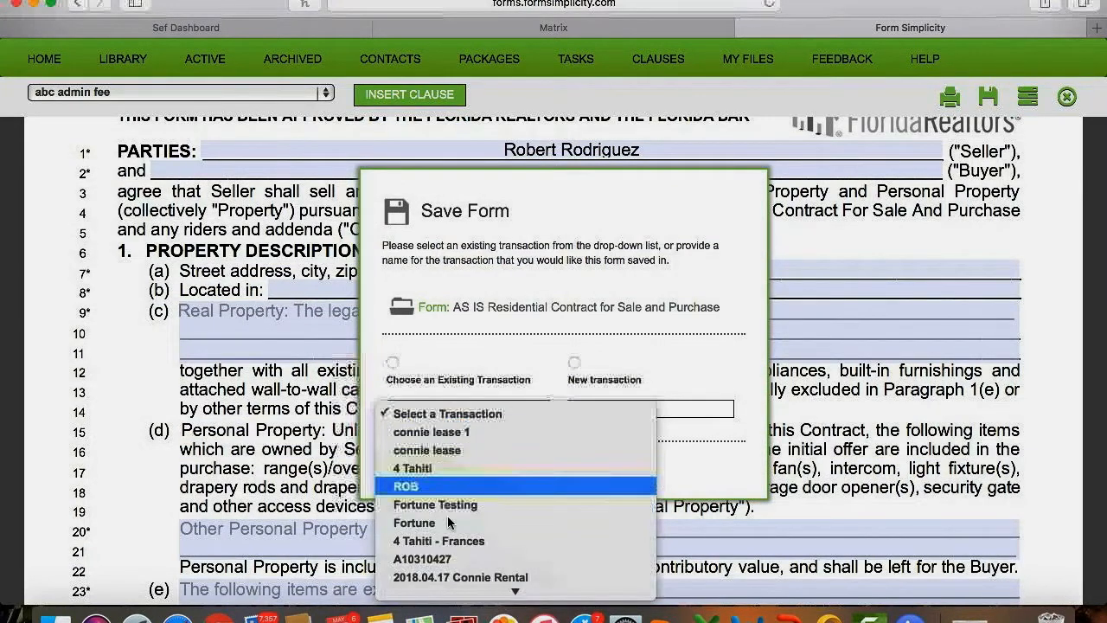
{"action": "left_click", "coordinate": [472, 357]}
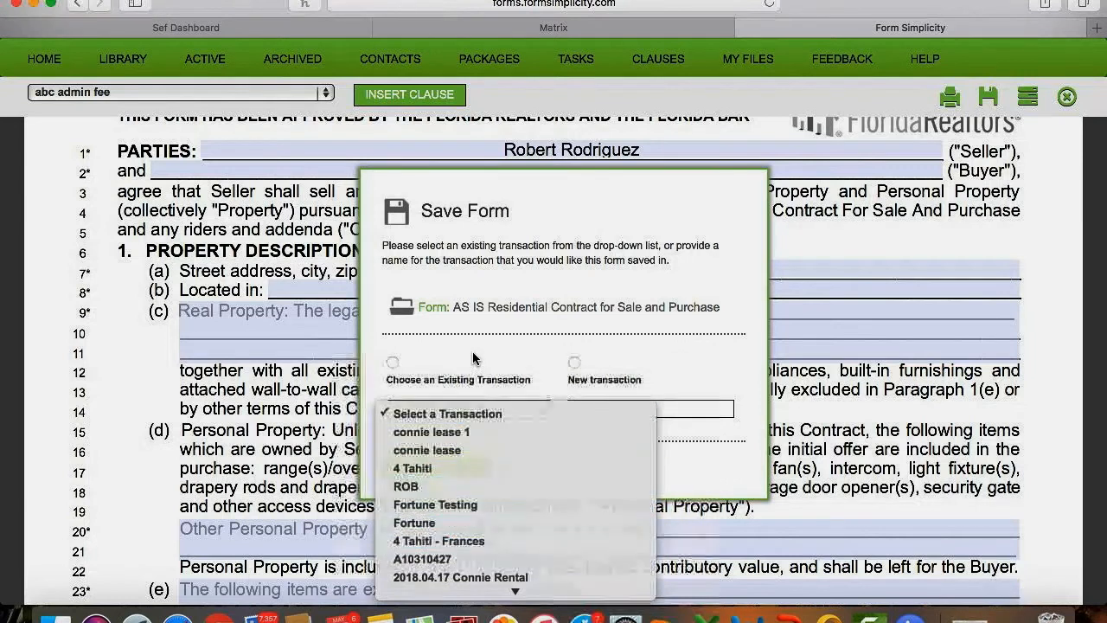
{"action": "left_click", "coordinate": [573, 363]}
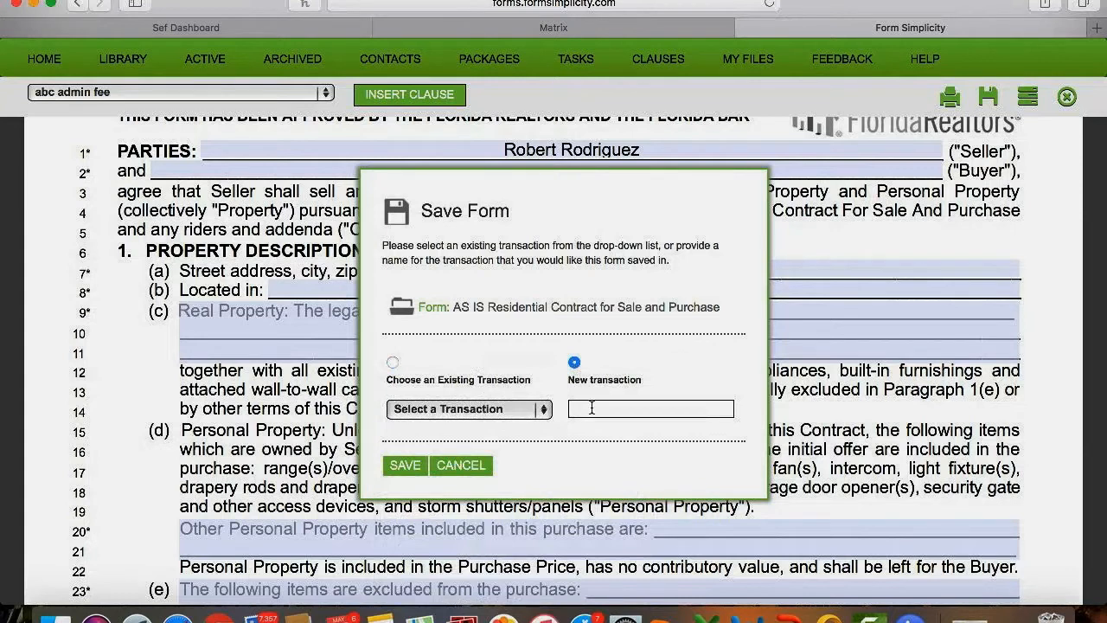
{"action": "key", "text": "BackSpace"}
{"action": "type", "text": "FS Webinar"}
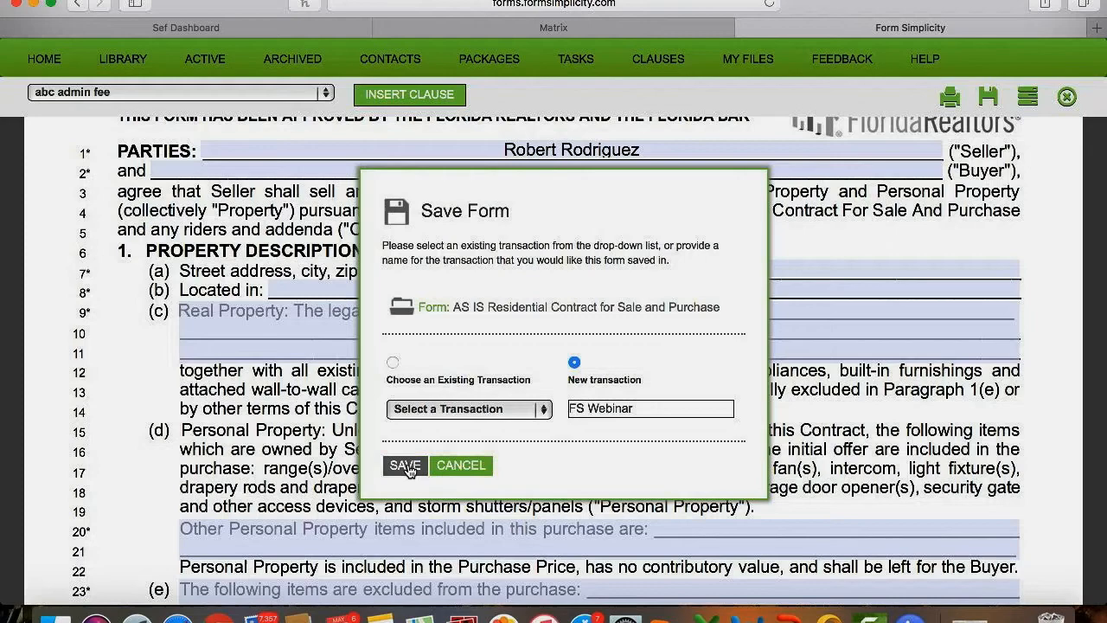
{"action": "left_click", "coordinate": [405, 466]}
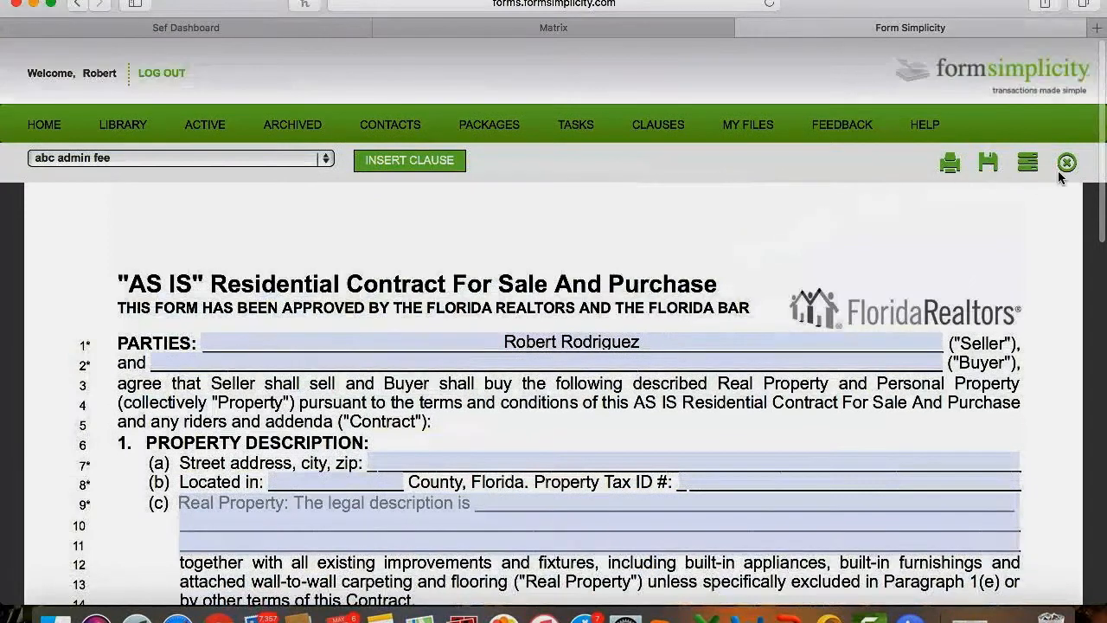
Close the contract and open FS Webinar from the Active Transactions list.
{"action": "left_click", "coordinate": [1067, 164]}
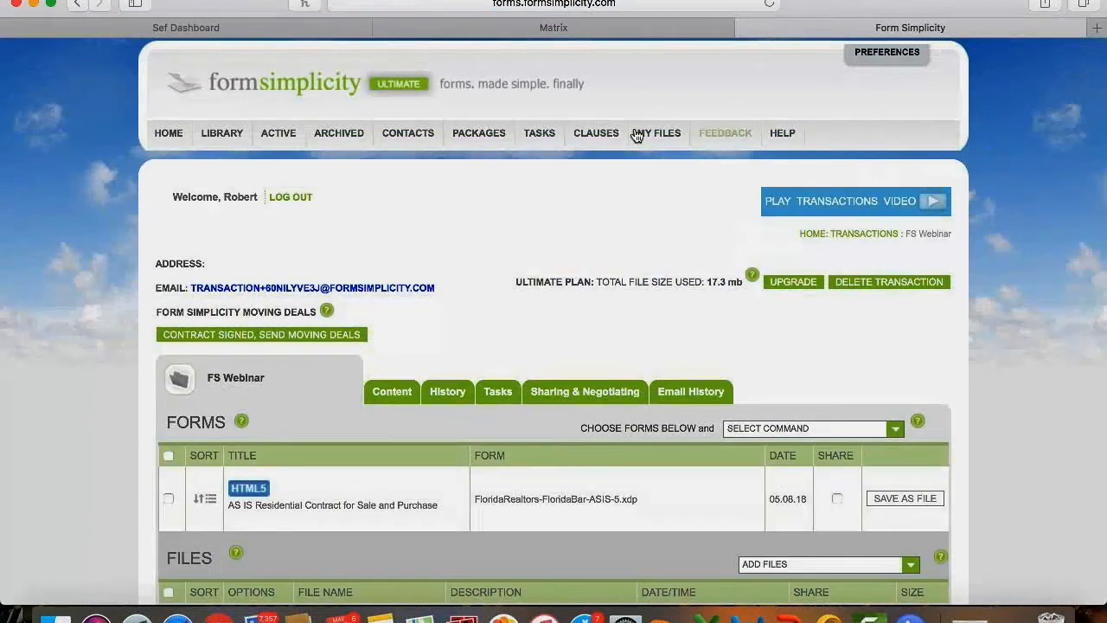
{"action": "left_click", "coordinate": [277, 134]}
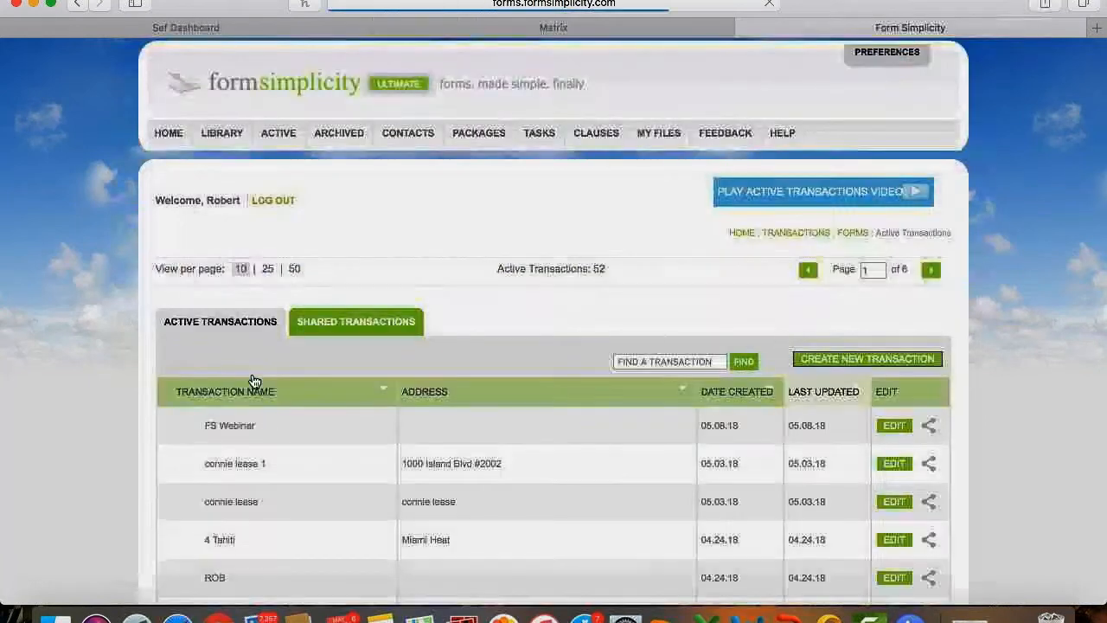
{"action": "scroll", "coordinate": [219, 413], "scroll_direction": "down", "scroll_amount": 2}
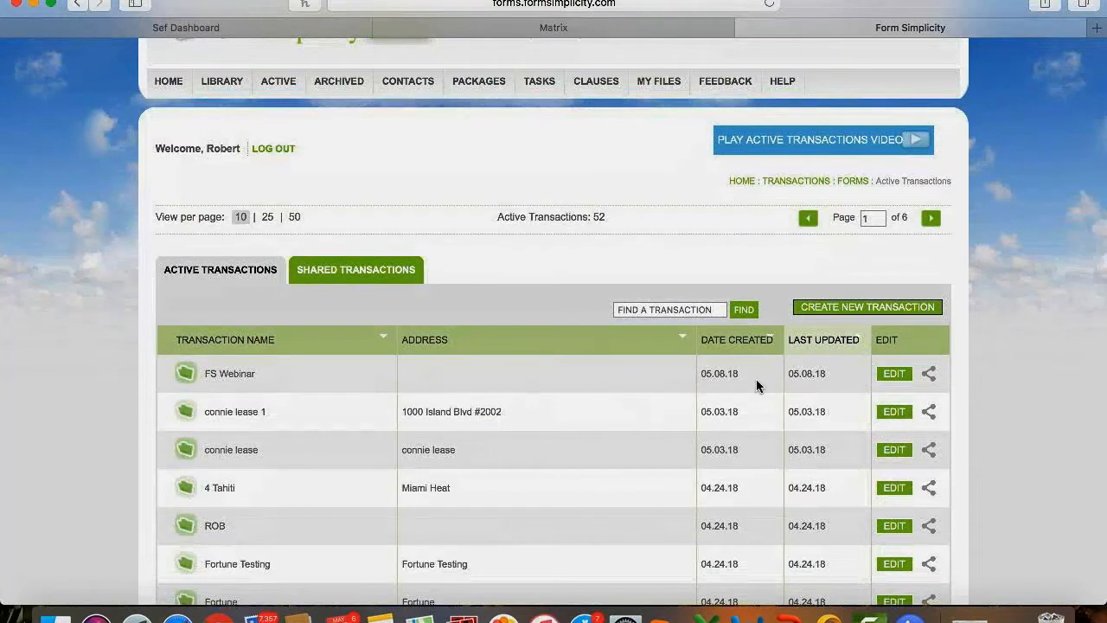
{"action": "left_click", "coordinate": [235, 375]}
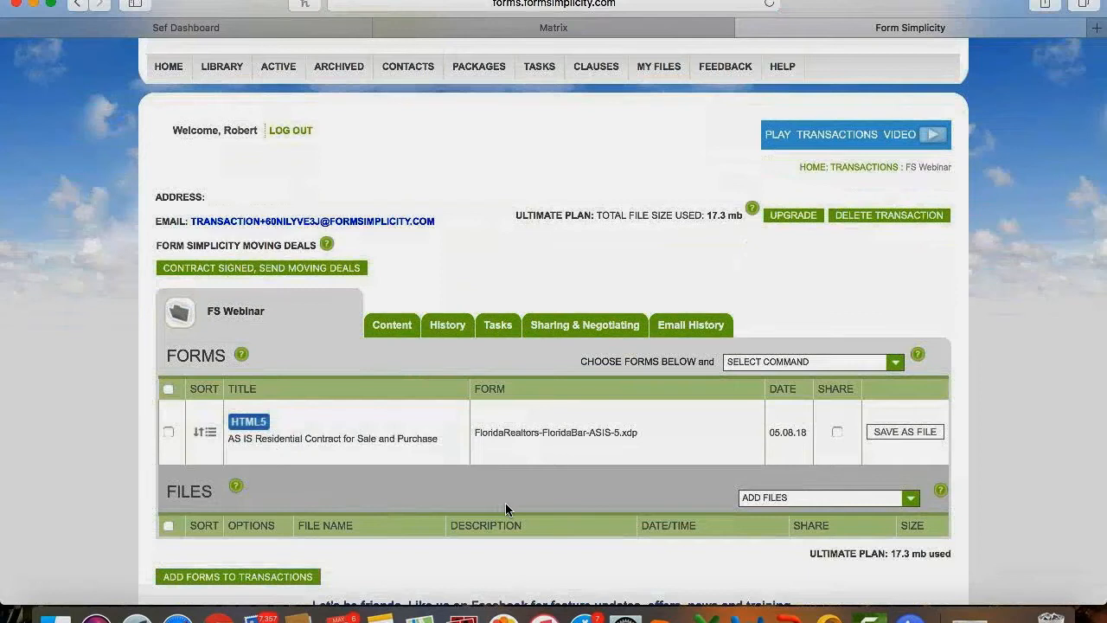
{"action": "scroll", "coordinate": [505, 503], "scroll_direction": "down", "scroll_amount": 2}
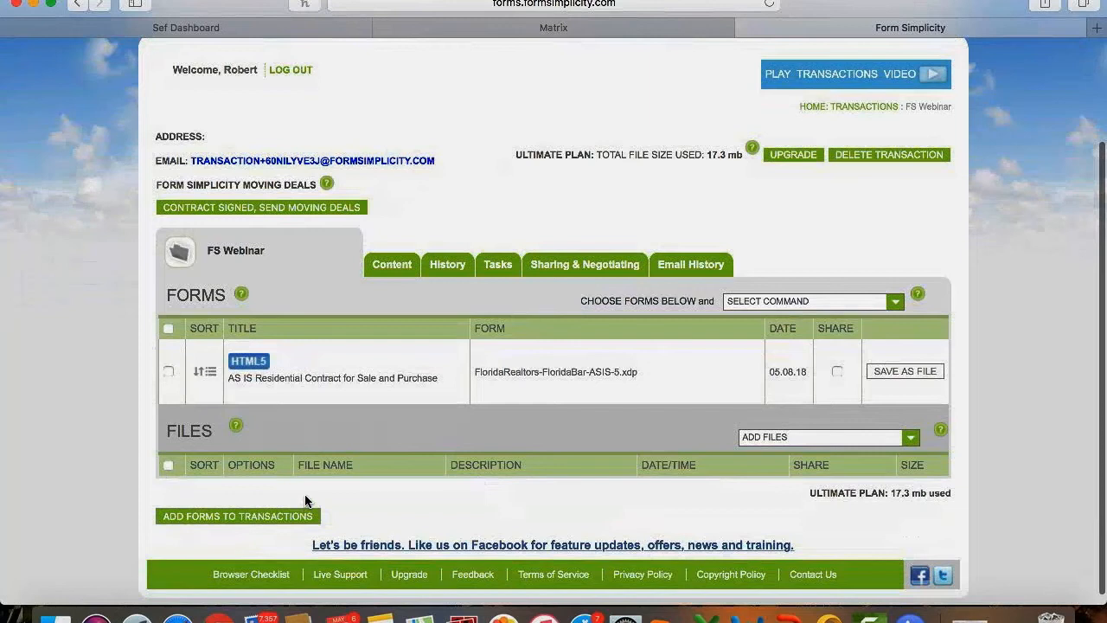
Add the Addendum to Contract blank form to FS Webinar and save it.
{"action": "left_click", "coordinate": [237, 516]}
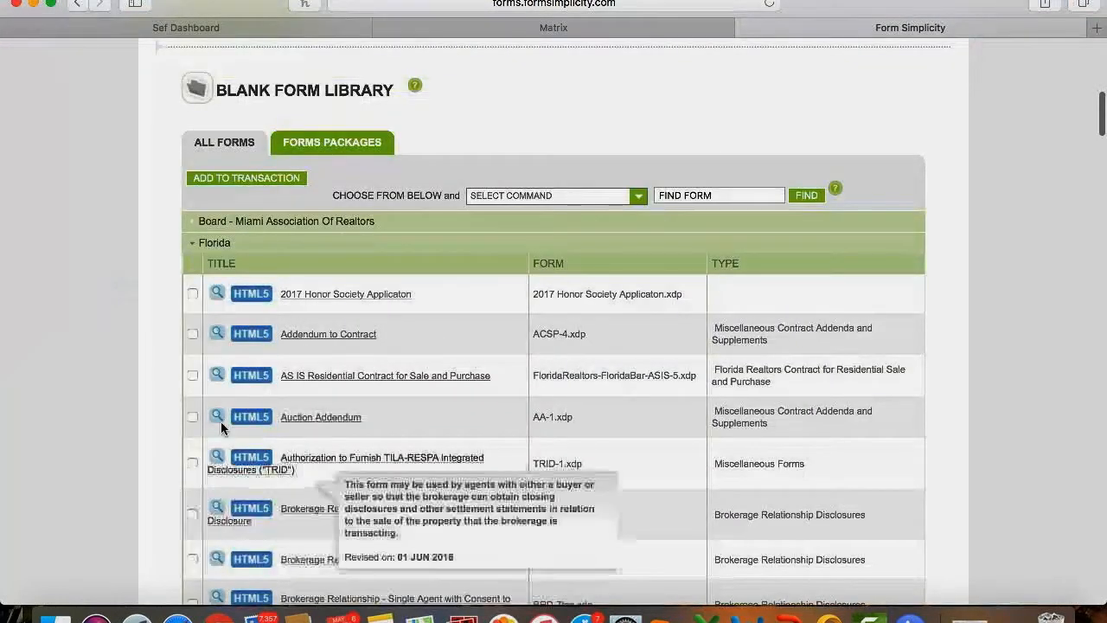
{"action": "scroll", "coordinate": [186, 474], "scroll_direction": "down", "scroll_amount": 5}
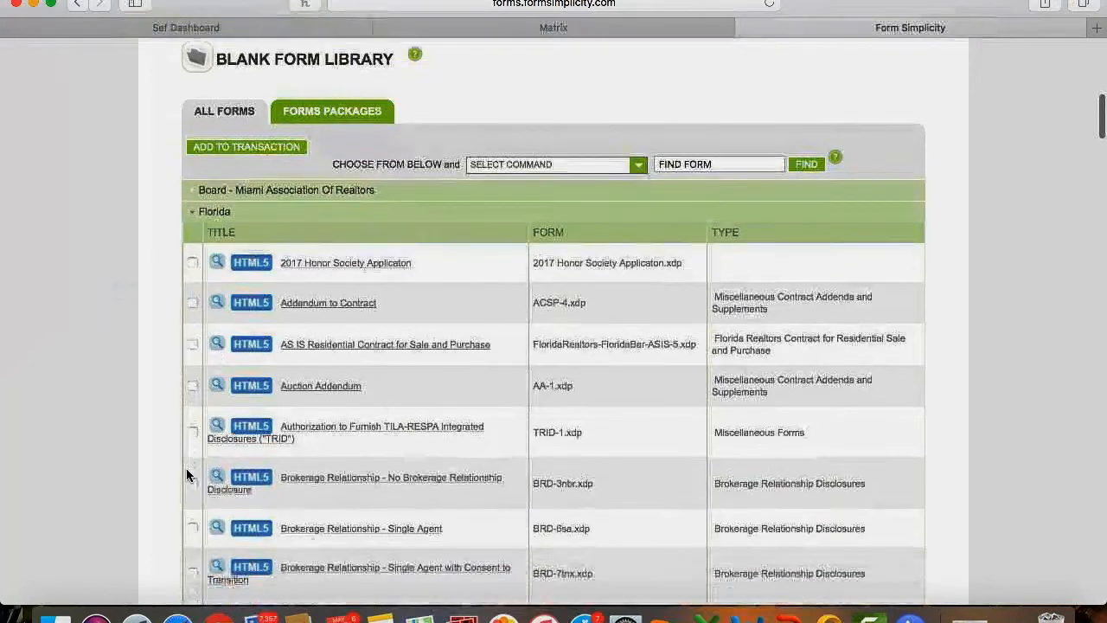
{"action": "scroll", "coordinate": [186, 474], "scroll_direction": "up", "scroll_amount": 3}
{"action": "scroll", "coordinate": [186, 467], "scroll_direction": "up", "scroll_amount": 2}
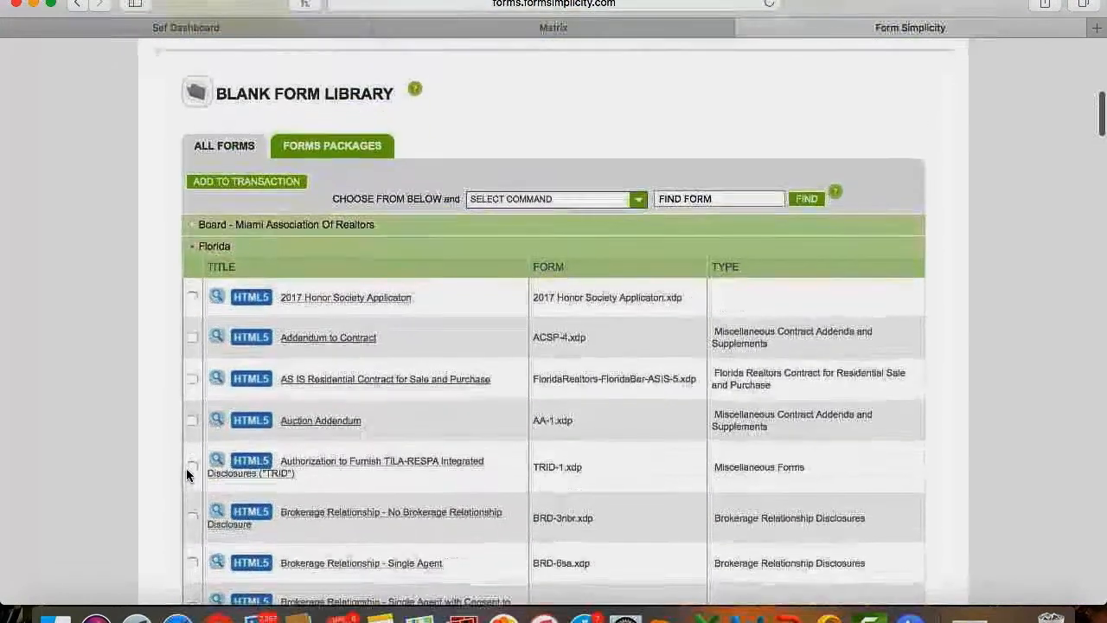
{"action": "left_click", "coordinate": [191, 343]}
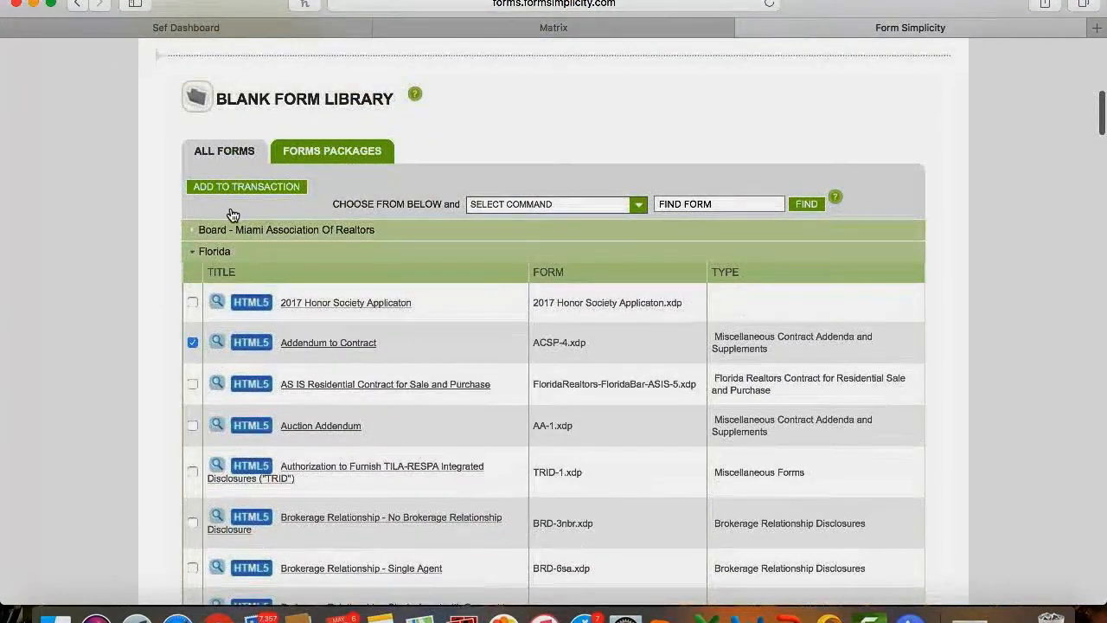
{"action": "left_click", "coordinate": [235, 190]}
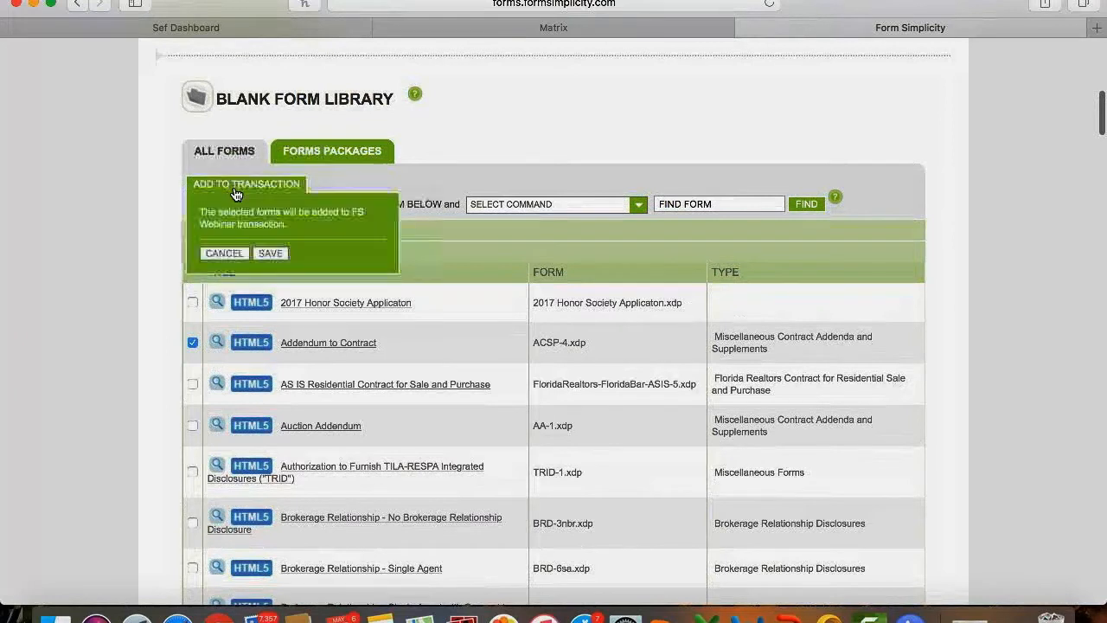
{"action": "left_click", "coordinate": [264, 254]}
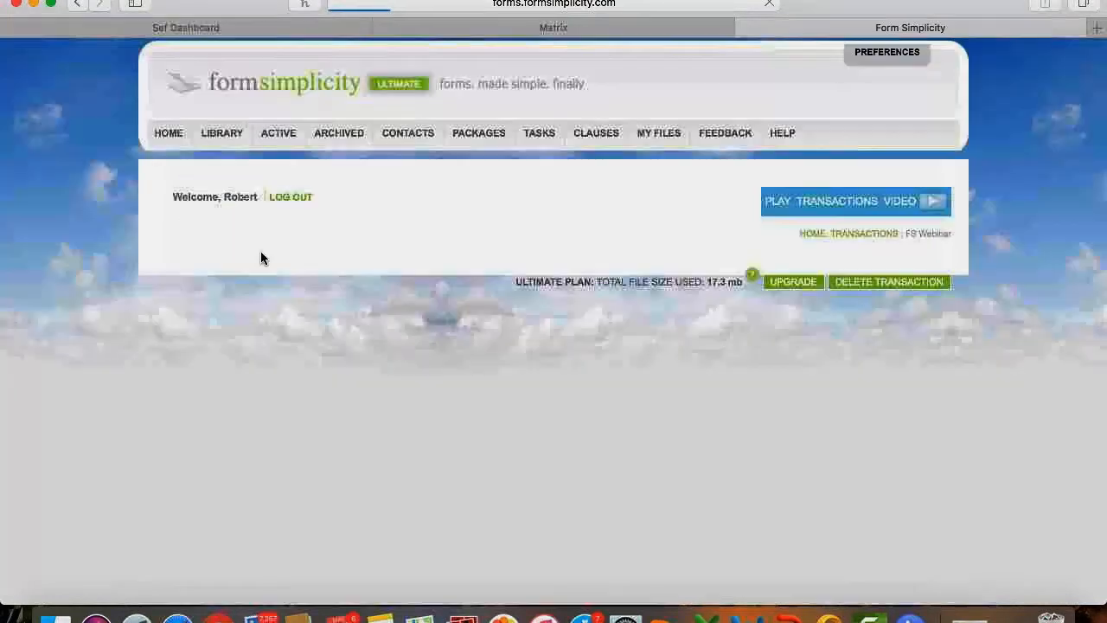
{"action": "scroll", "coordinate": [271, 295], "scroll_direction": "down", "scroll_amount": 1}
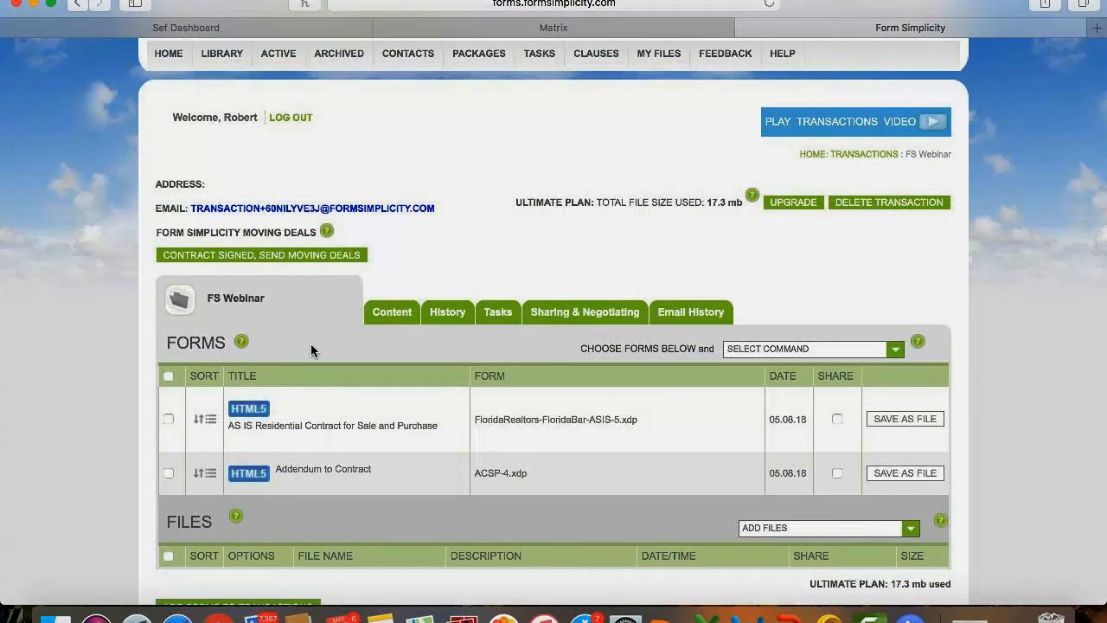
Delete FS Webinar with its forms, leaving 51 active transactions listed.
{"action": "left_click", "coordinate": [164, 472]}
{"action": "left_click", "coordinate": [757, 356]}
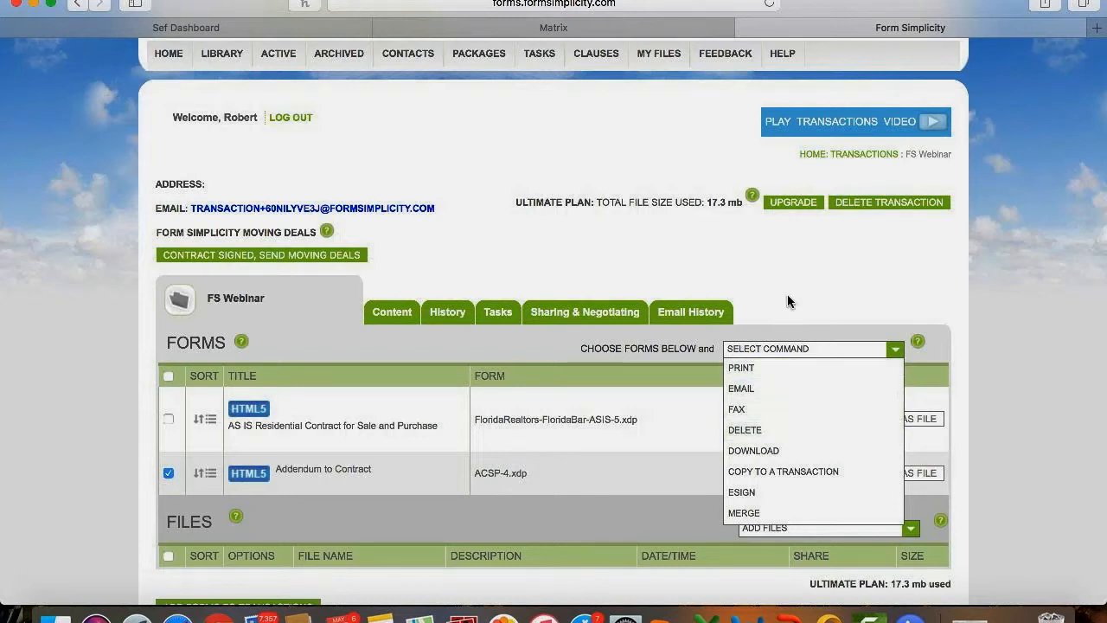
{"action": "left_click", "coordinate": [794, 341]}
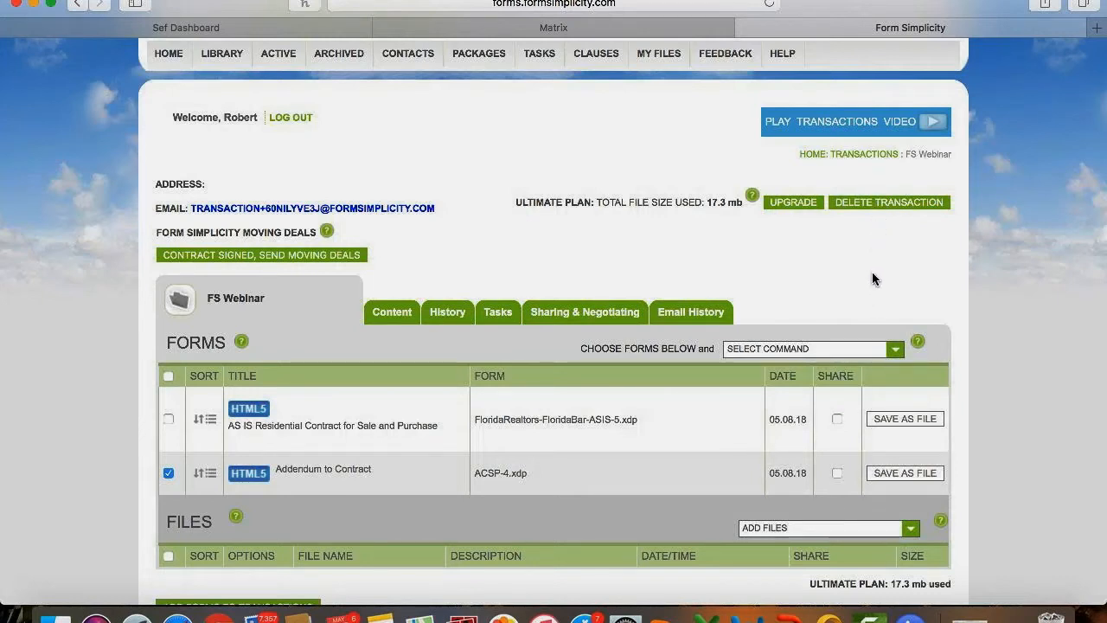
{"action": "left_click", "coordinate": [877, 206]}
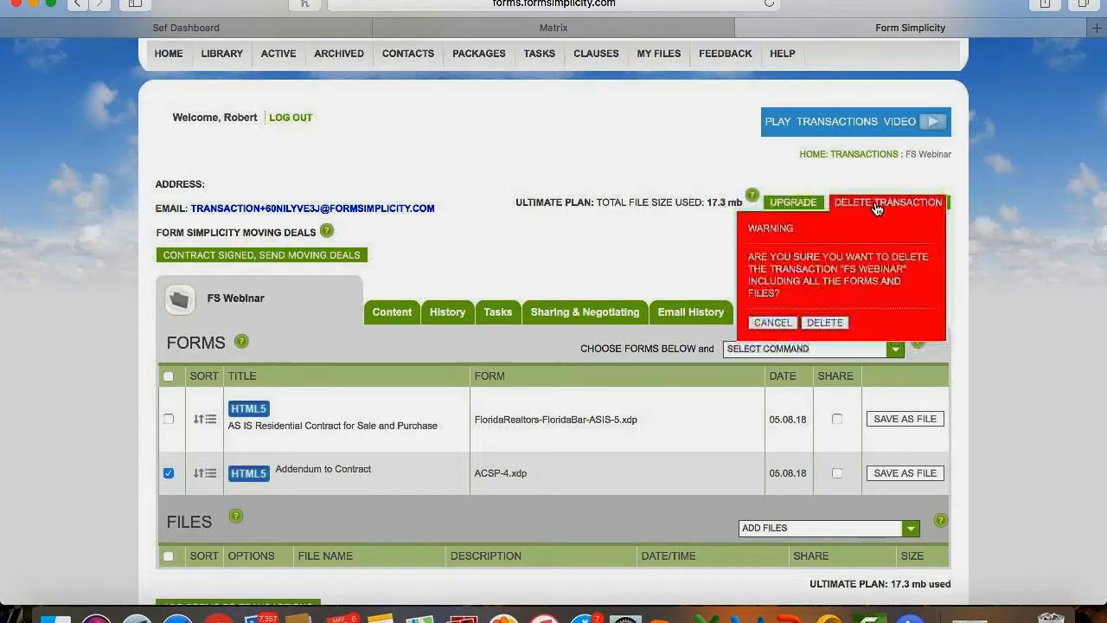
{"action": "left_click", "coordinate": [824, 323]}
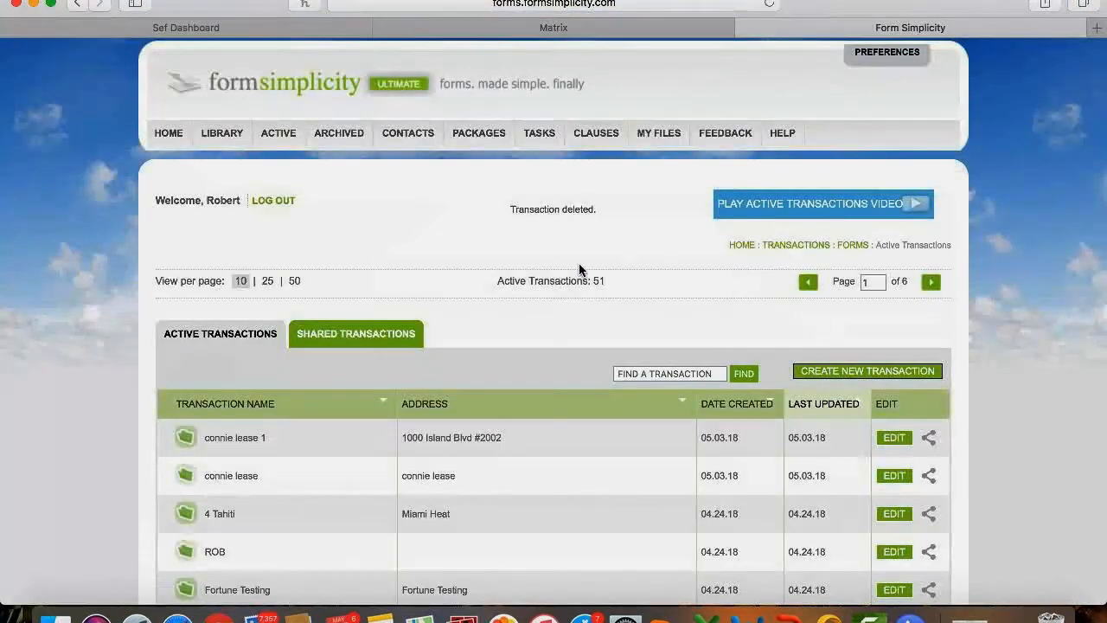
{"action": "left_click", "coordinate": [281, 139]}
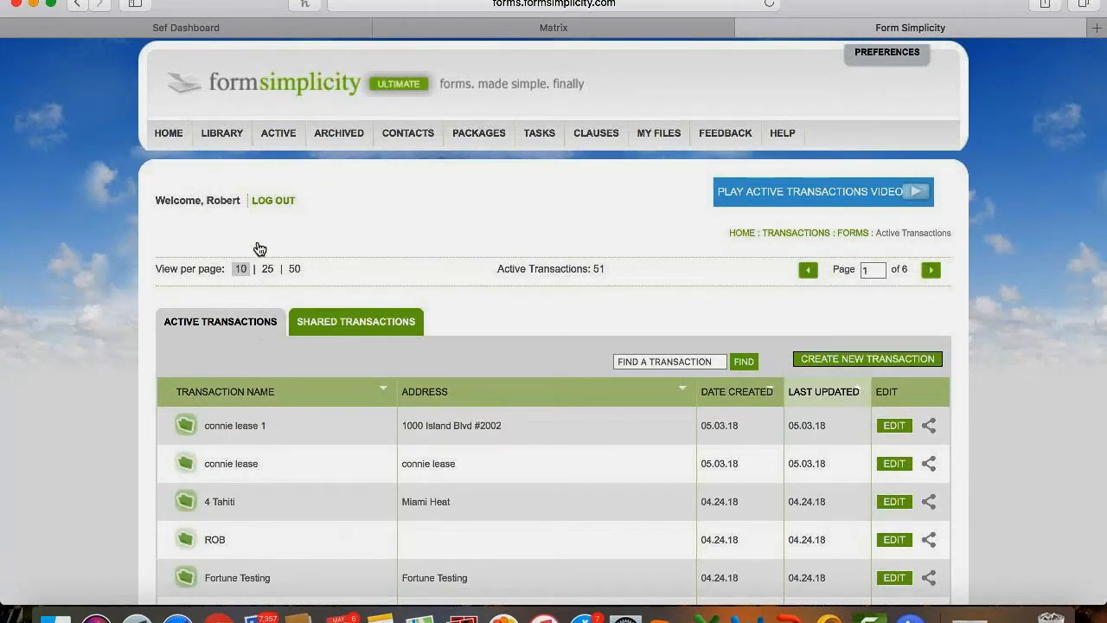
Create a new active transaction from the property's street address, reusing it as the transaction name.
{"action": "left_click", "coordinate": [169, 133]}
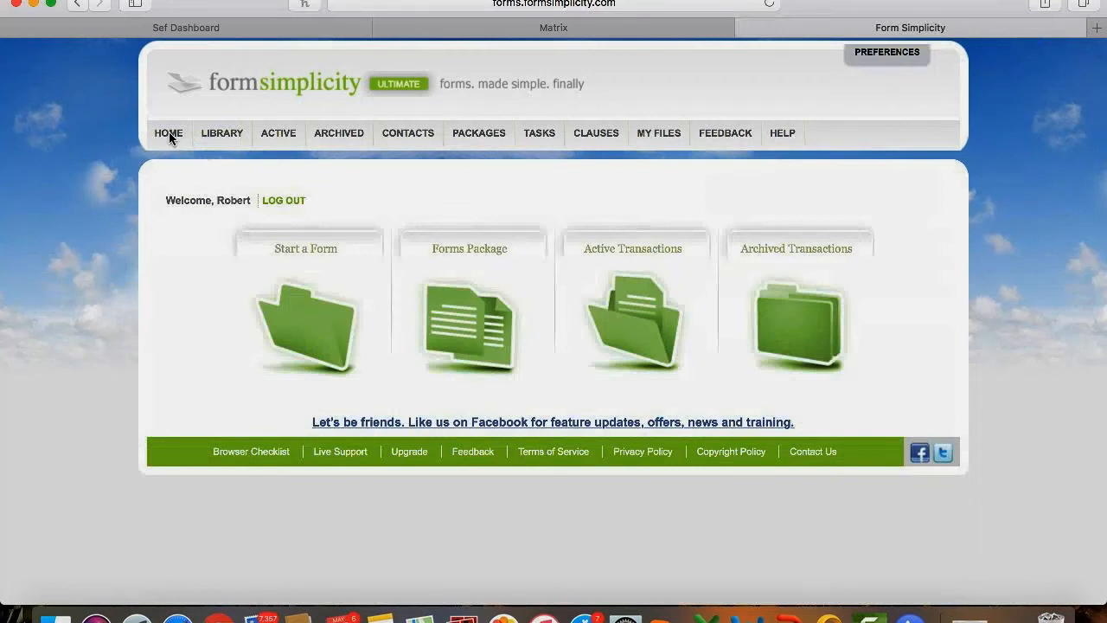
{"action": "left_click", "coordinate": [288, 133]}
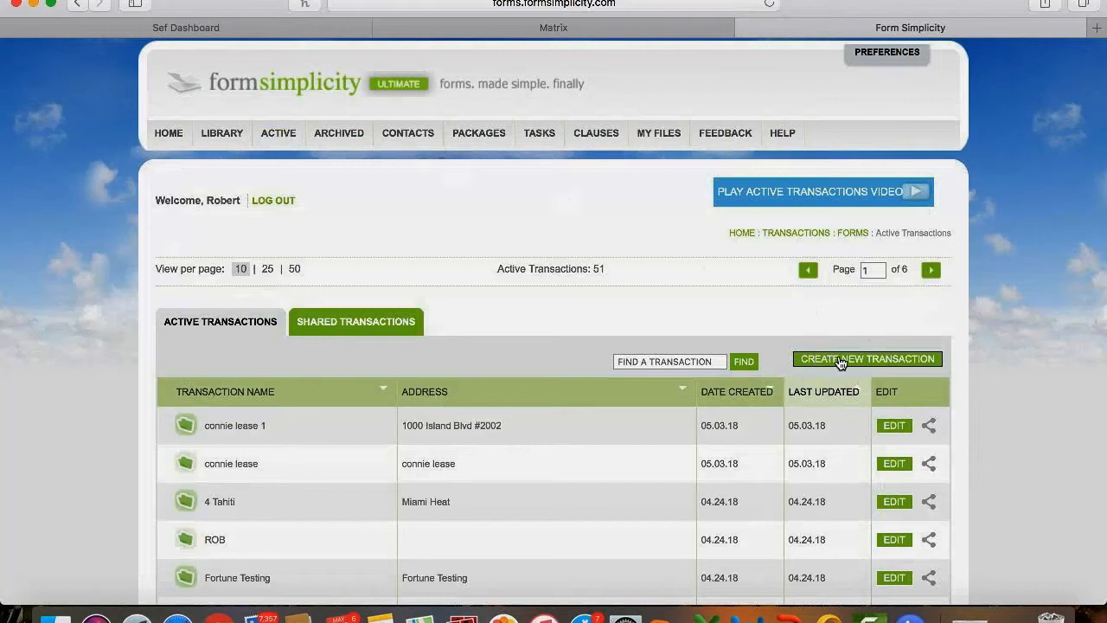
{"action": "left_click", "coordinate": [839, 361]}
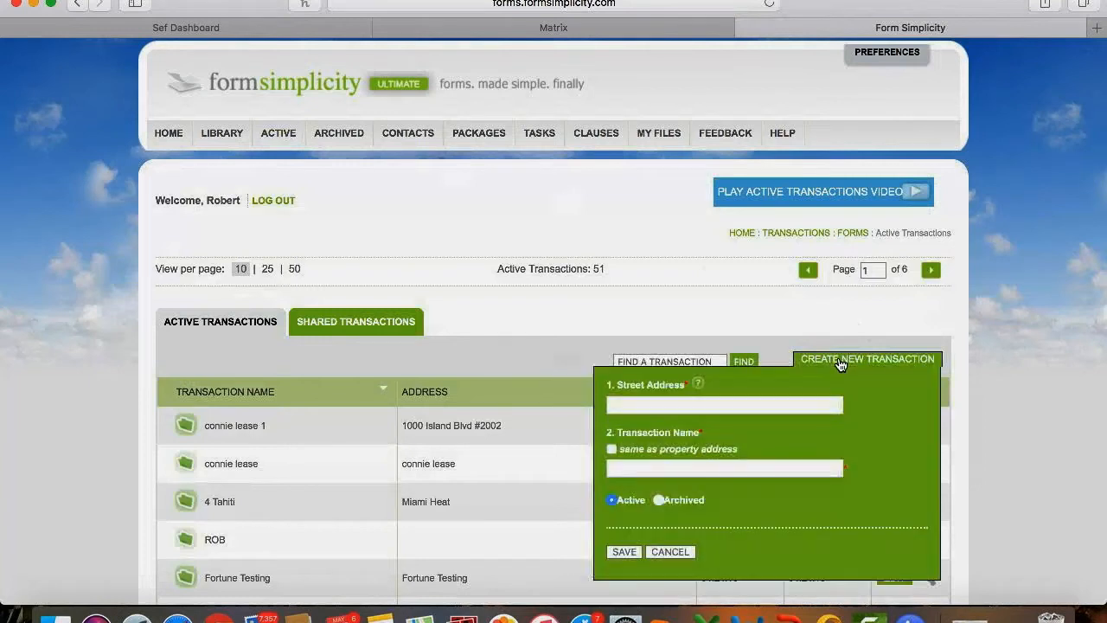
{"action": "left_click", "coordinate": [732, 406]}
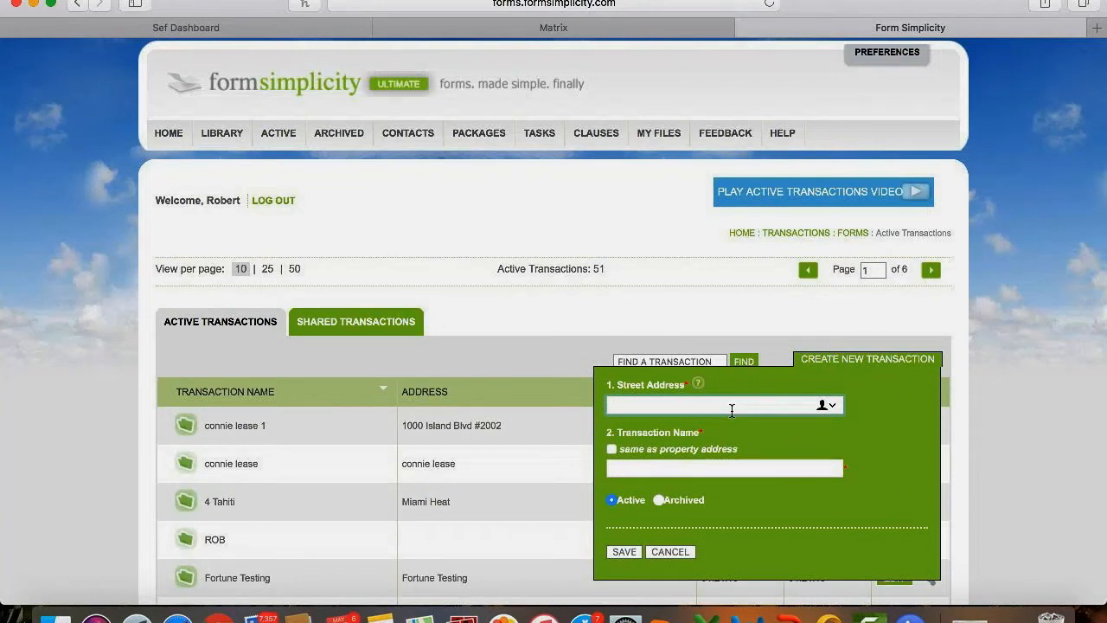
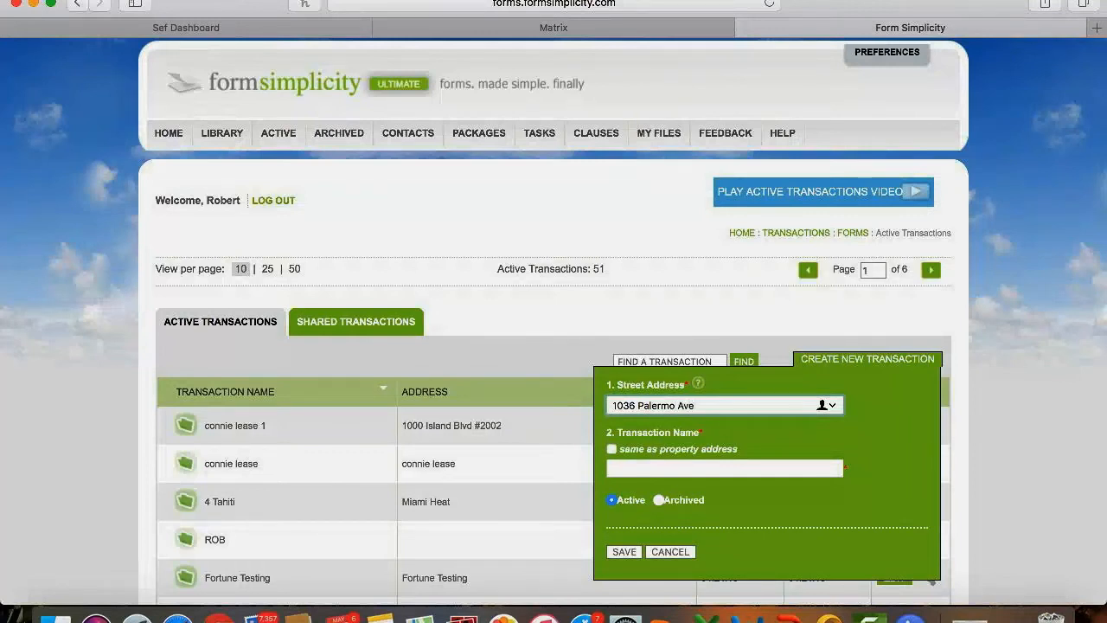
{"action": "left_click", "coordinate": [612, 449]}
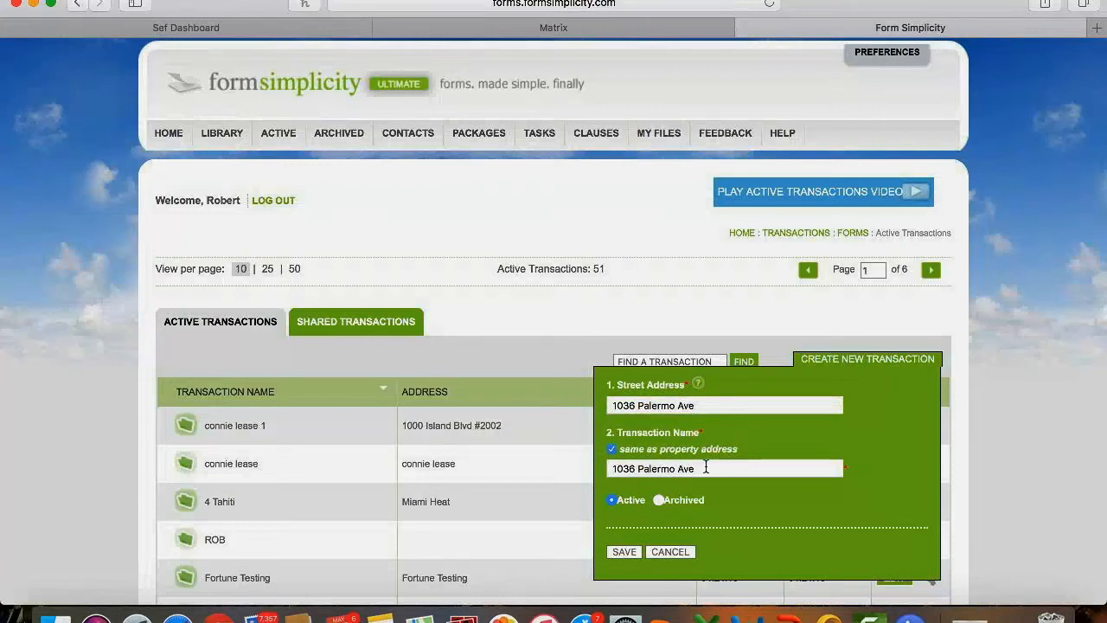
{"action": "left_click", "coordinate": [624, 551]}
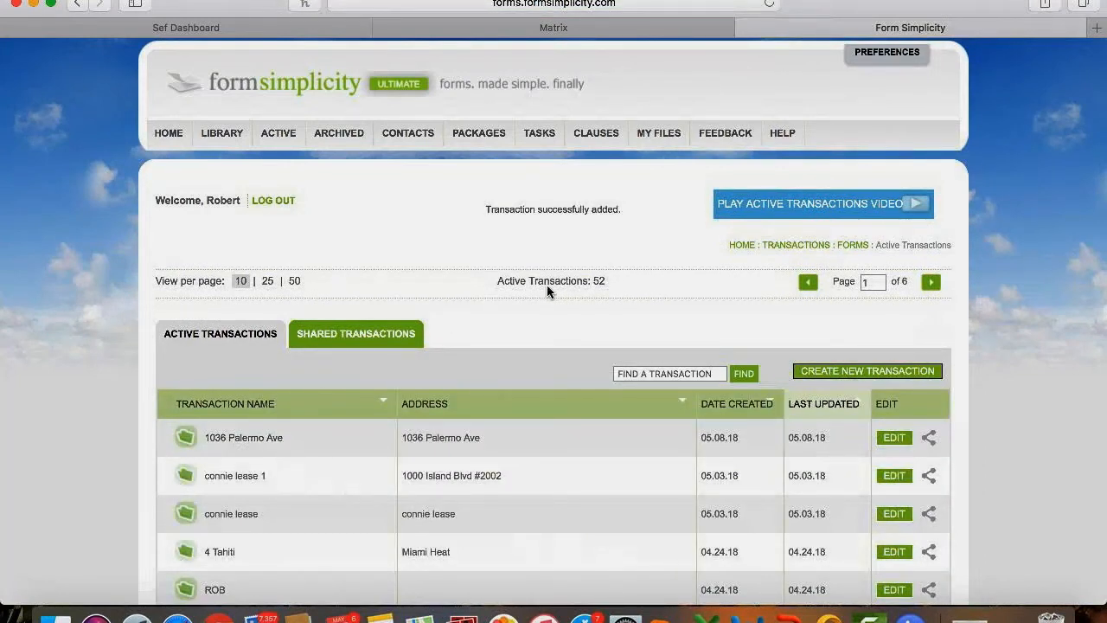
{"action": "left_click", "coordinate": [893, 440]}
Append the client's full name to the transaction name, update it, and open the renamed transaction.
{"action": "left_click", "coordinate": [719, 483]}
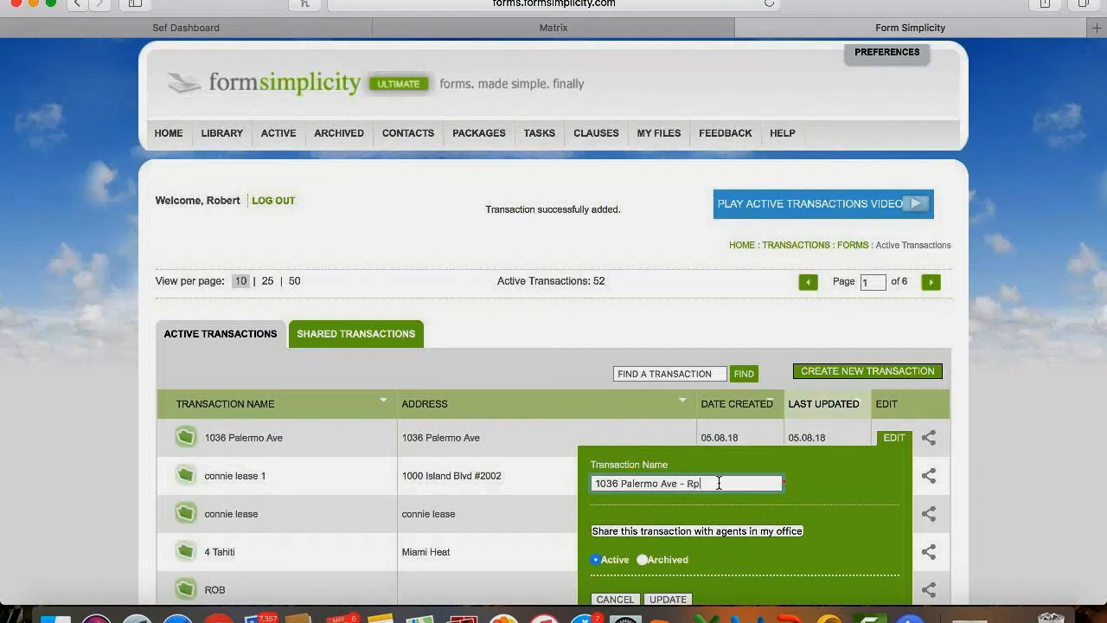
{"action": "left_click", "coordinate": [665, 599]}
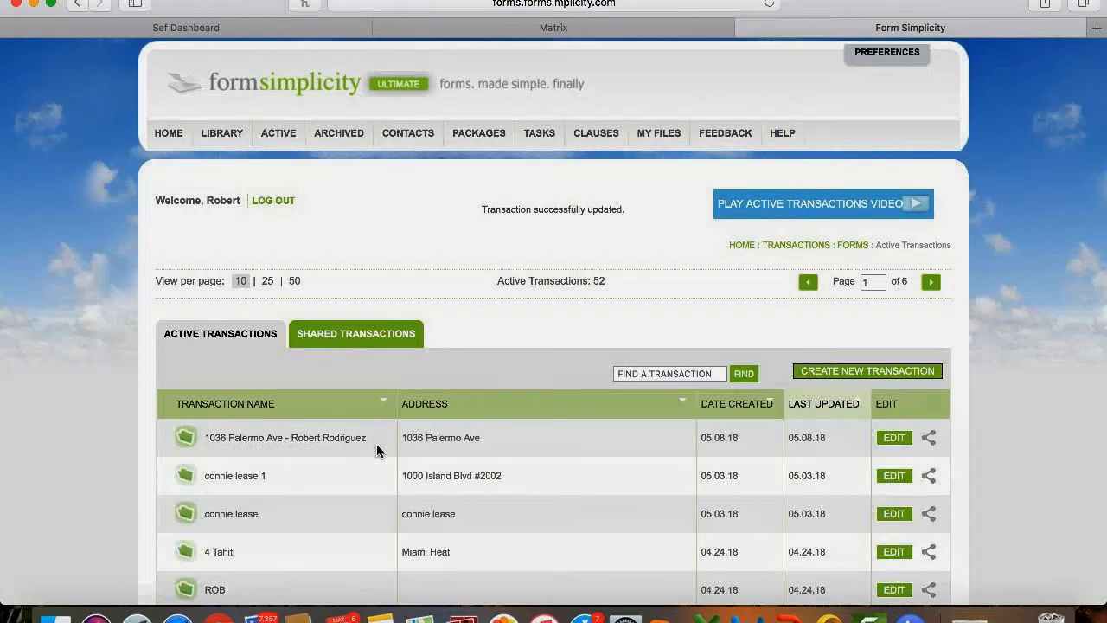
{"action": "scroll", "coordinate": [376, 444], "scroll_direction": "down", "scroll_amount": 3}
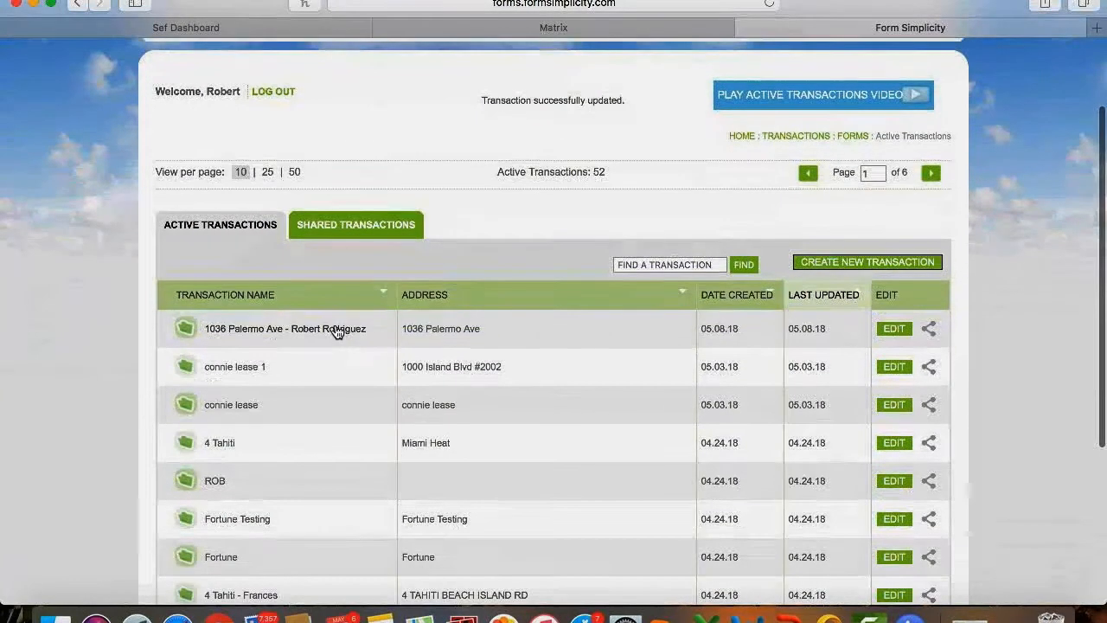
{"action": "left_click", "coordinate": [323, 330]}
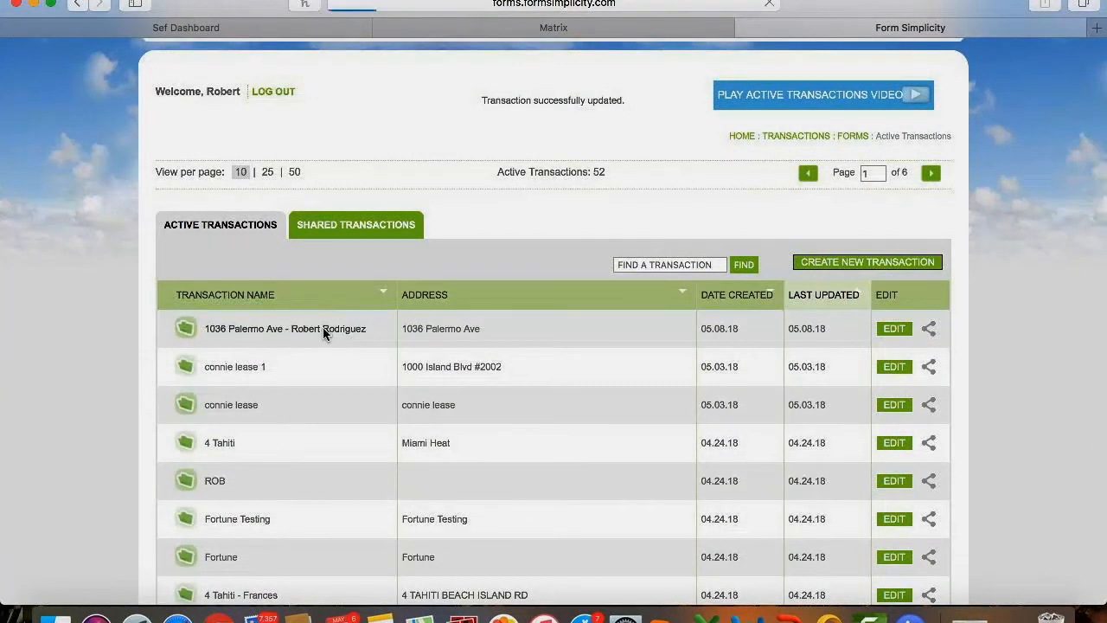
{"action": "scroll", "coordinate": [323, 333], "scroll_direction": "down", "scroll_amount": 2}
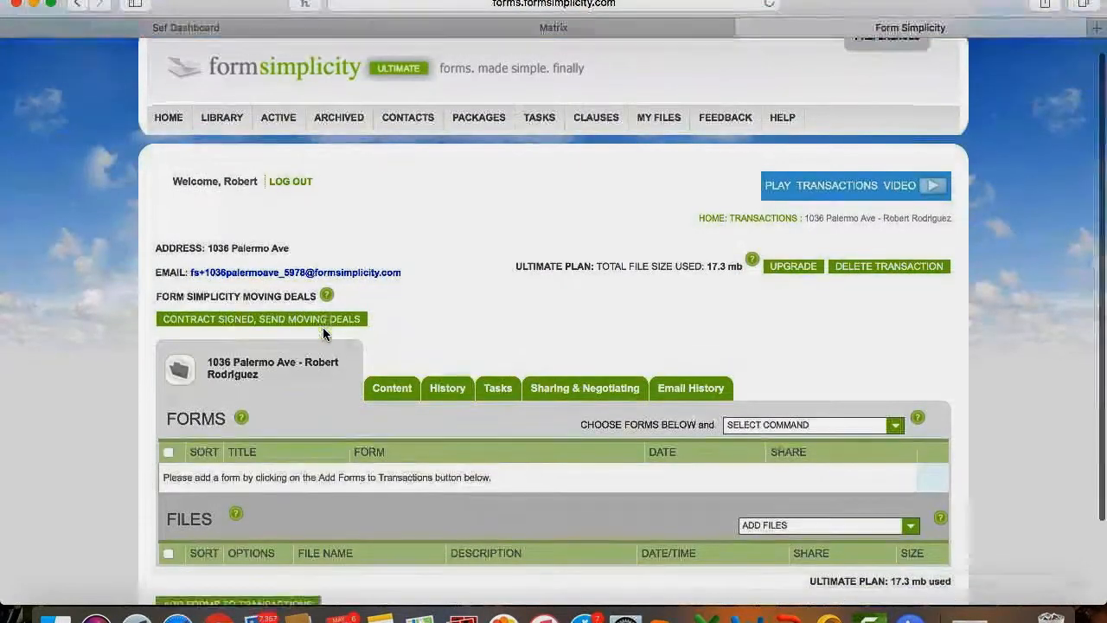
{"action": "scroll", "coordinate": [323, 334], "scroll_direction": "down", "scroll_amount": 2}
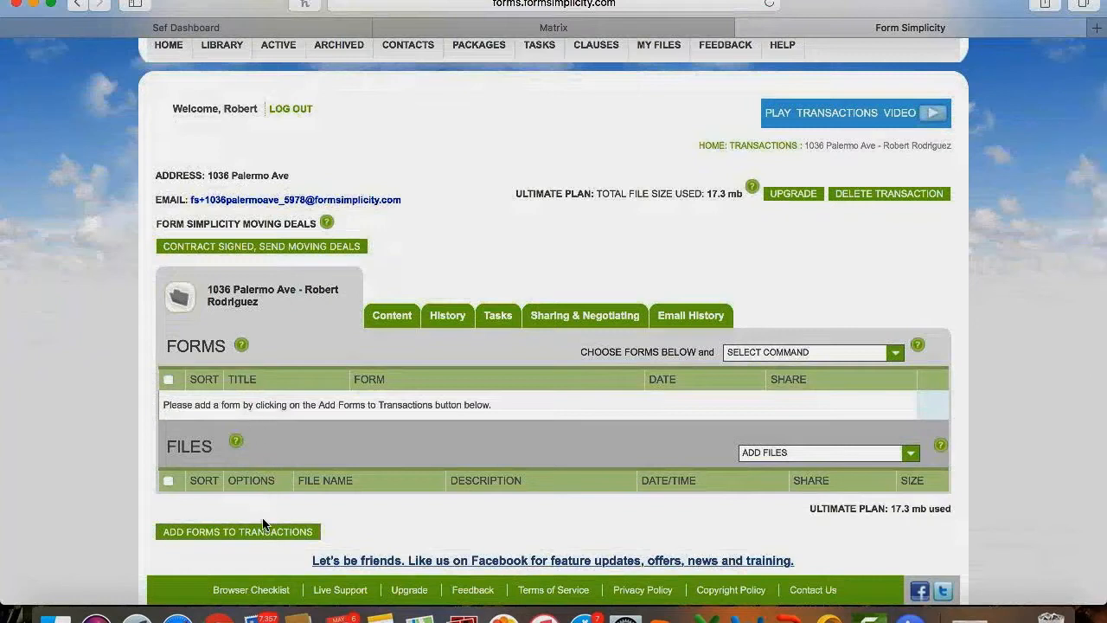
{"action": "scroll", "coordinate": [262, 519], "scroll_direction": "down", "scroll_amount": 1}
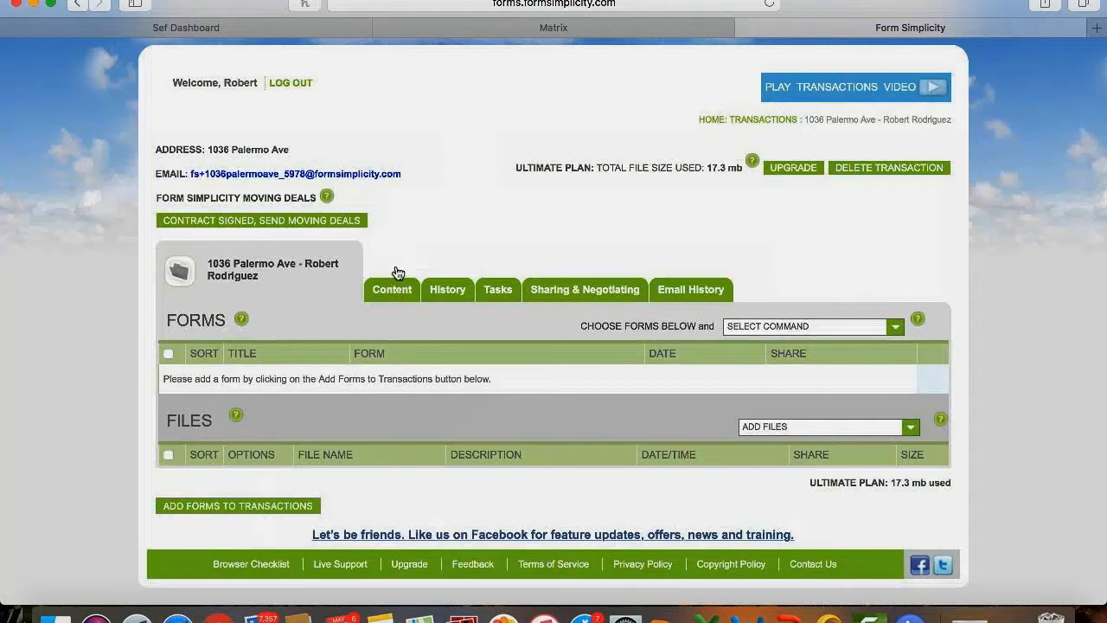
Import MLS listing A10303191 into the transaction's content form and review the imported fields.
{"action": "left_click", "coordinate": [387, 293]}
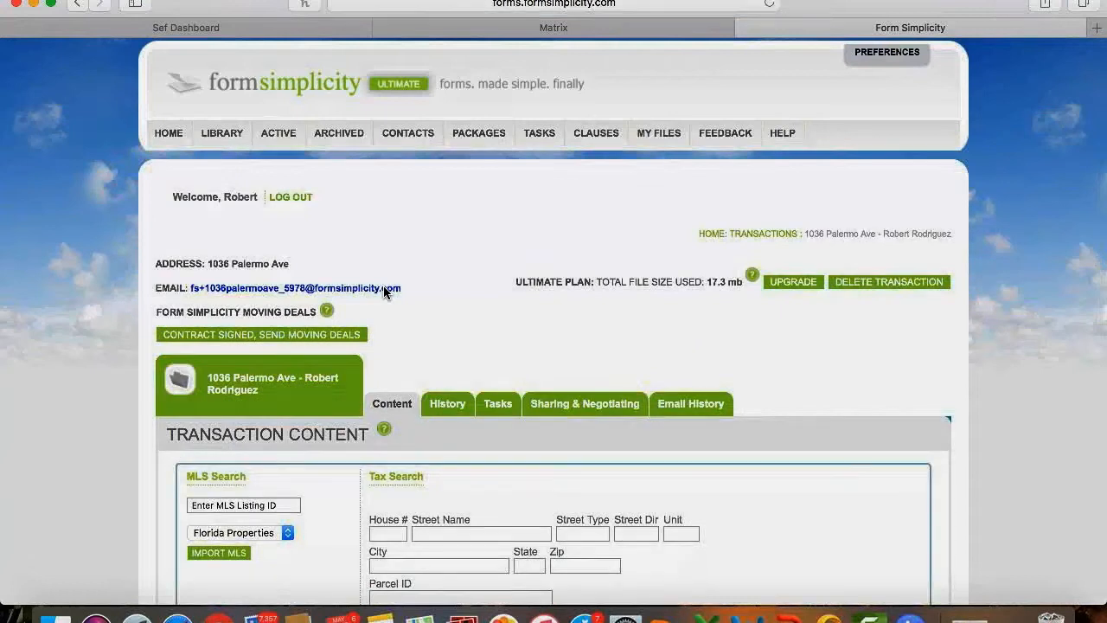
{"action": "scroll", "coordinate": [384, 293], "scroll_direction": "down", "scroll_amount": 5}
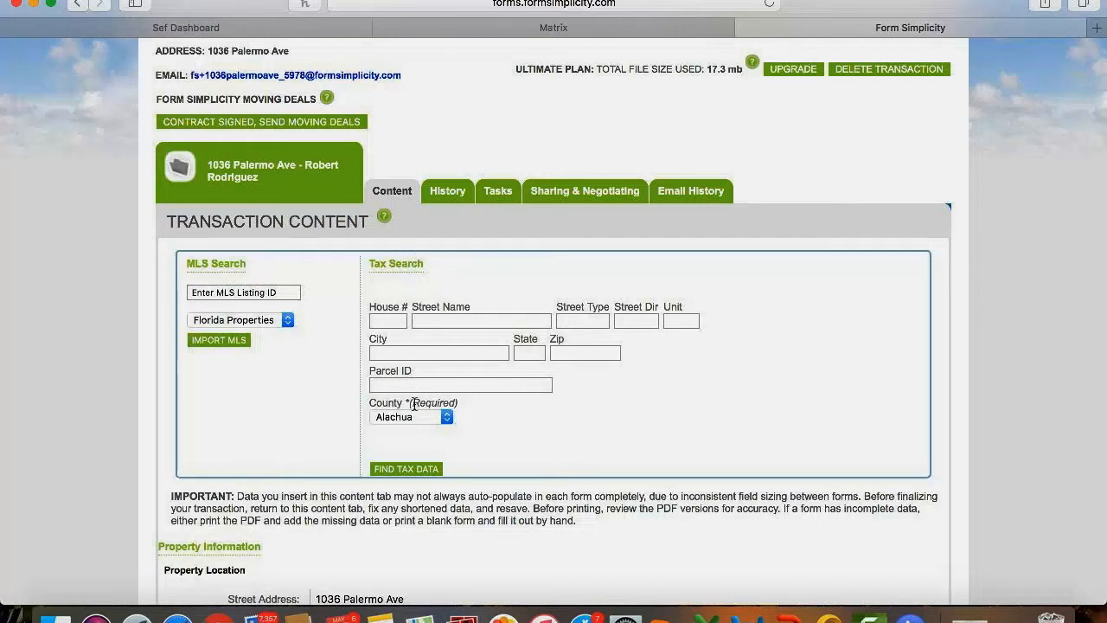
{"action": "scroll", "coordinate": [413, 404], "scroll_direction": "down", "scroll_amount": 1}
{"action": "scroll", "coordinate": [413, 405], "scroll_direction": "down", "scroll_amount": 2}
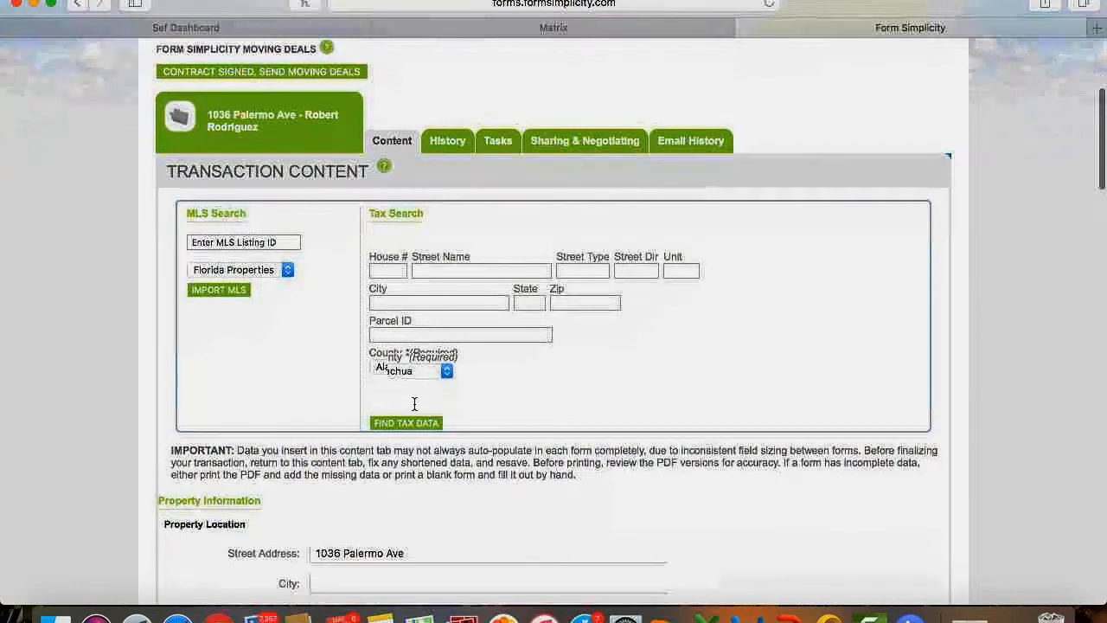
{"action": "left_click", "coordinate": [222, 241]}
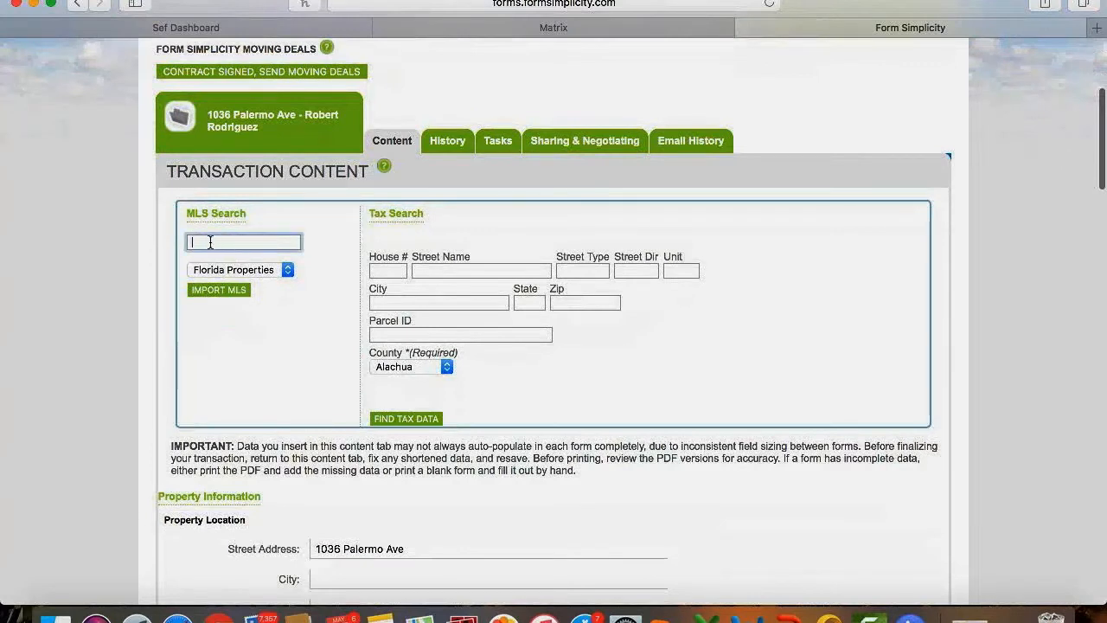
{"action": "type", "text": "A1030319"}
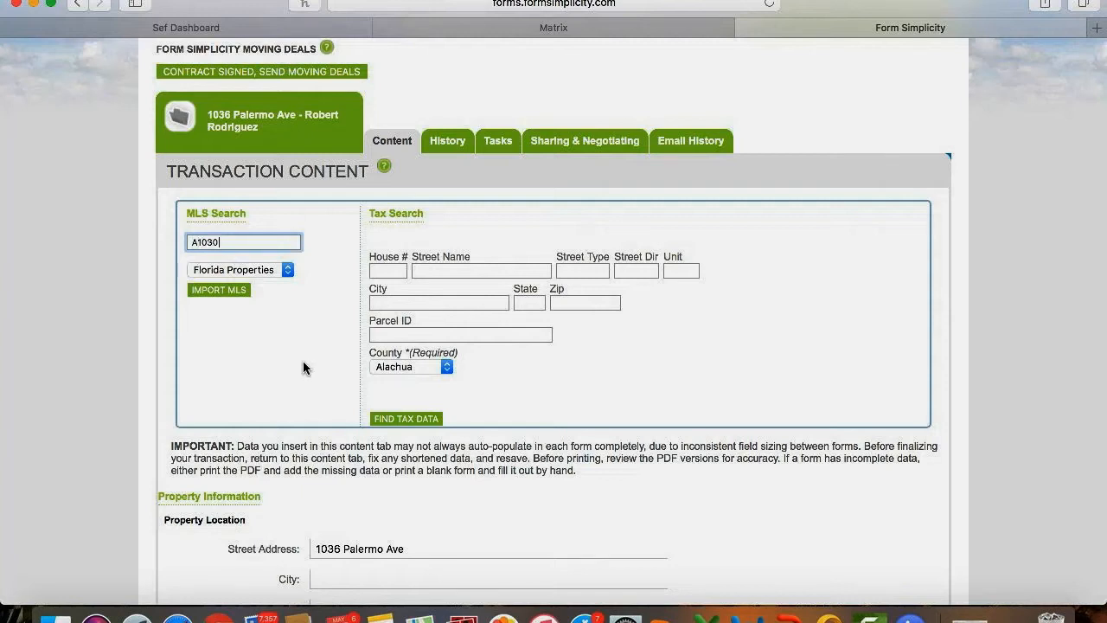
{"action": "type", "text": "1"}
{"action": "left_click", "coordinate": [204, 290]}
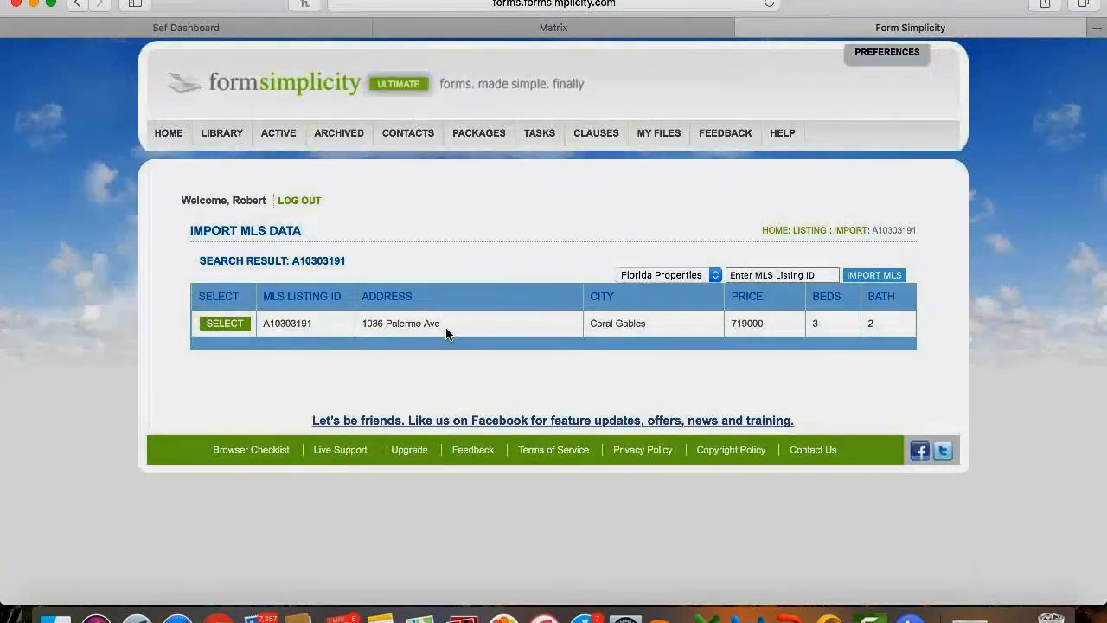
{"action": "left_click", "coordinate": [224, 324]}
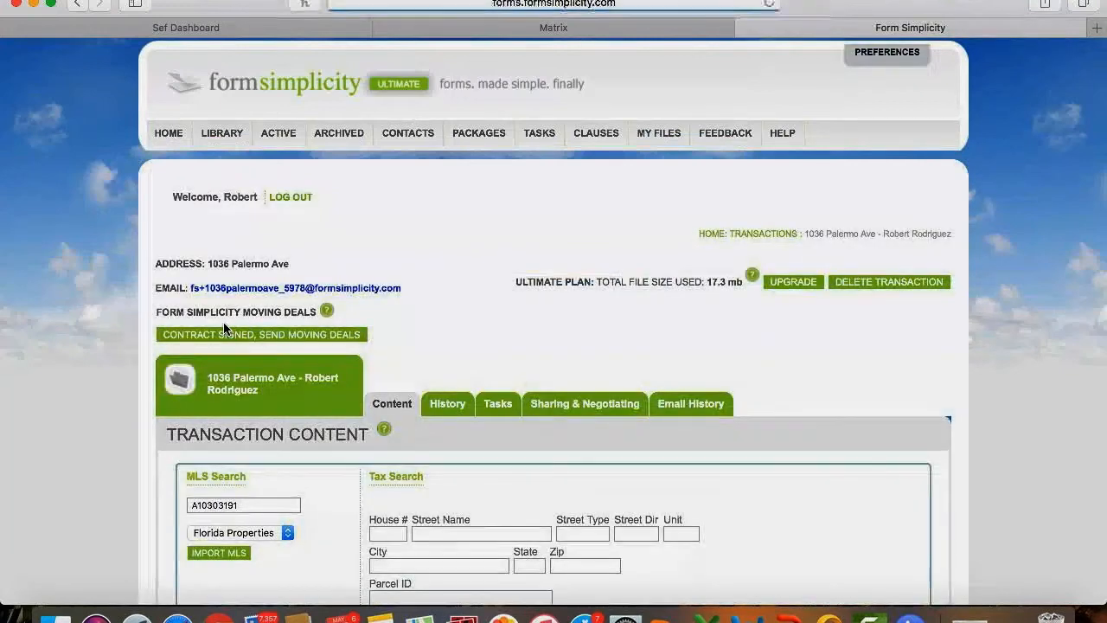
{"action": "scroll", "coordinate": [223, 327], "scroll_direction": "down", "scroll_amount": 5}
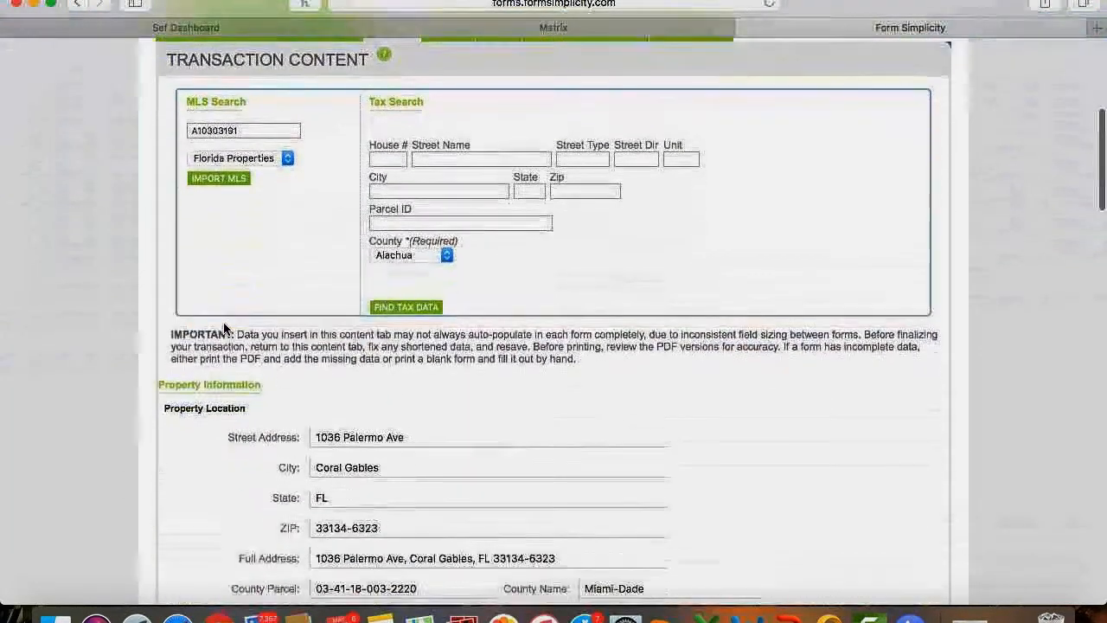
{"action": "scroll", "coordinate": [223, 327], "scroll_direction": "down", "scroll_amount": 2}
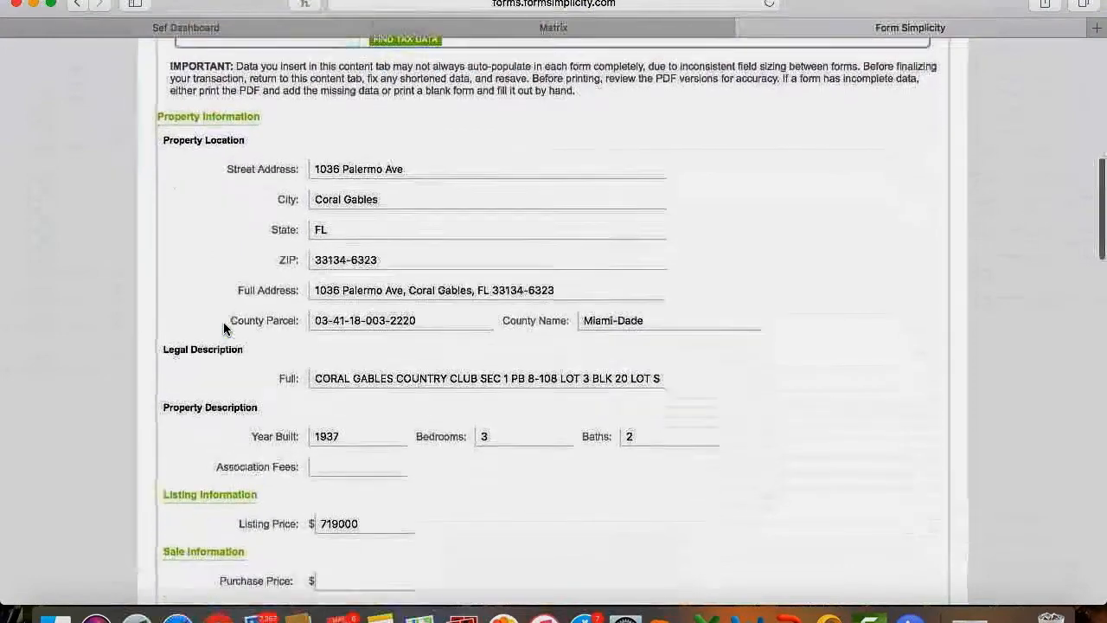
{"action": "scroll", "coordinate": [223, 329], "scroll_direction": "up", "scroll_amount": 4}
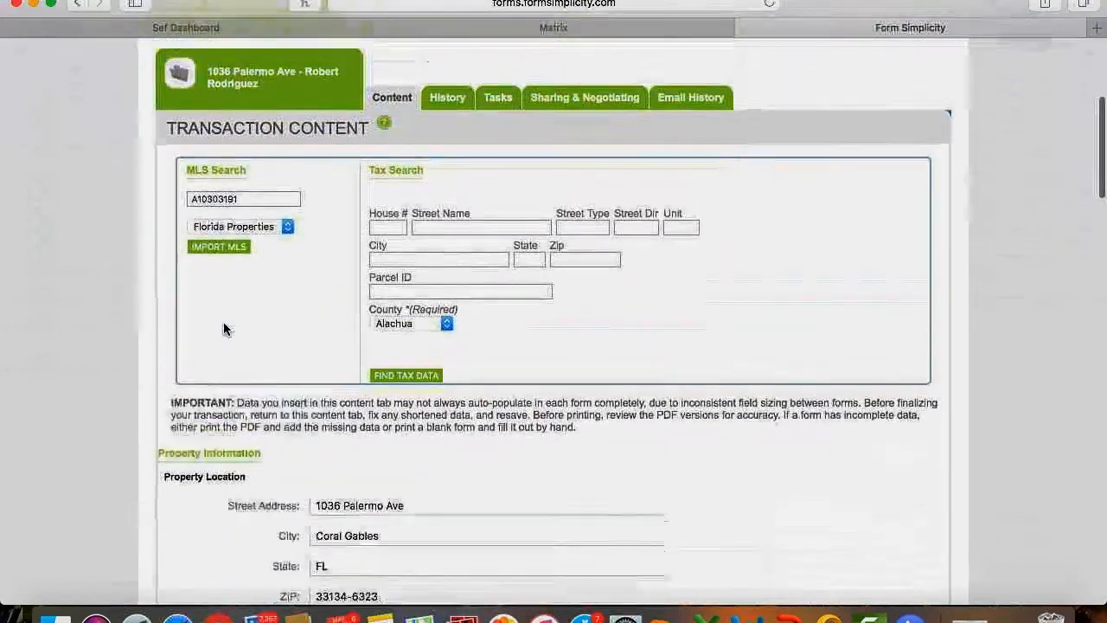
{"action": "left_click", "coordinate": [554, 29]}
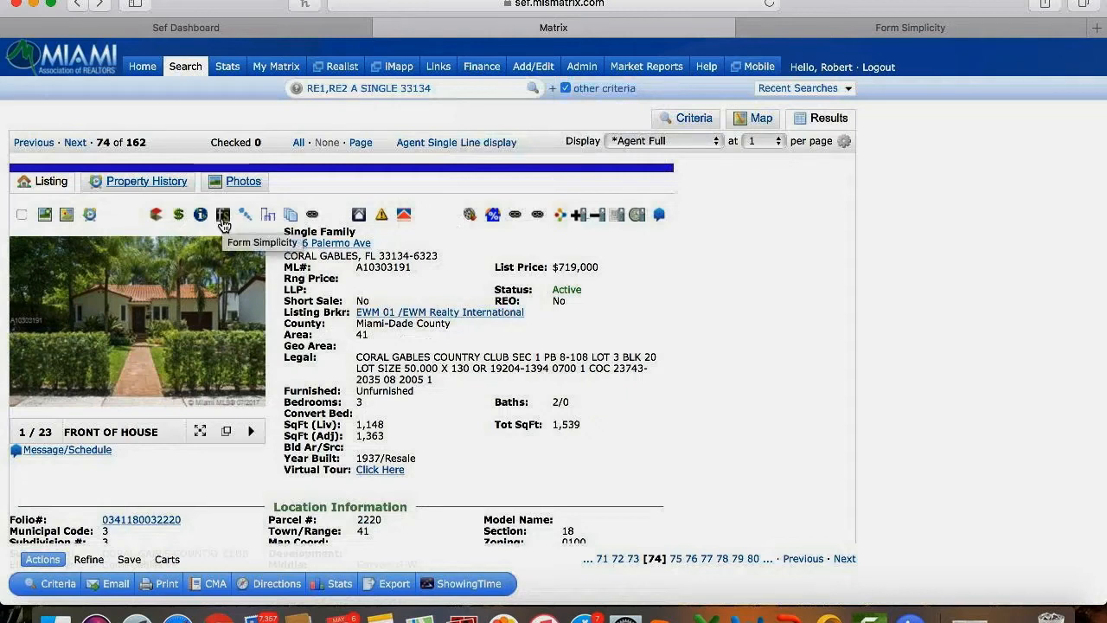
{"action": "left_click", "coordinate": [222, 221]}
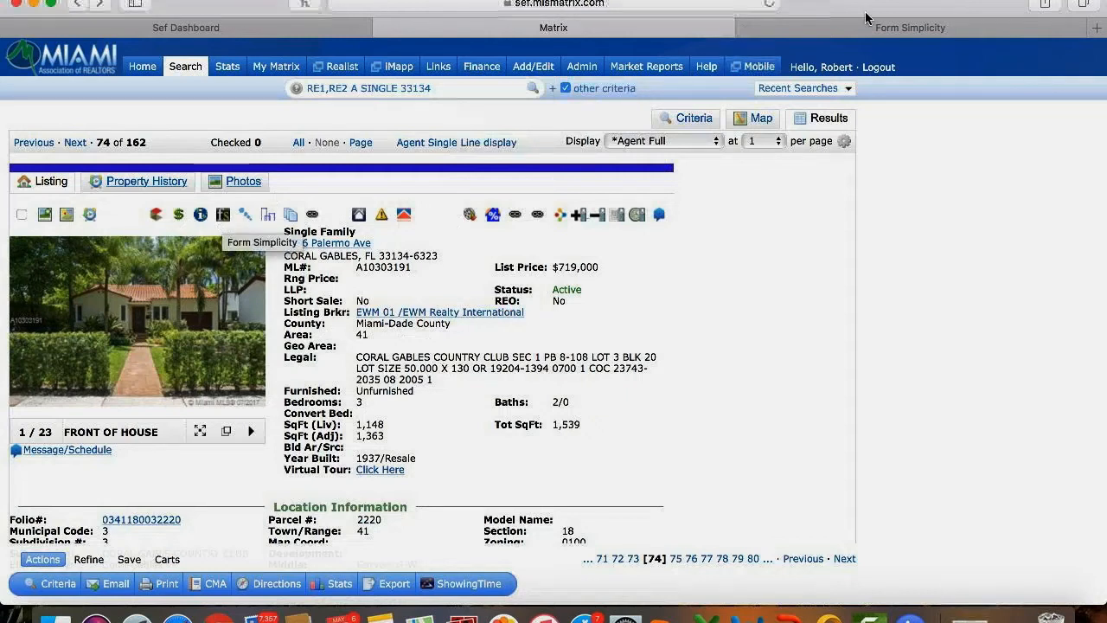
Enter a Purchase Price of 700,000 in the transaction content.
{"action": "scroll", "coordinate": [477, 403], "scroll_direction": "down", "scroll_amount": 10}
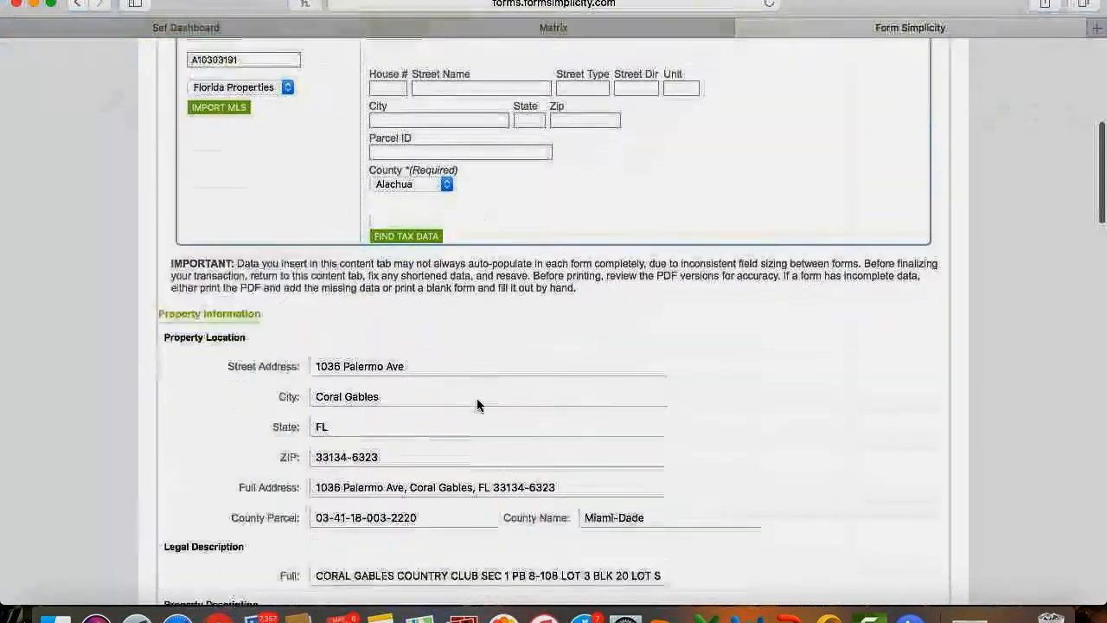
{"action": "scroll", "coordinate": [477, 403], "scroll_direction": "up", "scroll_amount": 7}
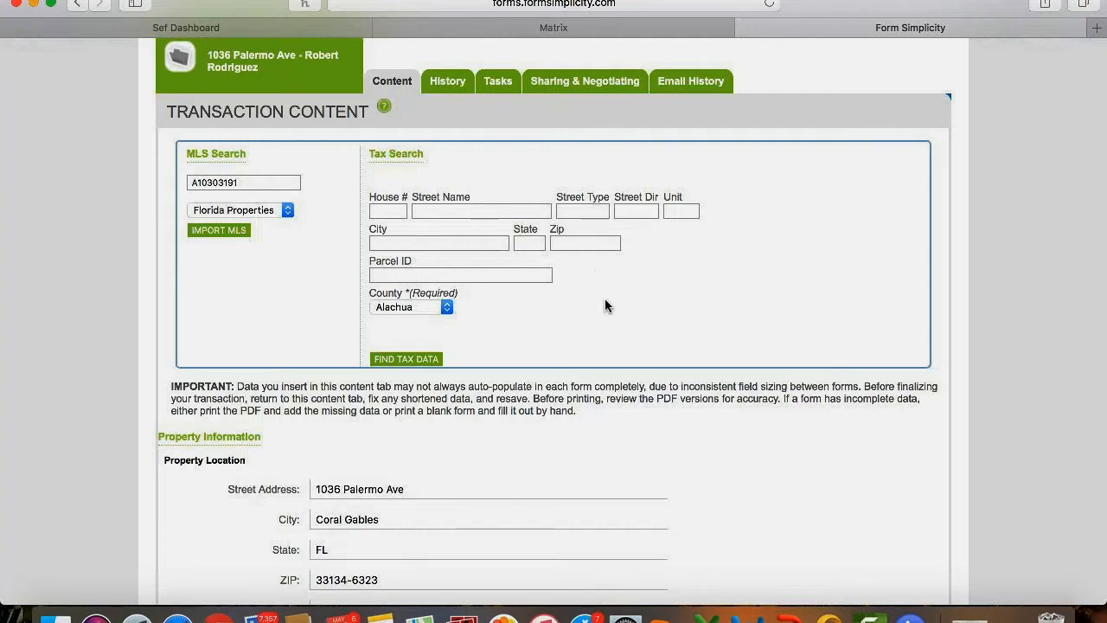
{"action": "scroll", "coordinate": [604, 304], "scroll_direction": "down", "scroll_amount": 5}
{"action": "scroll", "coordinate": [604, 304], "scroll_direction": "down", "scroll_amount": 7}
{"action": "scroll", "coordinate": [604, 305], "scroll_direction": "down", "scroll_amount": 3}
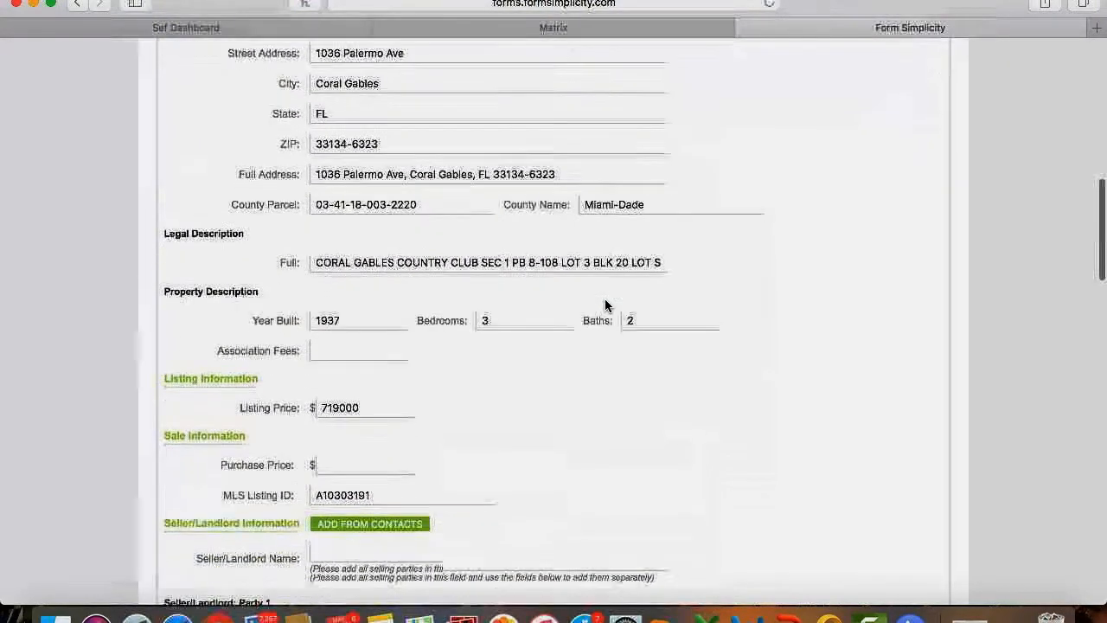
{"action": "scroll", "coordinate": [605, 304], "scroll_direction": "down", "scroll_amount": 5}
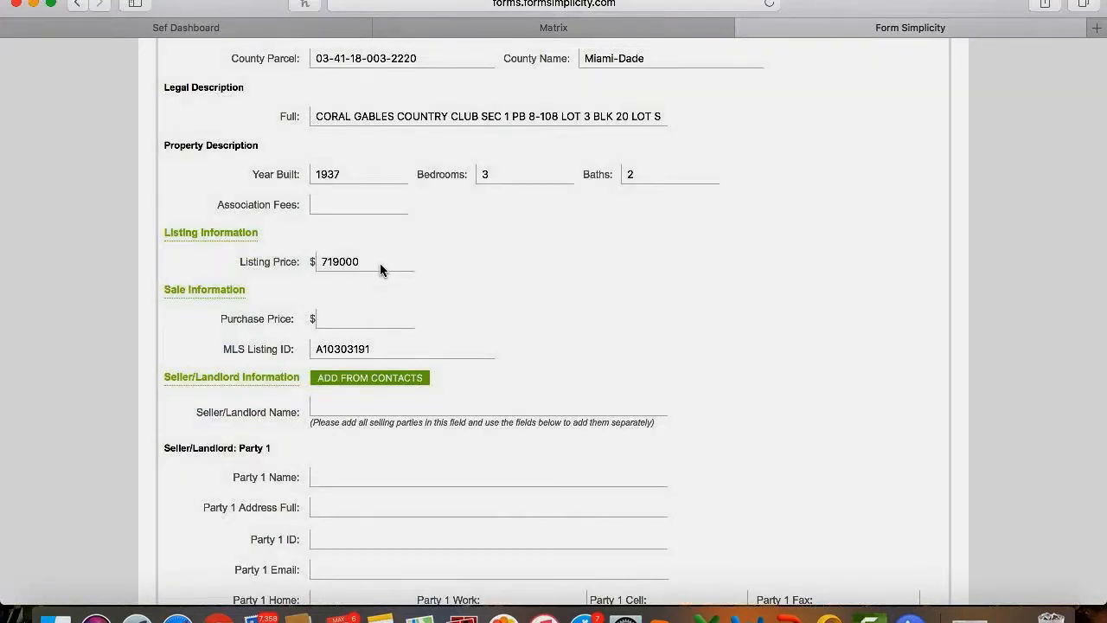
{"action": "left_click", "coordinate": [357, 321]}
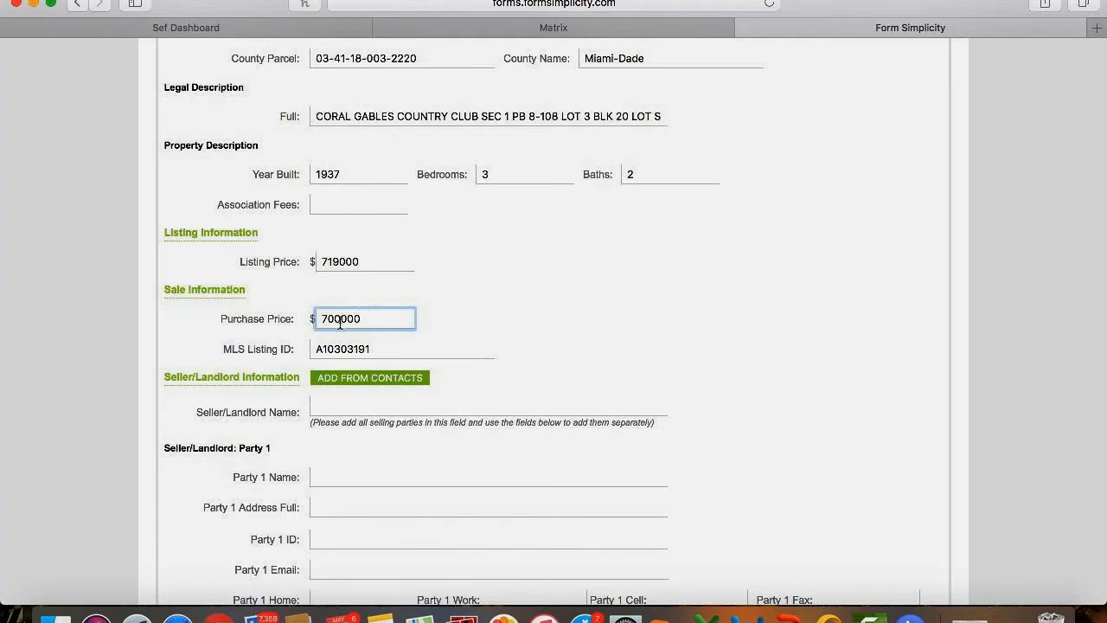
{"action": "left_click", "coordinate": [340, 319]}
{"action": "type", "text": ","}
{"action": "left_click", "coordinate": [501, 324]}
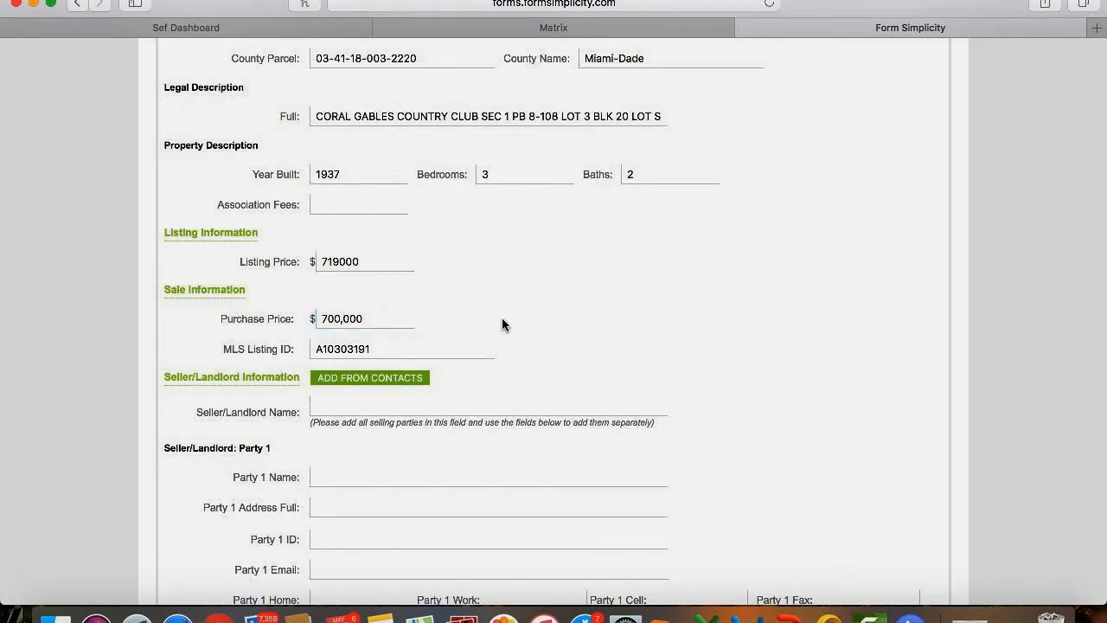
{"action": "scroll", "coordinate": [502, 325], "scroll_direction": "down", "scroll_amount": 3}
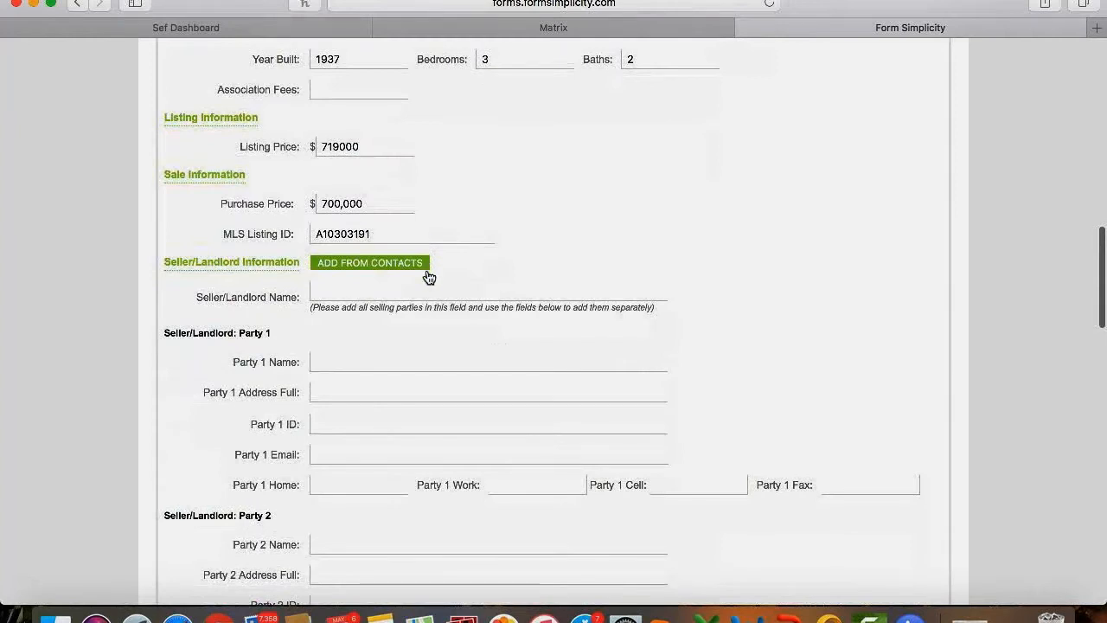
{"action": "left_click", "coordinate": [364, 295]}
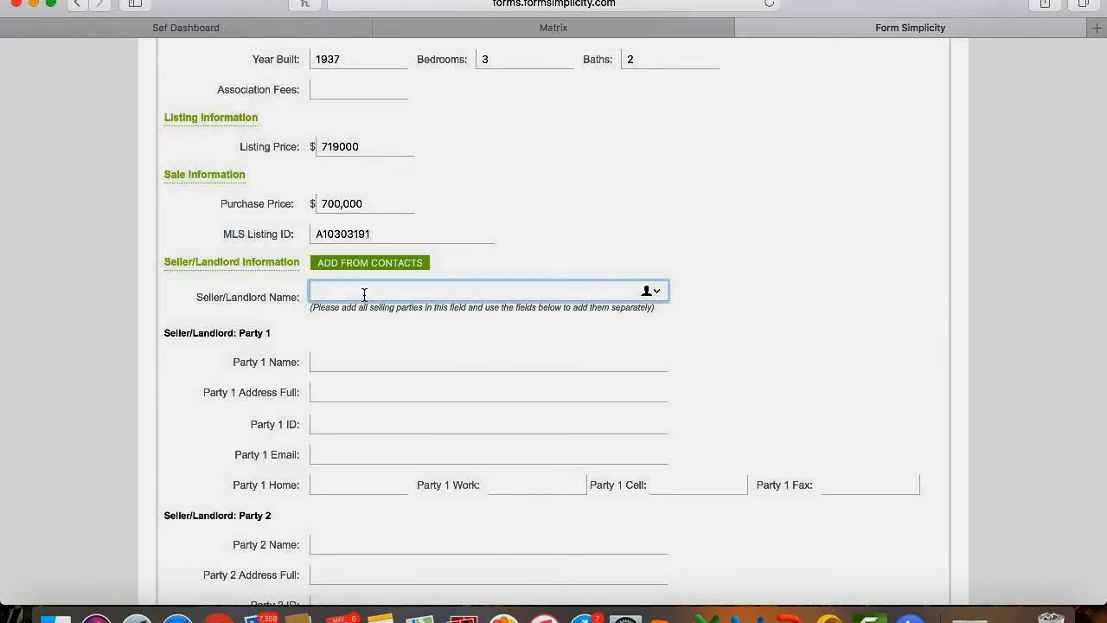
{"action": "scroll", "coordinate": [364, 295], "scroll_direction": "up", "scroll_amount": 10}
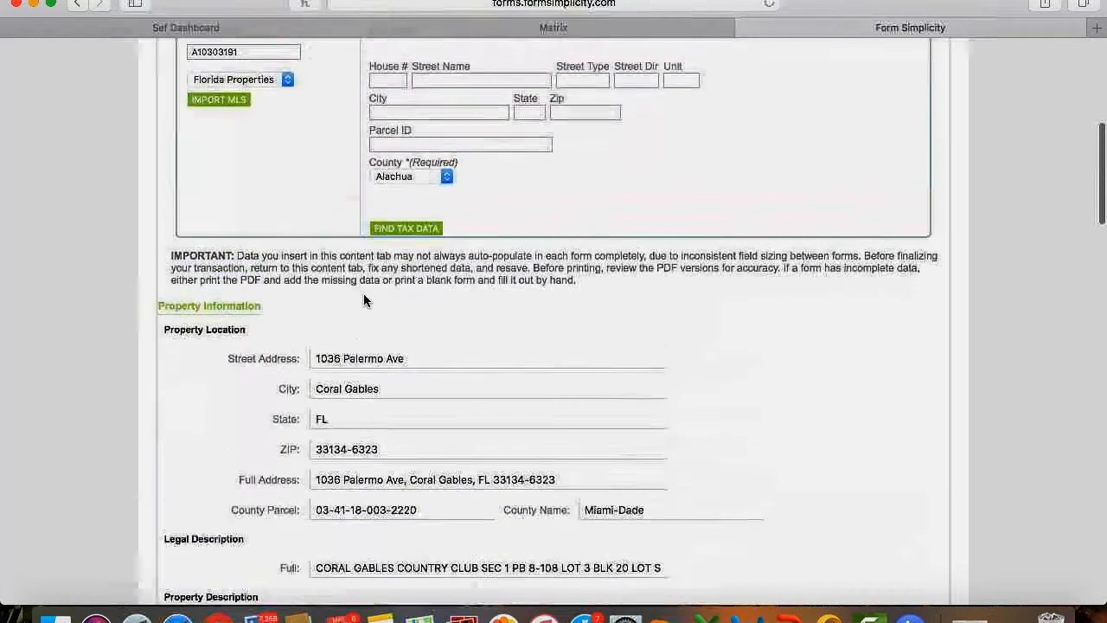
Fill the Tax Search with the property's house number, street name, street type and zip code.
{"action": "scroll", "coordinate": [364, 299], "scroll_direction": "up", "scroll_amount": 3}
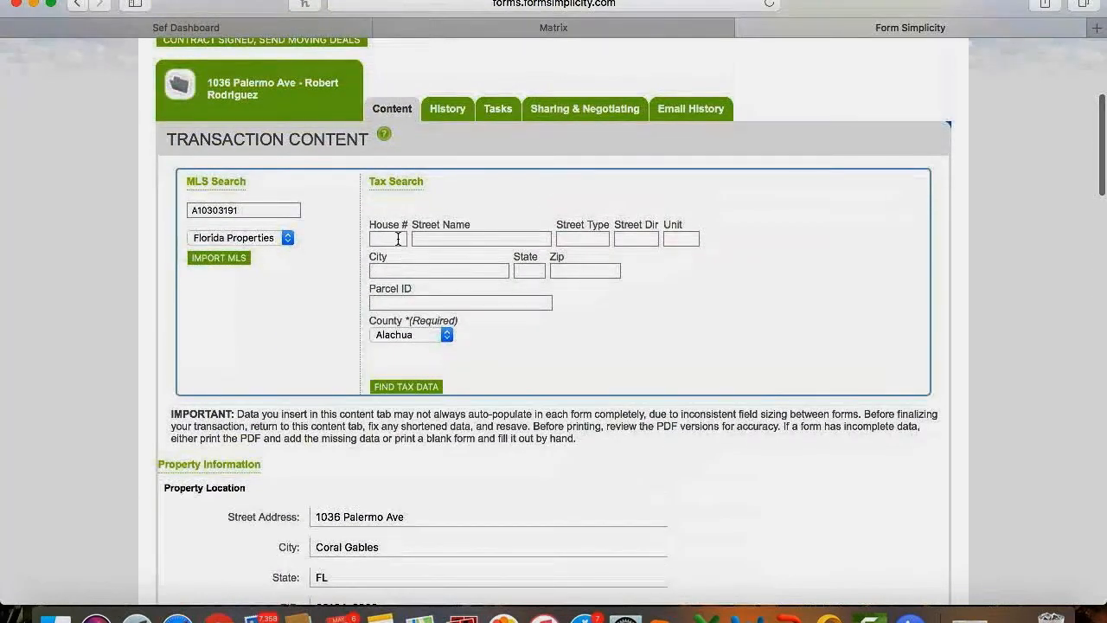
{"action": "left_click", "coordinate": [397, 239]}
{"action": "left_click", "coordinate": [450, 241]}
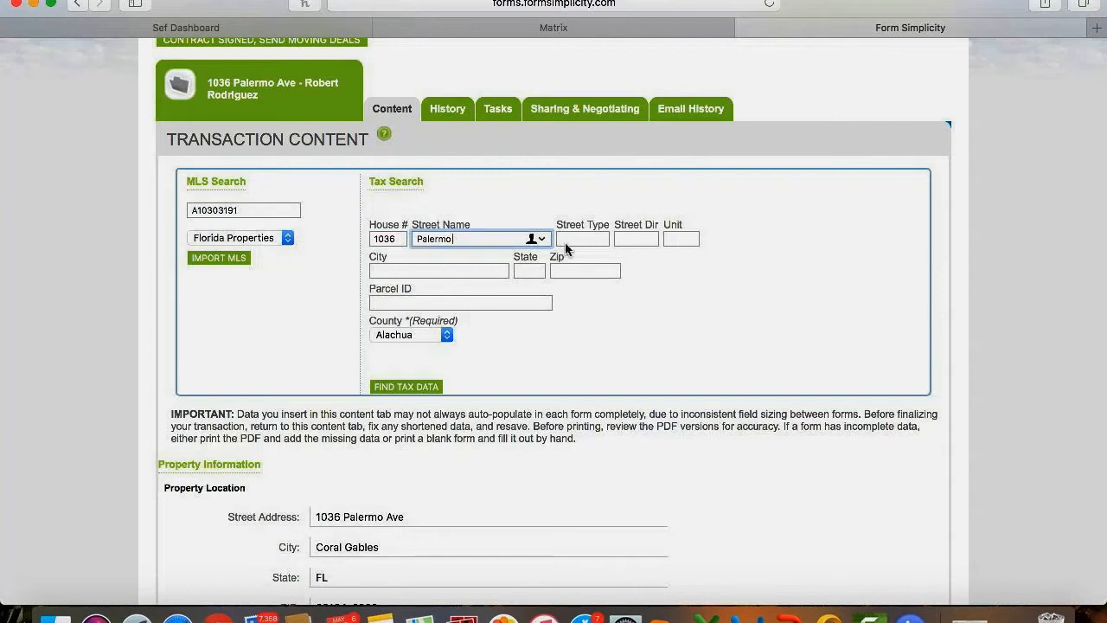
{"action": "left_click", "coordinate": [590, 239]}
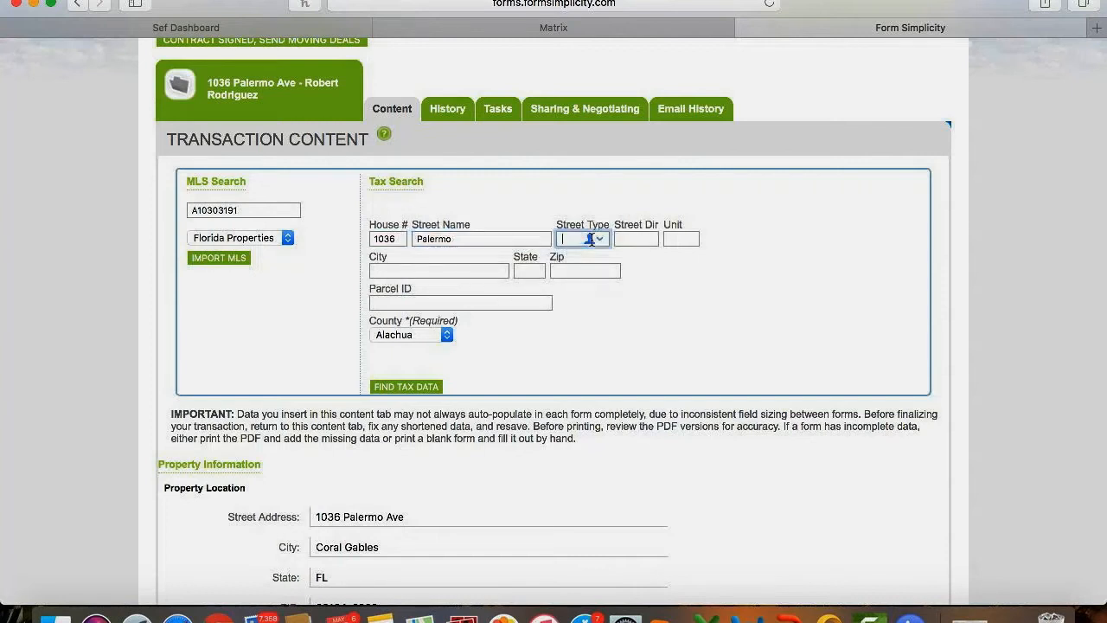
{"action": "left_click", "coordinate": [595, 270]}
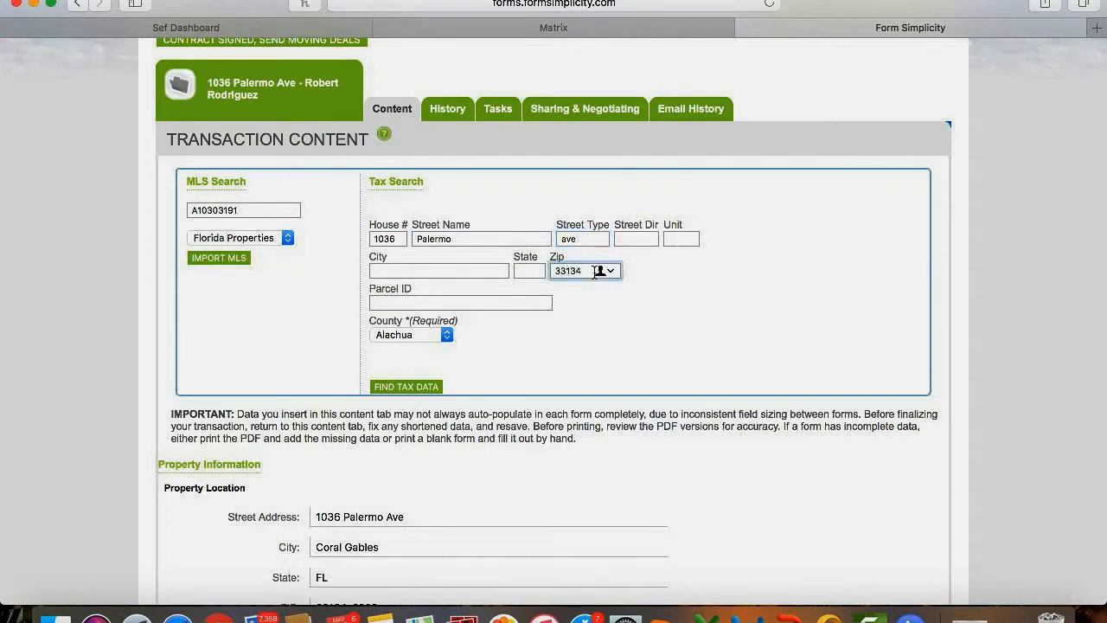
Search Miami-Dade county tax records and select the matching parcel.
{"action": "left_click", "coordinate": [412, 335]}
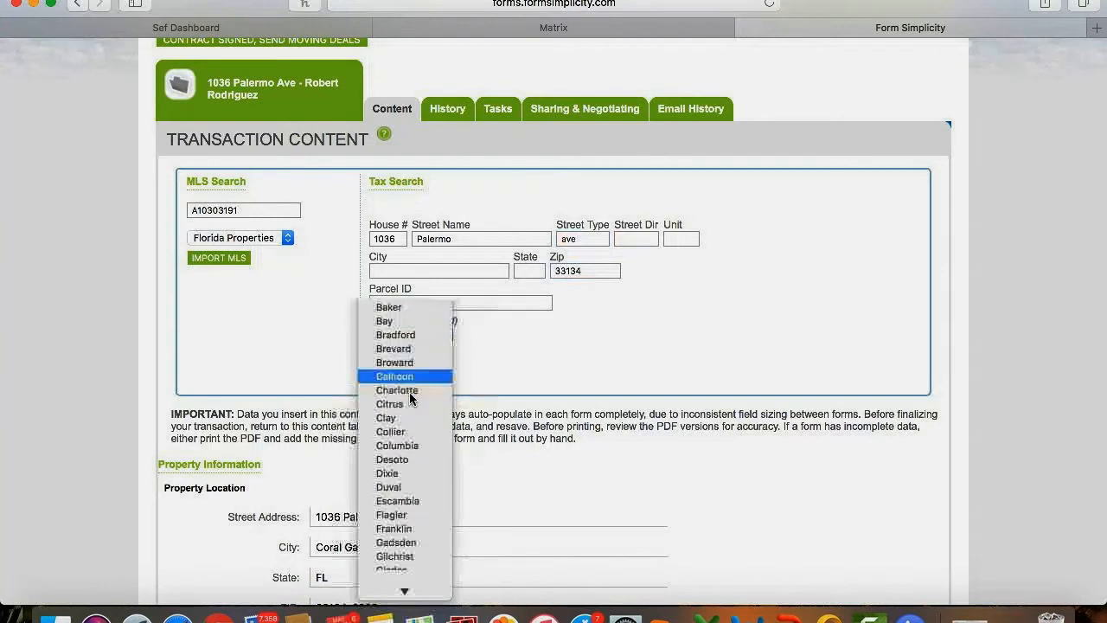
{"action": "scroll", "coordinate": [409, 392], "scroll_direction": "down", "scroll_amount": 10}
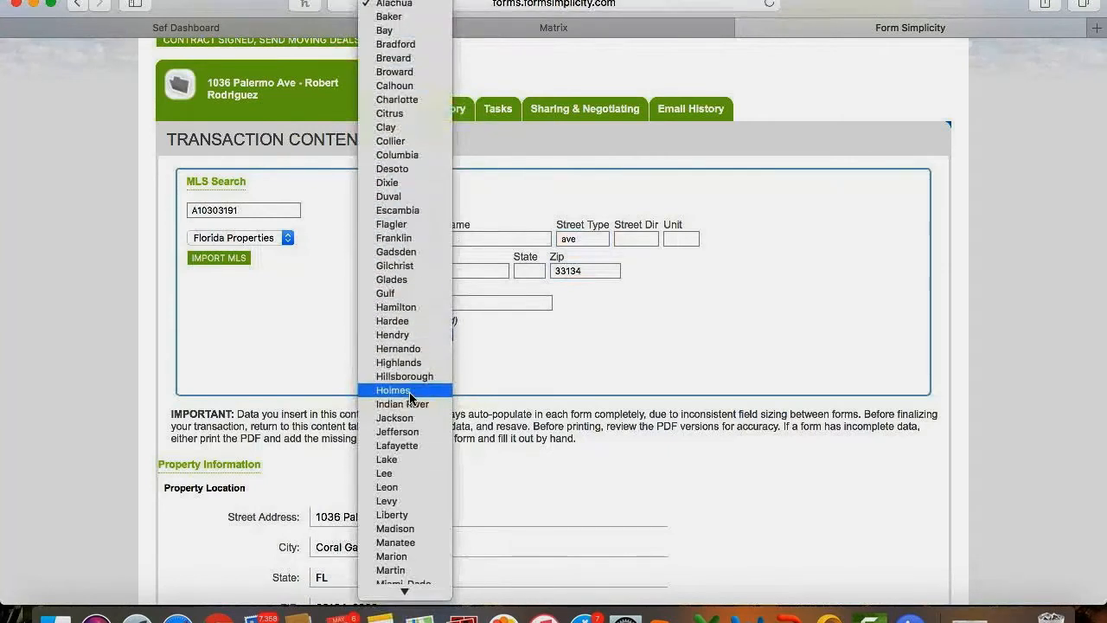
{"action": "left_click", "coordinate": [408, 472]}
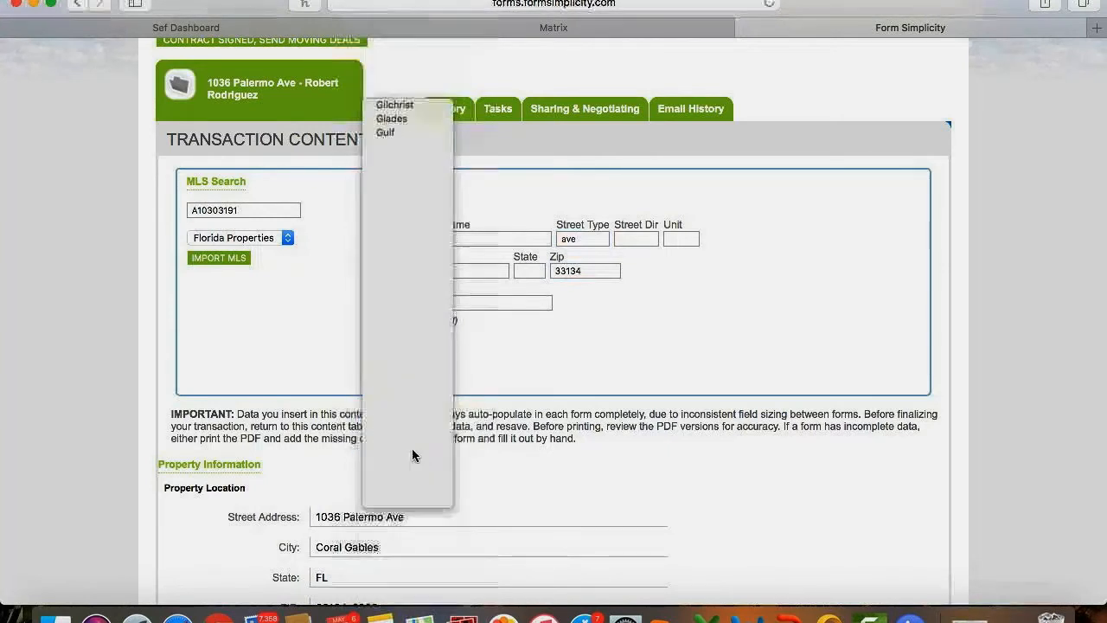
{"action": "left_click", "coordinate": [399, 387]}
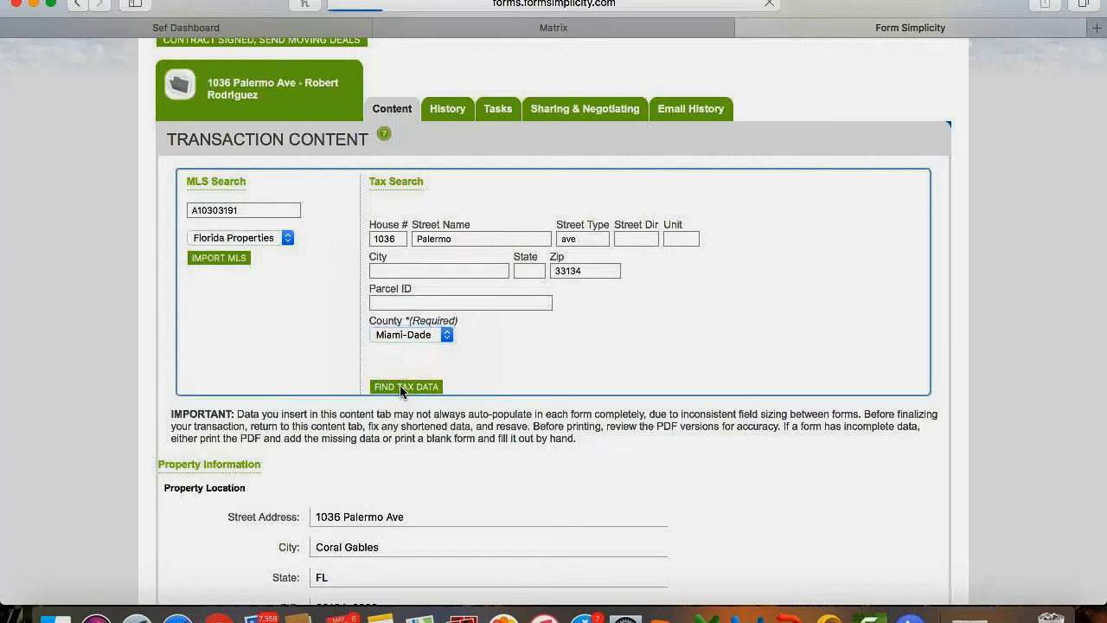
{"action": "scroll", "coordinate": [398, 432], "scroll_direction": "down", "scroll_amount": 2}
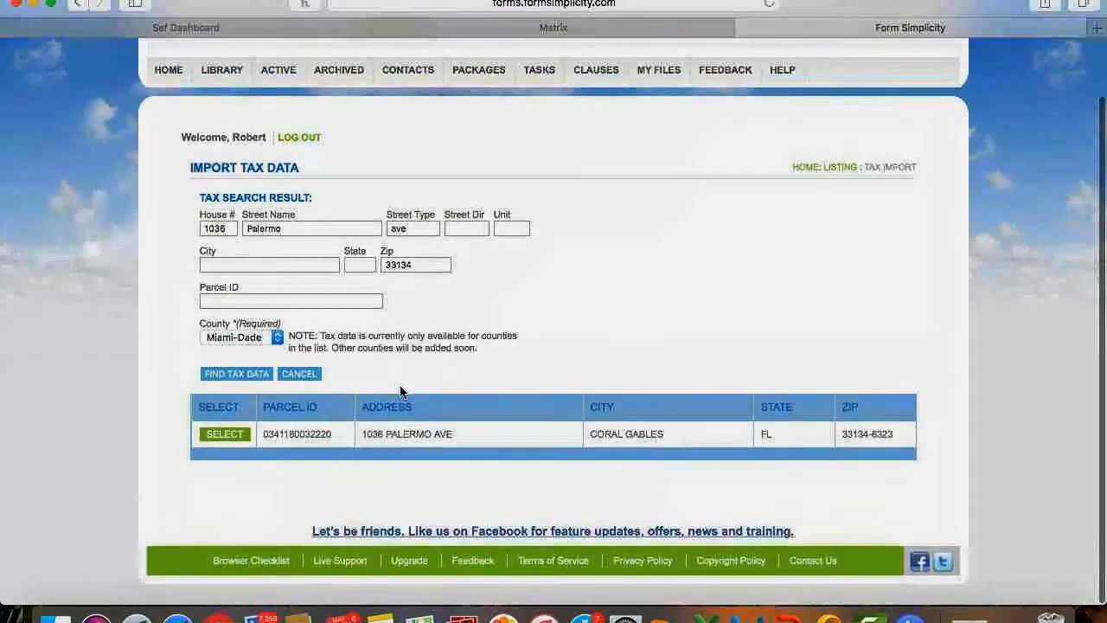
{"action": "left_click", "coordinate": [216, 443]}
Import the selected Miami-Dade tax record into the transaction.
{"action": "left_click", "coordinate": [223, 438]}
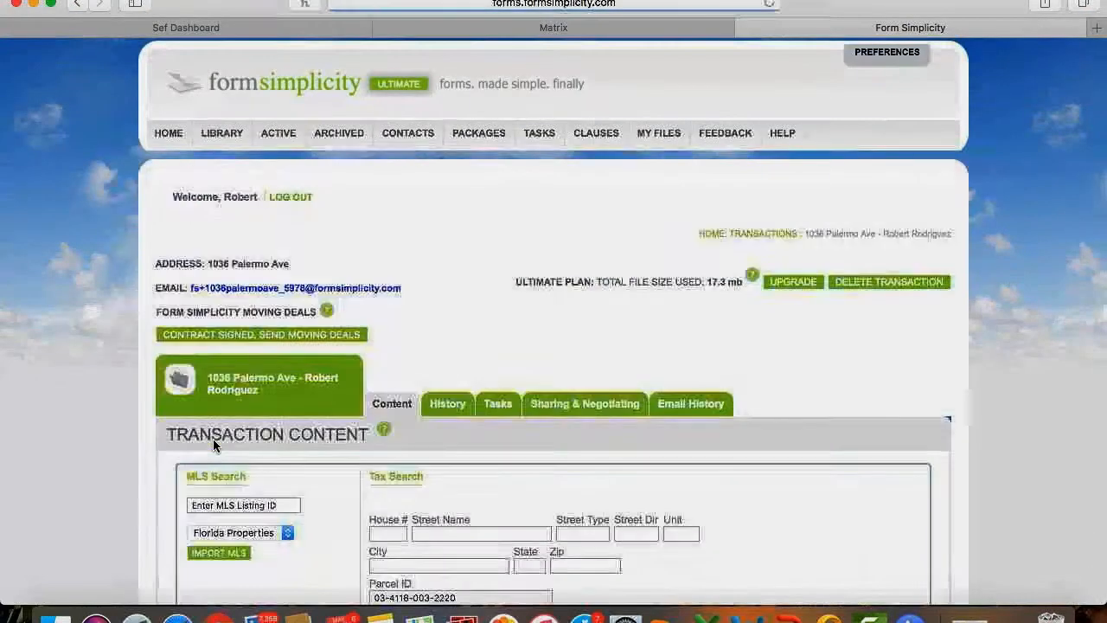
{"action": "scroll", "coordinate": [214, 443], "scroll_direction": "down", "scroll_amount": 10}
{"action": "scroll", "coordinate": [215, 445], "scroll_direction": "down", "scroll_amount": 15}
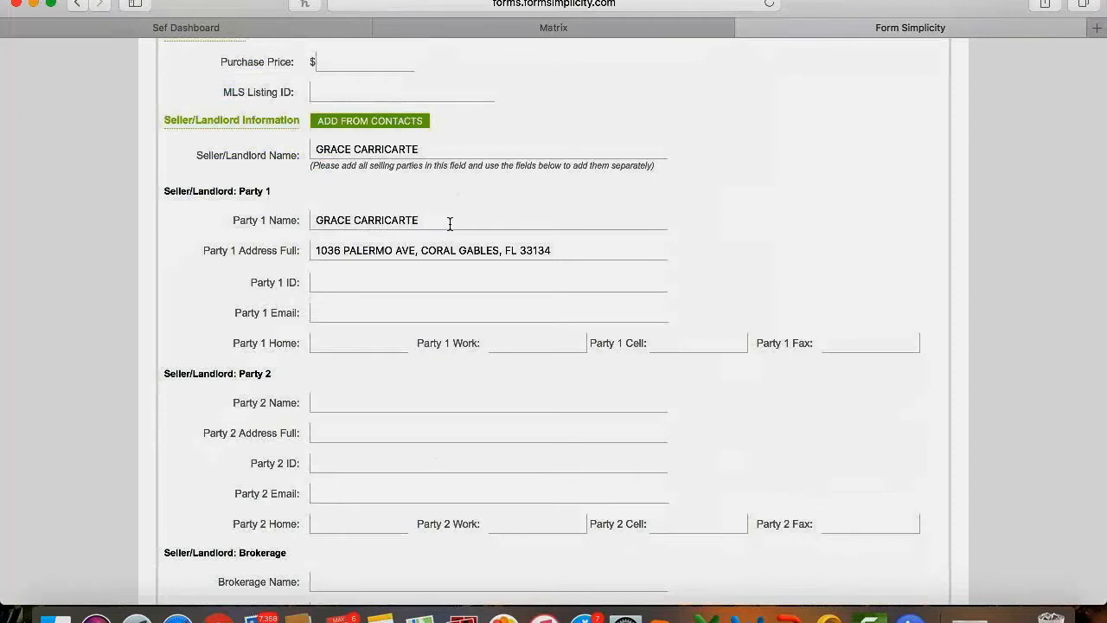
{"action": "scroll", "coordinate": [449, 224], "scroll_direction": "up", "scroll_amount": 3}
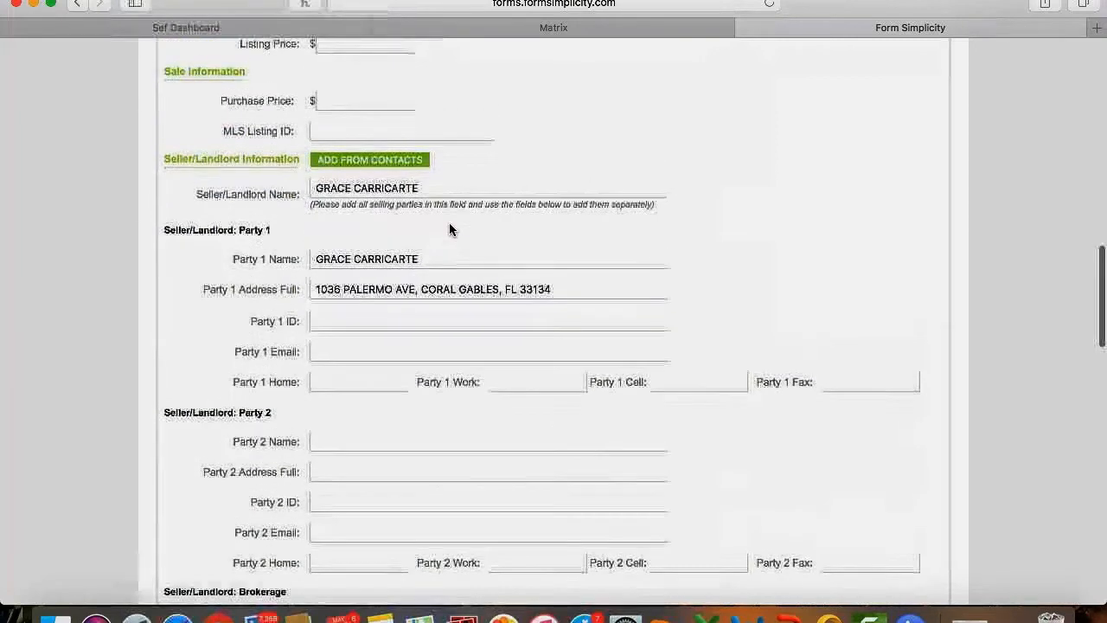
{"action": "scroll", "coordinate": [449, 222], "scroll_direction": "up", "scroll_amount": 2}
Re-enter Listing Price 719000 and Purchase Price 700000.
{"action": "left_click", "coordinate": [361, 185]}
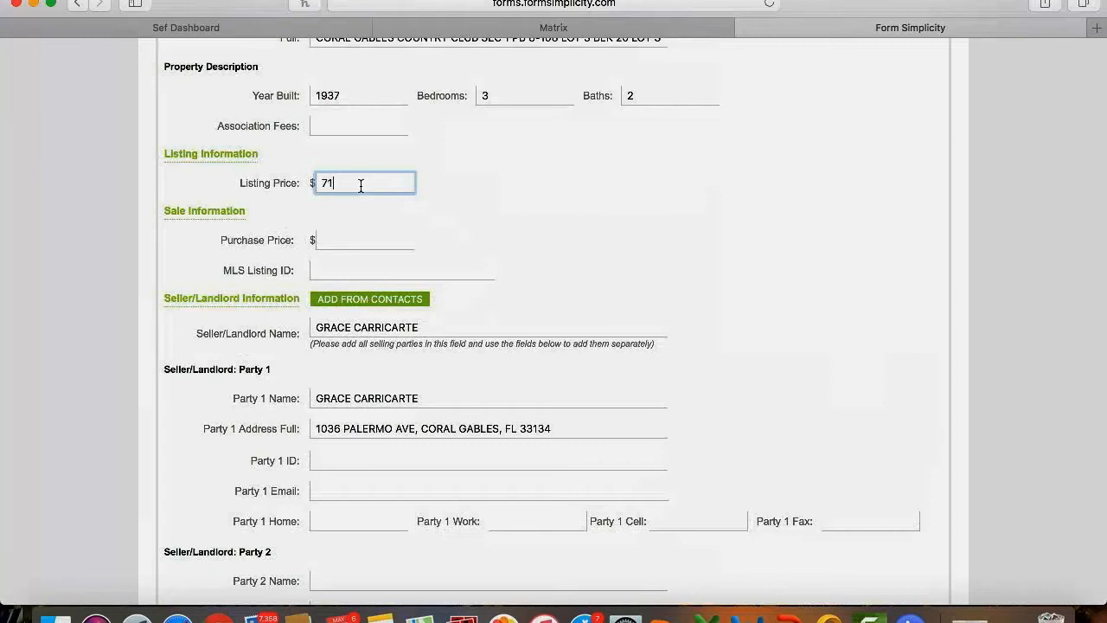
{"action": "type", "text": "719000"}
{"action": "left_click", "coordinate": [364, 239]}
{"action": "type", "text": "700"}
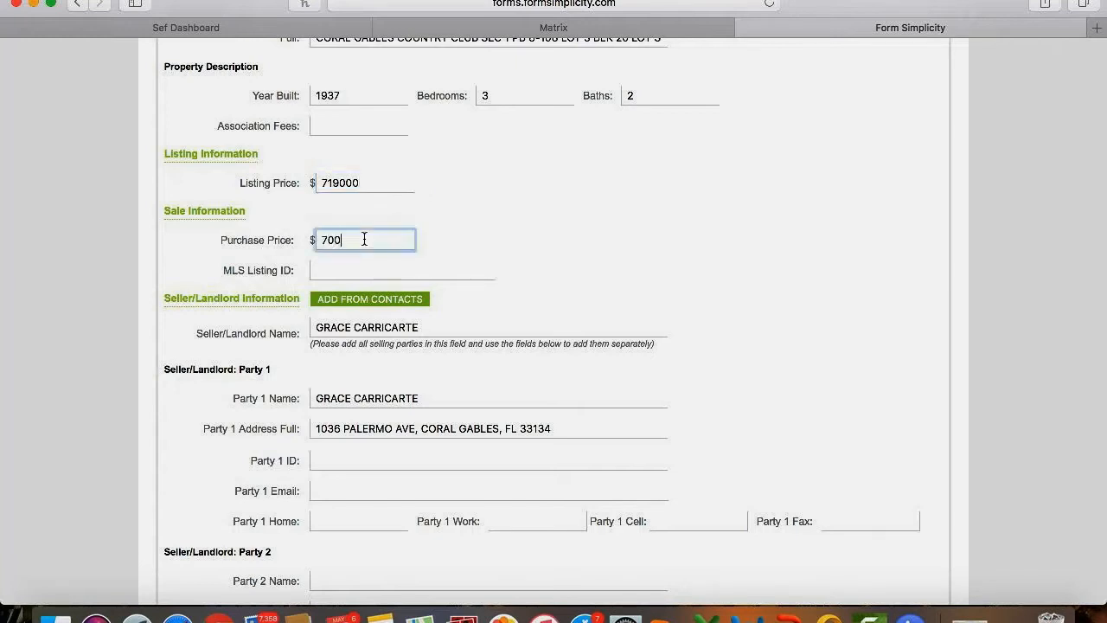
{"action": "type", "text": "000"}
{"action": "scroll", "coordinate": [509, 258], "scroll_direction": "down", "scroll_amount": 3}
Enter the buyer's full name in Buyer/Tenant Name by picking it from the autocomplete suggestions.
{"action": "scroll", "coordinate": [509, 259], "scroll_direction": "down", "scroll_amount": 10}
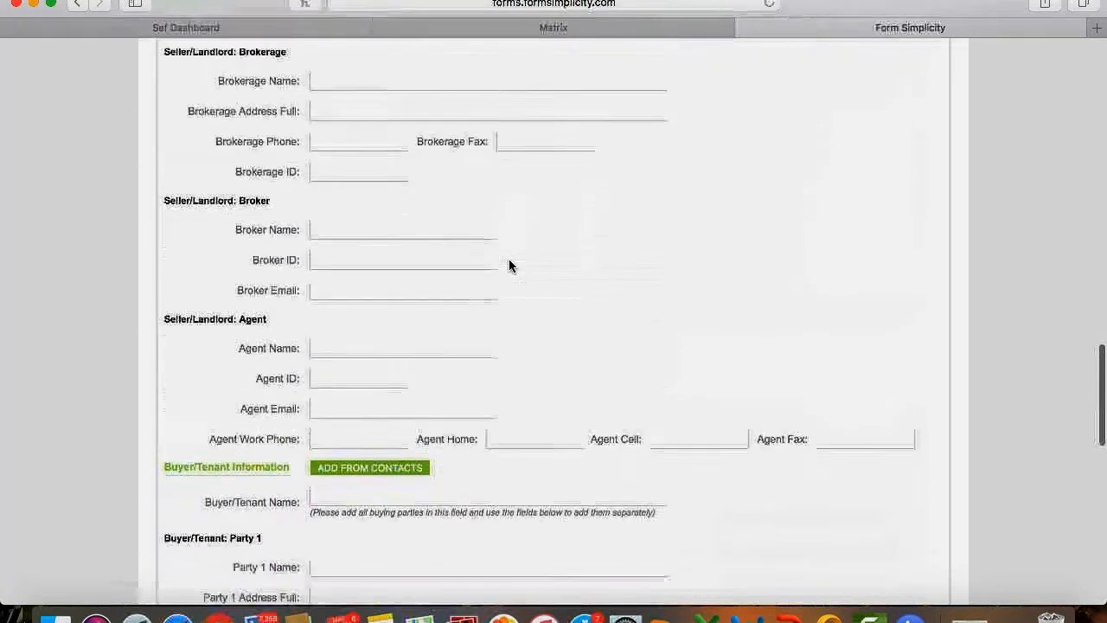
{"action": "scroll", "coordinate": [509, 265], "scroll_direction": "down", "scroll_amount": 4}
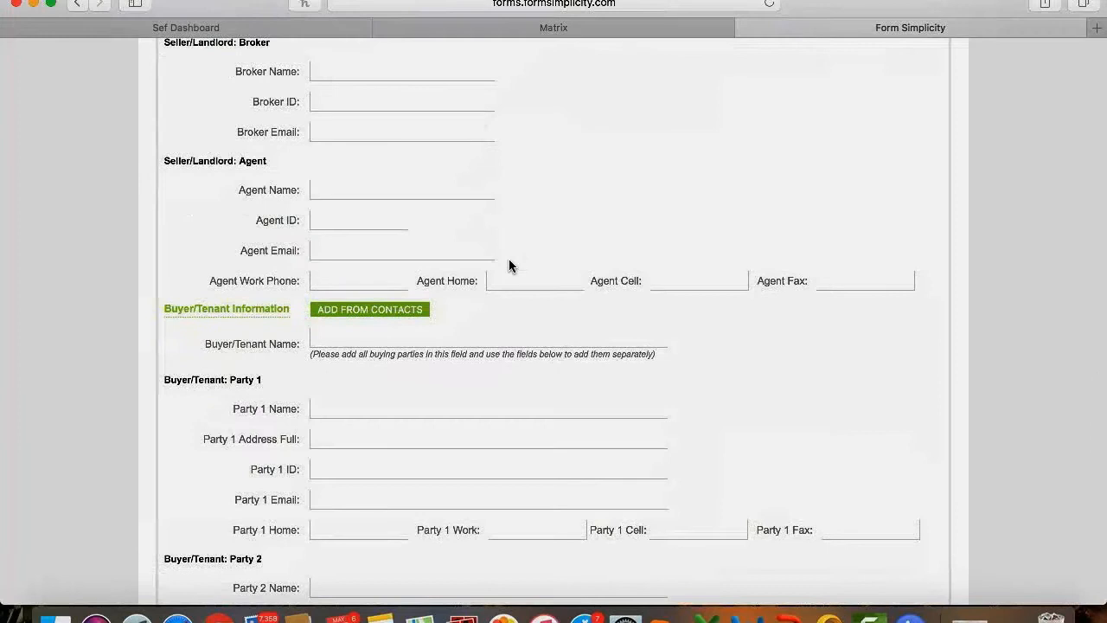
{"action": "scroll", "coordinate": [509, 262], "scroll_direction": "down", "scroll_amount": 1}
{"action": "left_click", "coordinate": [433, 306]}
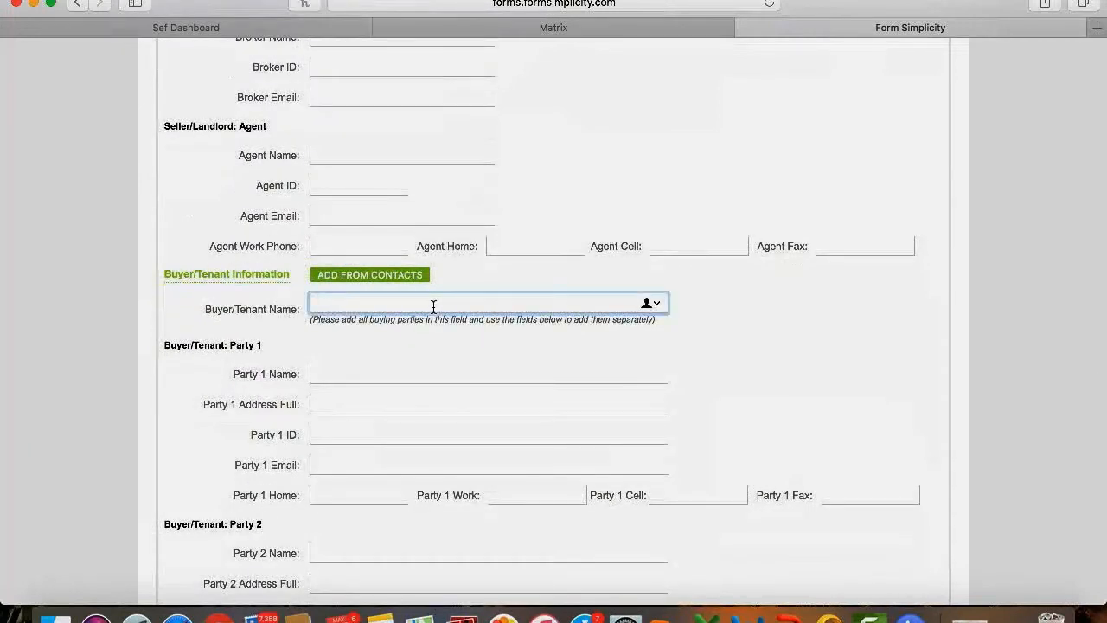
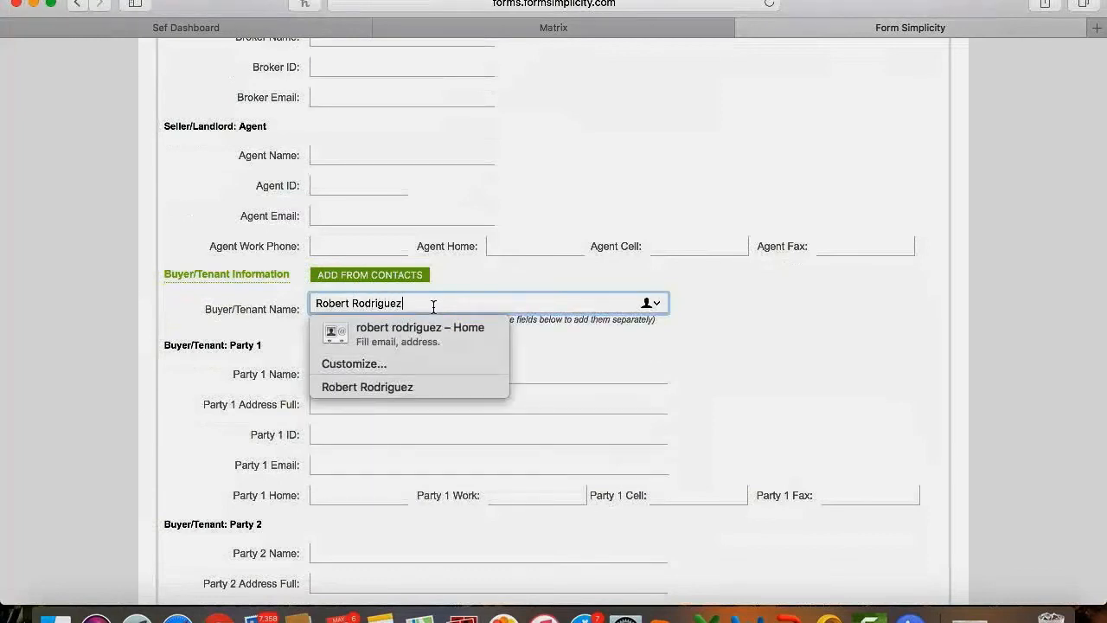
{"action": "left_click", "coordinate": [790, 338]}
{"action": "scroll", "coordinate": [790, 341], "scroll_direction": "down", "scroll_amount": 3}
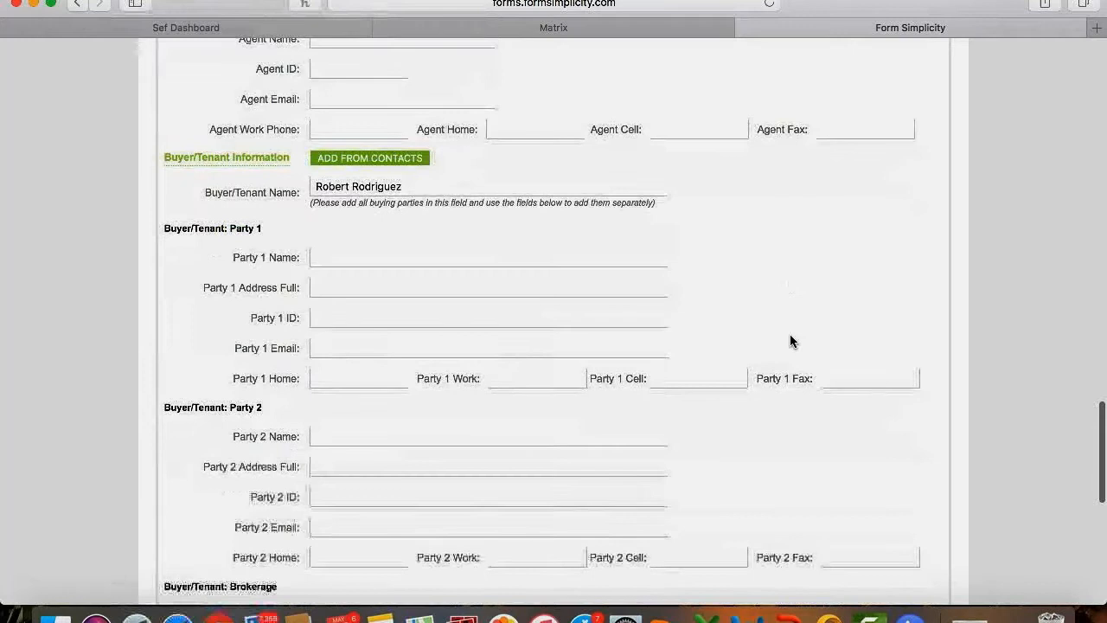
Remove a stray ampersand from the buyer's name and move on to the next field.
{"action": "left_click", "coordinate": [430, 183]}
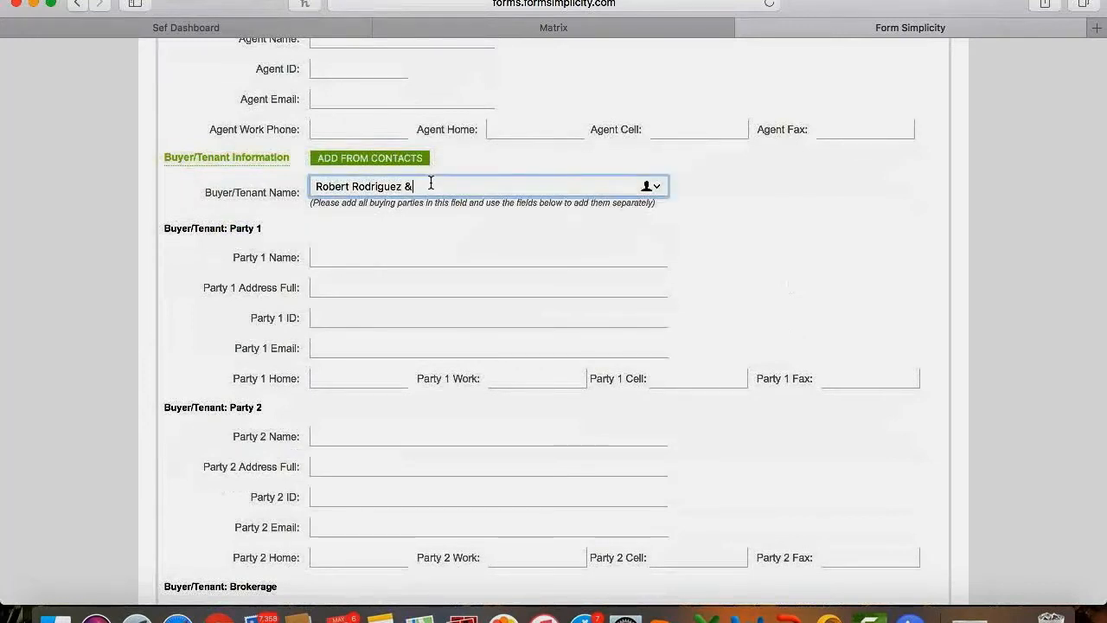
{"action": "type", "text": "&"}
{"action": "key", "text": "BackSpace"}
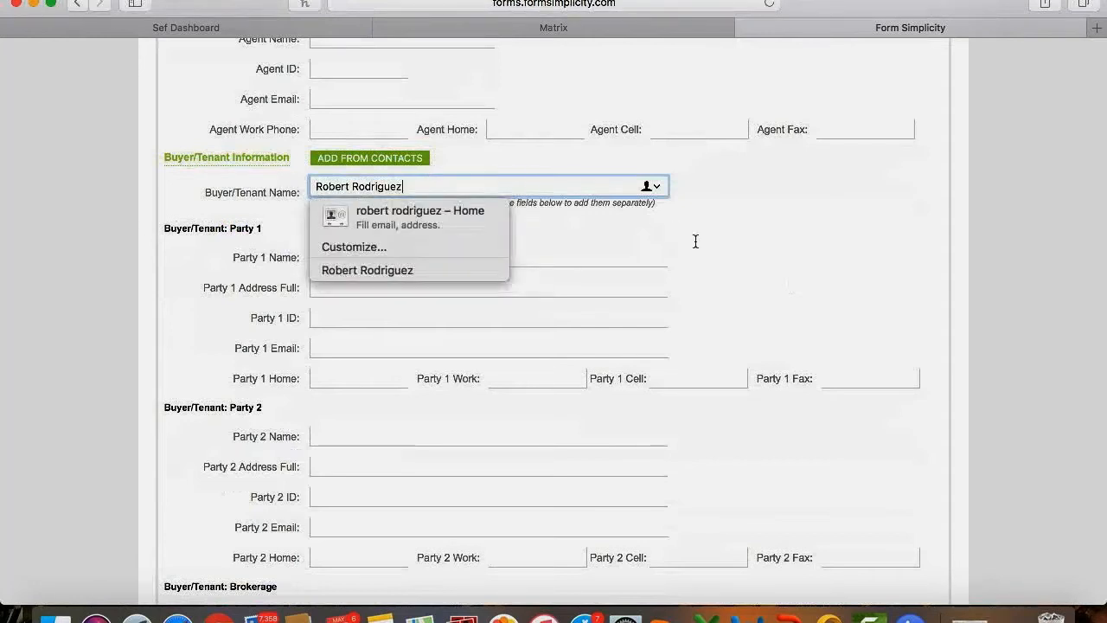
{"action": "key", "text": "Tab"}
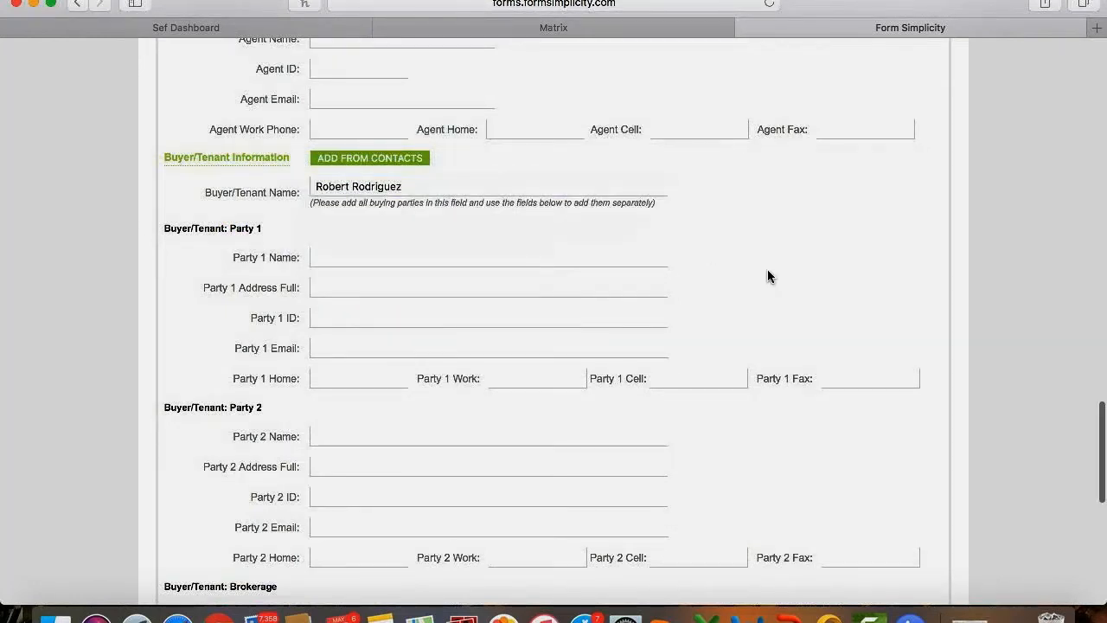
{"action": "scroll", "coordinate": [769, 275], "scroll_direction": "down", "scroll_amount": 4}
{"action": "scroll", "coordinate": [769, 276], "scroll_direction": "down", "scroll_amount": 9}
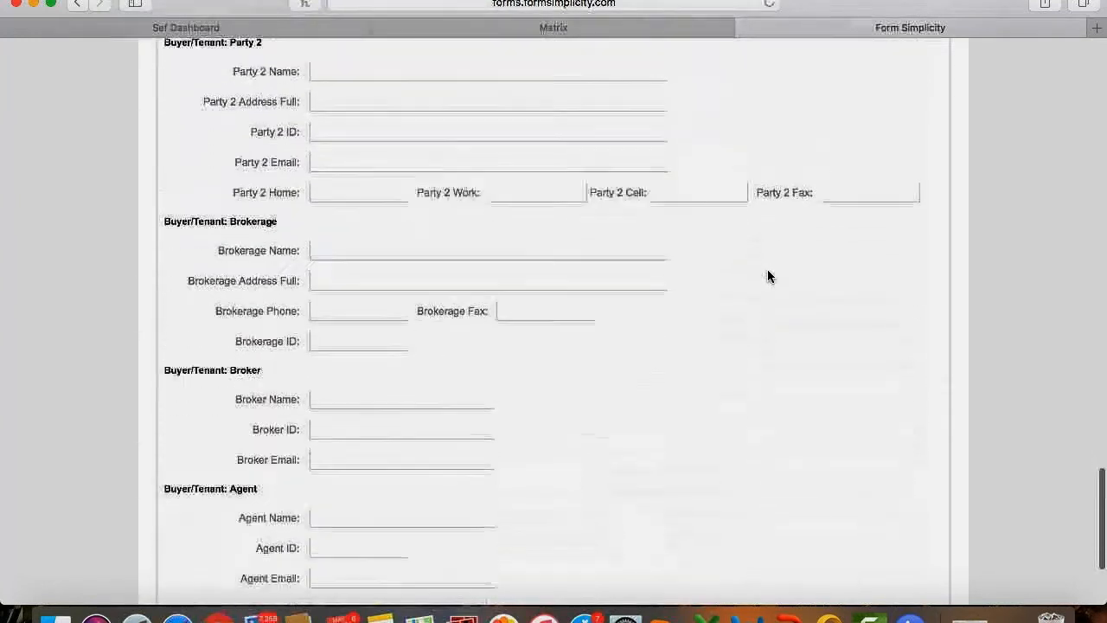
{"action": "scroll", "coordinate": [768, 276], "scroll_direction": "up", "scroll_amount": 3}
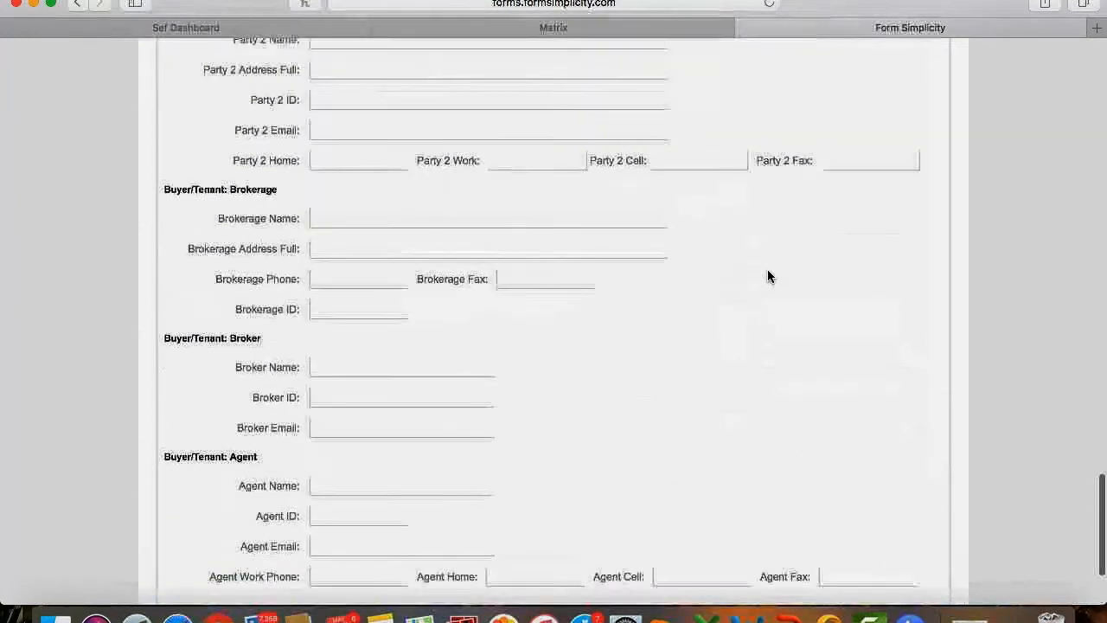
Enter Miami Association of Realtors as buyer brokerage, then the broker's and agent's names from suggestions.
{"action": "left_click", "coordinate": [357, 193]}
{"action": "type", "text": "Miami Association of Realtors"}
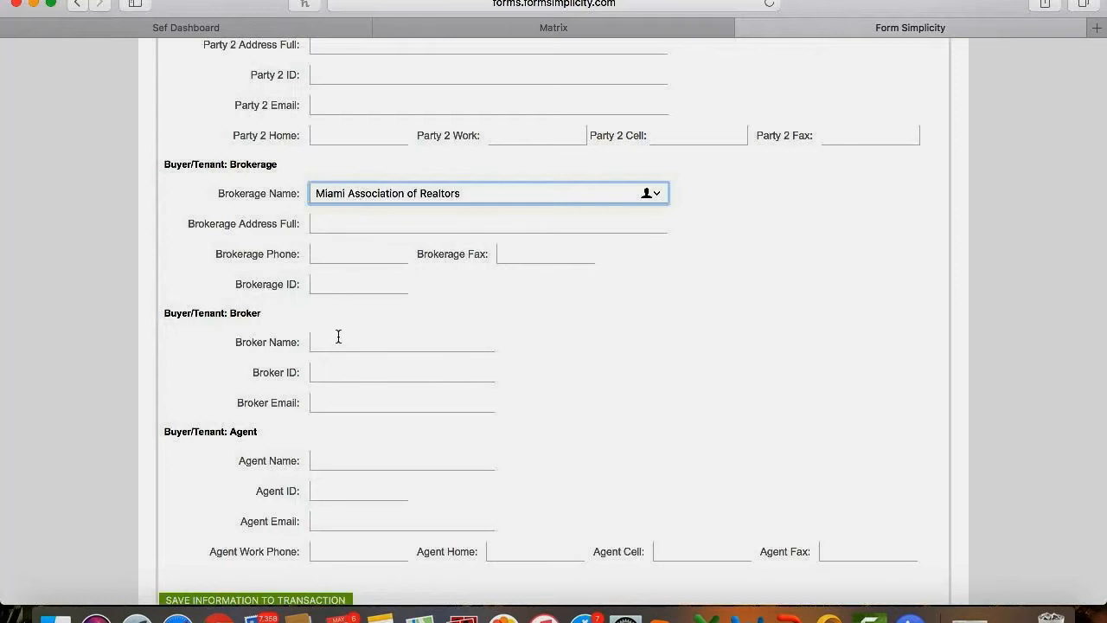
{"action": "left_click", "coordinate": [339, 342]}
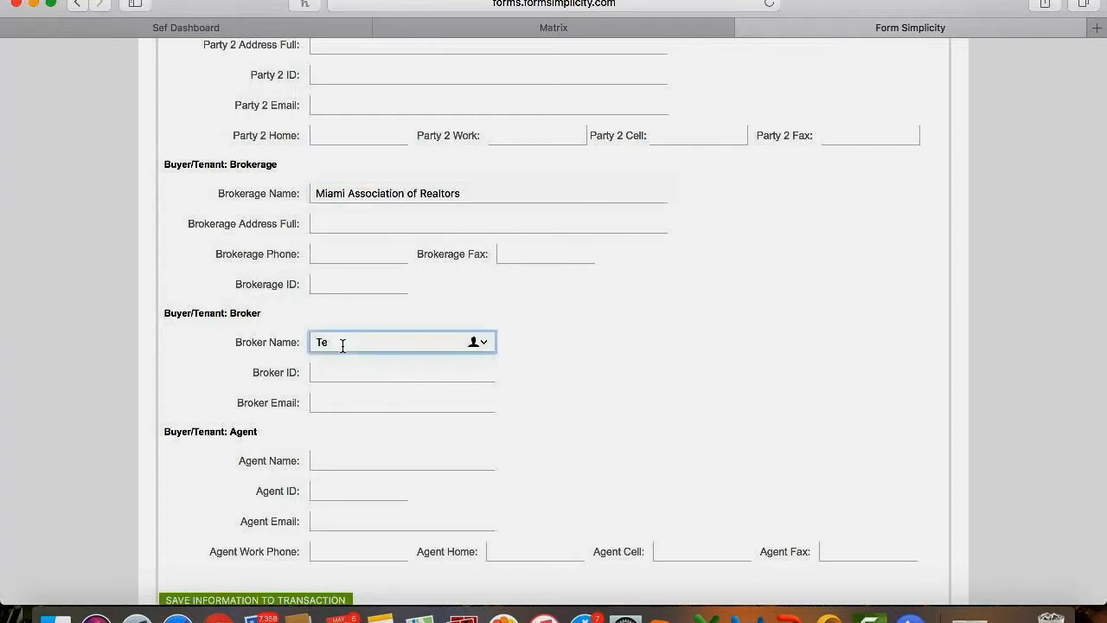
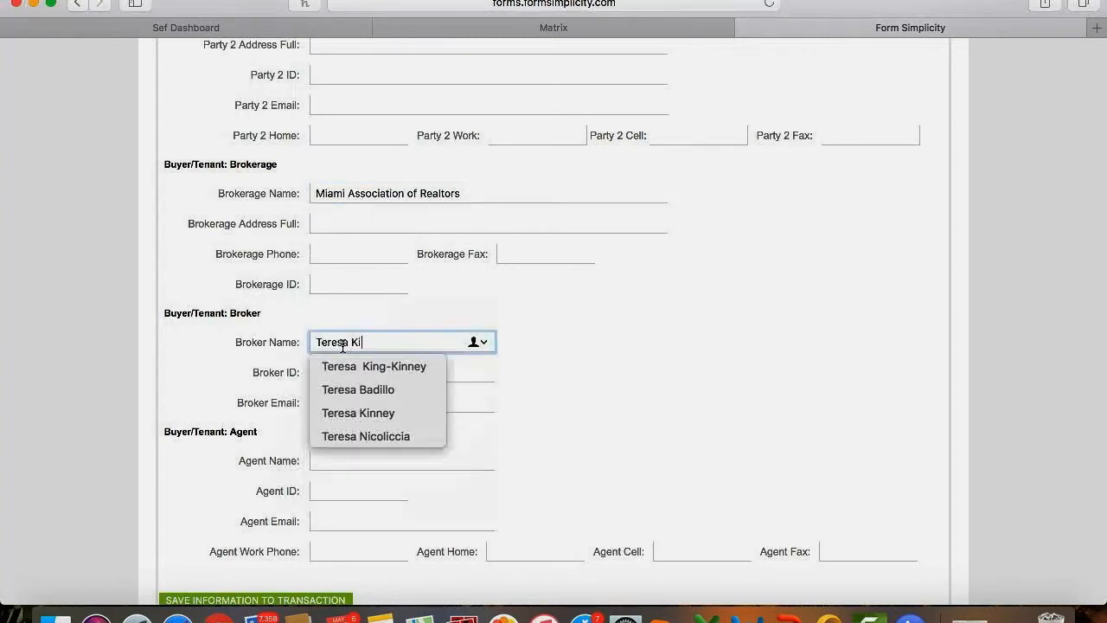
{"action": "left_click", "coordinate": [353, 463]}
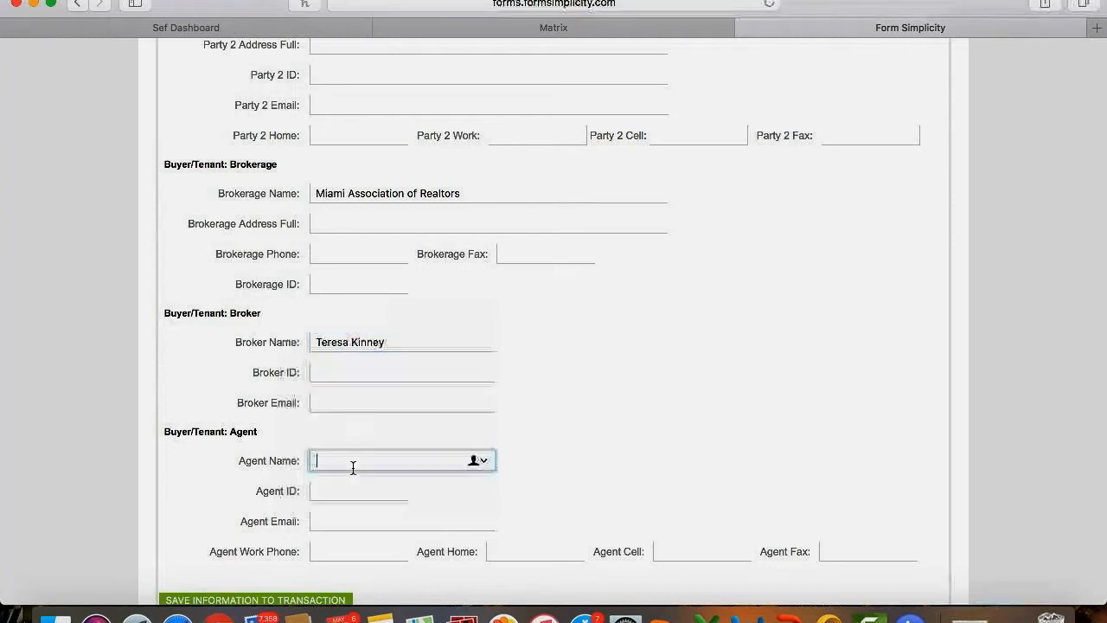
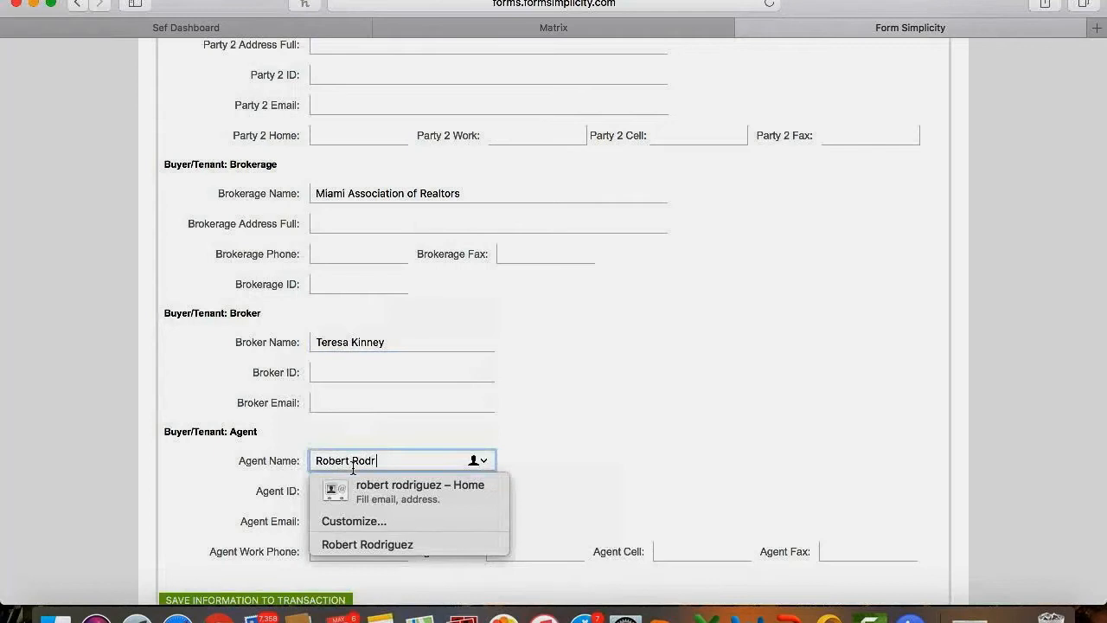
{"action": "left_click", "coordinate": [626, 436]}
{"action": "scroll", "coordinate": [626, 437], "scroll_direction": "up", "scroll_amount": 5}
{"action": "scroll", "coordinate": [626, 443], "scroll_direction": "up", "scroll_amount": 15}
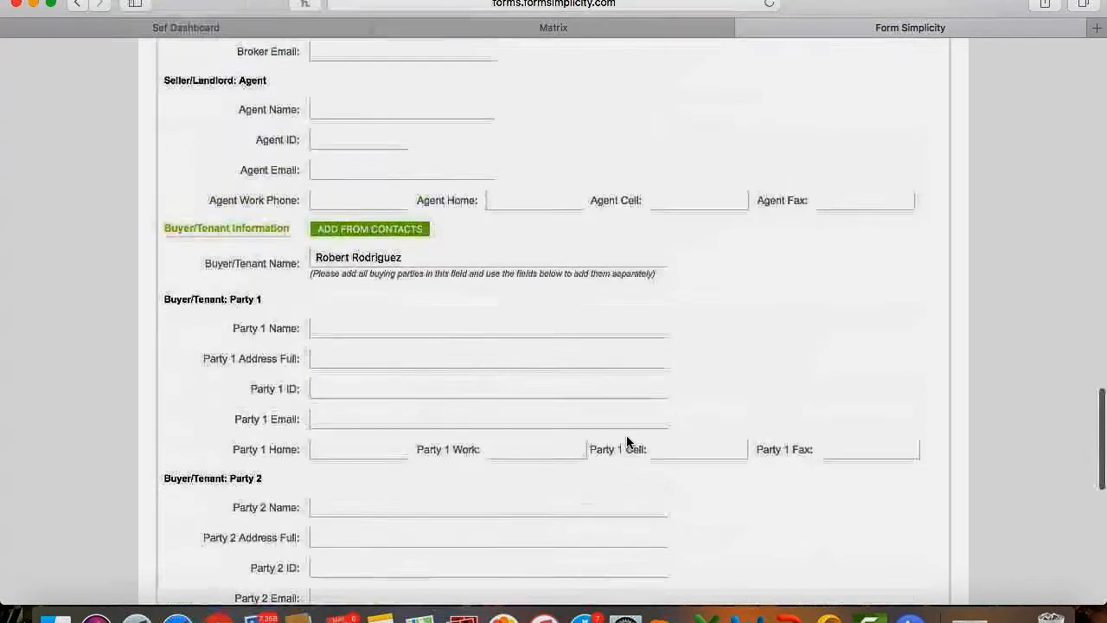
{"action": "scroll", "coordinate": [626, 443], "scroll_direction": "up", "scroll_amount": 10}
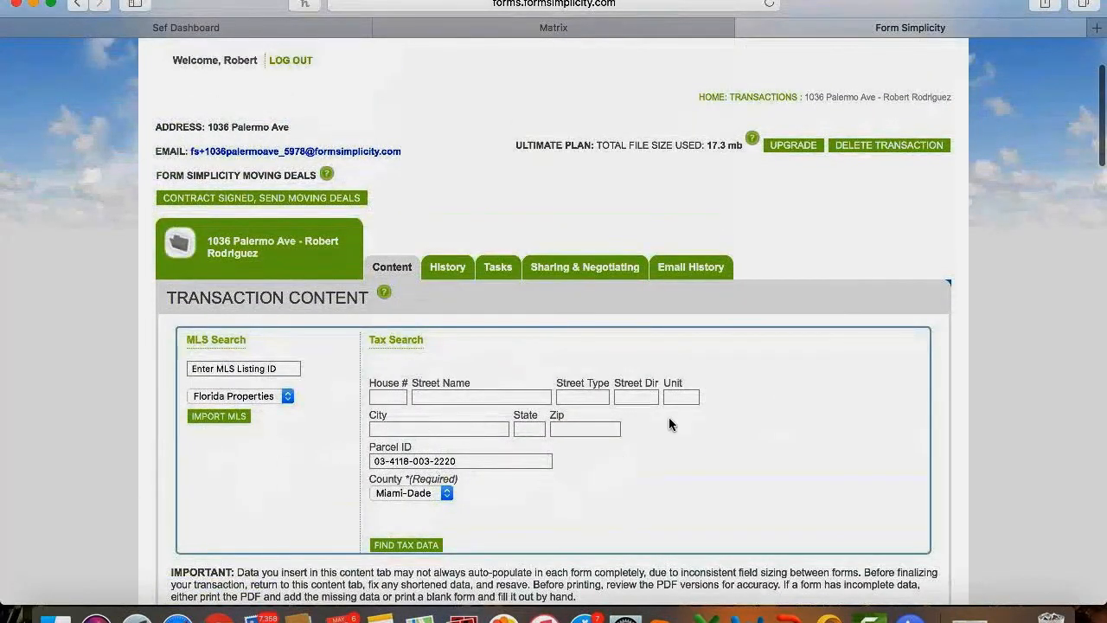
{"action": "scroll", "coordinate": [686, 410], "scroll_direction": "down", "scroll_amount": 20}
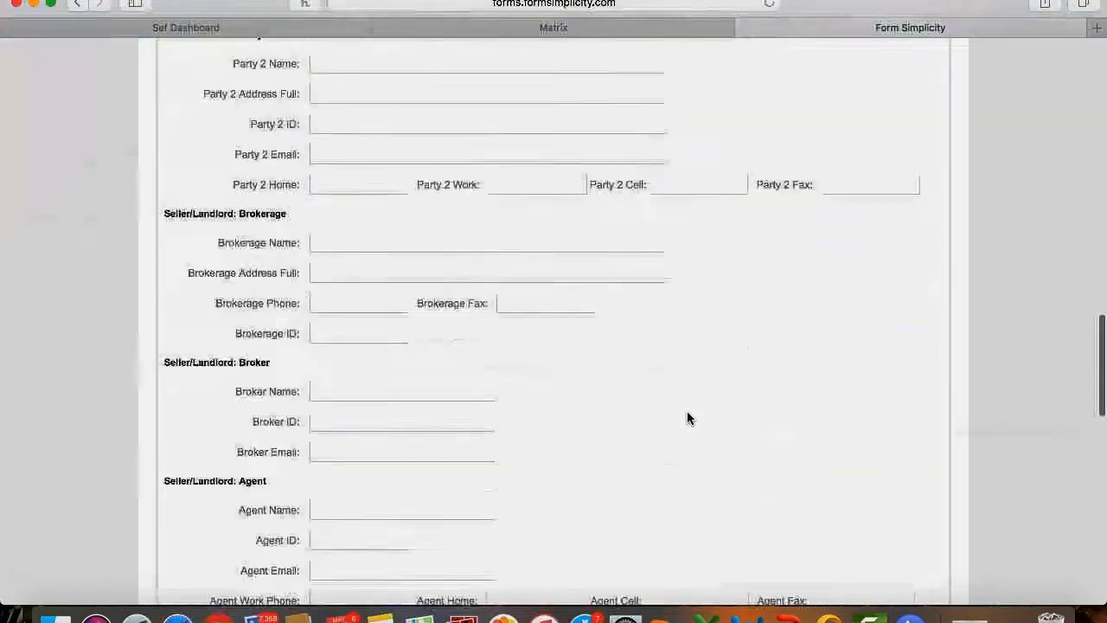
{"action": "scroll", "coordinate": [687, 419], "scroll_direction": "down", "scroll_amount": 10}
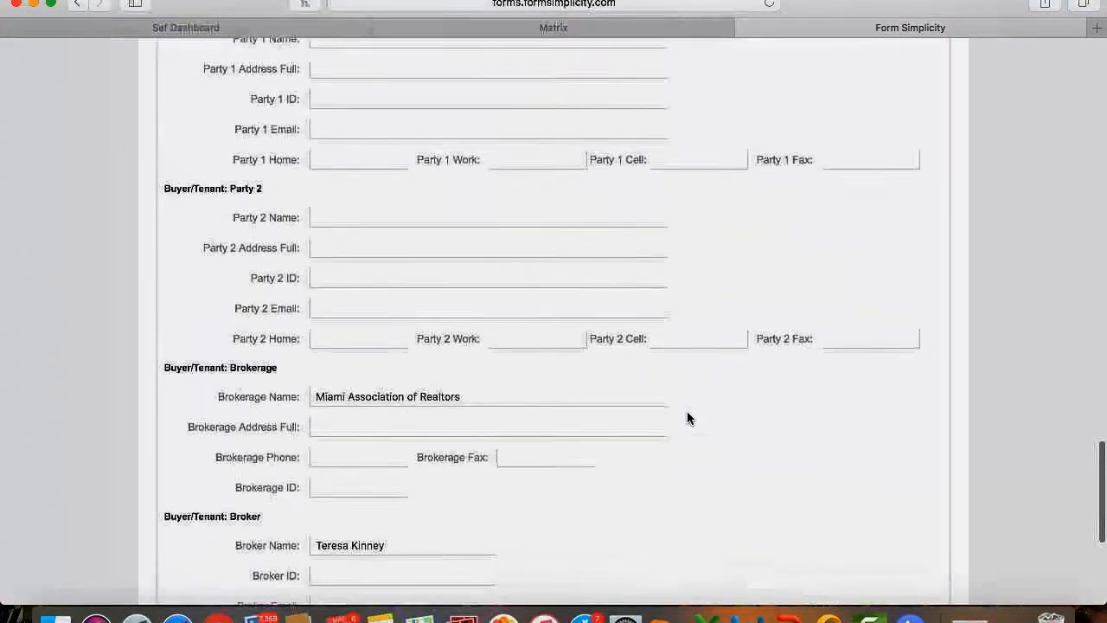
{"action": "scroll", "coordinate": [686, 415], "scroll_direction": "down", "scroll_amount": 8}
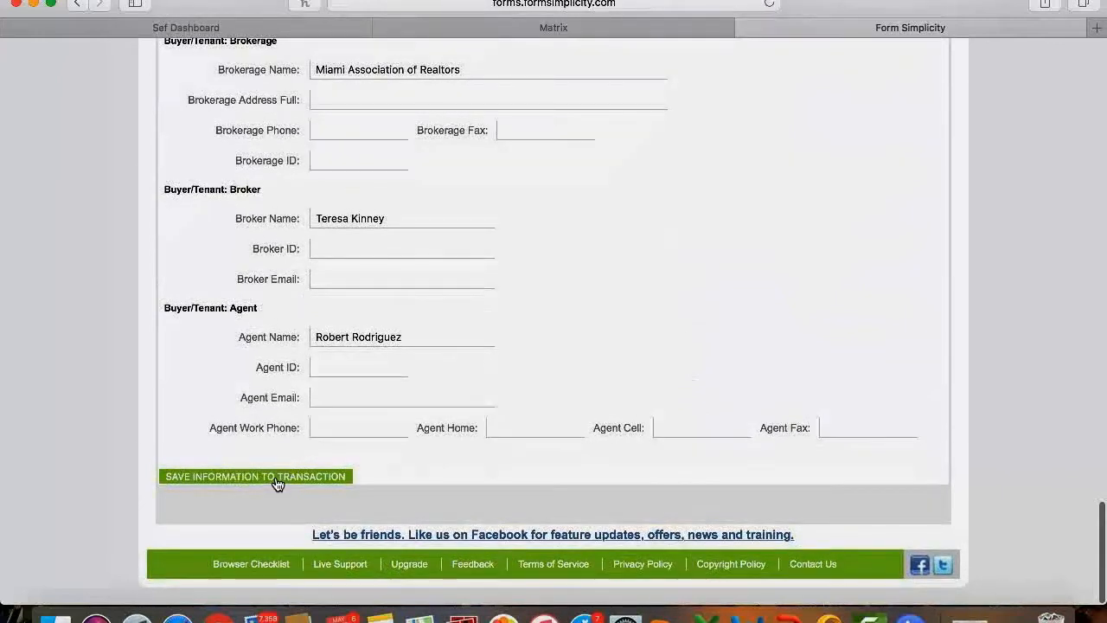
Save the party information, then add the Addendum to Contract form to the transaction.
{"action": "left_click", "coordinate": [282, 478]}
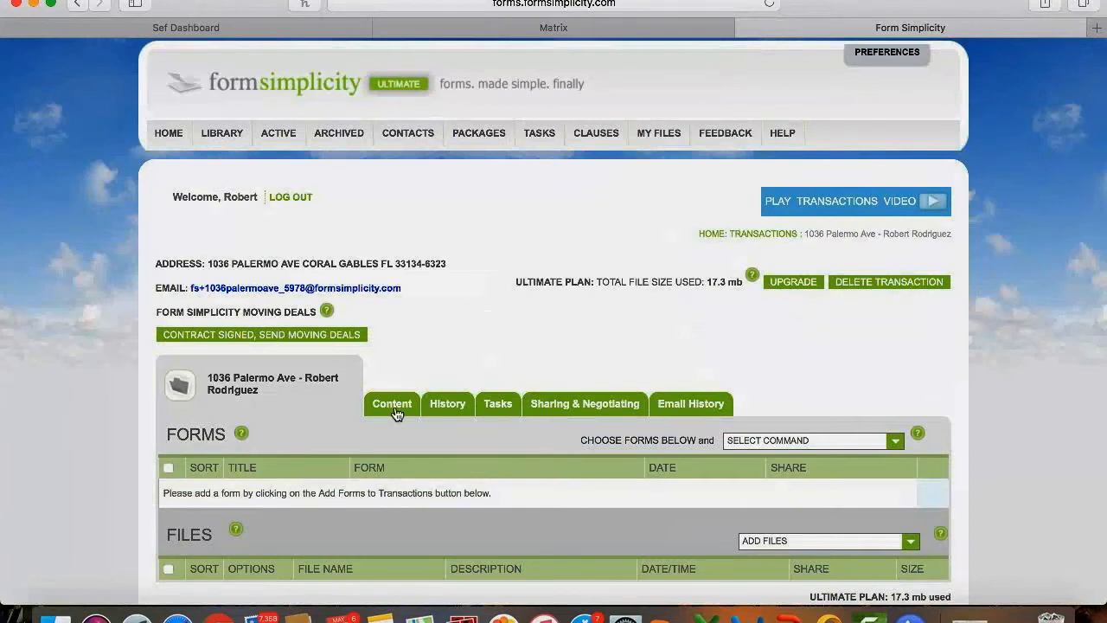
{"action": "scroll", "coordinate": [394, 412], "scroll_direction": "down", "scroll_amount": 5}
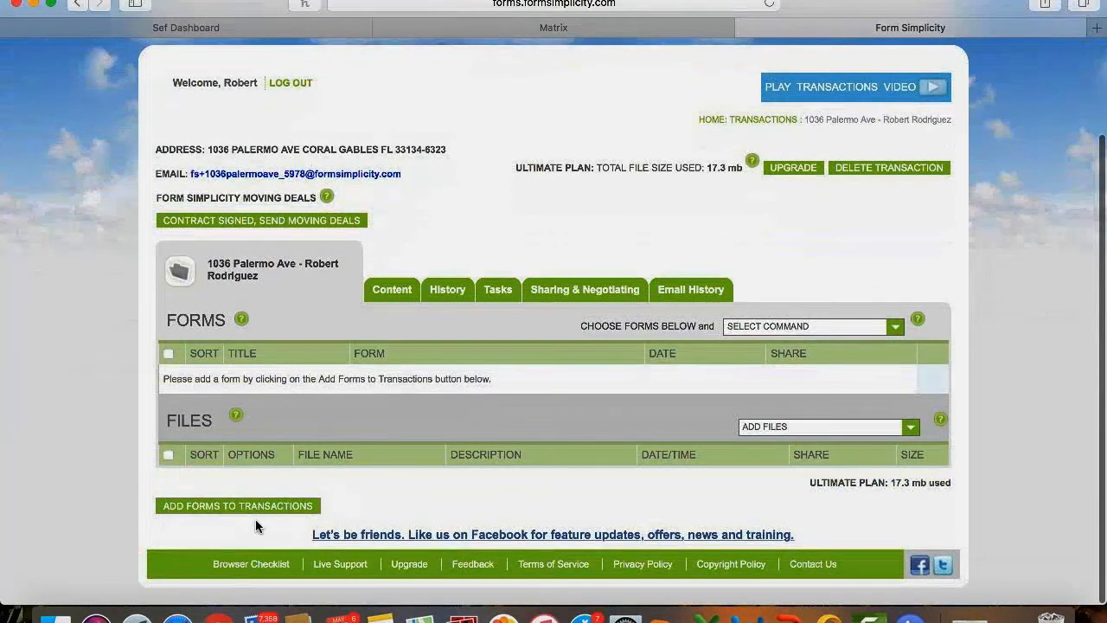
{"action": "left_click", "coordinate": [203, 507]}
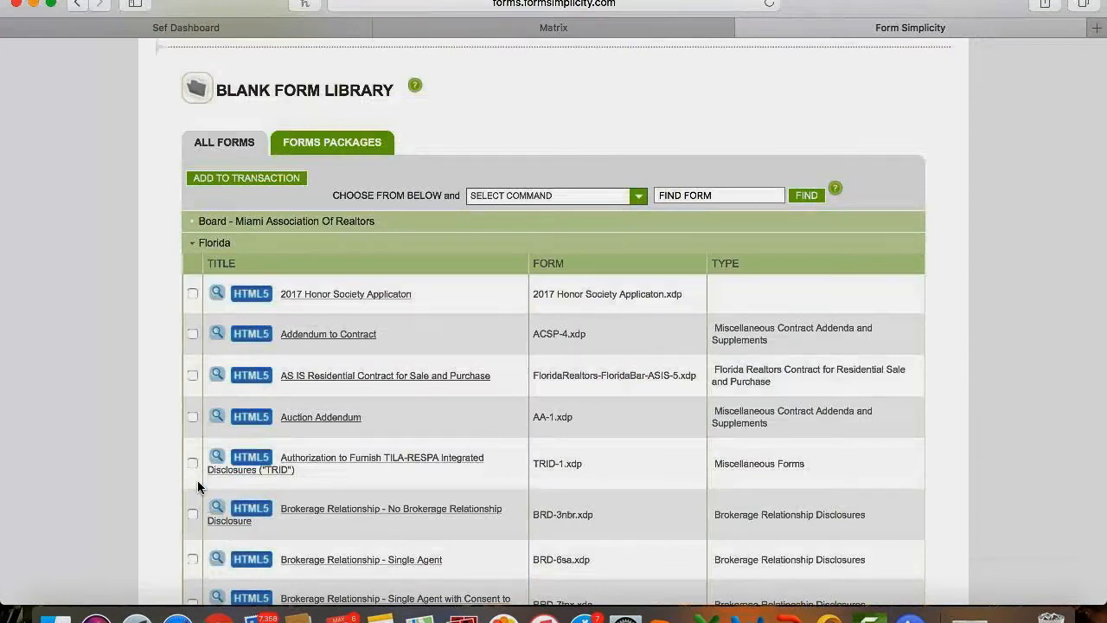
{"action": "left_click", "coordinate": [193, 334]}
{"action": "left_click", "coordinate": [279, 181]}
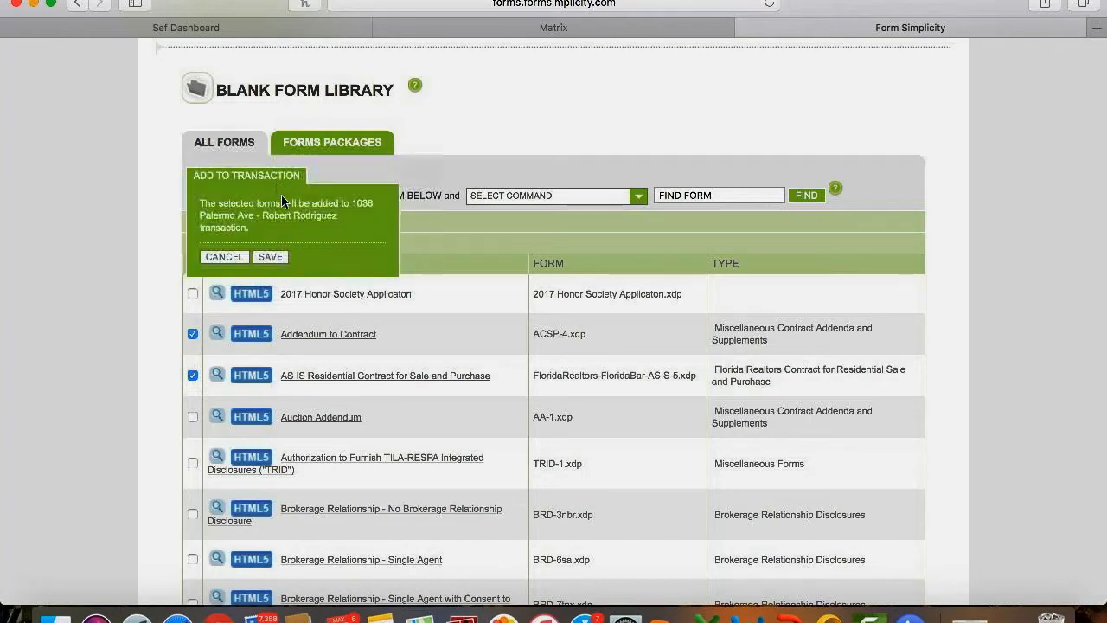
{"action": "left_click", "coordinate": [275, 258]}
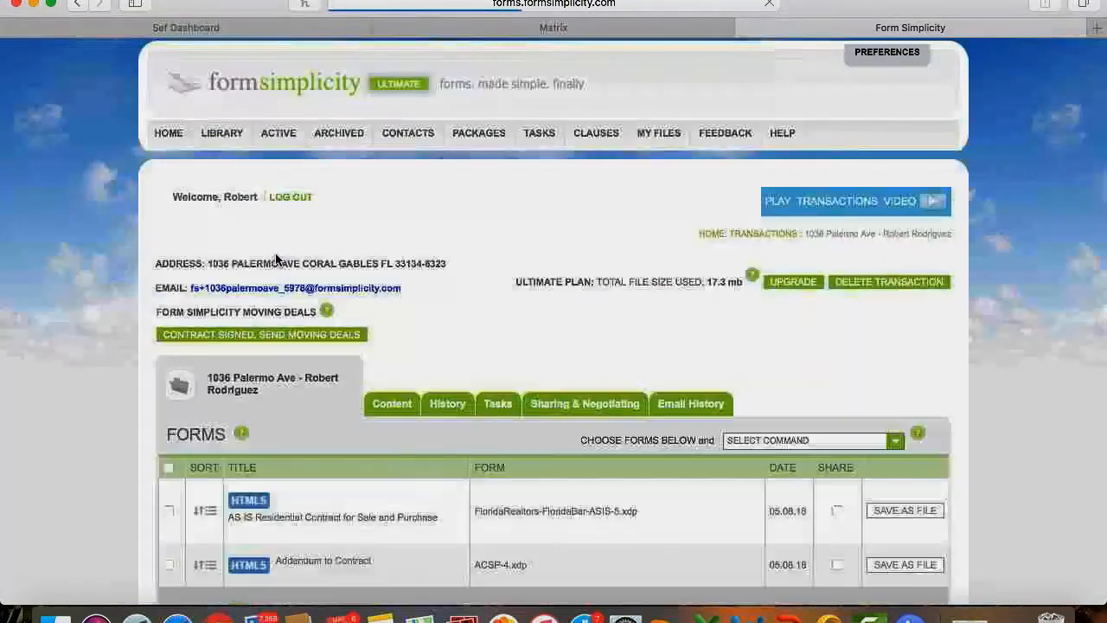
{"action": "scroll", "coordinate": [276, 260], "scroll_direction": "down", "scroll_amount": 3}
{"action": "scroll", "coordinate": [275, 257], "scroll_direction": "down", "scroll_amount": 2}
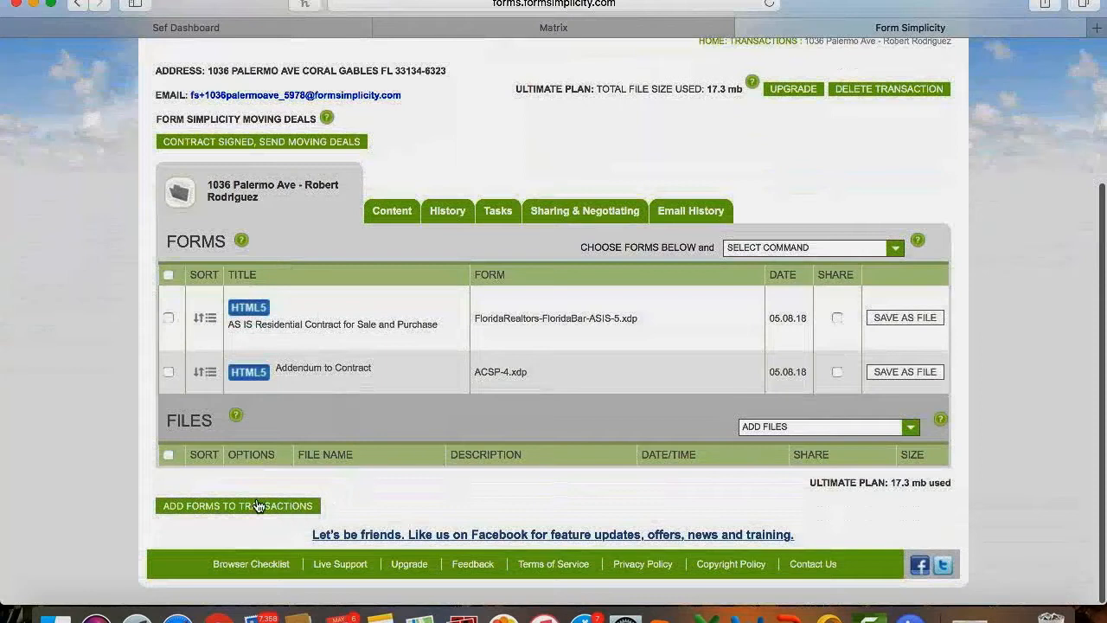
Search the library for 'crsp' and add the CRSP15 Contract for Residential Sale and Purchase.
{"action": "left_click", "coordinate": [195, 510]}
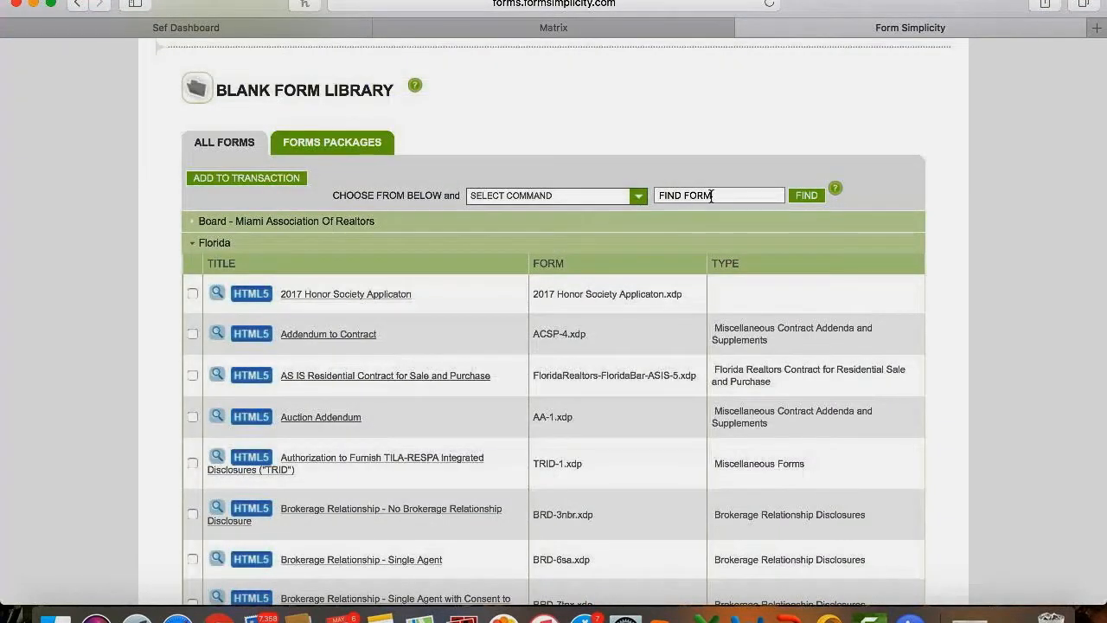
{"action": "left_click", "coordinate": [711, 196]}
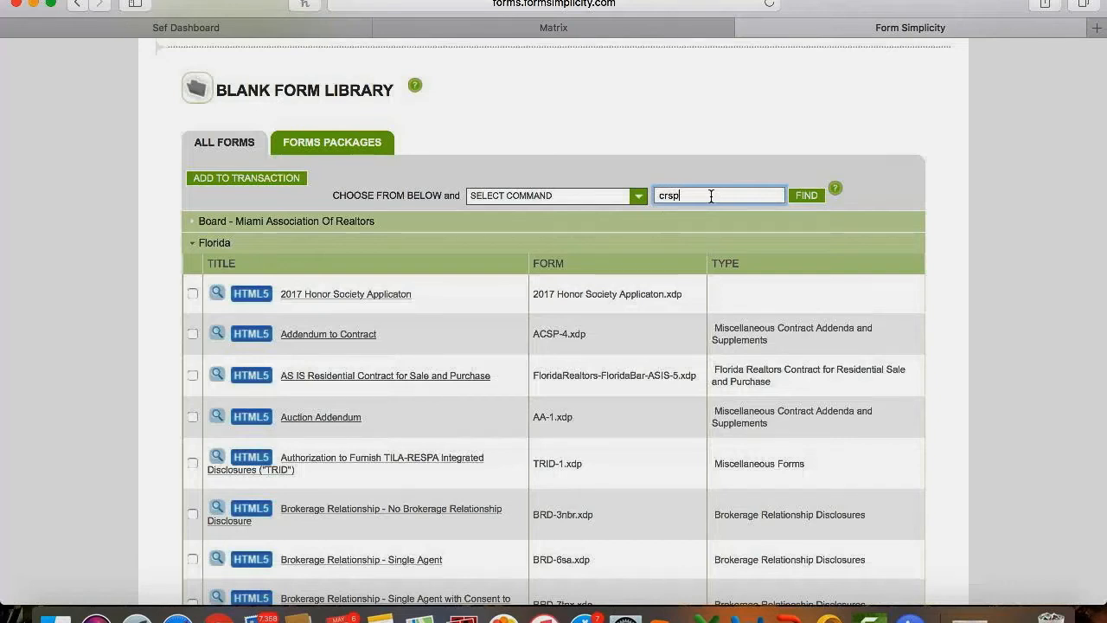
{"action": "left_click", "coordinate": [811, 199]}
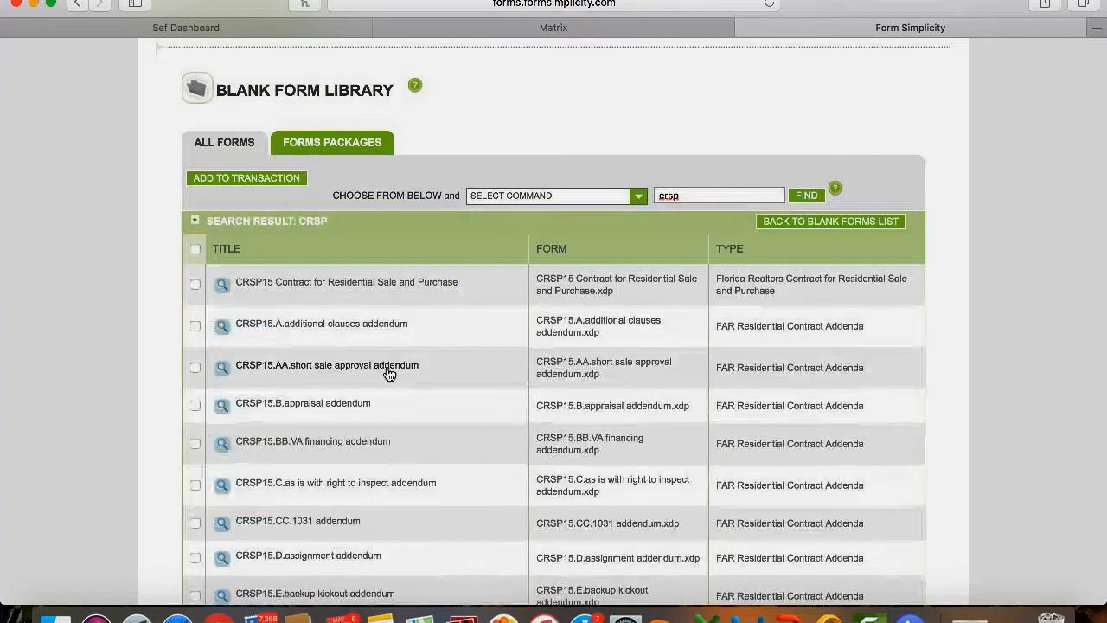
{"action": "scroll", "coordinate": [388, 372], "scroll_direction": "down", "scroll_amount": 2}
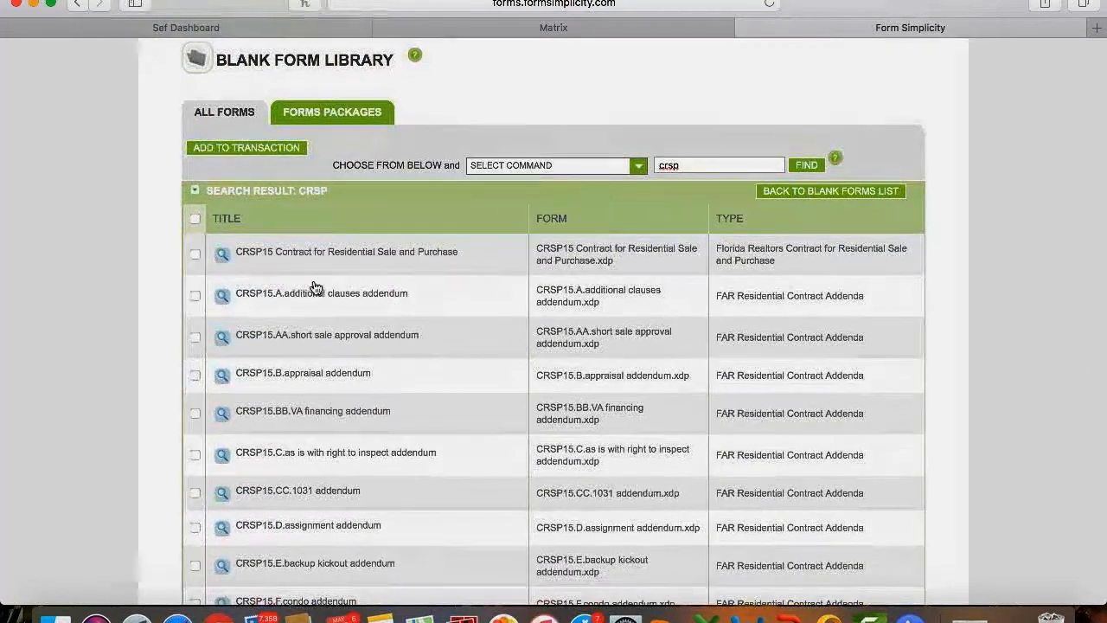
{"action": "left_click", "coordinate": [193, 255]}
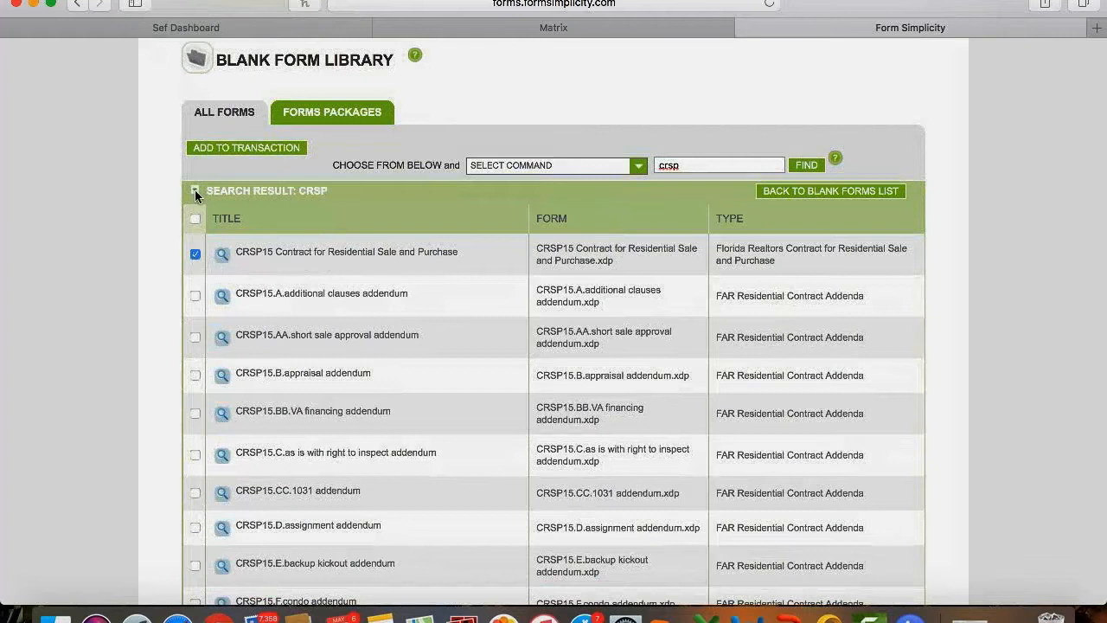
{"action": "left_click", "coordinate": [249, 147]}
{"action": "left_click", "coordinate": [273, 226]}
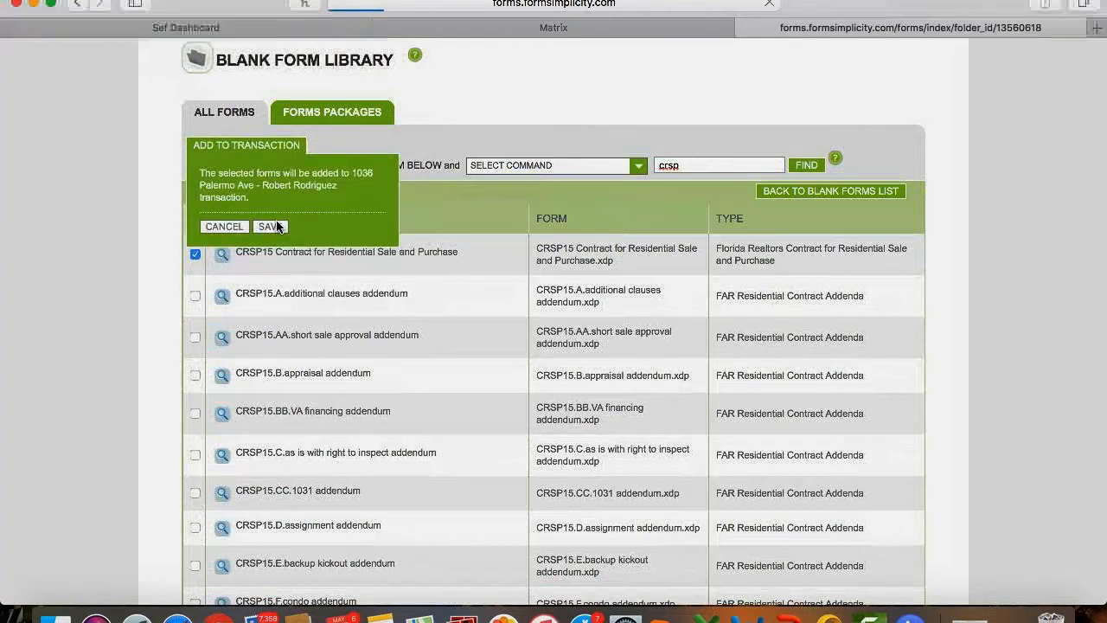
{"action": "scroll", "coordinate": [260, 406], "scroll_direction": "down", "scroll_amount": 3}
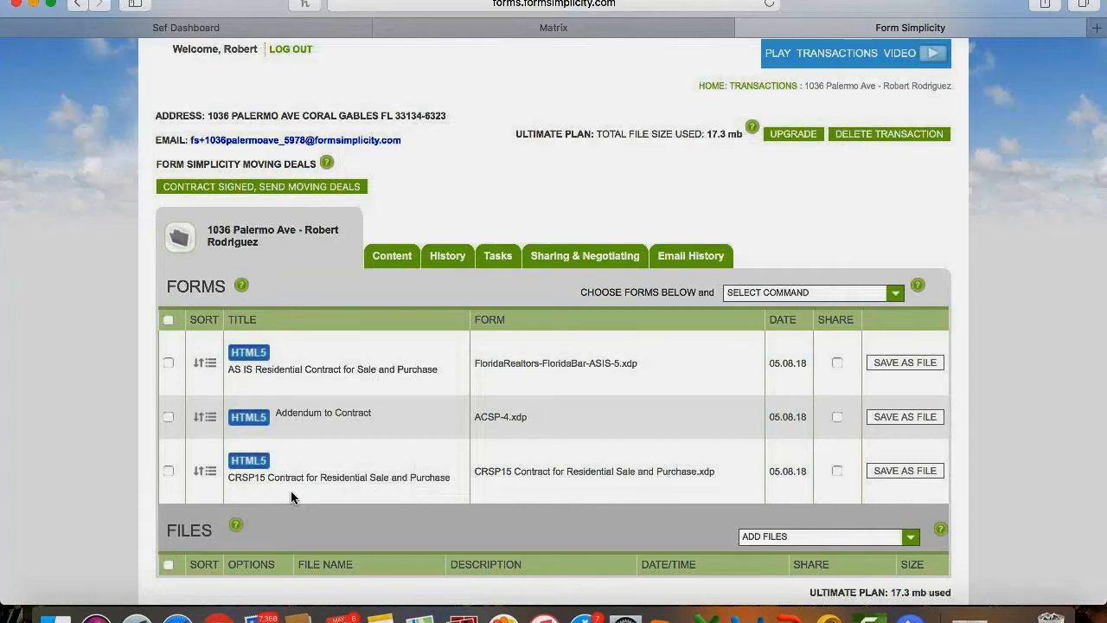
{"action": "scroll", "coordinate": [291, 490], "scroll_direction": "down", "scroll_amount": 2}
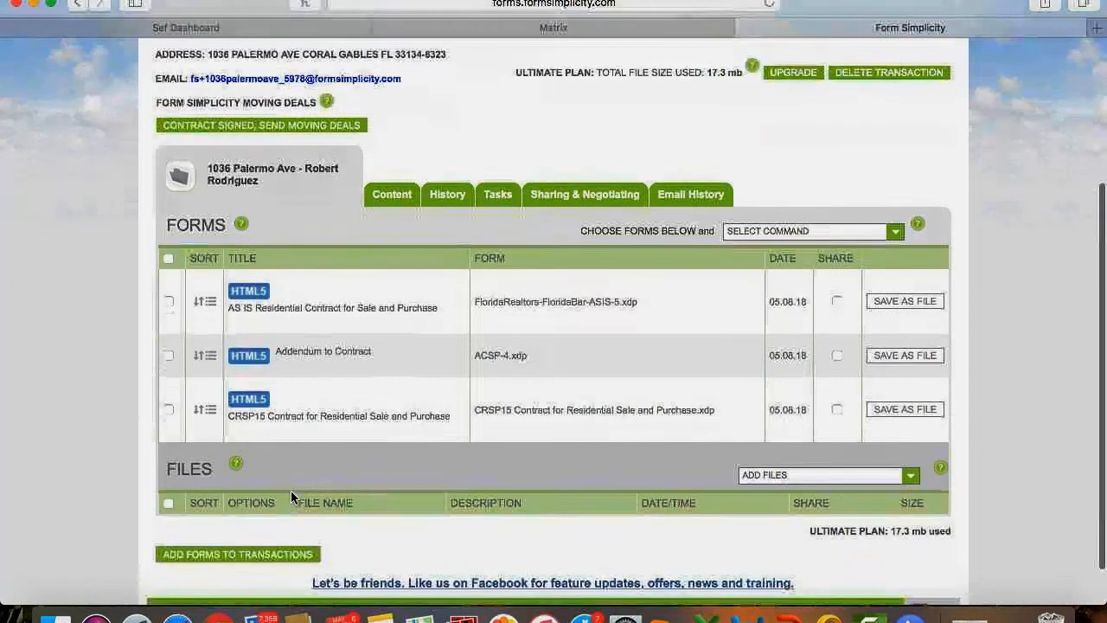
{"action": "left_click", "coordinate": [354, 420]}
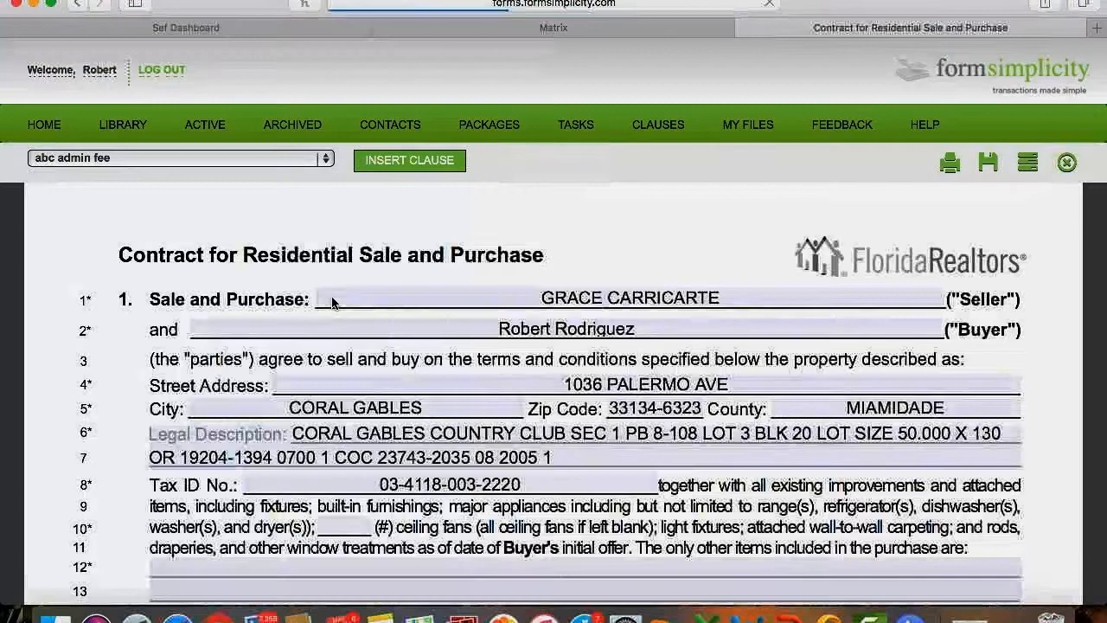
Scroll down the CRSP15 contract past the 700,000.00 purchase price to Section 4, Closing Date.
{"action": "scroll", "coordinate": [531, 259], "scroll_direction": "down", "scroll_amount": 1}
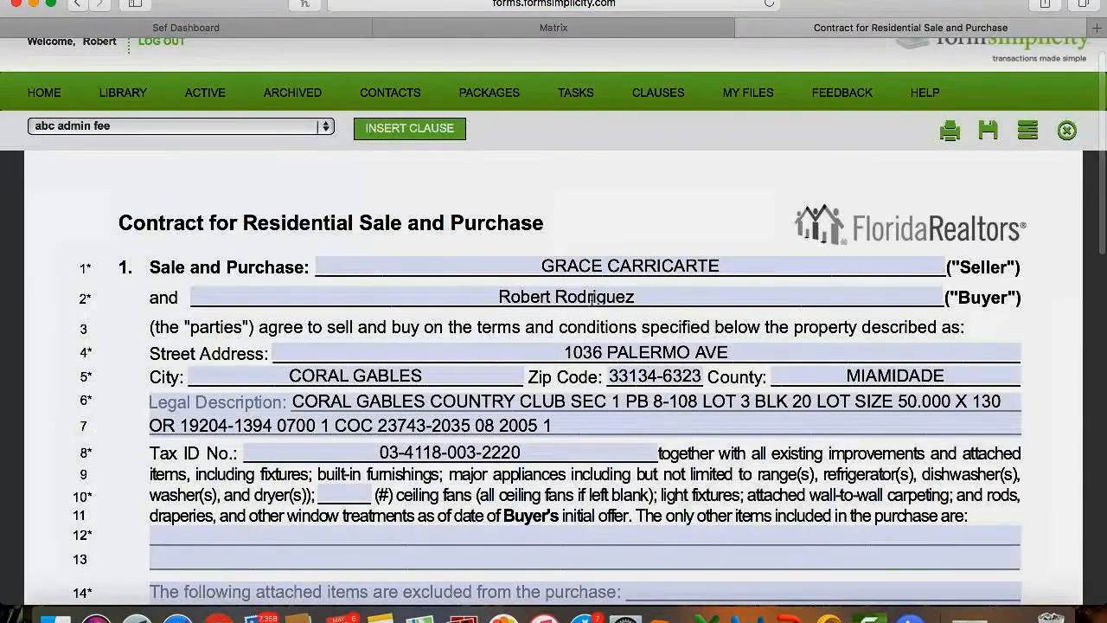
{"action": "scroll", "coordinate": [592, 298], "scroll_direction": "down", "scroll_amount": 4}
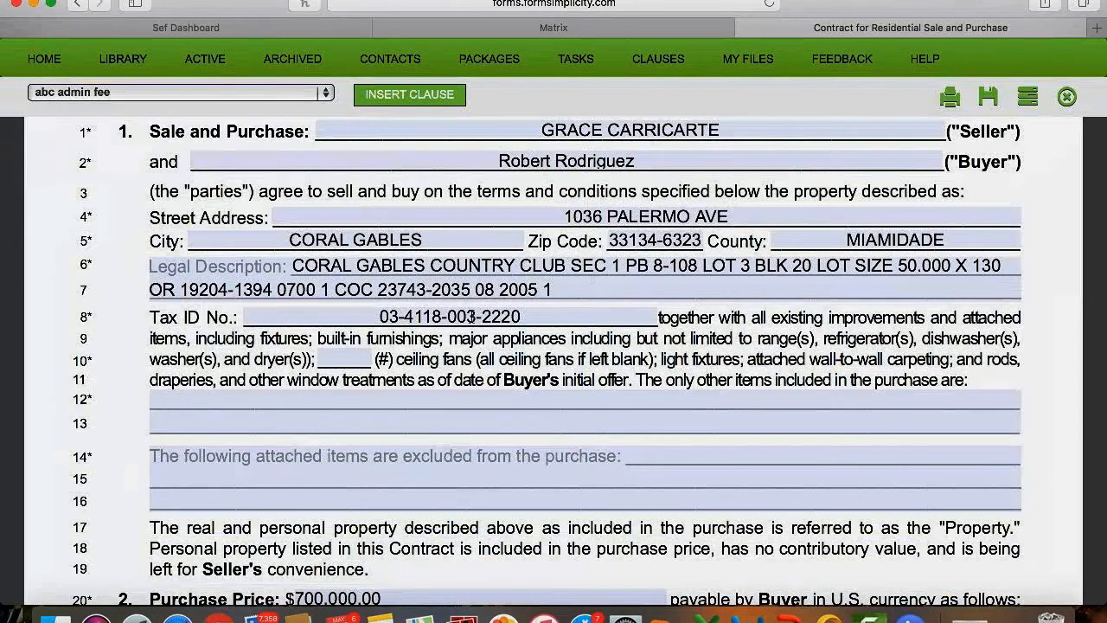
{"action": "scroll", "coordinate": [472, 317], "scroll_direction": "down", "scroll_amount": 5}
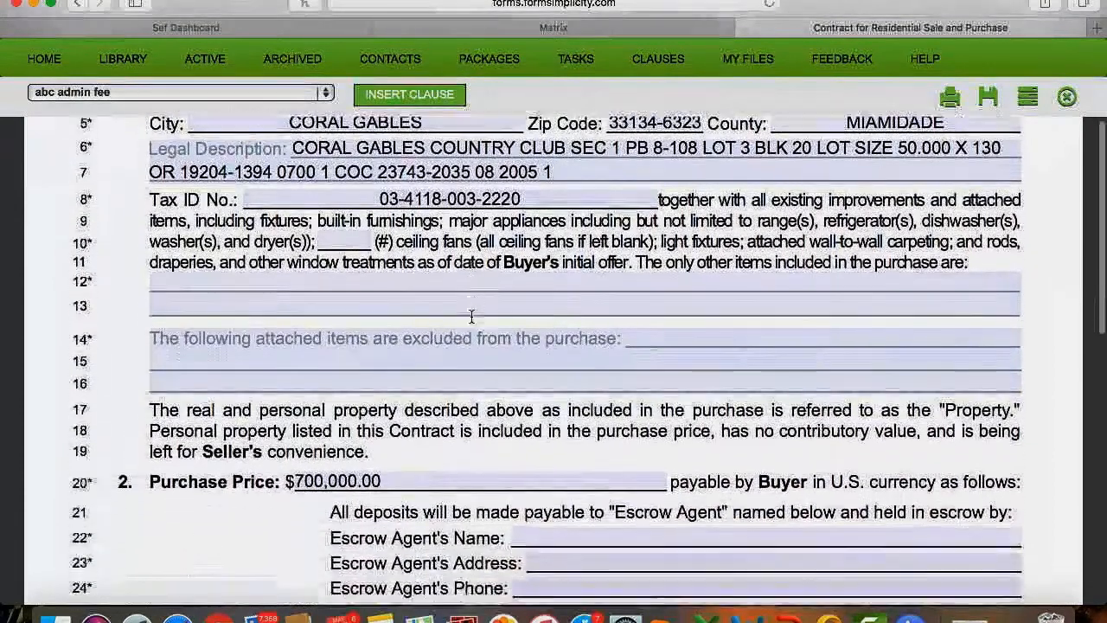
{"action": "scroll", "coordinate": [471, 316], "scroll_direction": "down", "scroll_amount": 3}
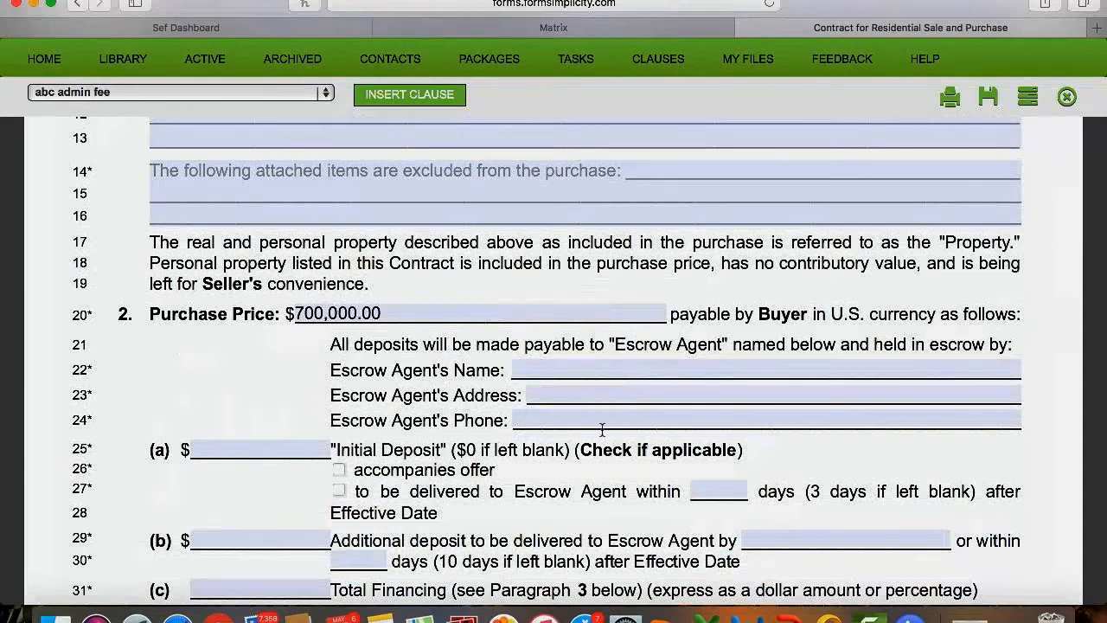
{"action": "scroll", "coordinate": [602, 430], "scroll_direction": "down", "scroll_amount": 3}
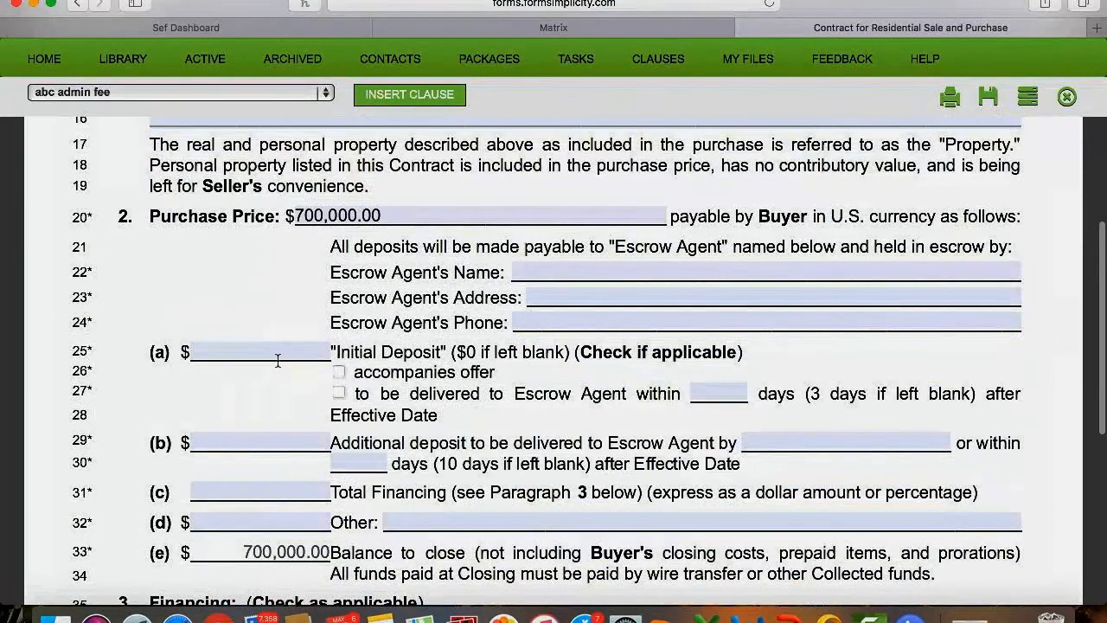
{"action": "scroll", "coordinate": [278, 360], "scroll_direction": "down", "scroll_amount": 6}
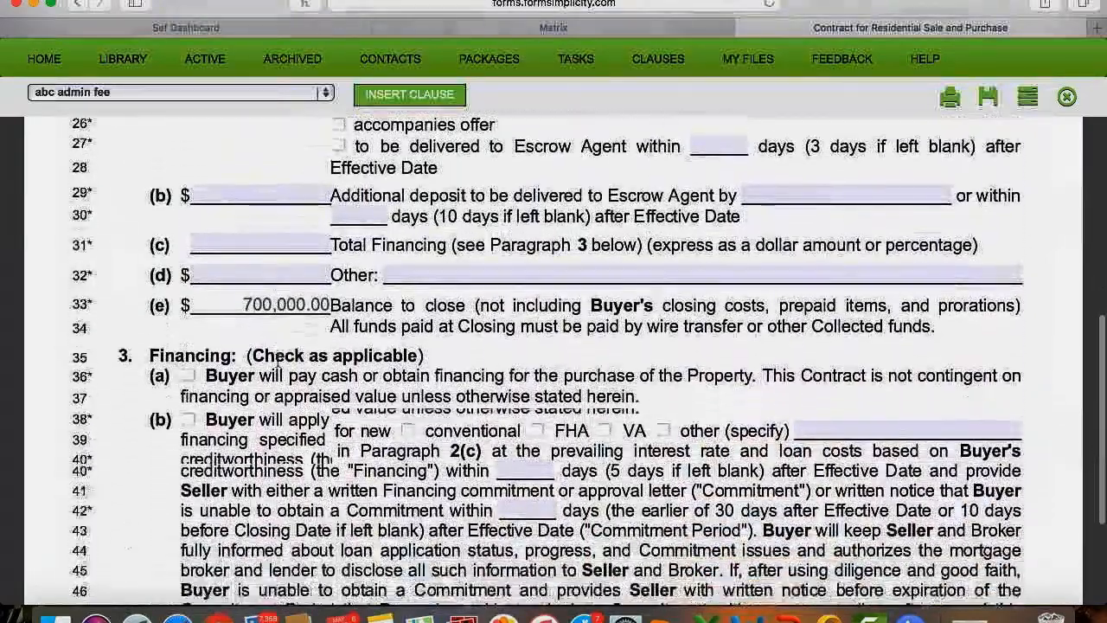
{"action": "scroll", "coordinate": [278, 360], "scroll_direction": "down", "scroll_amount": 2}
{"action": "scroll", "coordinate": [277, 359], "scroll_direction": "down", "scroll_amount": 2}
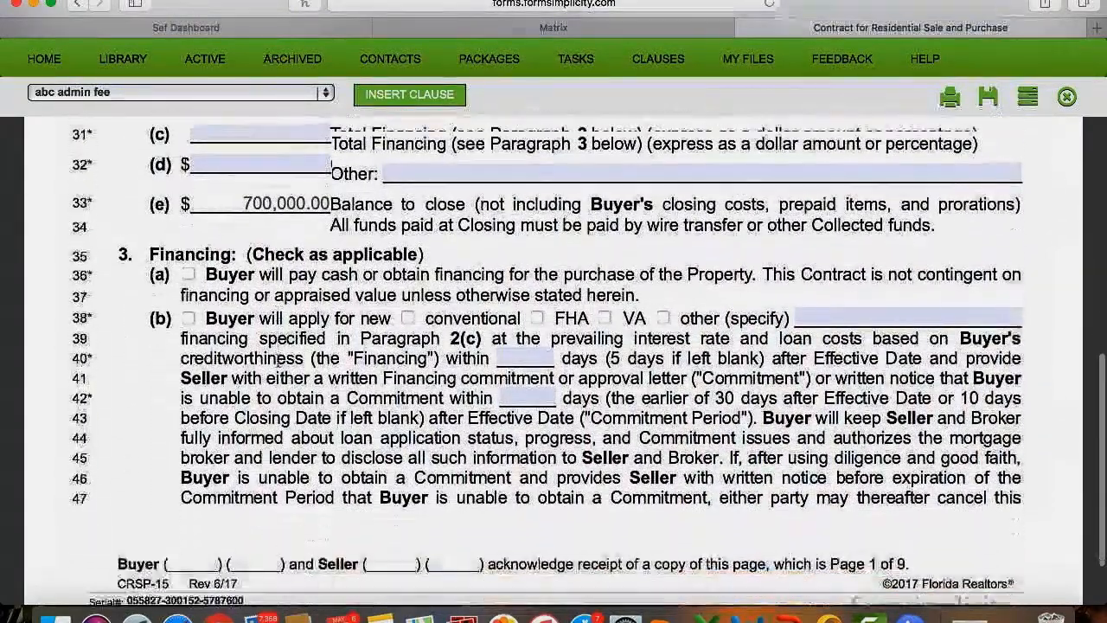
{"action": "scroll", "coordinate": [277, 359], "scroll_direction": "down", "scroll_amount": 2}
{"action": "scroll", "coordinate": [278, 360], "scroll_direction": "down", "scroll_amount": 2}
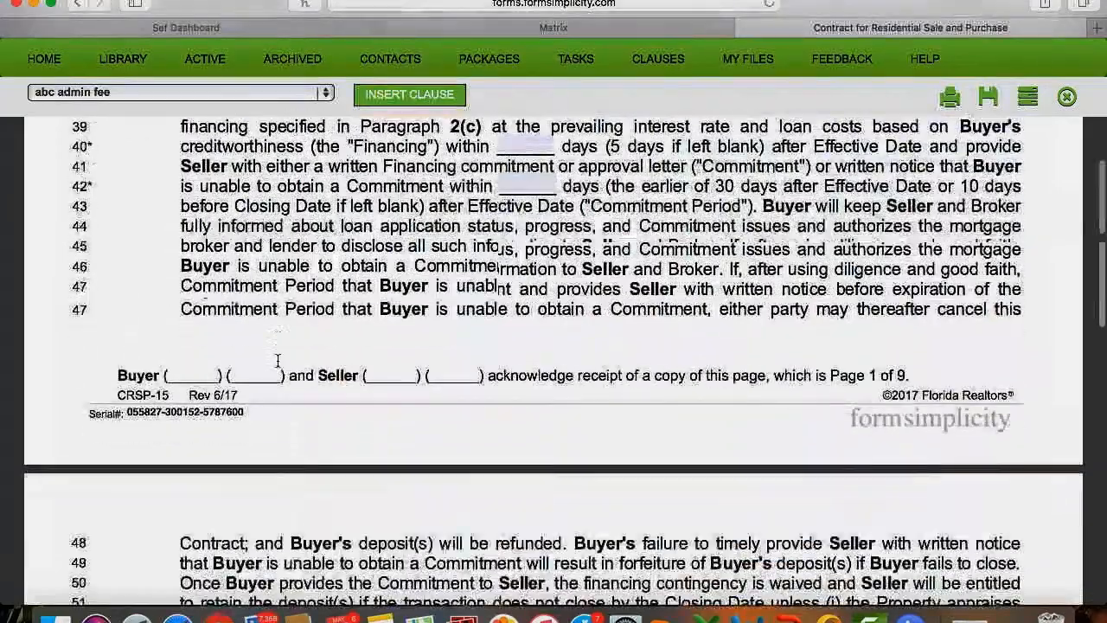
{"action": "scroll", "coordinate": [278, 360], "scroll_direction": "down", "scroll_amount": 2}
{"action": "scroll", "coordinate": [278, 359], "scroll_direction": "down", "scroll_amount": 10}
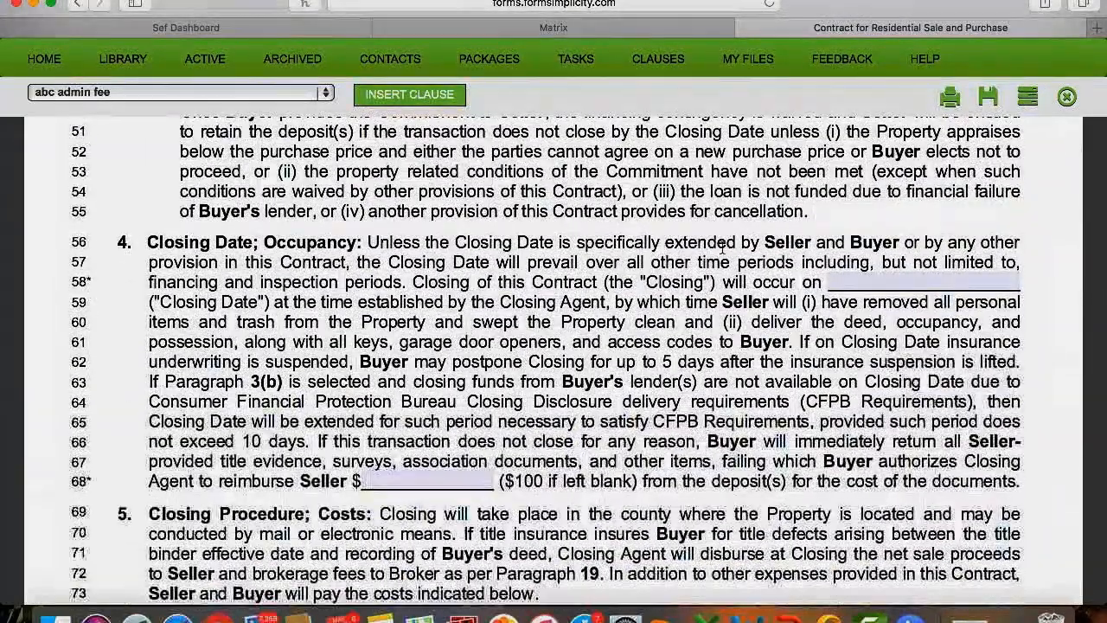
Set the contract's Closing Date on line 58 to June 26, 2018.
{"action": "left_click", "coordinate": [948, 283]}
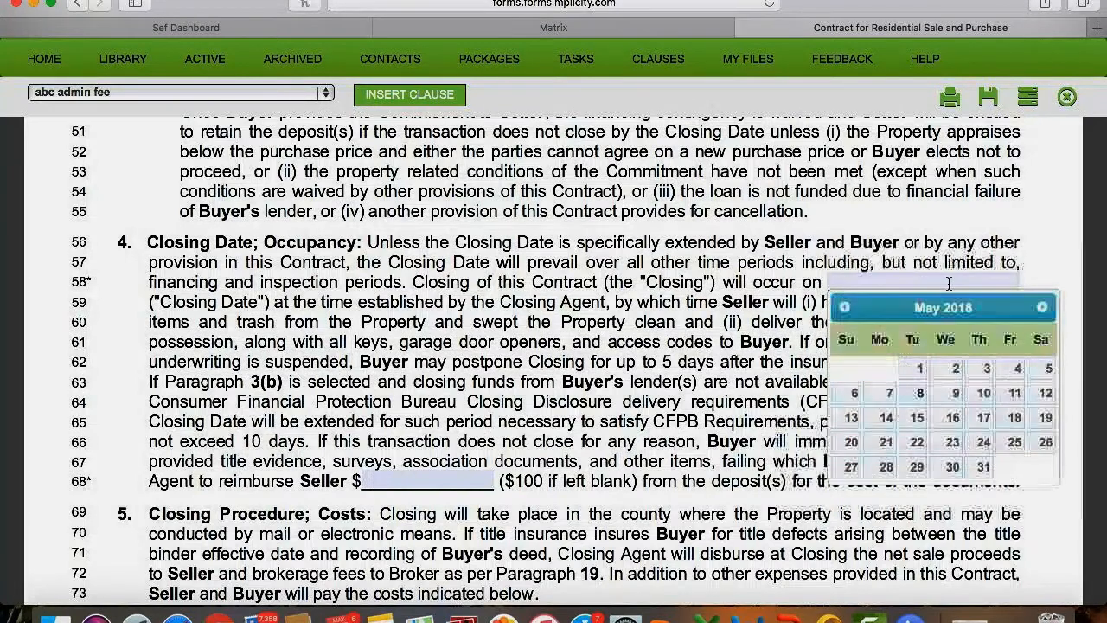
{"action": "left_click", "coordinate": [1041, 308]}
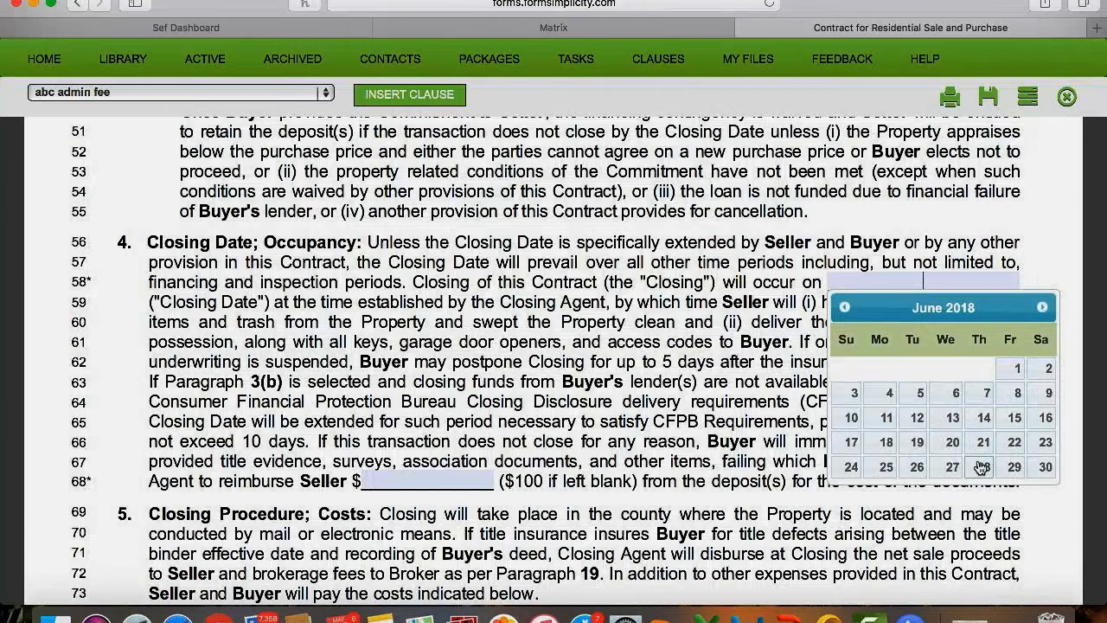
{"action": "left_click", "coordinate": [917, 468]}
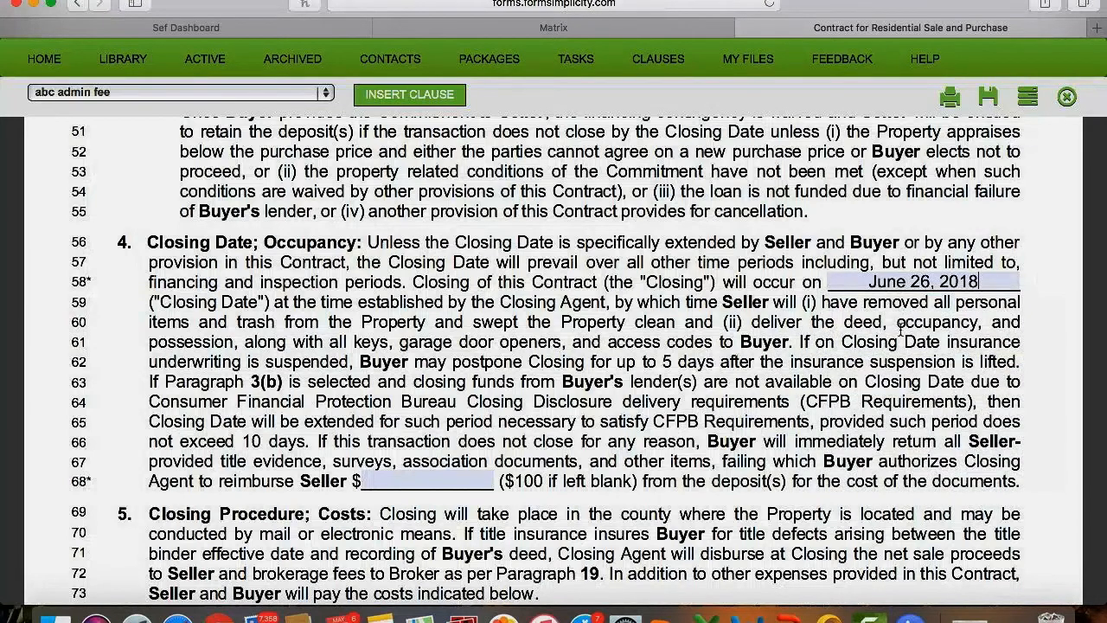
Scroll past the page-8 Addenda checklist down to section 21, Additional Terms.
{"action": "scroll", "coordinate": [889, 358], "scroll_direction": "down", "scroll_amount": 10}
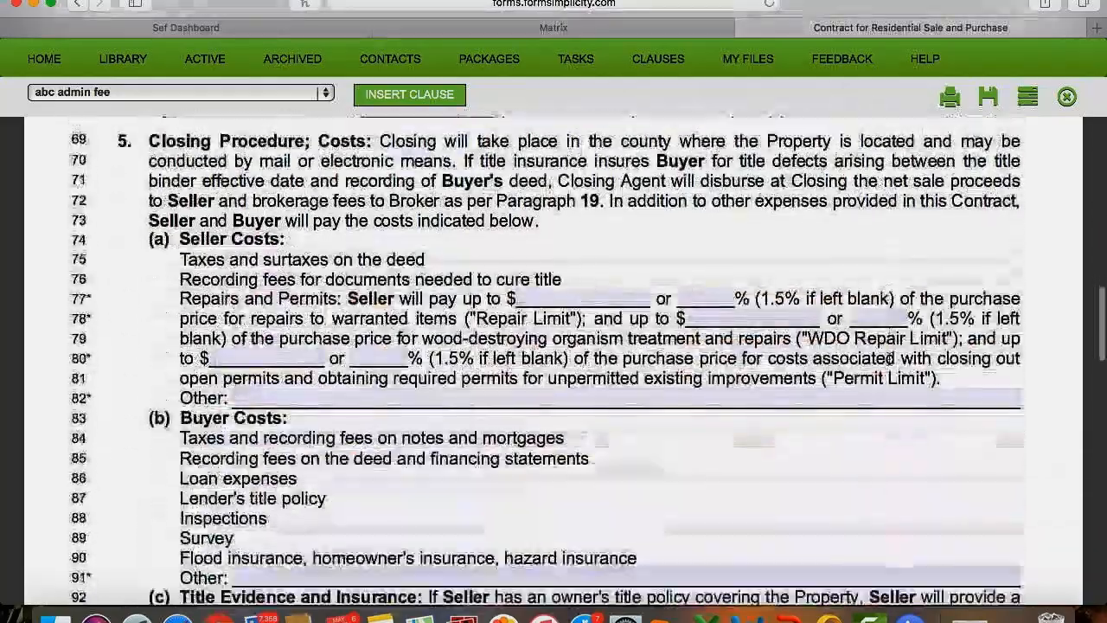
{"action": "scroll", "coordinate": [889, 358], "scroll_direction": "down", "scroll_amount": 10}
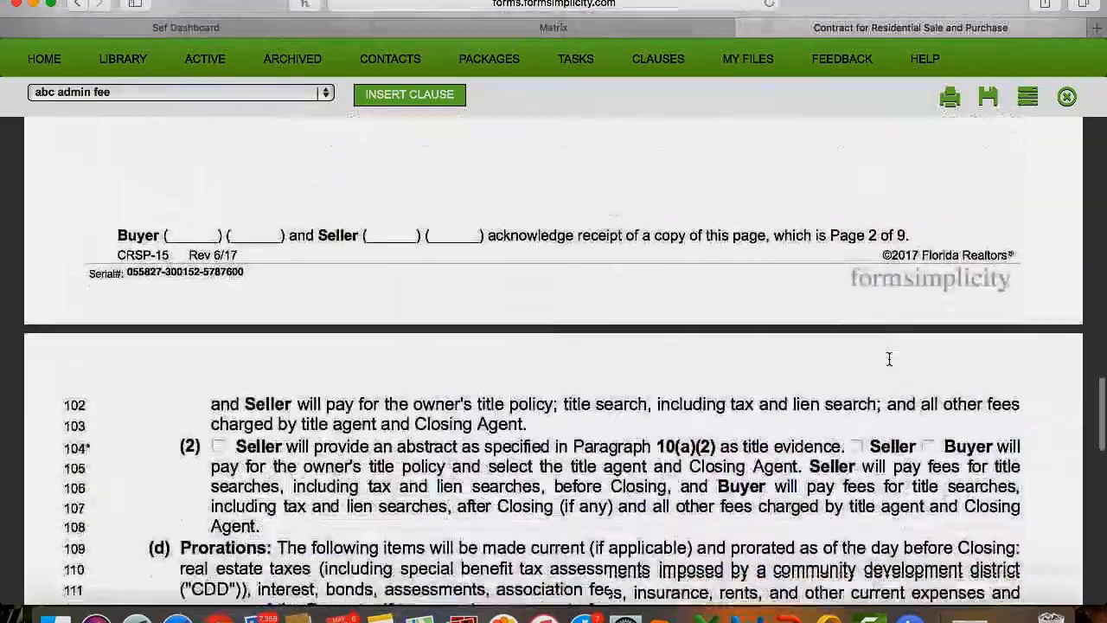
{"action": "scroll", "coordinate": [889, 358], "scroll_direction": "down", "scroll_amount": 5}
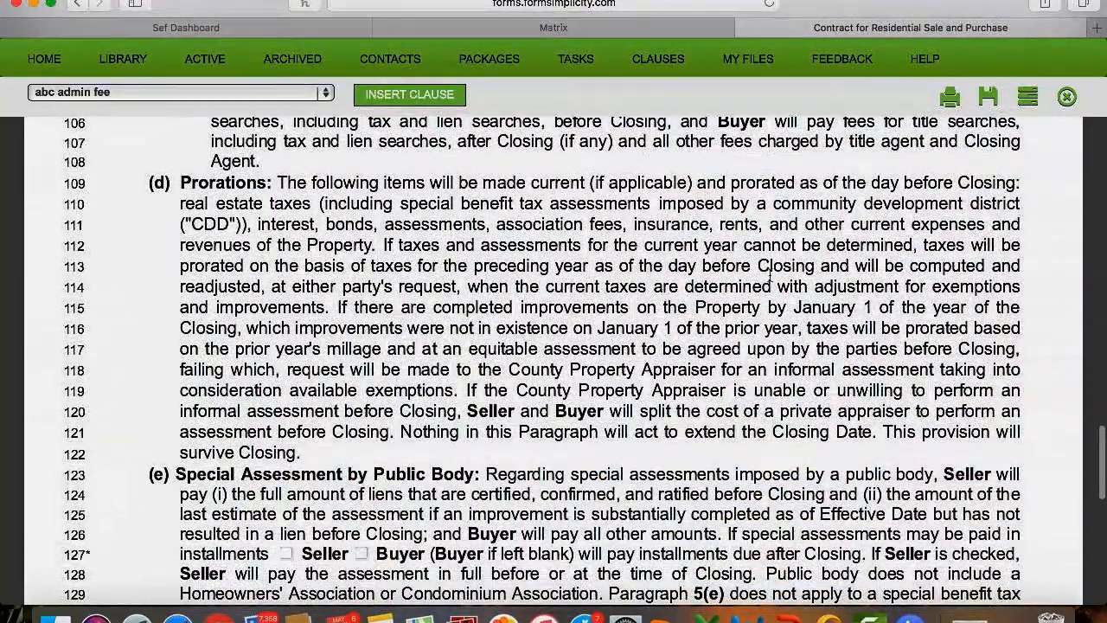
{"action": "scroll", "coordinate": [764, 287], "scroll_direction": "down", "scroll_amount": 15}
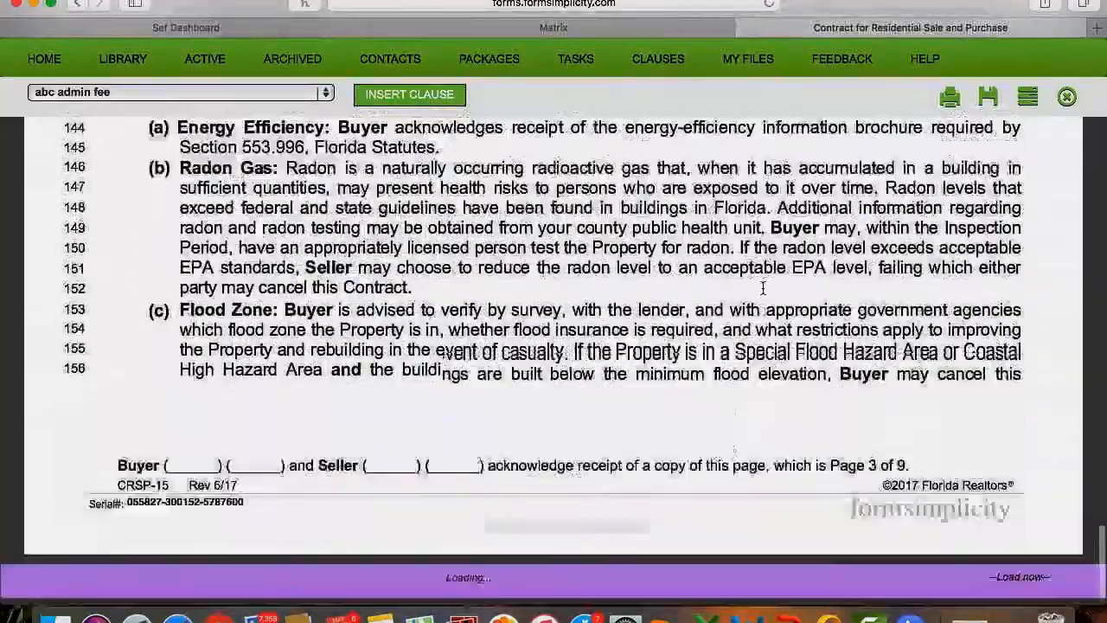
{"action": "scroll", "coordinate": [763, 289], "scroll_direction": "down", "scroll_amount": 15}
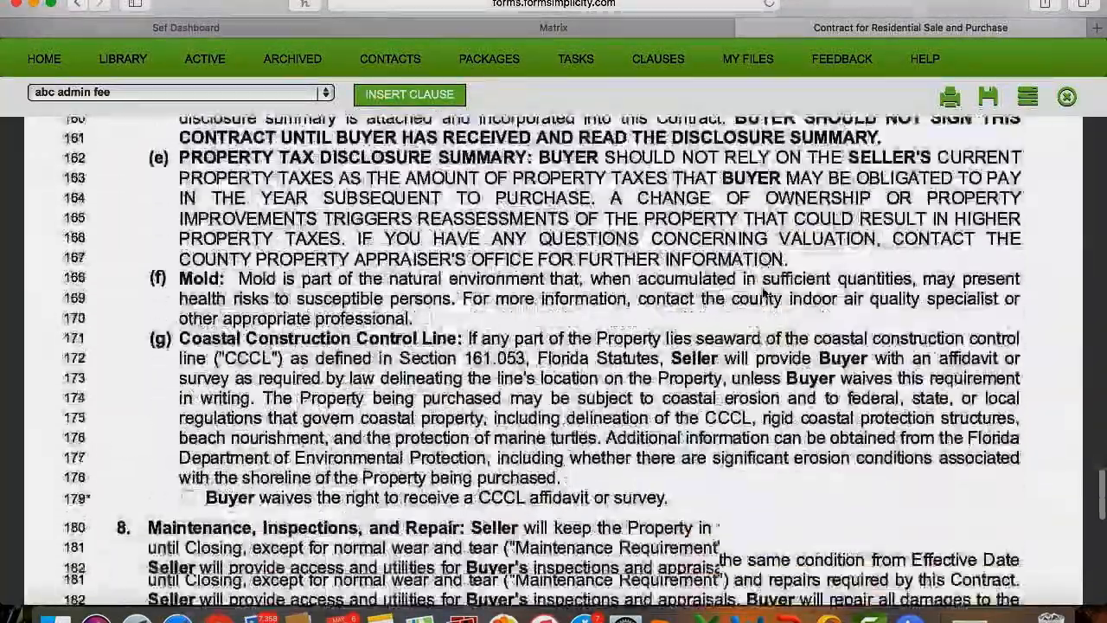
{"action": "scroll", "coordinate": [763, 294], "scroll_direction": "down", "scroll_amount": 20}
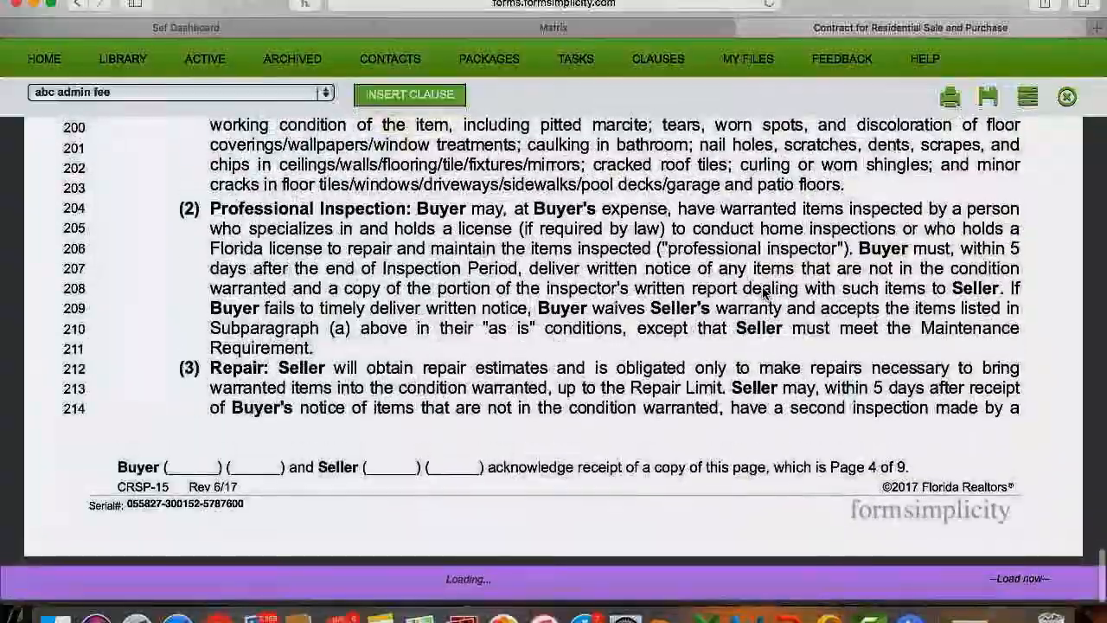
{"action": "scroll", "coordinate": [762, 292], "scroll_direction": "down", "scroll_amount": 20}
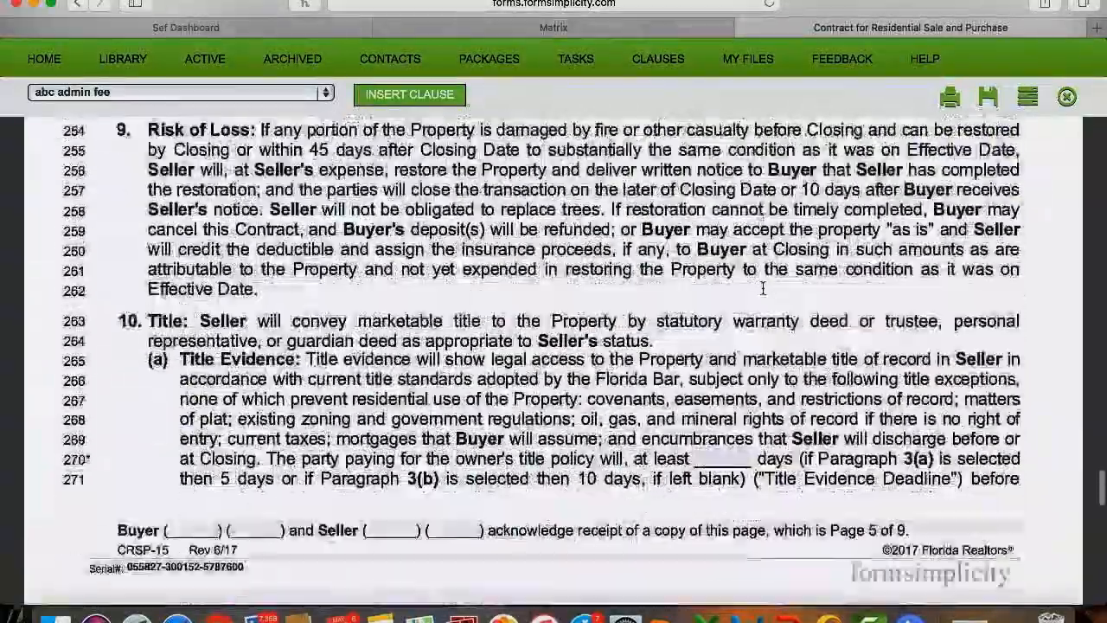
{"action": "scroll", "coordinate": [763, 289], "scroll_direction": "down", "scroll_amount": 20}
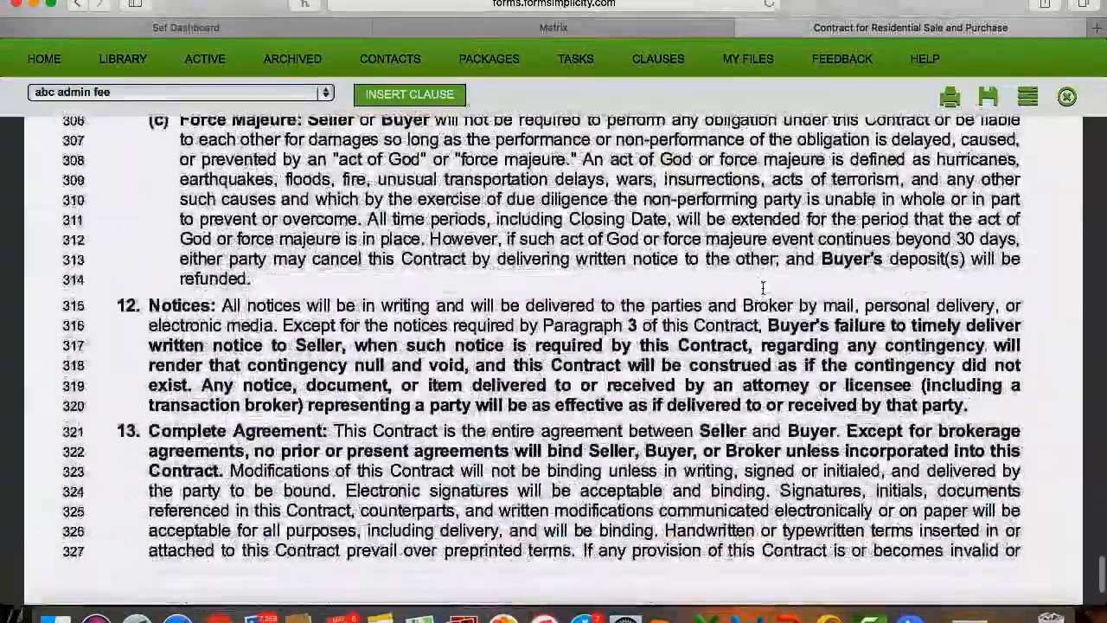
{"action": "scroll", "coordinate": [763, 289], "scroll_direction": "down", "scroll_amount": 15}
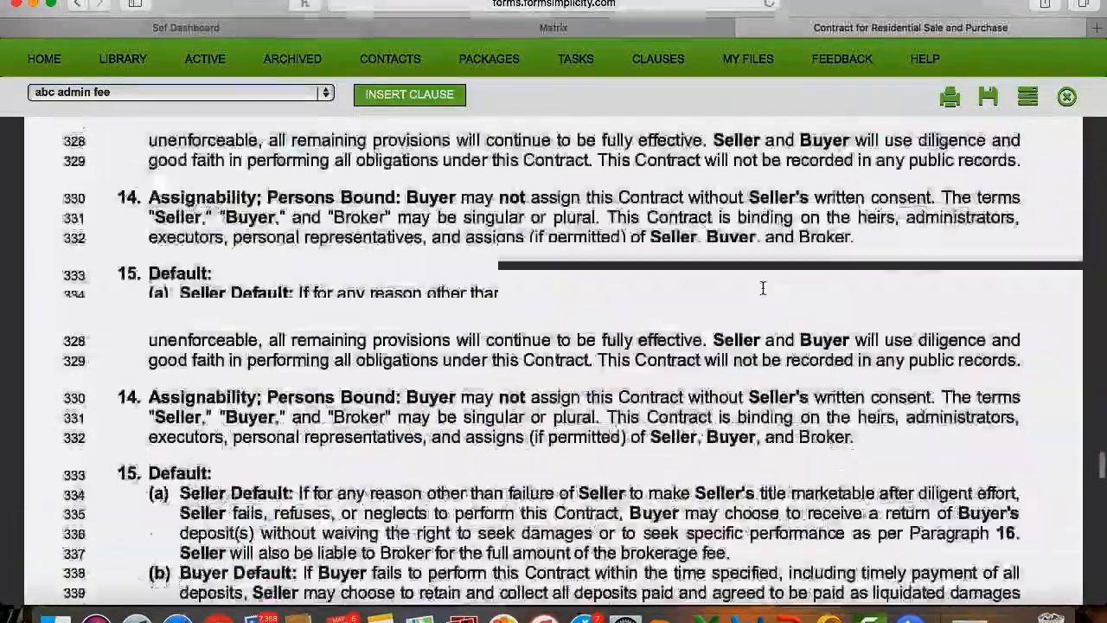
{"action": "scroll", "coordinate": [762, 289], "scroll_direction": "down", "scroll_amount": 20}
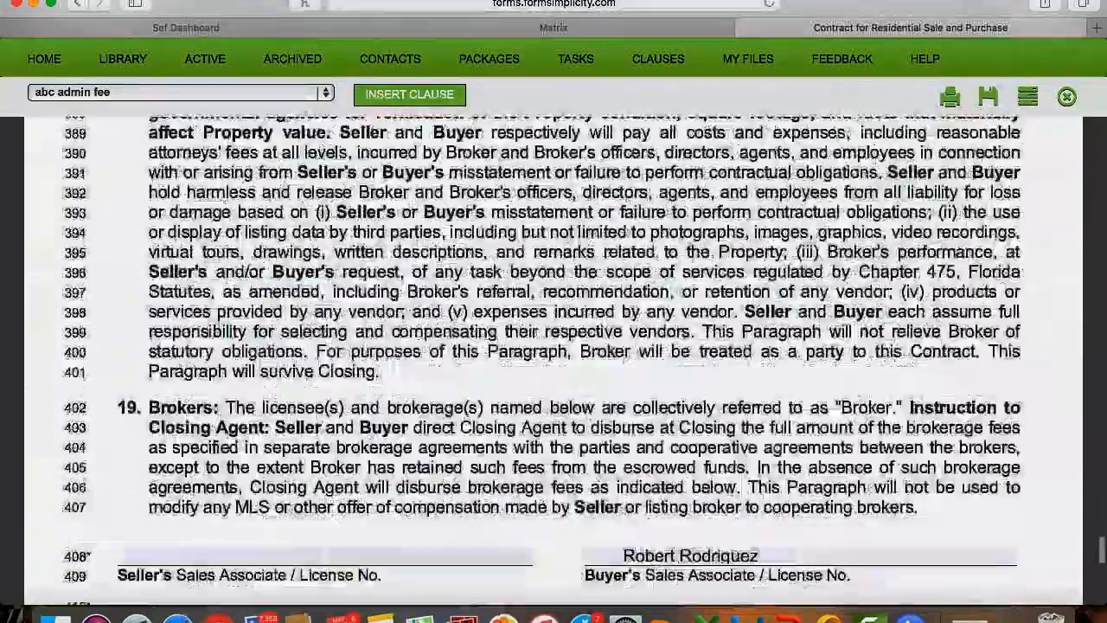
{"action": "scroll", "coordinate": [763, 289], "scroll_direction": "down", "scroll_amount": 12}
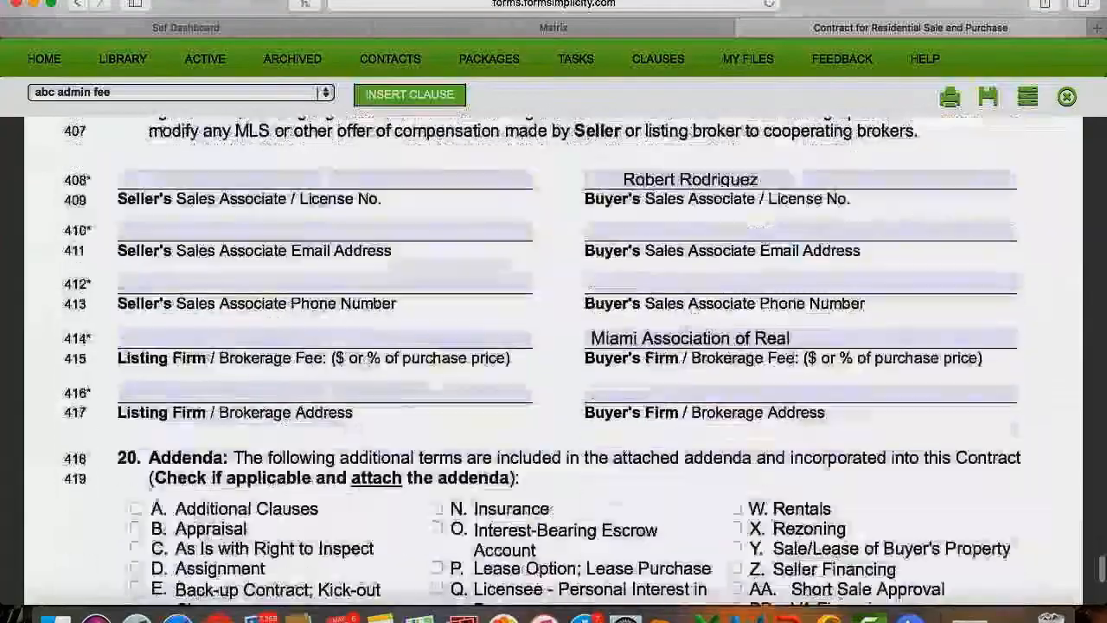
{"action": "scroll", "coordinate": [762, 293], "scroll_direction": "down", "scroll_amount": 2}
{"action": "scroll", "coordinate": [762, 293], "scroll_direction": "up", "scroll_amount": 8}
{"action": "scroll", "coordinate": [762, 293], "scroll_direction": "down", "scroll_amount": 15}
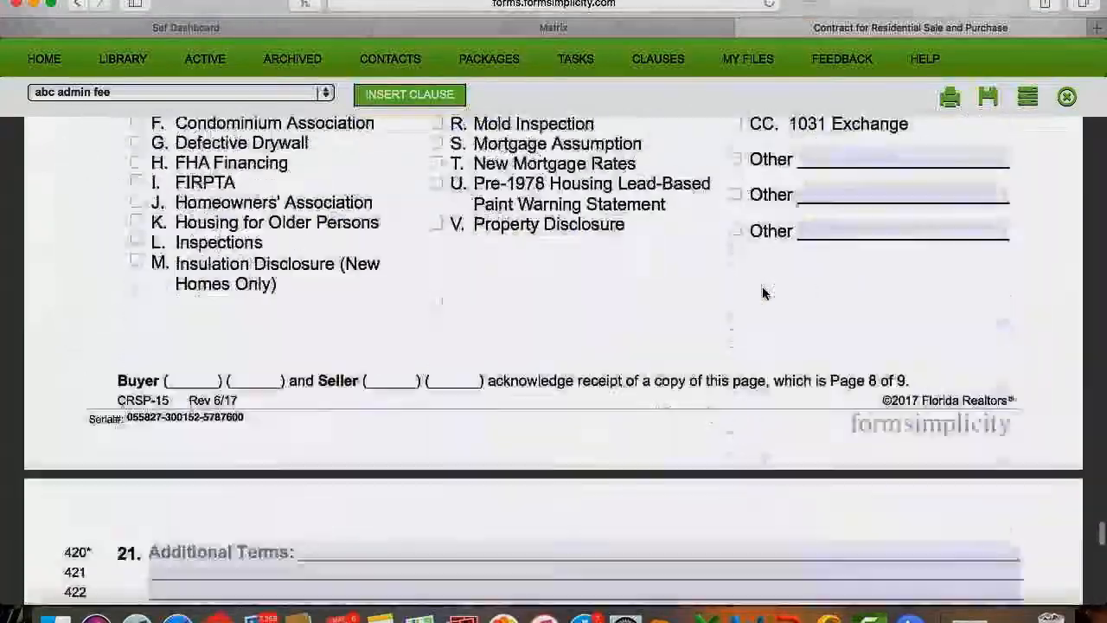
{"action": "scroll", "coordinate": [762, 293], "scroll_direction": "down", "scroll_amount": 2}
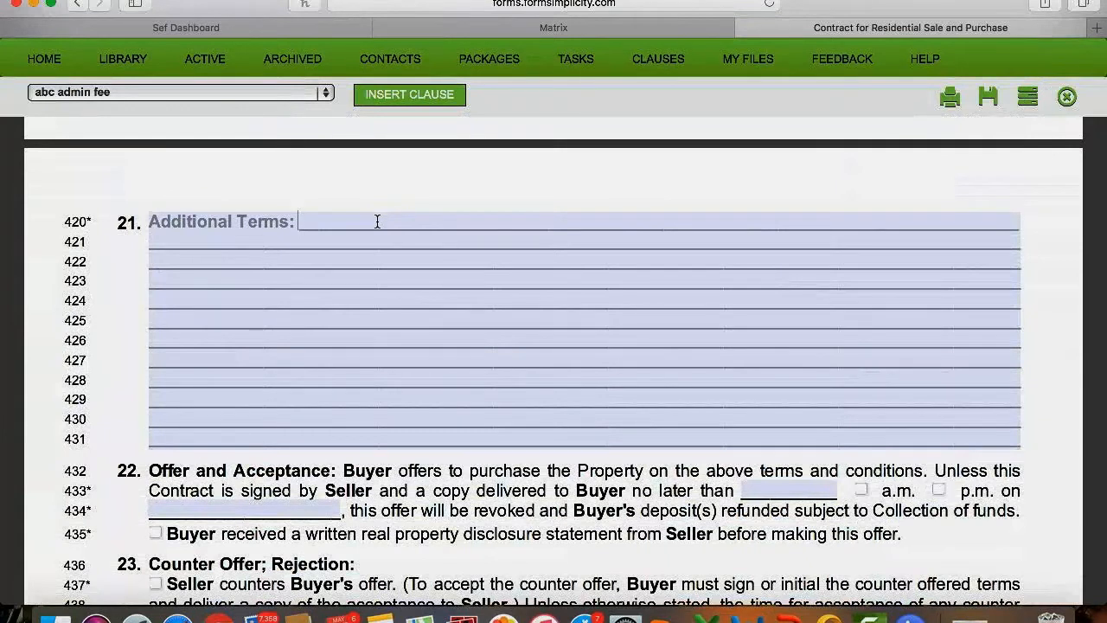
Enter 'Welcome to our Form Simplicity class.' as Additional Terms and save the contract.
{"action": "type", "text": "Welcome to our Formi"}
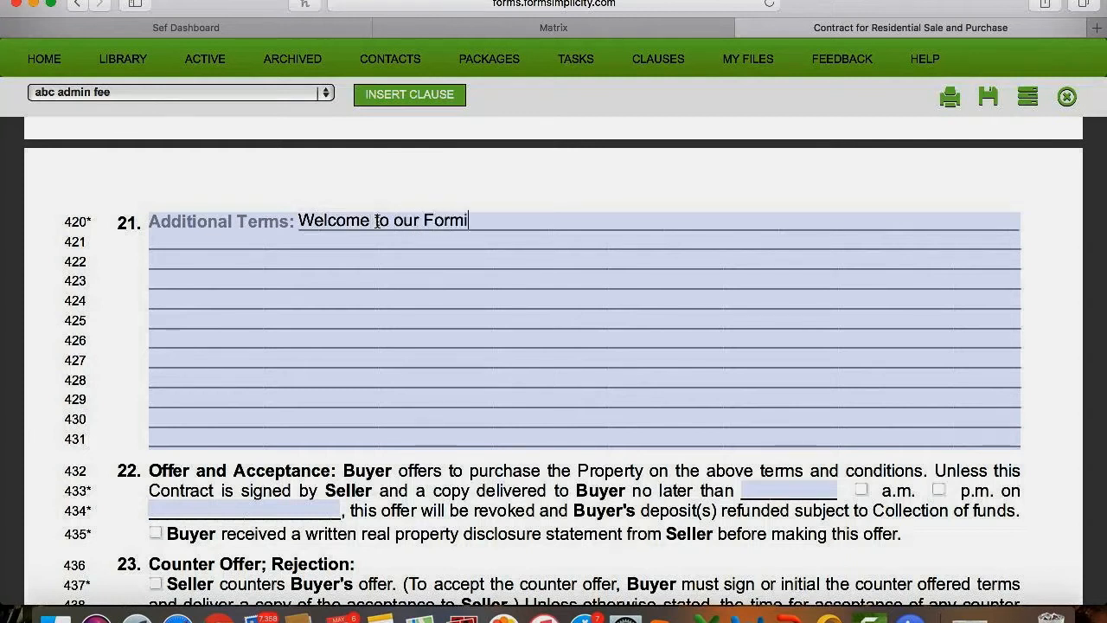
{"action": "key", "text": "BackSpace"}
{"action": "type", "text": " Simplicity class."}
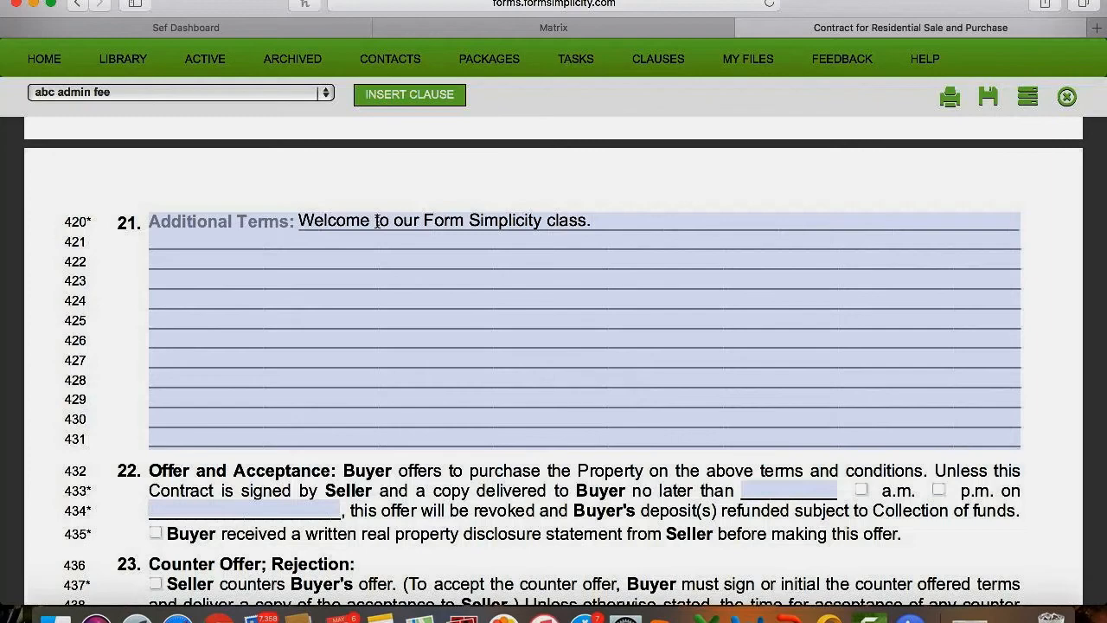
{"action": "scroll", "coordinate": [377, 222], "scroll_direction": "down", "scroll_amount": 10}
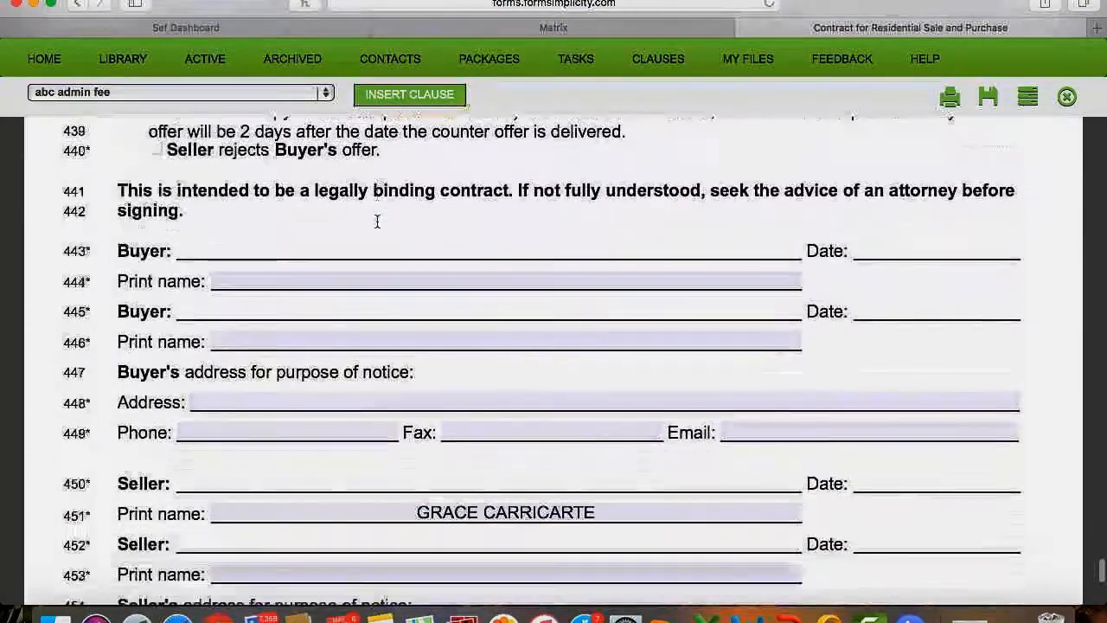
{"action": "scroll", "coordinate": [377, 221], "scroll_direction": "down", "scroll_amount": 3}
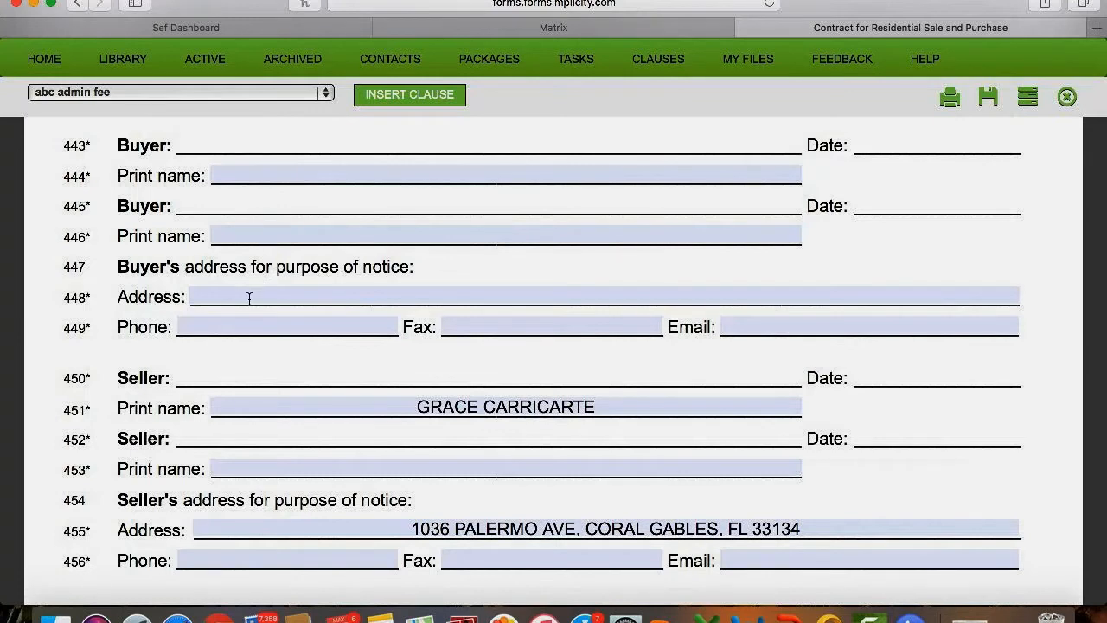
{"action": "scroll", "coordinate": [249, 298], "scroll_direction": "down", "scroll_amount": 3}
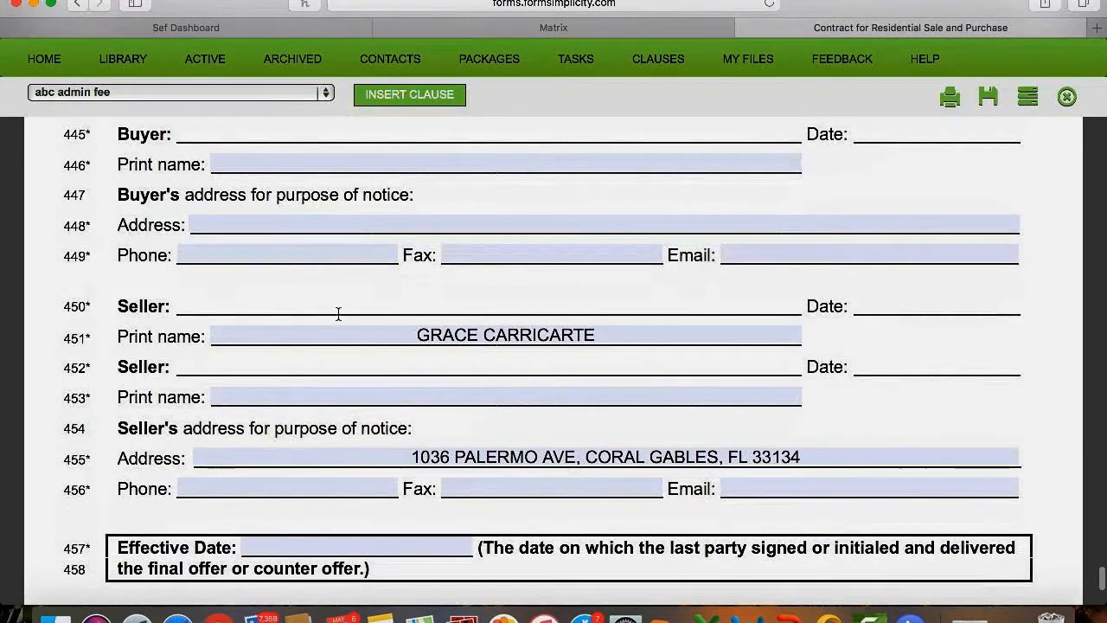
{"action": "scroll", "coordinate": [421, 334], "scroll_direction": "down", "scroll_amount": 10}
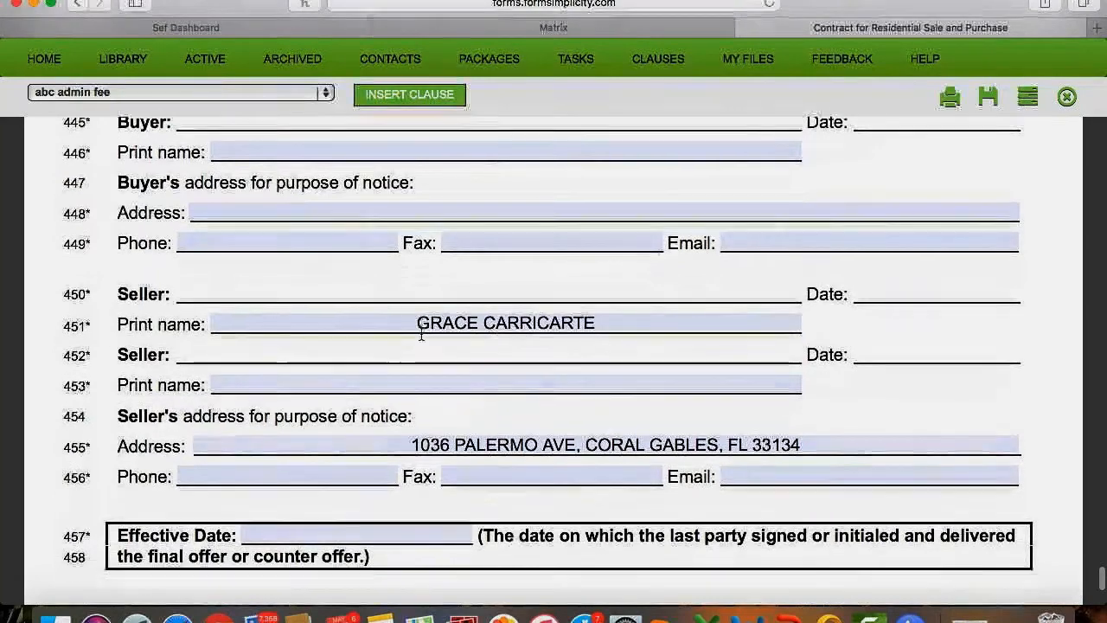
{"action": "scroll", "coordinate": [421, 334], "scroll_direction": "down", "scroll_amount": 1}
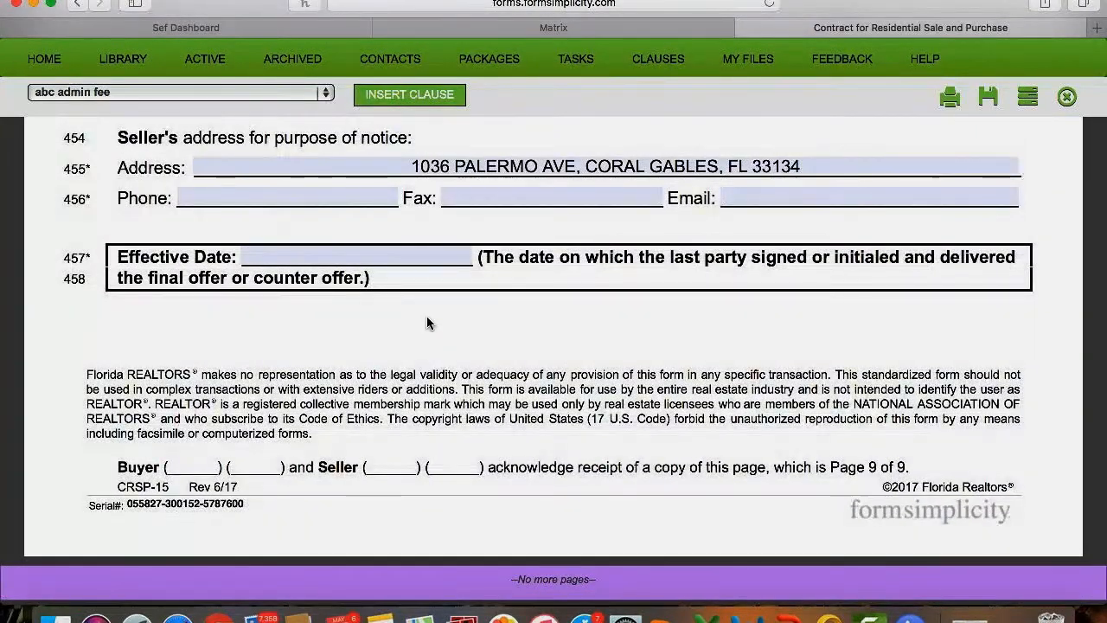
{"action": "left_click", "coordinate": [988, 101]}
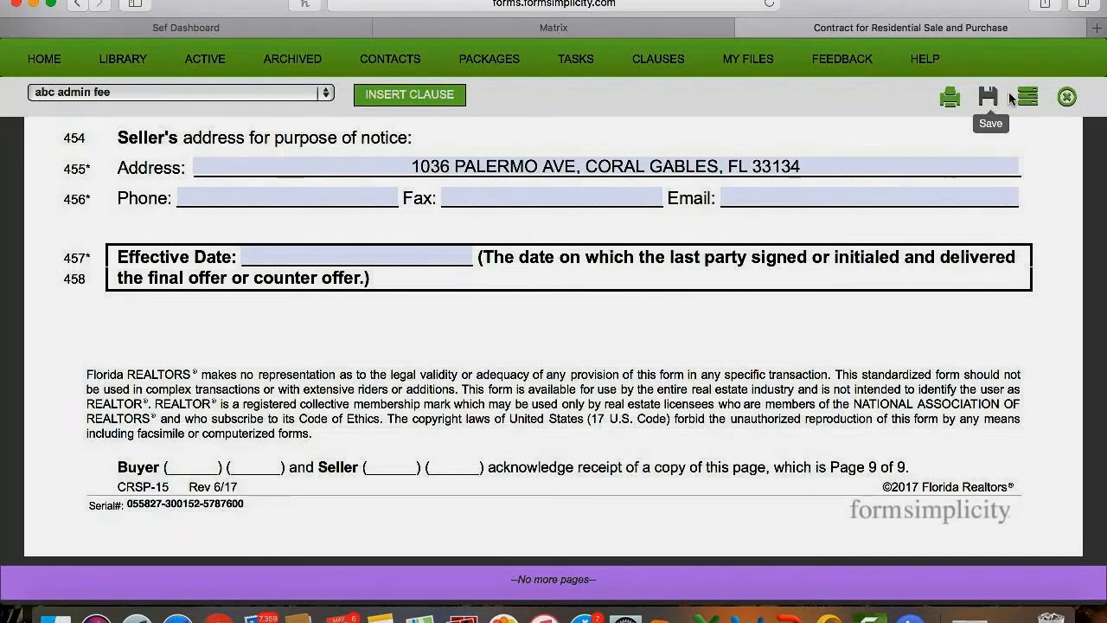
Close the CRSP15 contract, look through the pre-filled Addendum to Contract, then close it.
{"action": "left_click", "coordinate": [1066, 96]}
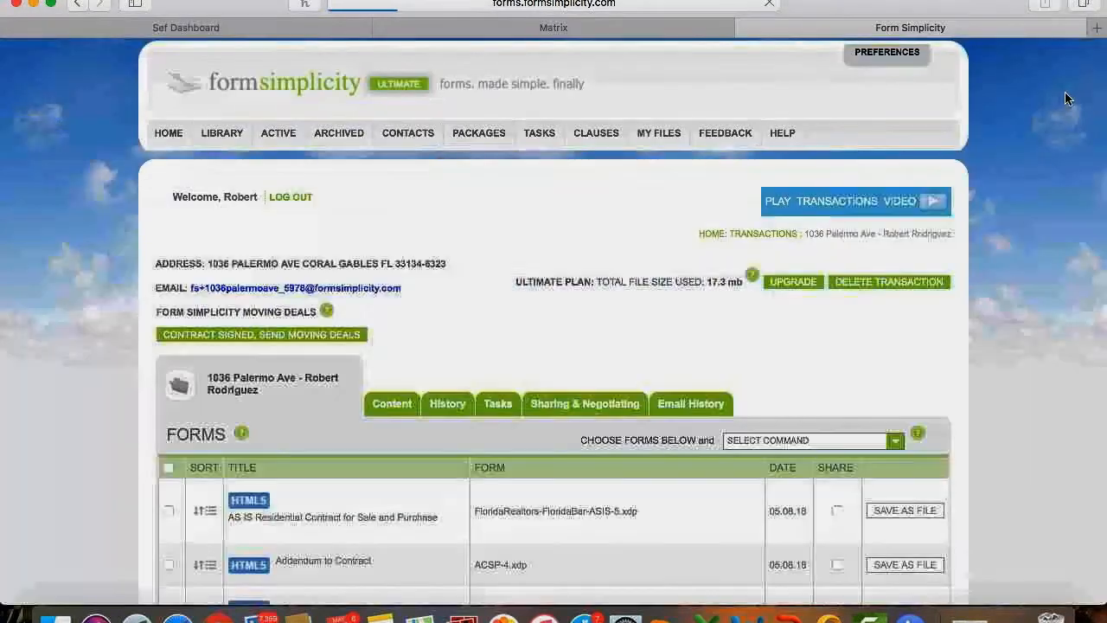
{"action": "scroll", "coordinate": [453, 467], "scroll_direction": "down", "scroll_amount": 5}
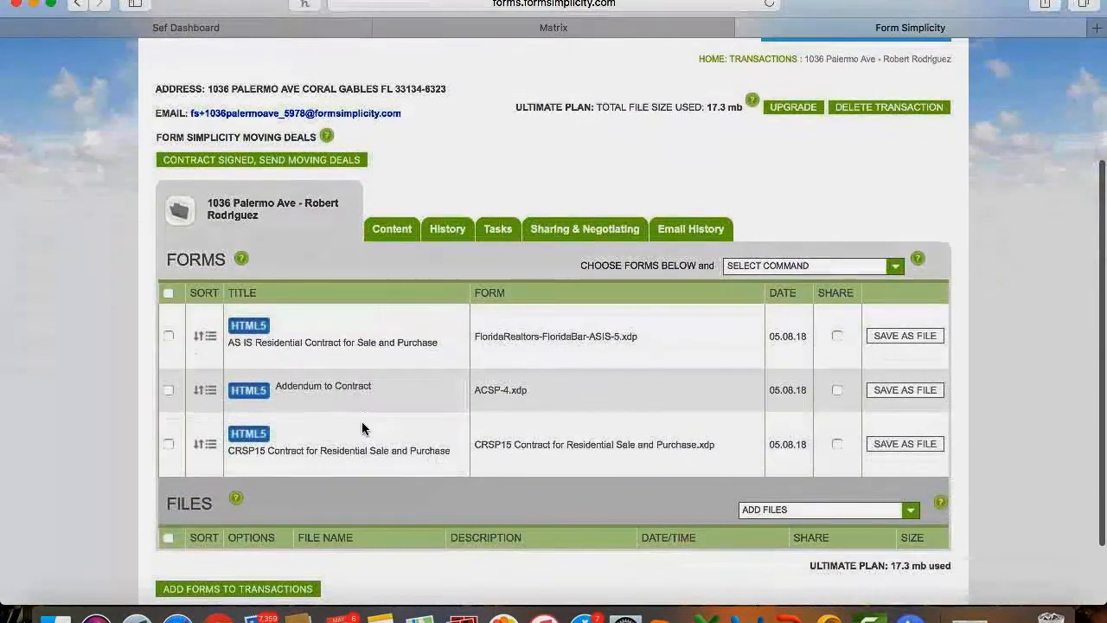
{"action": "left_click", "coordinate": [343, 390]}
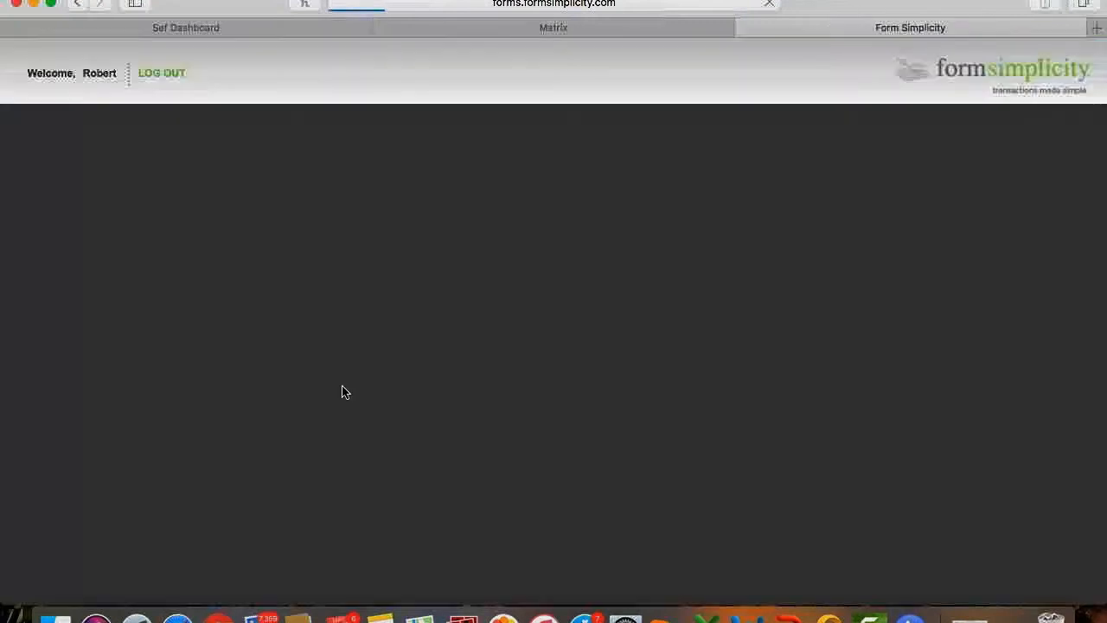
{"action": "scroll", "coordinate": [342, 388], "scroll_direction": "down", "scroll_amount": 4}
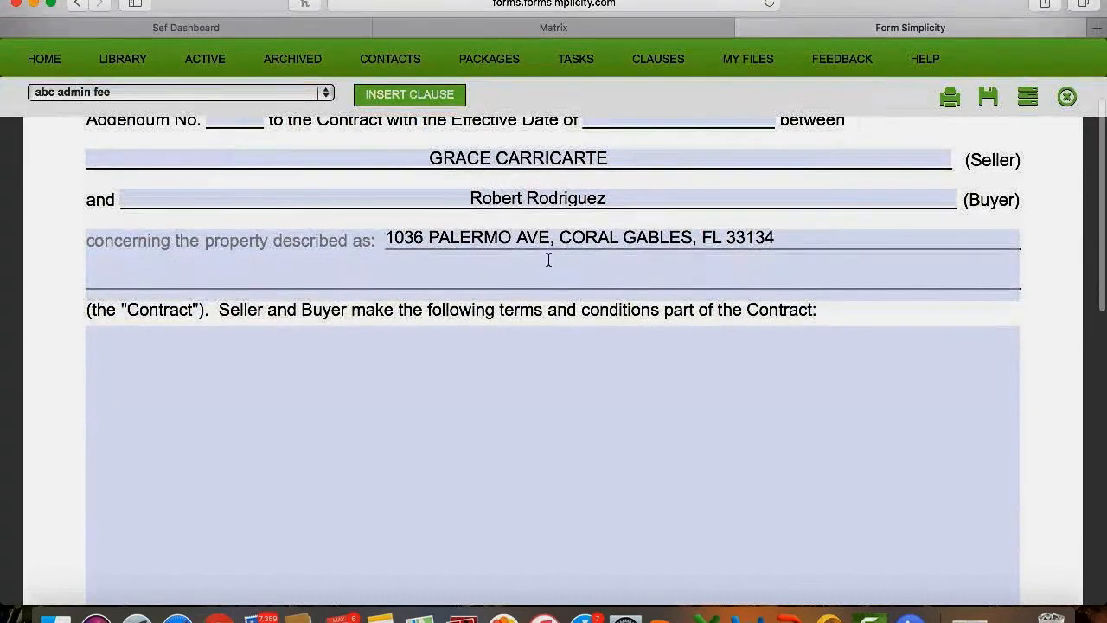
{"action": "scroll", "coordinate": [600, 267], "scroll_direction": "down", "scroll_amount": 3}
{"action": "scroll", "coordinate": [601, 267], "scroll_direction": "down", "scroll_amount": 5}
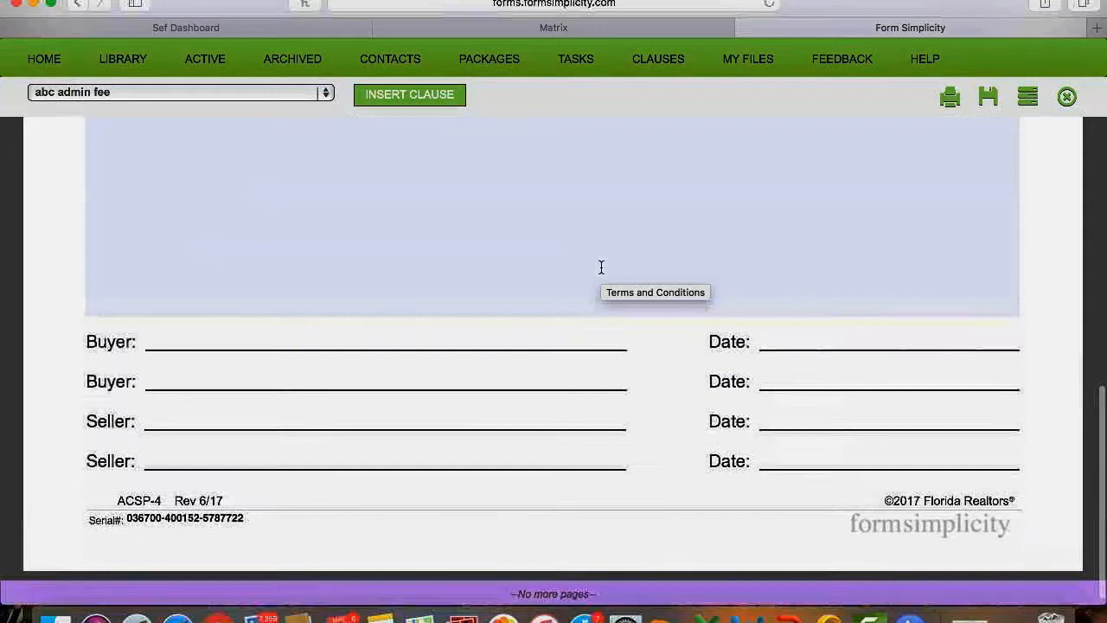
{"action": "scroll", "coordinate": [601, 267], "scroll_direction": "up", "scroll_amount": 10}
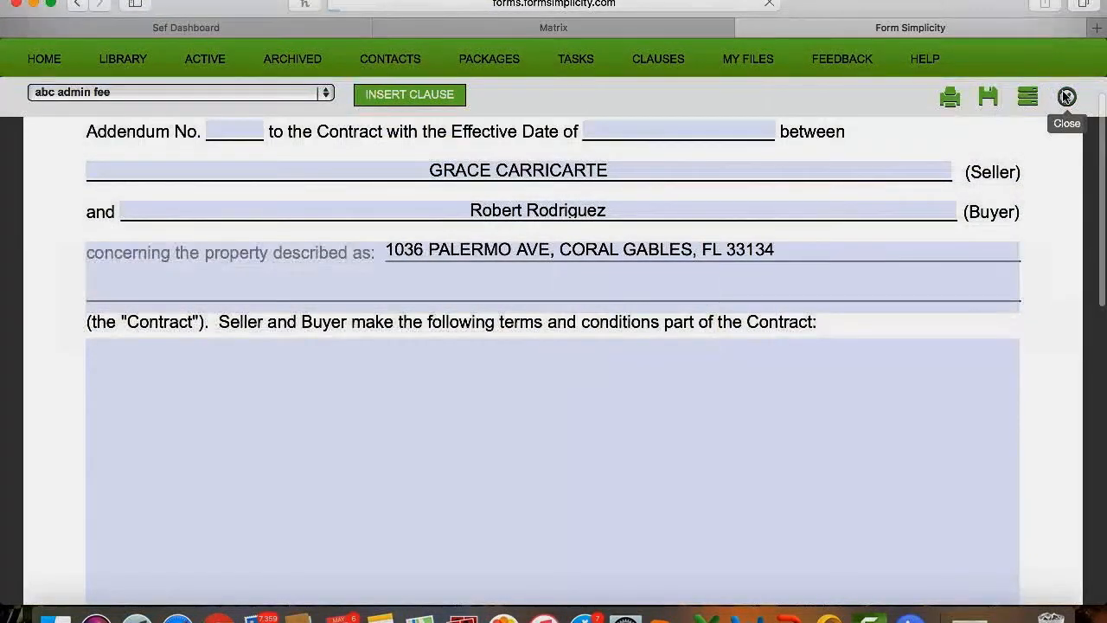
{"action": "left_click", "coordinate": [1066, 96]}
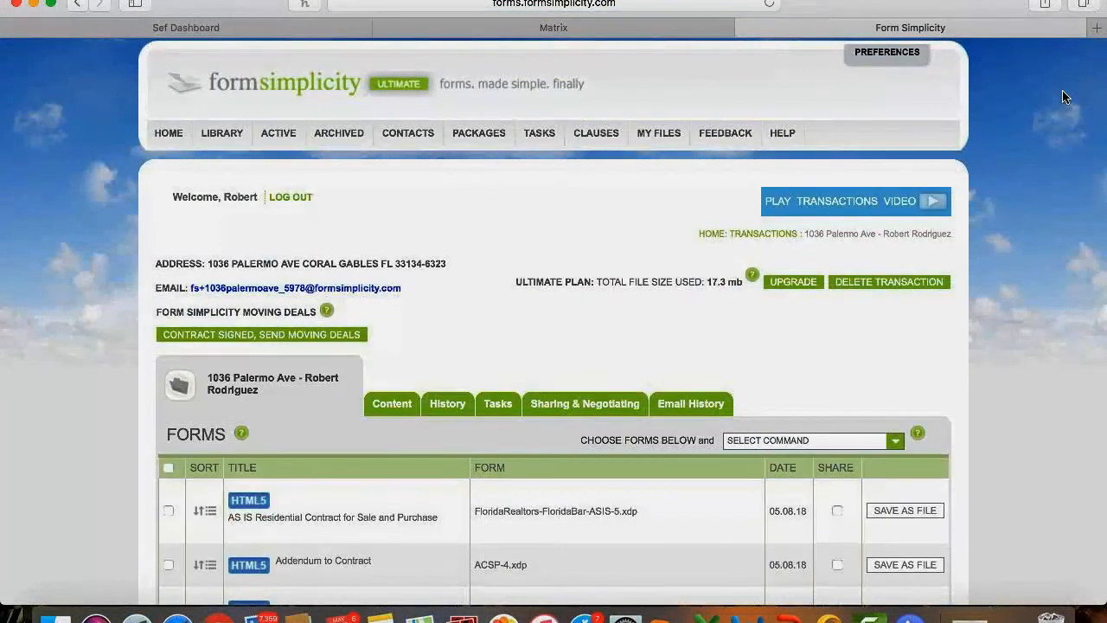
Open the Blank Form Library and switch to its Forms Packages list.
{"action": "scroll", "coordinate": [705, 290], "scroll_direction": "down", "scroll_amount": 5}
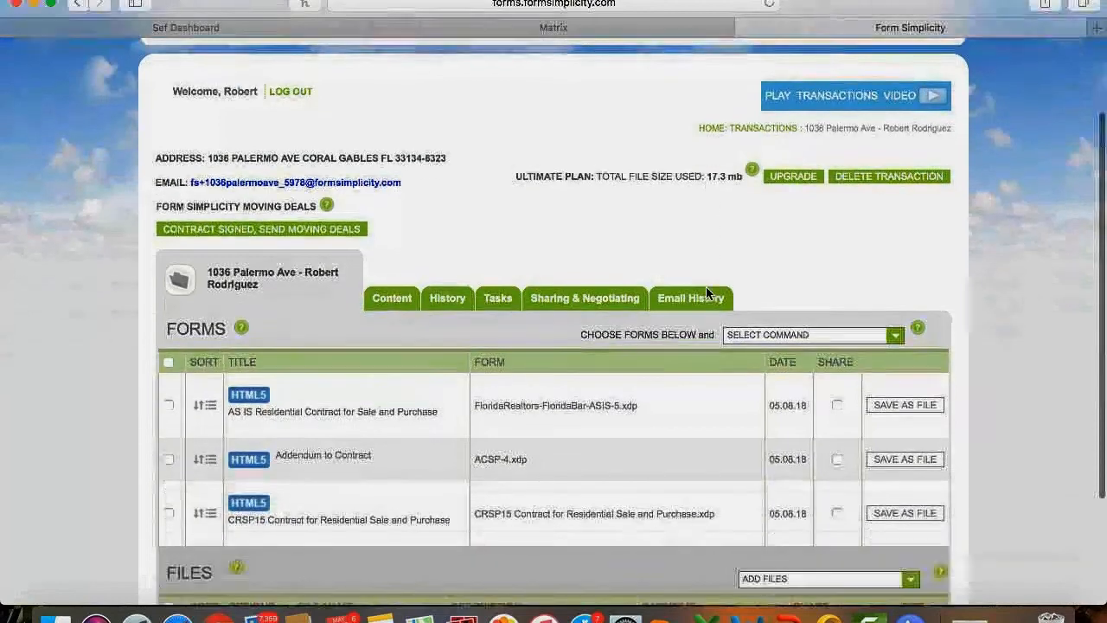
{"action": "scroll", "coordinate": [706, 294], "scroll_direction": "down", "scroll_amount": 1}
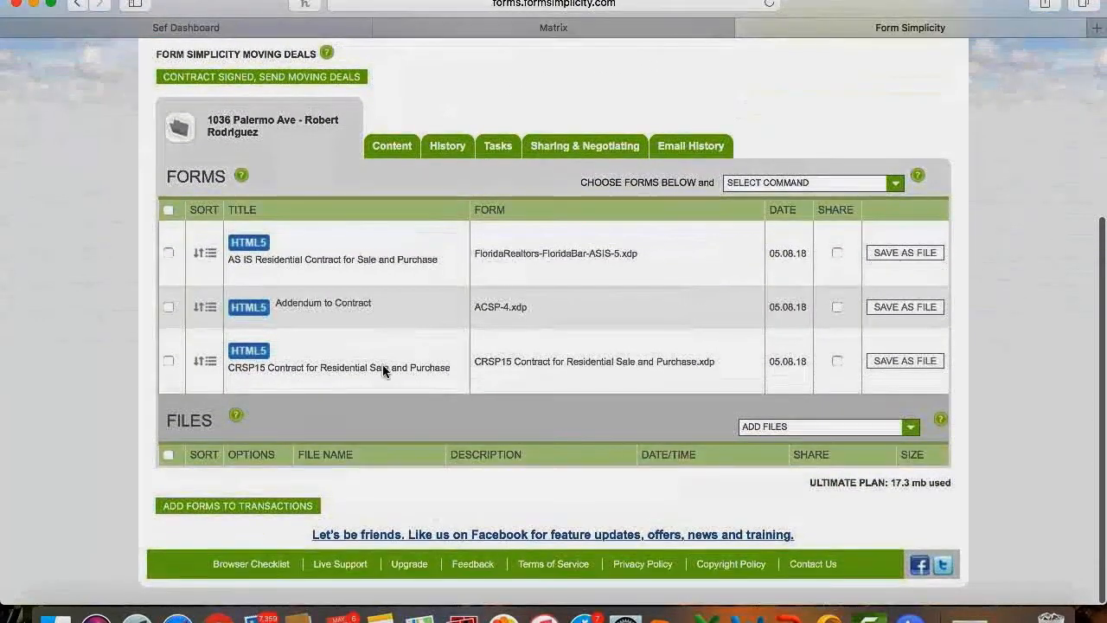
{"action": "left_click", "coordinate": [220, 506]}
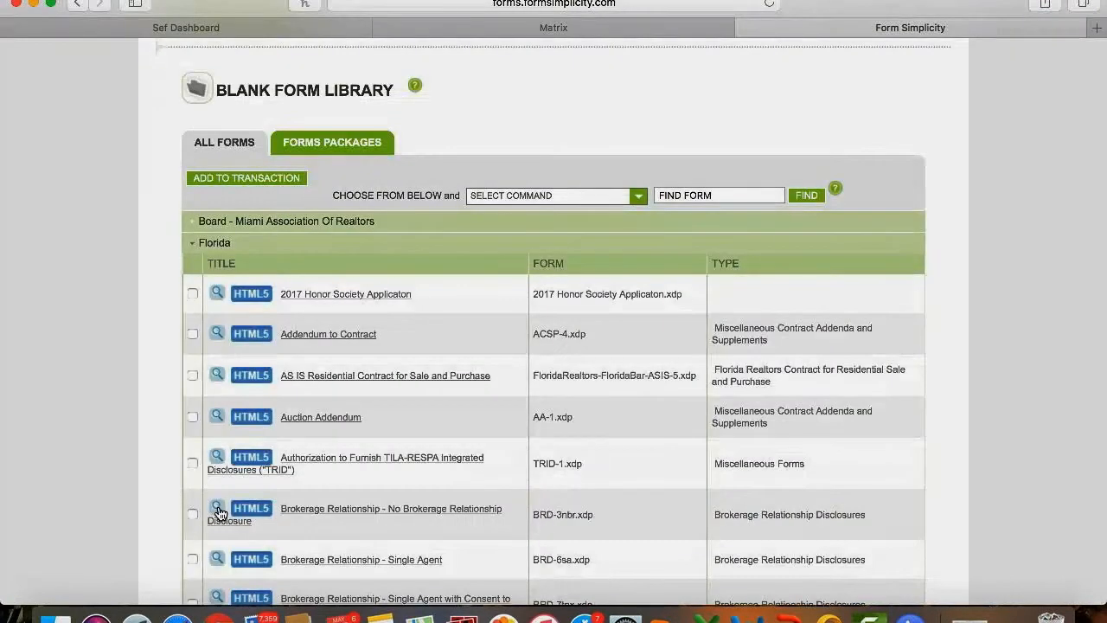
{"action": "left_click", "coordinate": [349, 147]}
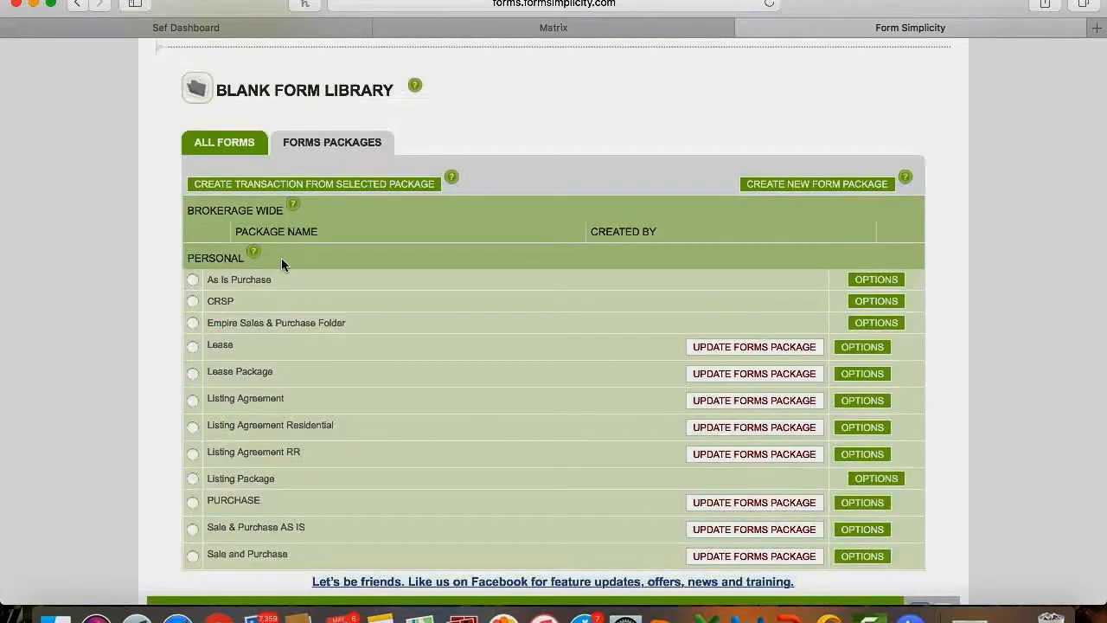
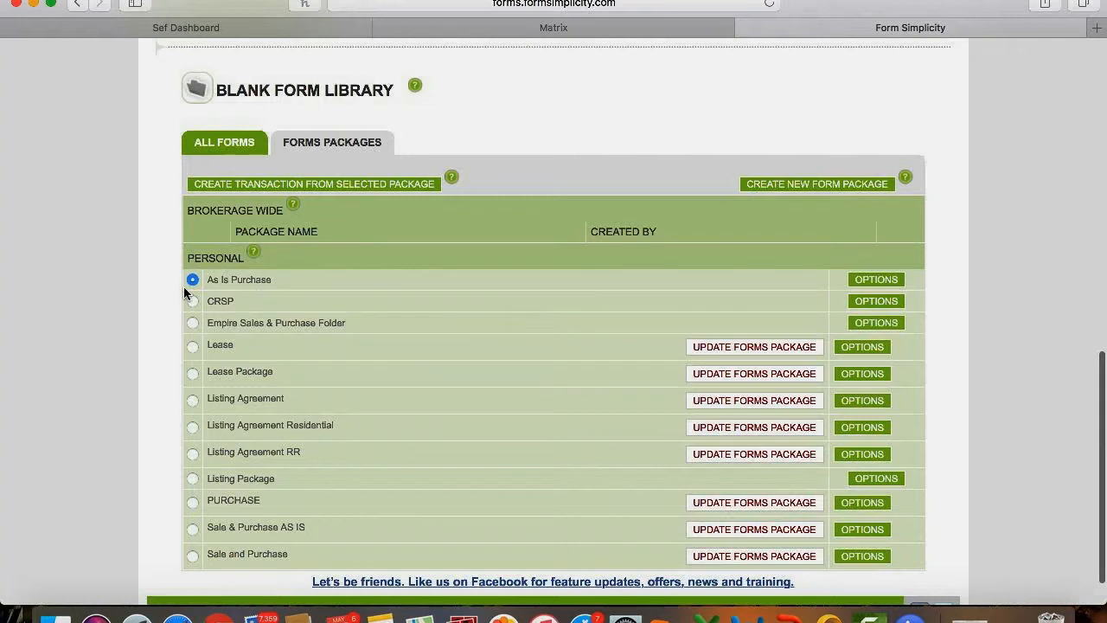
Cancel starting a transaction from the package and close the Blank Form Library.
{"action": "left_click", "coordinate": [317, 187]}
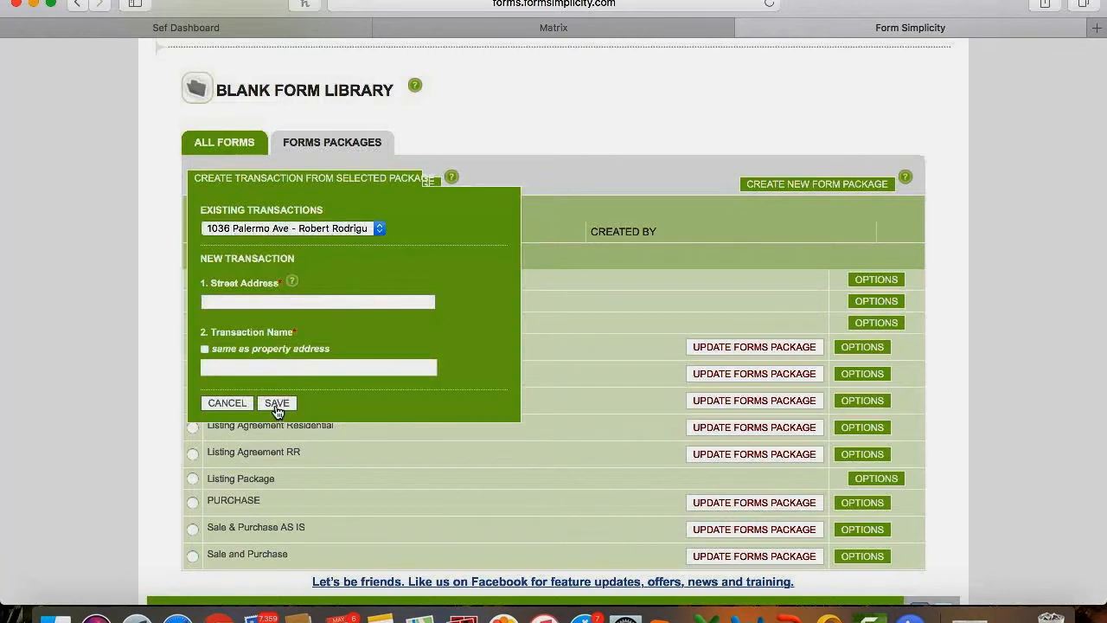
{"action": "left_click", "coordinate": [227, 403]}
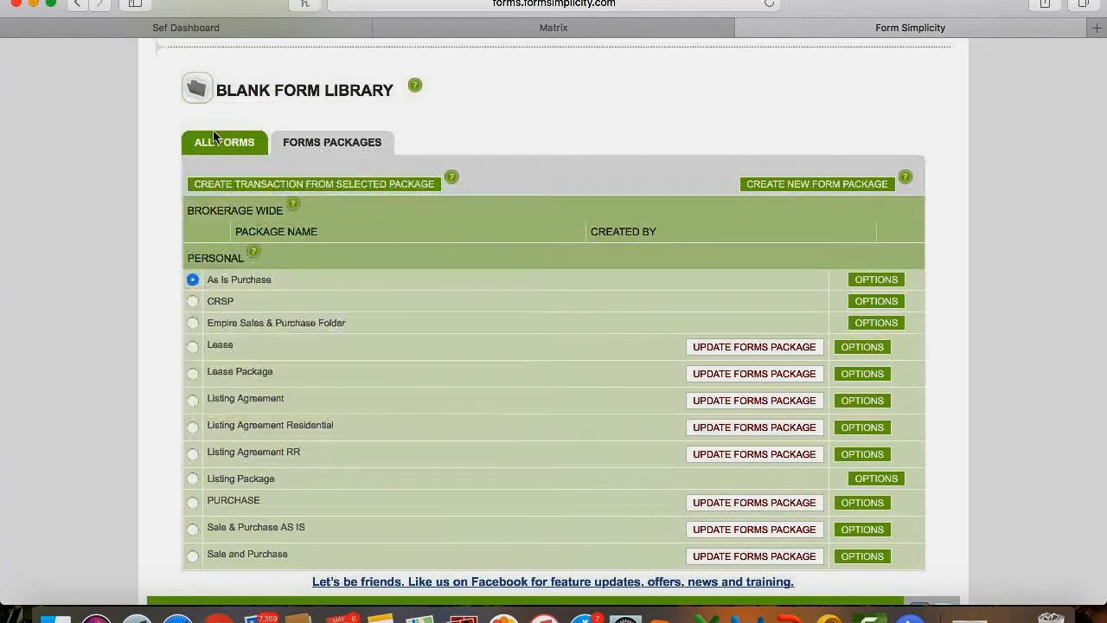
{"action": "scroll", "coordinate": [124, 309], "scroll_direction": "down", "scroll_amount": 2}
{"action": "scroll", "coordinate": [124, 309], "scroll_direction": "up", "scroll_amount": 4}
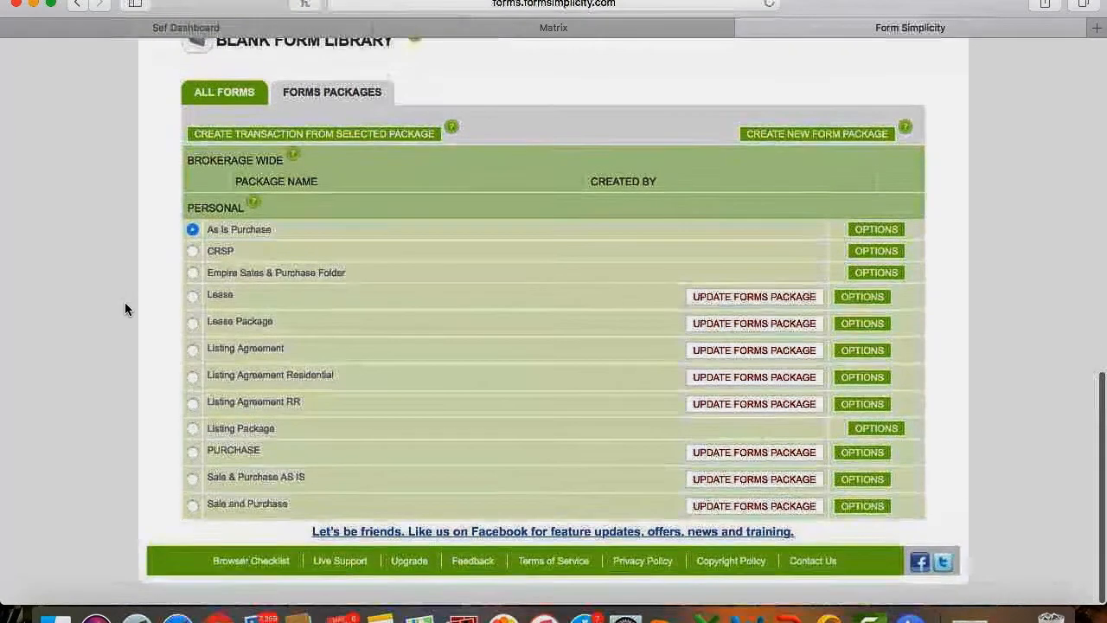
{"action": "scroll", "coordinate": [124, 309], "scroll_direction": "up", "scroll_amount": 5}
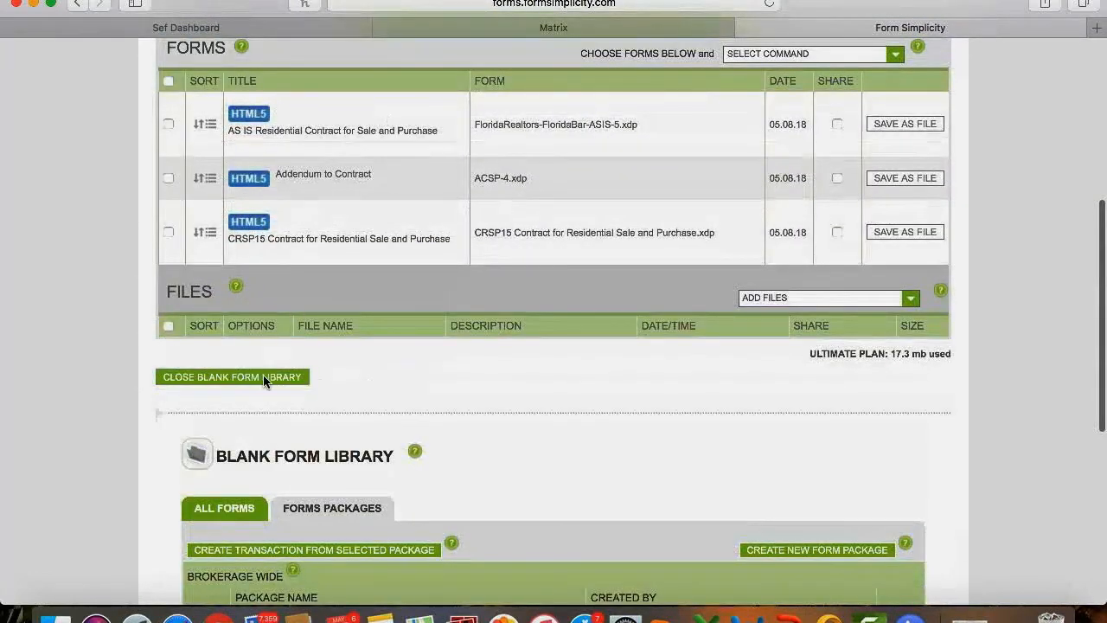
{"action": "left_click", "coordinate": [265, 378]}
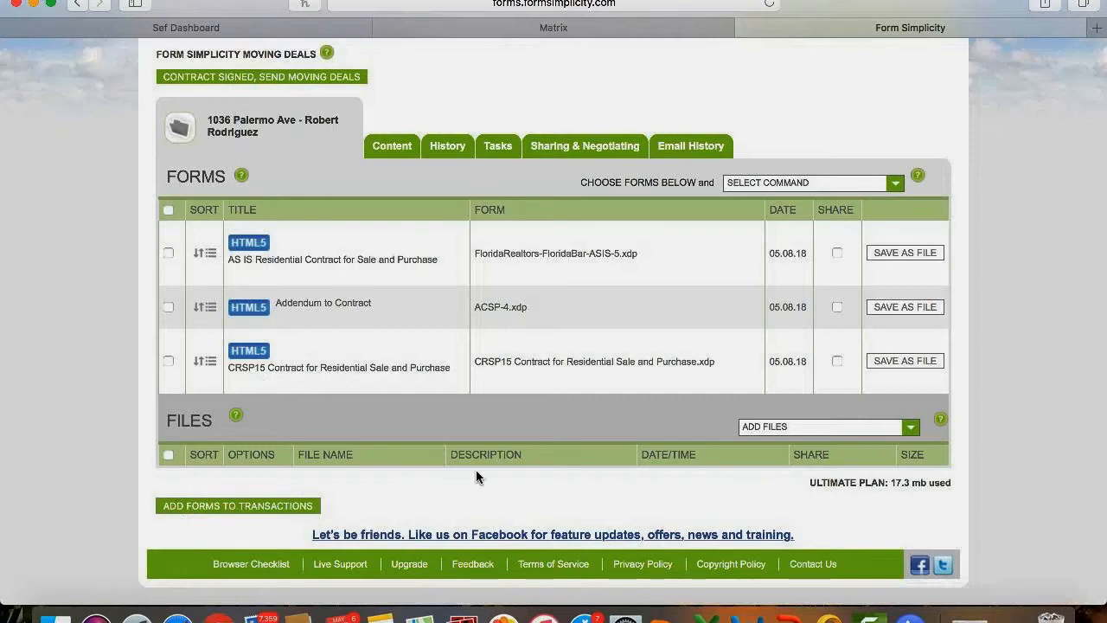
Highlight the FORMS and FILES headings on the transaction page.
{"action": "scroll", "coordinate": [475, 477], "scroll_direction": "down", "scroll_amount": 1}
{"action": "double_click", "coordinate": [166, 419]}
{"action": "left_click_drag", "start_coordinate": [161, 179], "coordinate": [224, 178]}
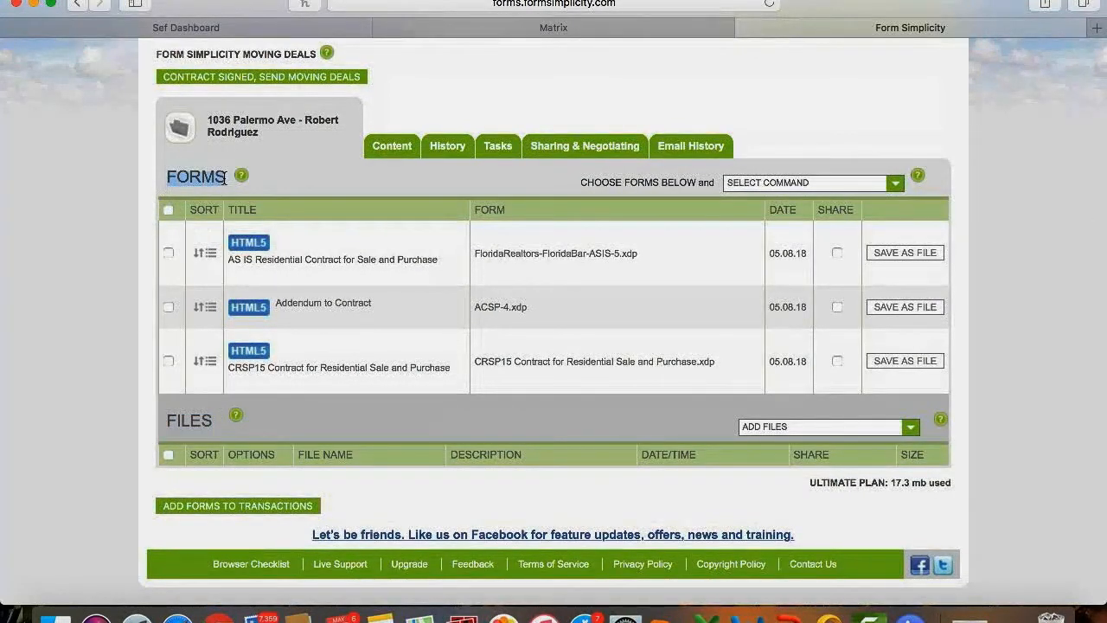
{"action": "left_click", "coordinate": [264, 170]}
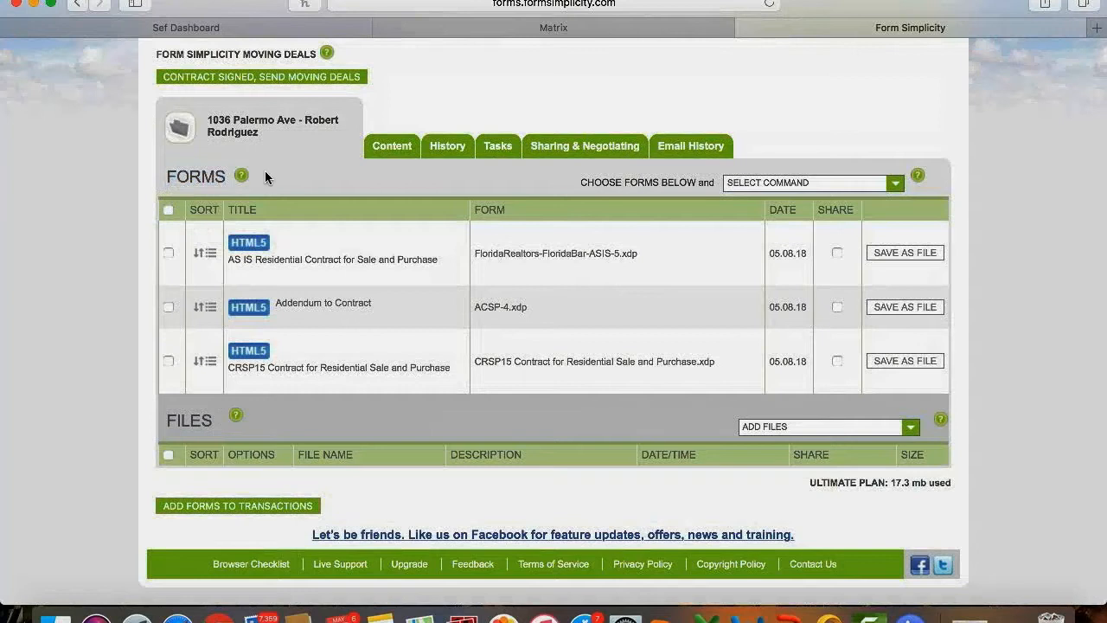
{"action": "left_click_drag", "start_coordinate": [164, 421], "coordinate": [198, 420]}
{"action": "left_click", "coordinate": [770, 431]}
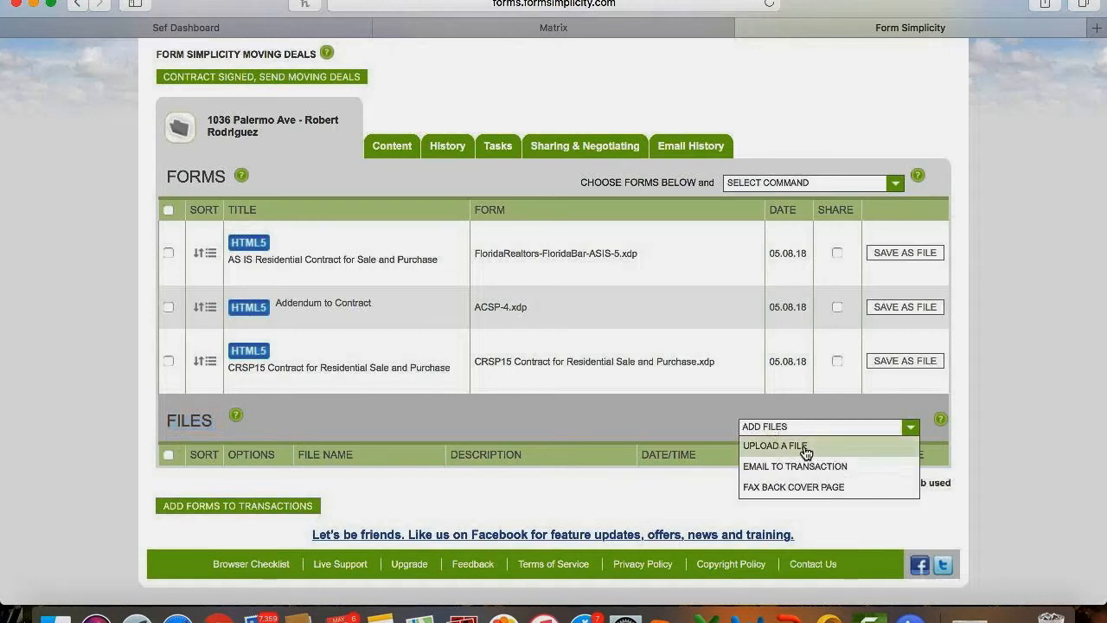
{"action": "left_click", "coordinate": [805, 450]}
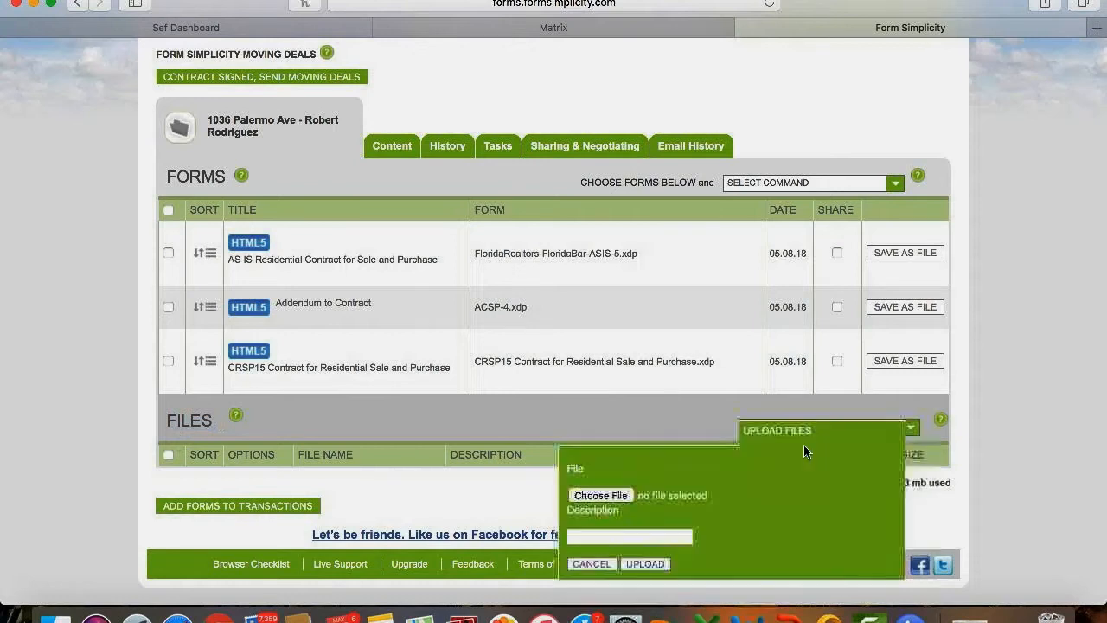
{"action": "left_click", "coordinate": [597, 496]}
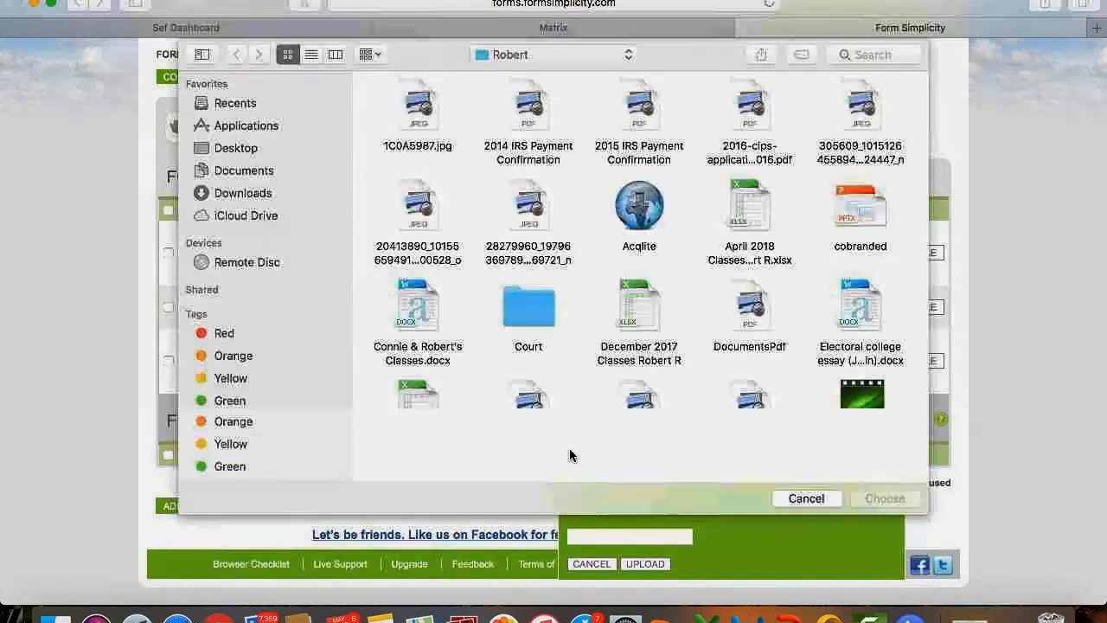
{"action": "left_click", "coordinate": [242, 148]}
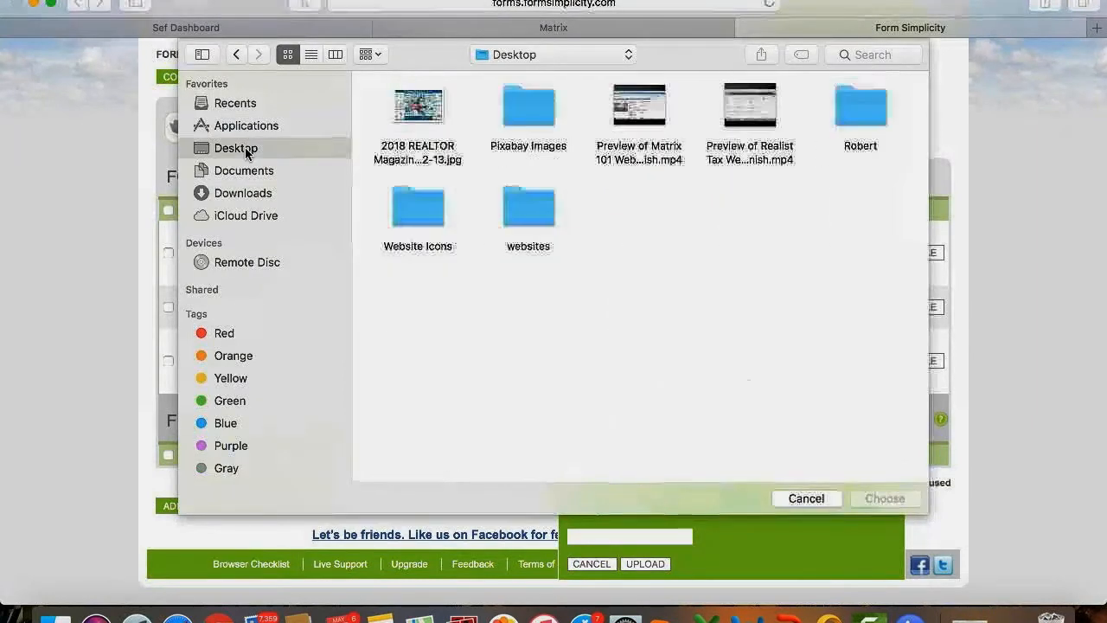
{"action": "left_click", "coordinate": [246, 171]}
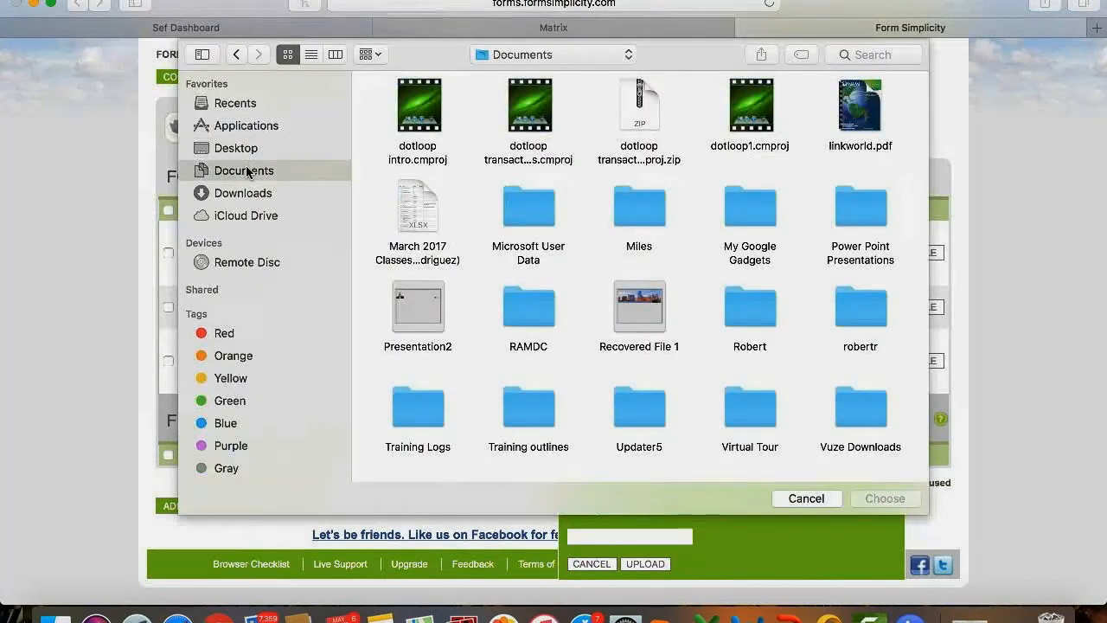
{"action": "left_click", "coordinate": [796, 502]}
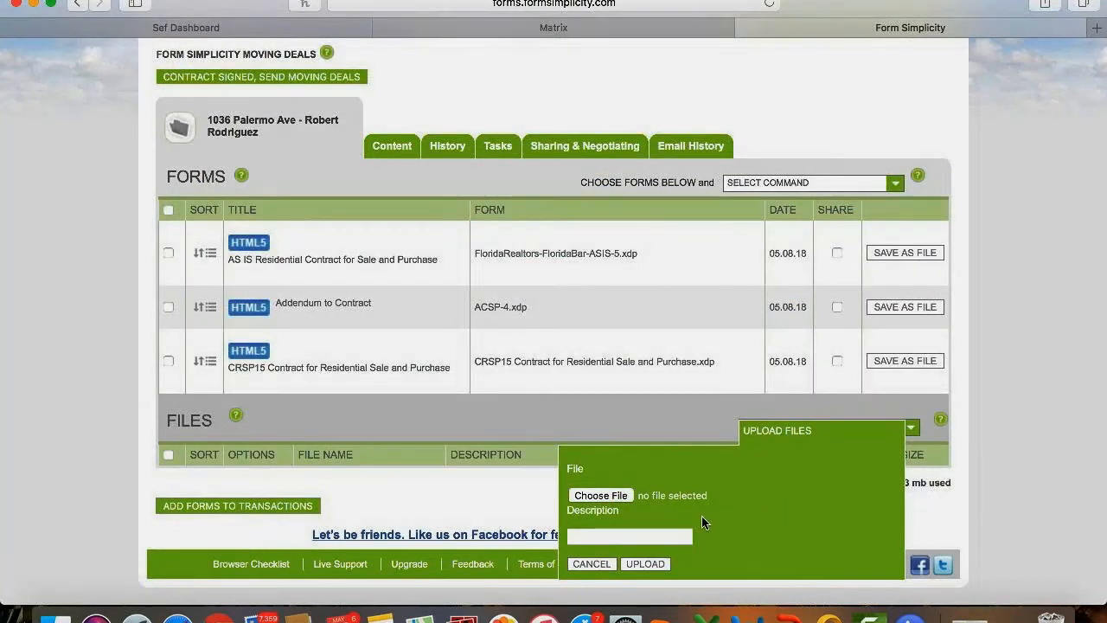
{"action": "left_click", "coordinate": [595, 565]}
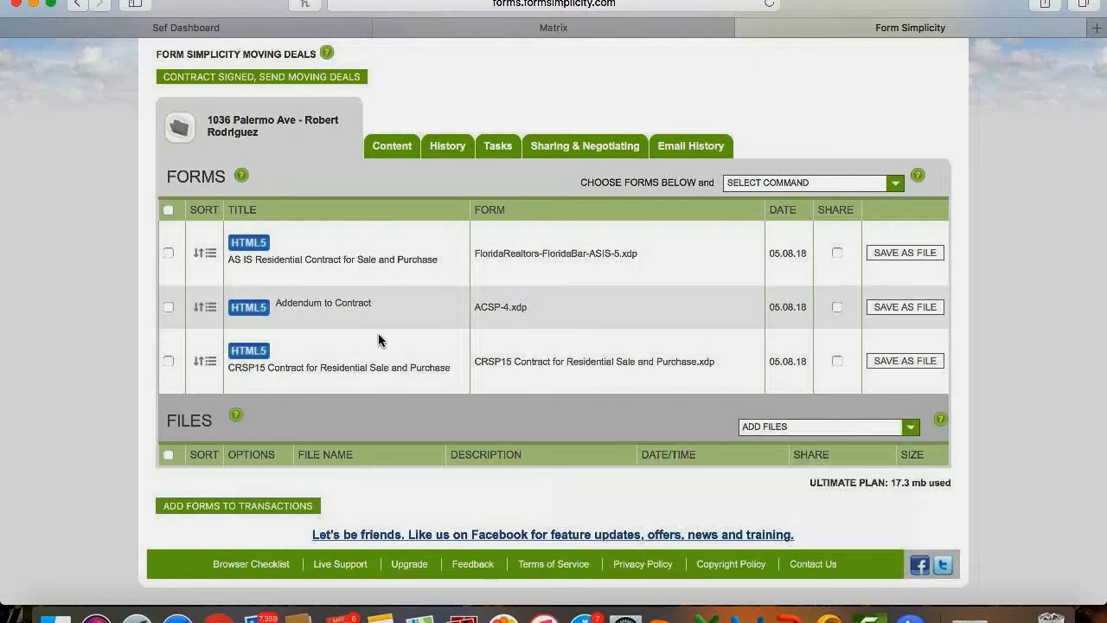
{"action": "left_click", "coordinate": [806, 429]}
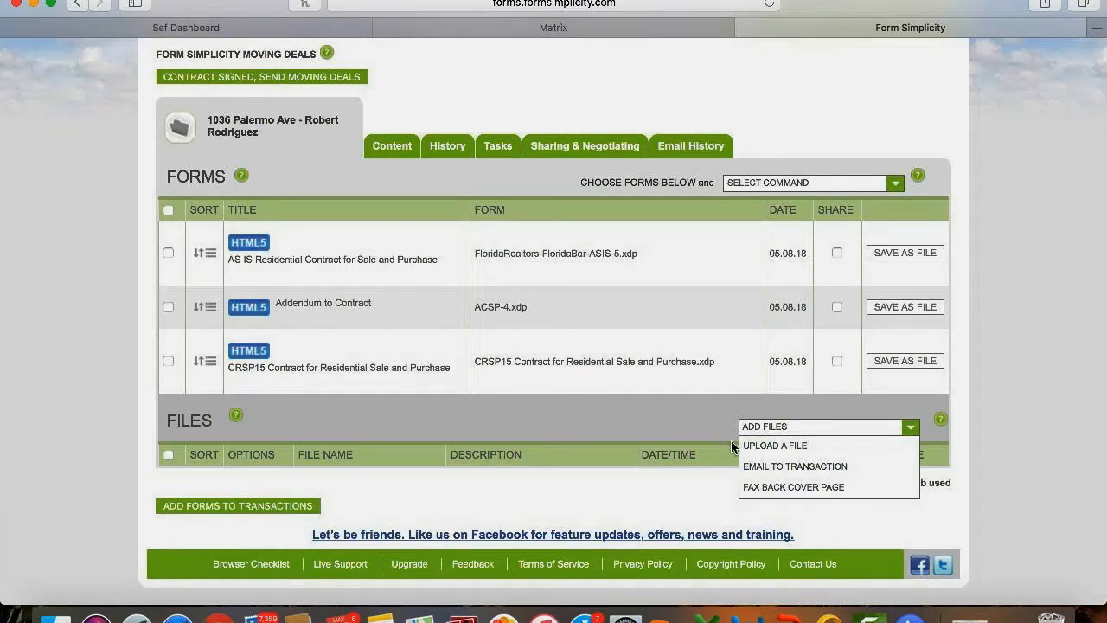
{"action": "left_click", "coordinate": [781, 427]}
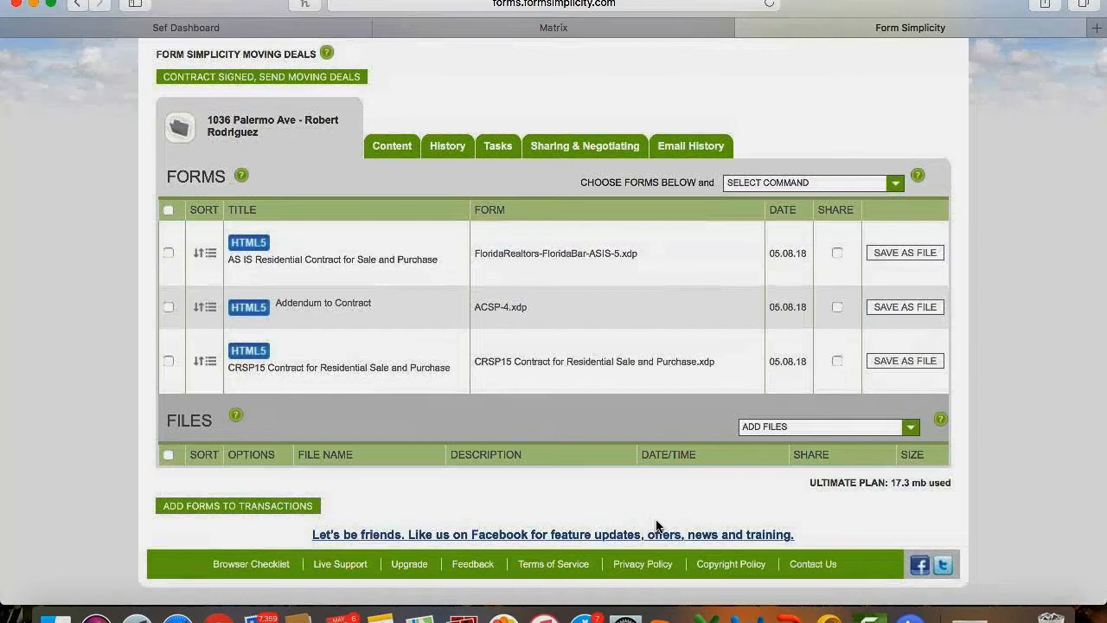
{"action": "scroll", "coordinate": [656, 525], "scroll_direction": "up", "scroll_amount": 2}
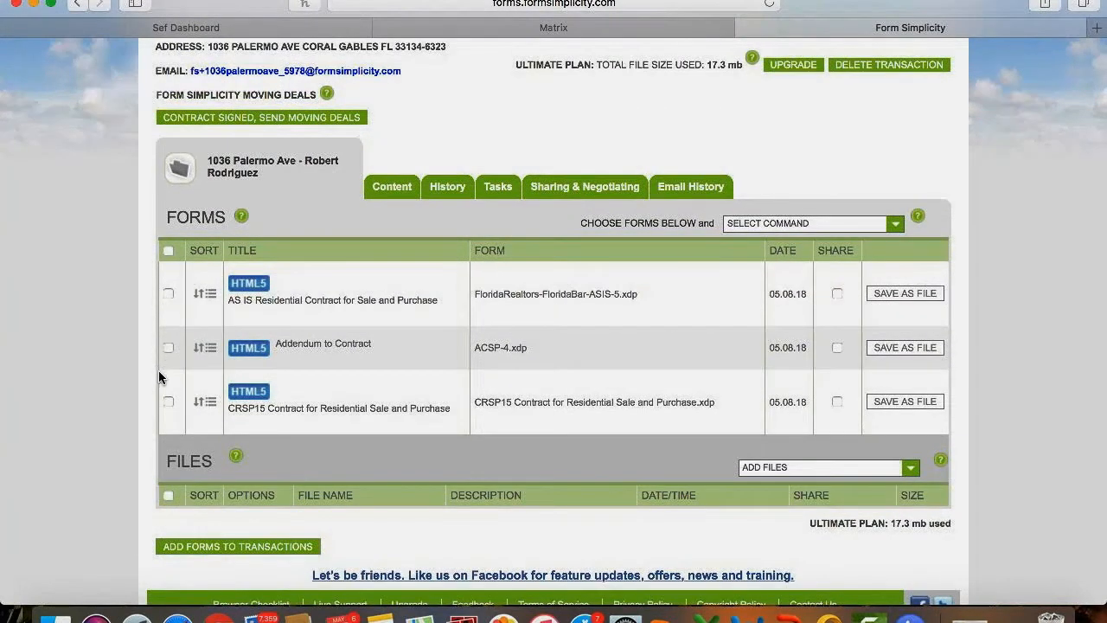
Tick the CRSP15 Contract and choose to email it.
{"action": "left_click", "coordinate": [165, 401]}
{"action": "left_click", "coordinate": [833, 226]}
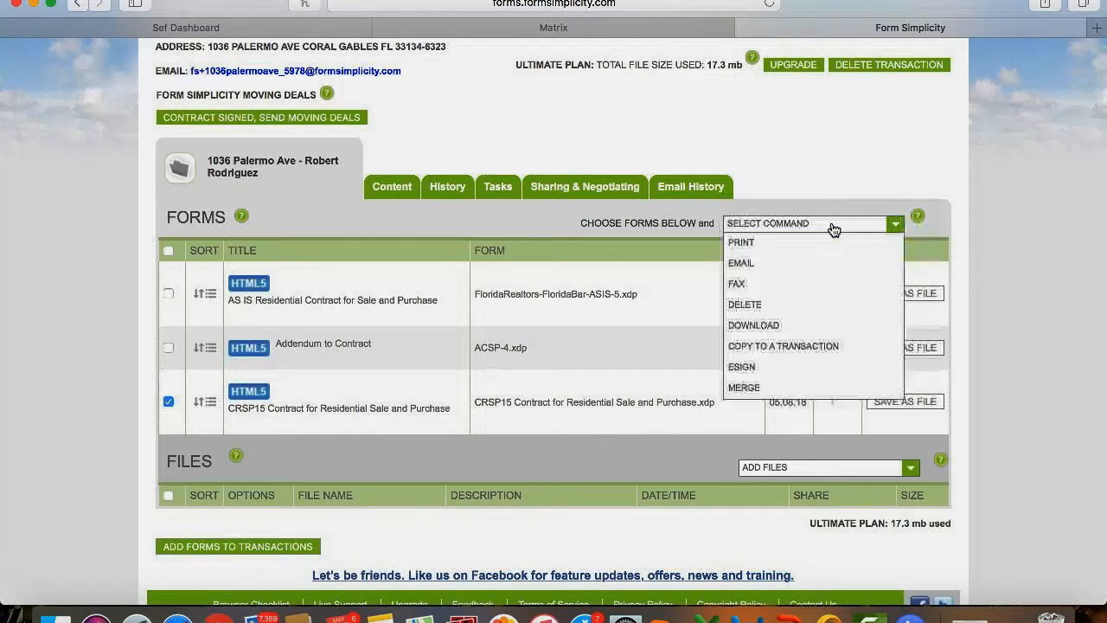
{"action": "left_click", "coordinate": [785, 262]}
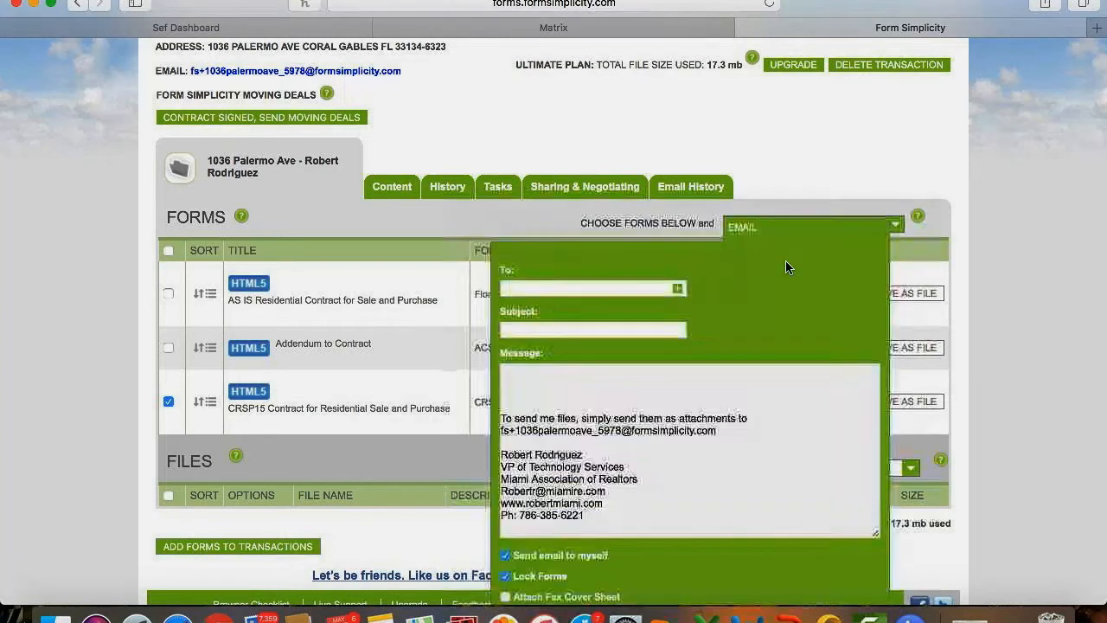
Address the email to the user's e-mail address with subject 'Contract for purchase'.
{"action": "left_click", "coordinate": [598, 290]}
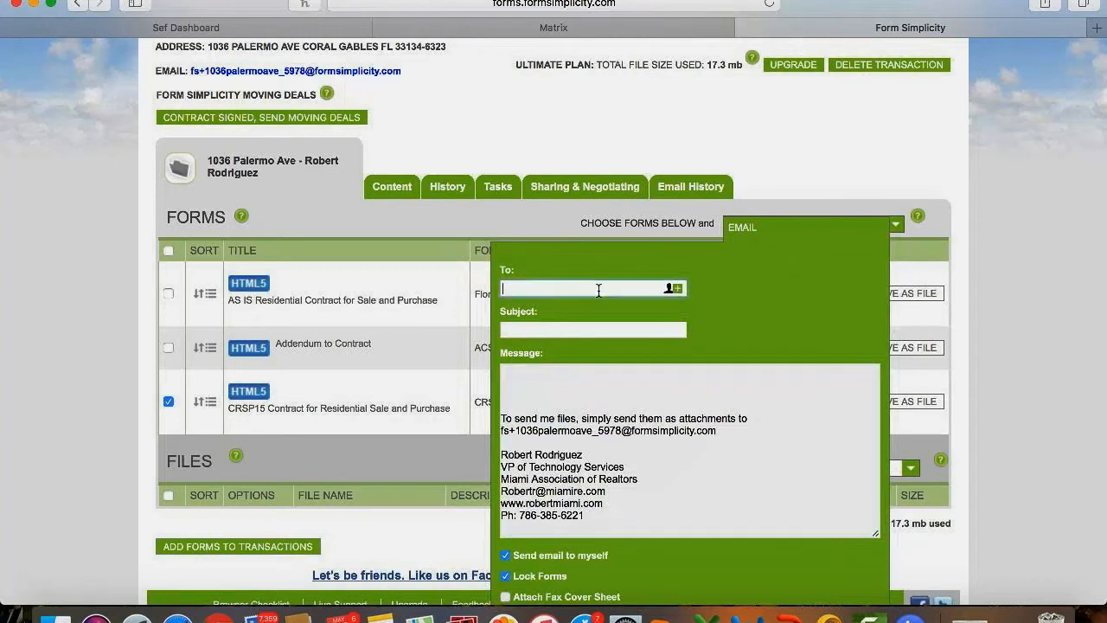
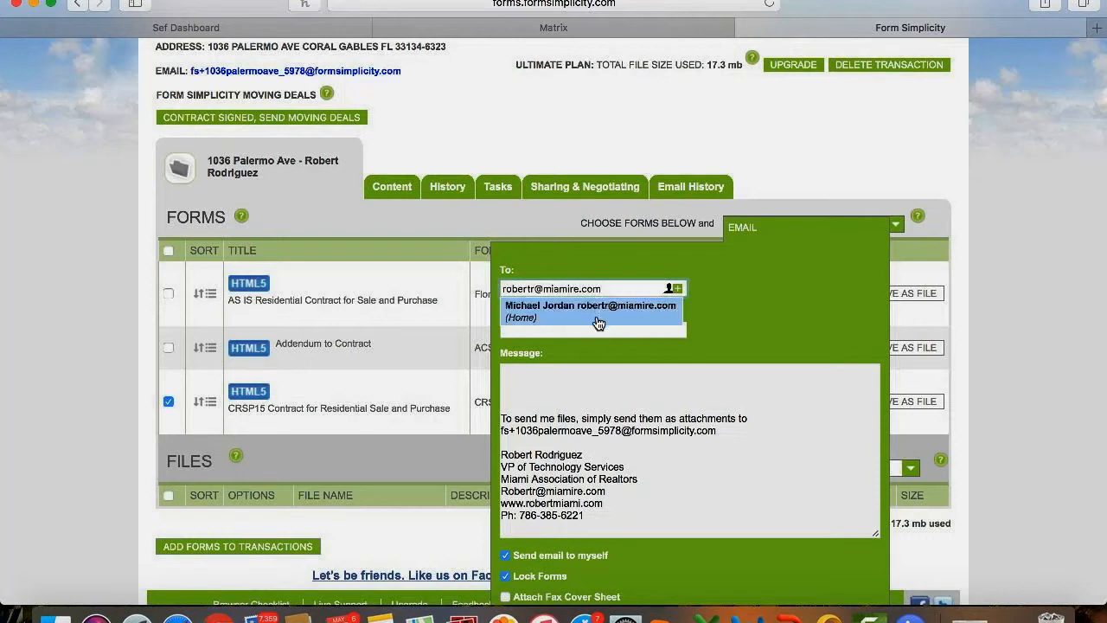
{"action": "left_click", "coordinate": [592, 334]}
{"action": "type", "text": "Contract for pur"}
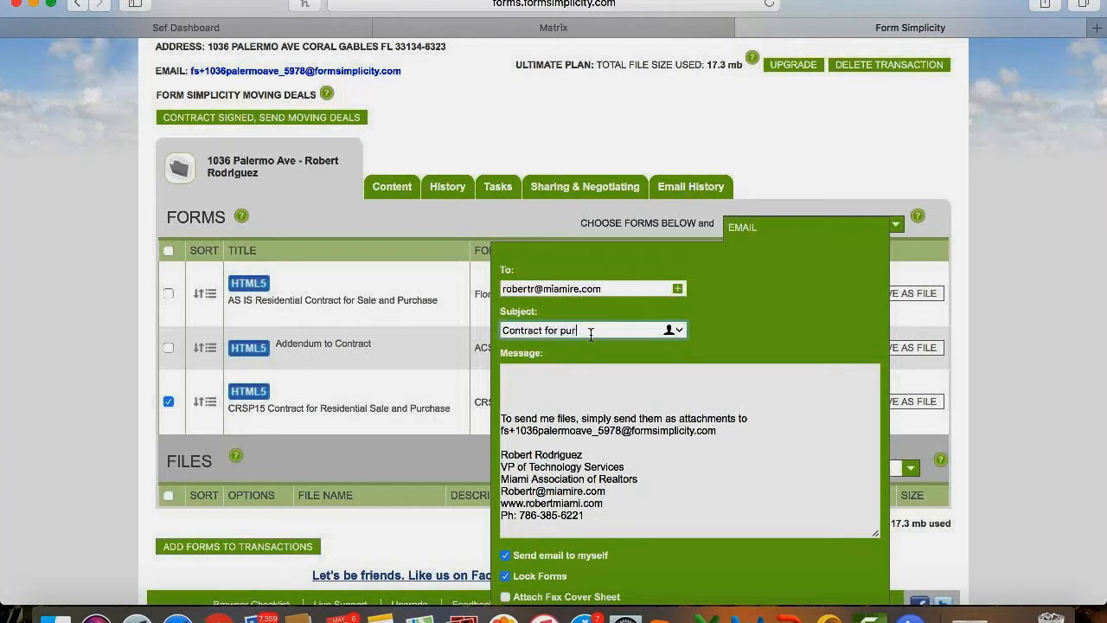
{"action": "type", "text": "chase"}
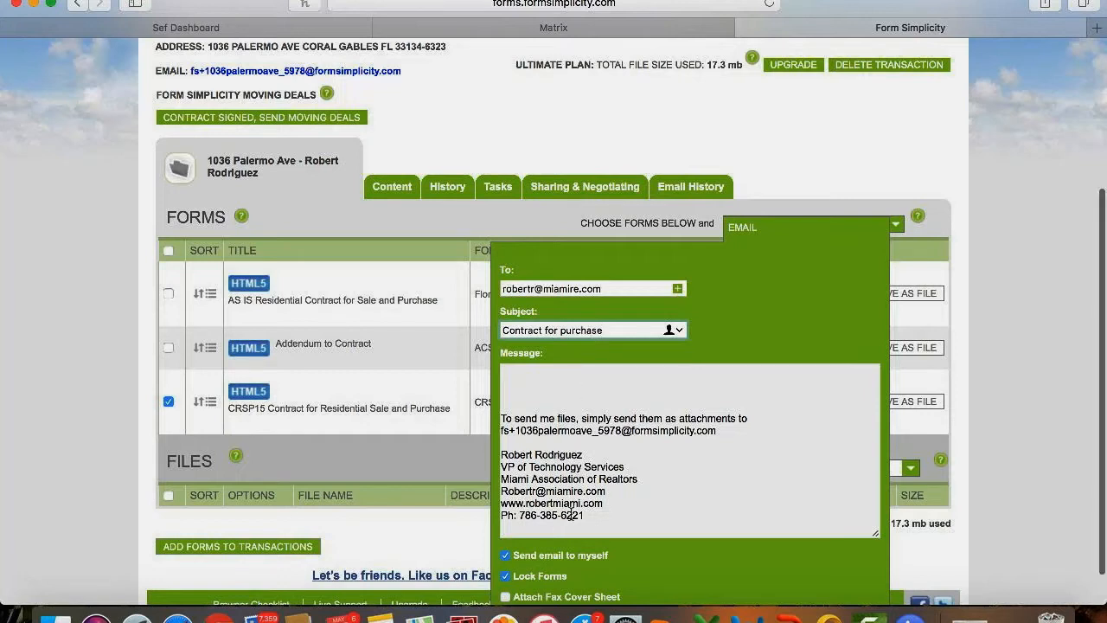
{"action": "scroll", "coordinate": [570, 516], "scroll_direction": "down", "scroll_amount": 1}
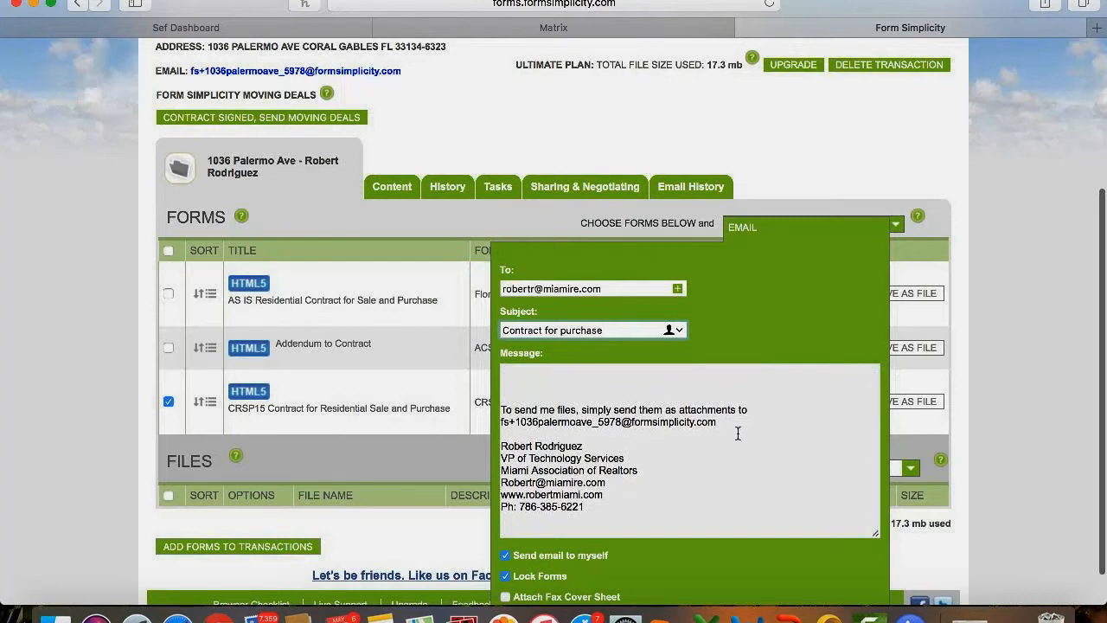
Highlight the transaction's file-drop address in the message, then send the email.
{"action": "left_click_drag", "start_coordinate": [735, 423], "coordinate": [489, 421]}
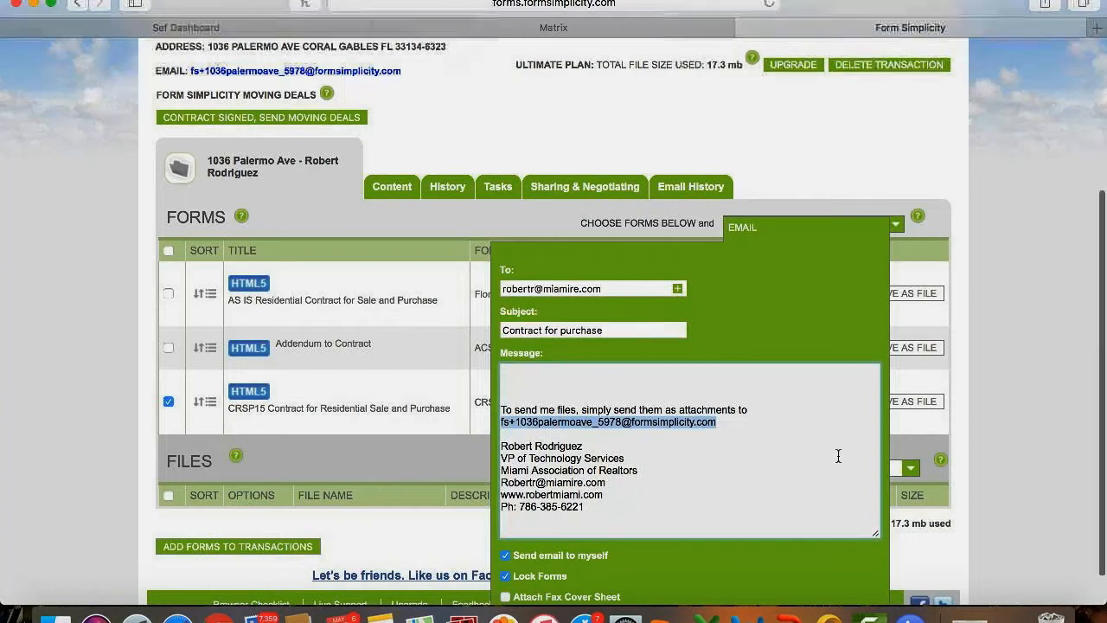
{"action": "scroll", "coordinate": [837, 456], "scroll_direction": "down", "scroll_amount": 1}
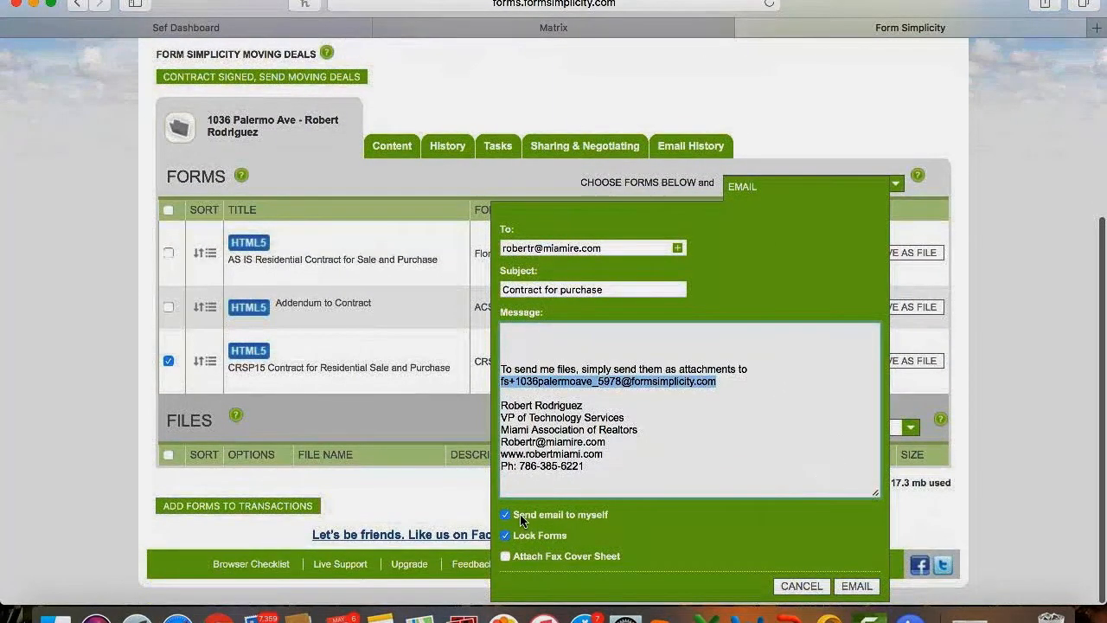
{"action": "left_click", "coordinate": [618, 512]}
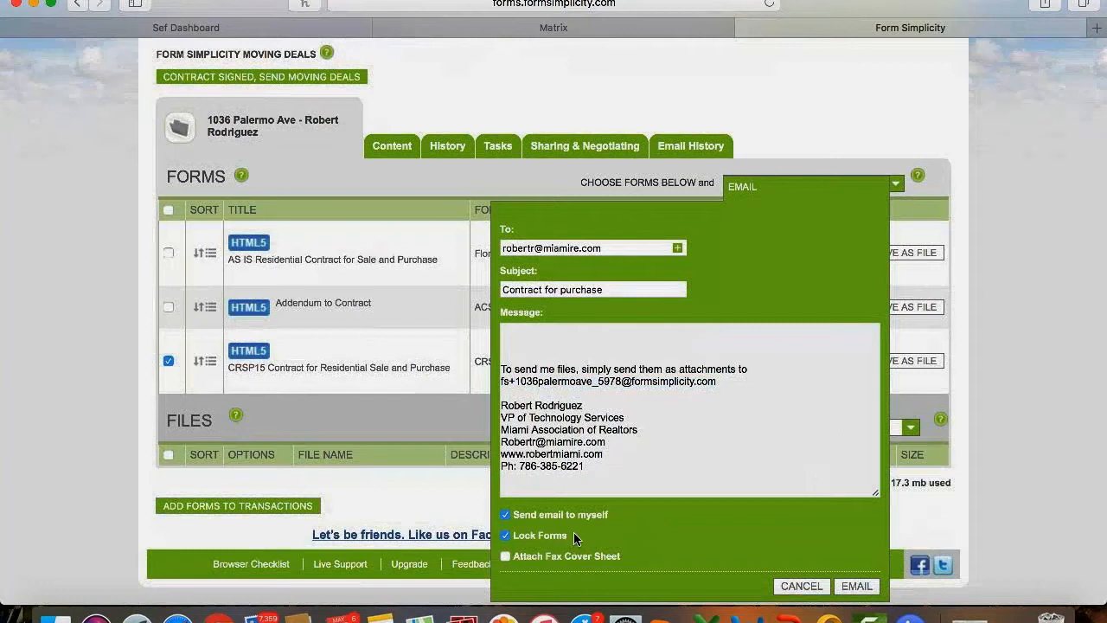
{"action": "scroll", "coordinate": [573, 532], "scroll_direction": "down", "scroll_amount": 1}
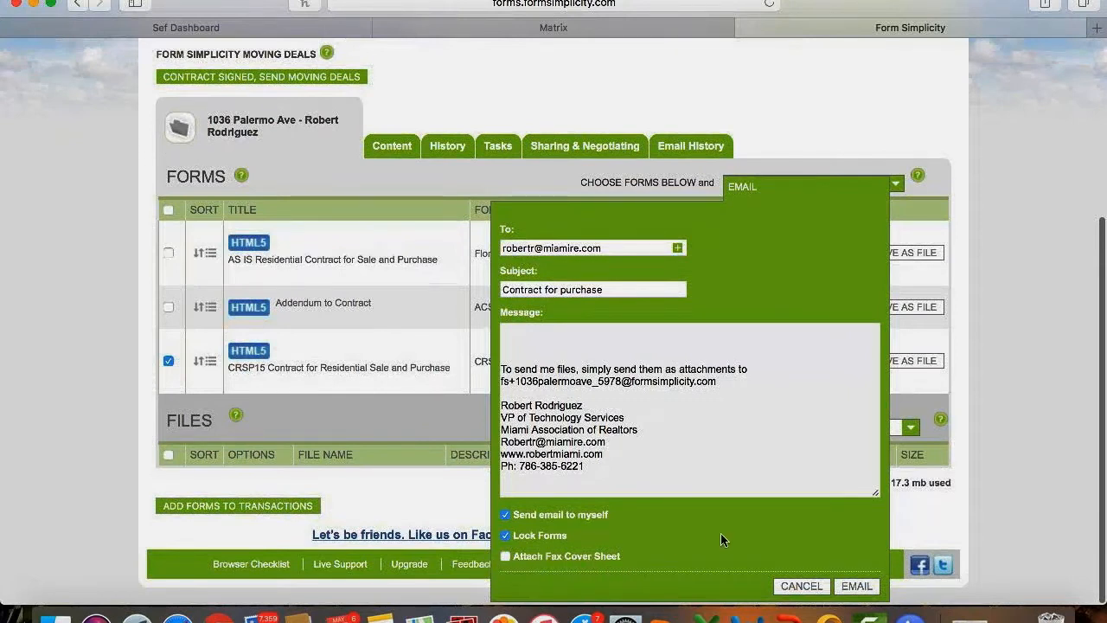
{"action": "left_click", "coordinate": [866, 587]}
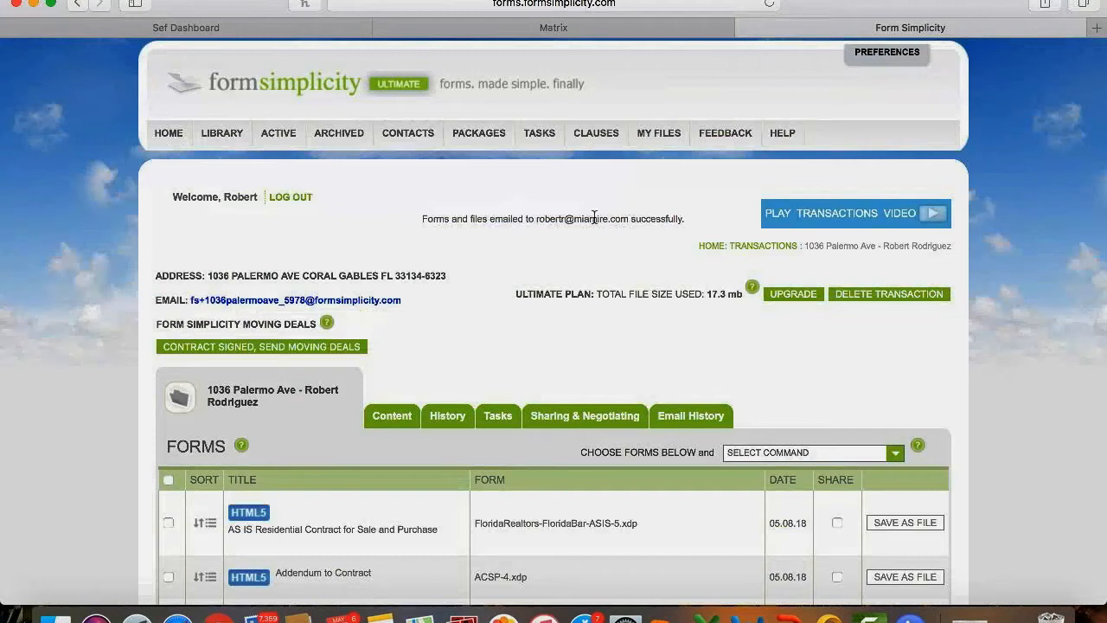
Highlight the emailed-successfully confirmation and scroll down the transaction page.
{"action": "left_click_drag", "start_coordinate": [422, 218], "coordinate": [617, 224]}
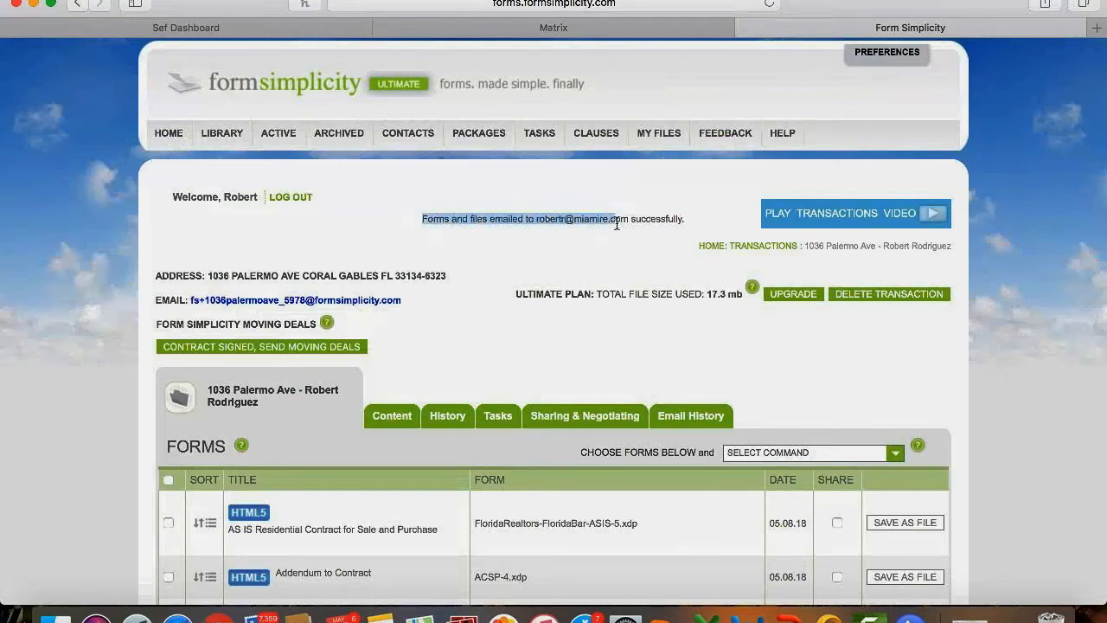
{"action": "left_click", "coordinate": [377, 220]}
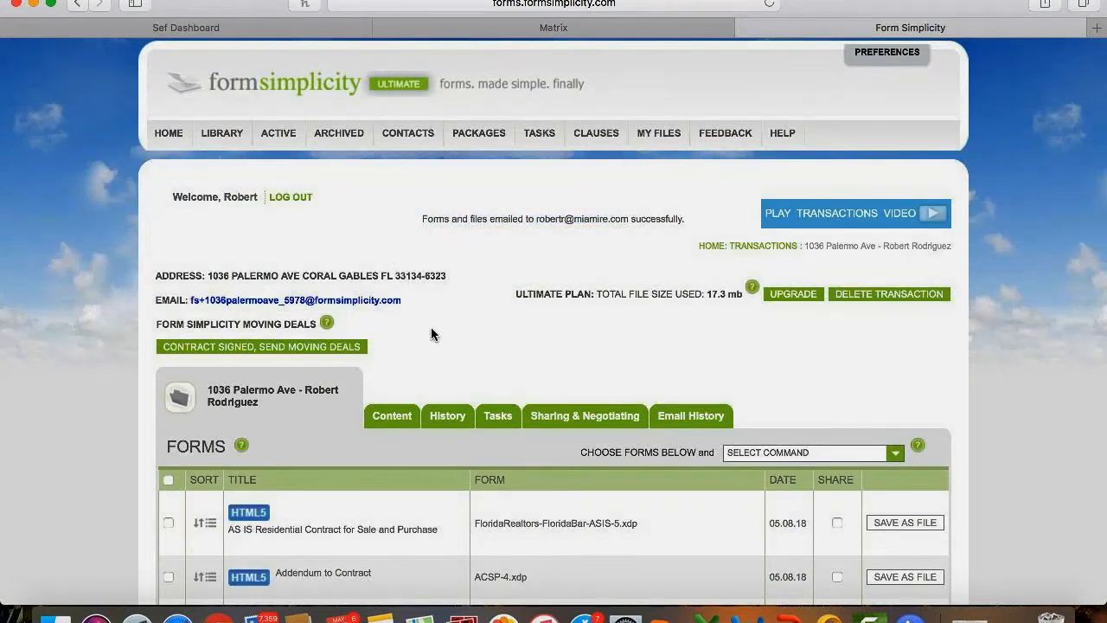
{"action": "scroll", "coordinate": [435, 345], "scroll_direction": "down", "scroll_amount": 2}
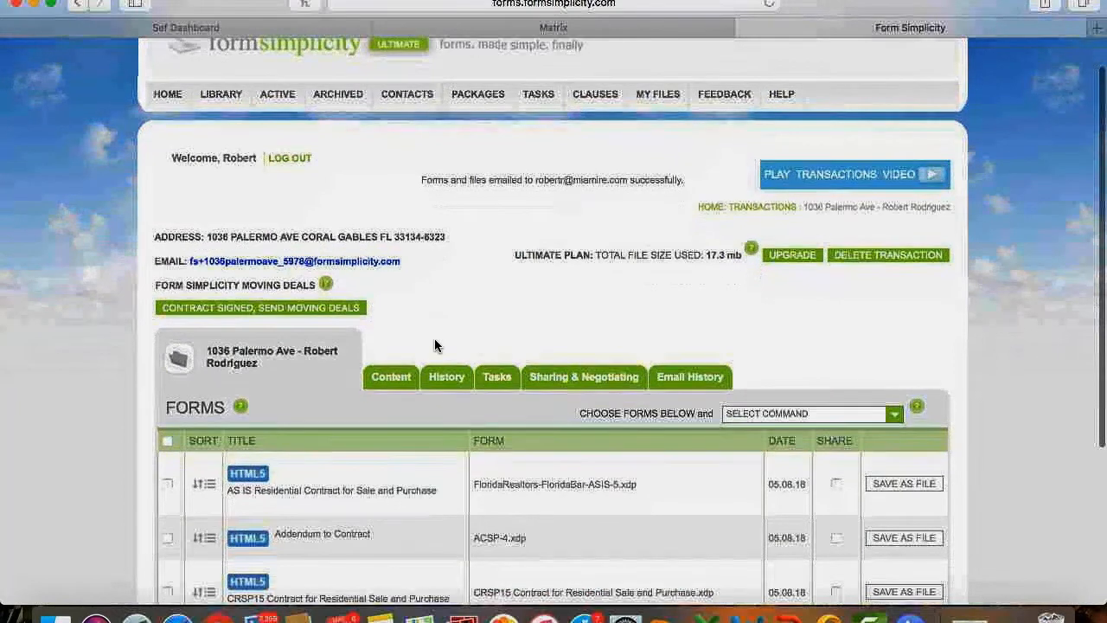
{"action": "scroll", "coordinate": [500, 413], "scroll_direction": "down", "scroll_amount": 2}
{"action": "scroll", "coordinate": [499, 413], "scroll_direction": "down", "scroll_amount": 5}
{"action": "left_click", "coordinate": [168, 476]}
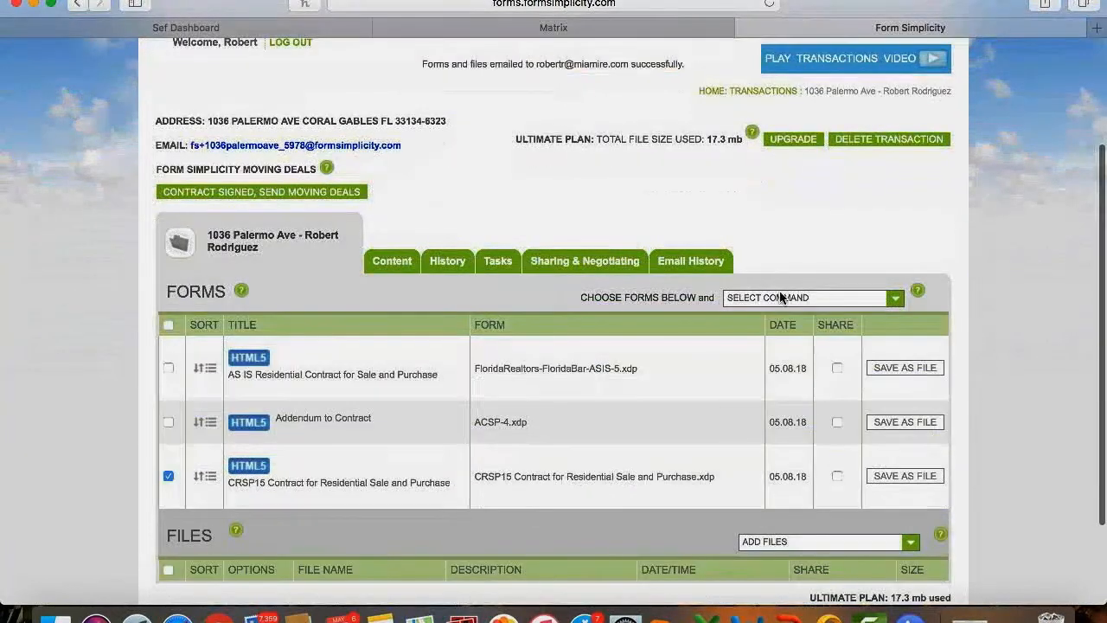
{"action": "left_click", "coordinate": [781, 300]}
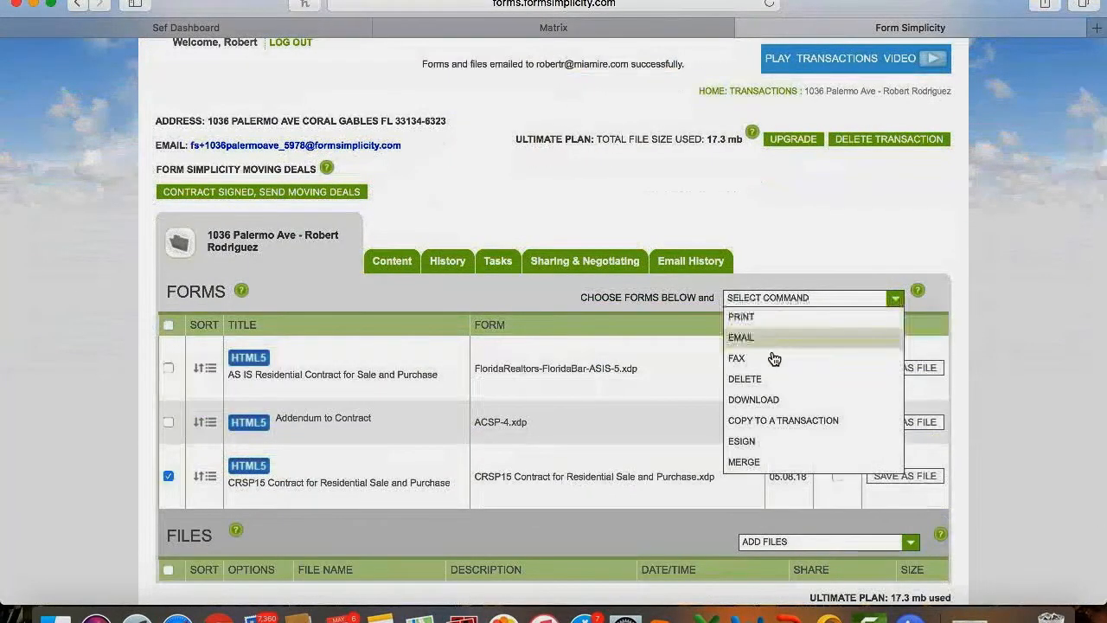
{"action": "left_click", "coordinate": [774, 360]}
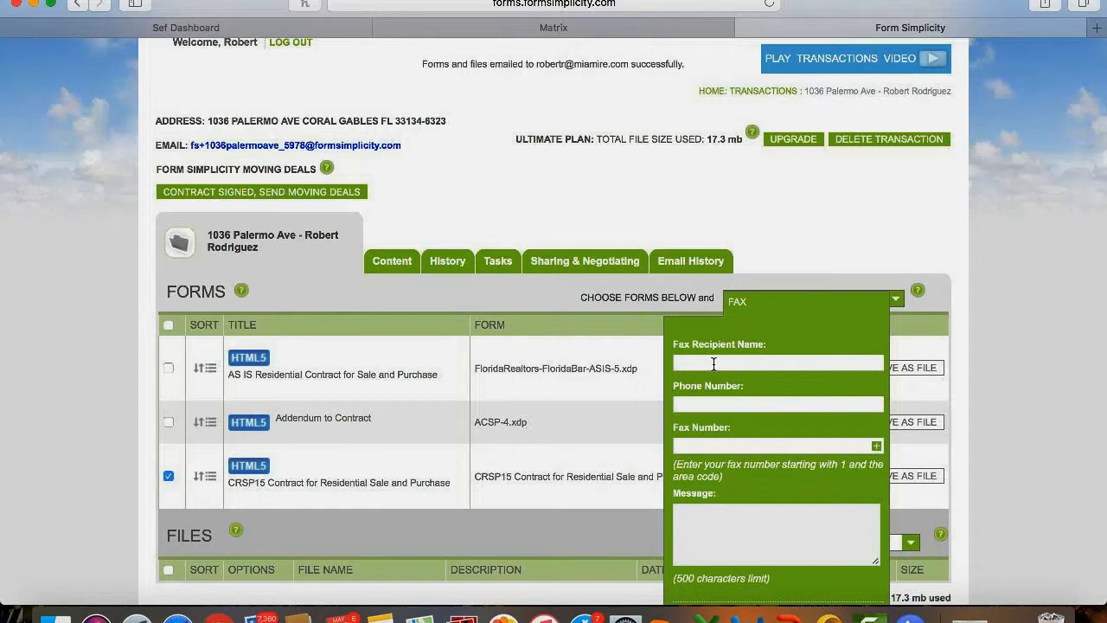
{"action": "scroll", "coordinate": [712, 368], "scroll_direction": "down", "scroll_amount": 3}
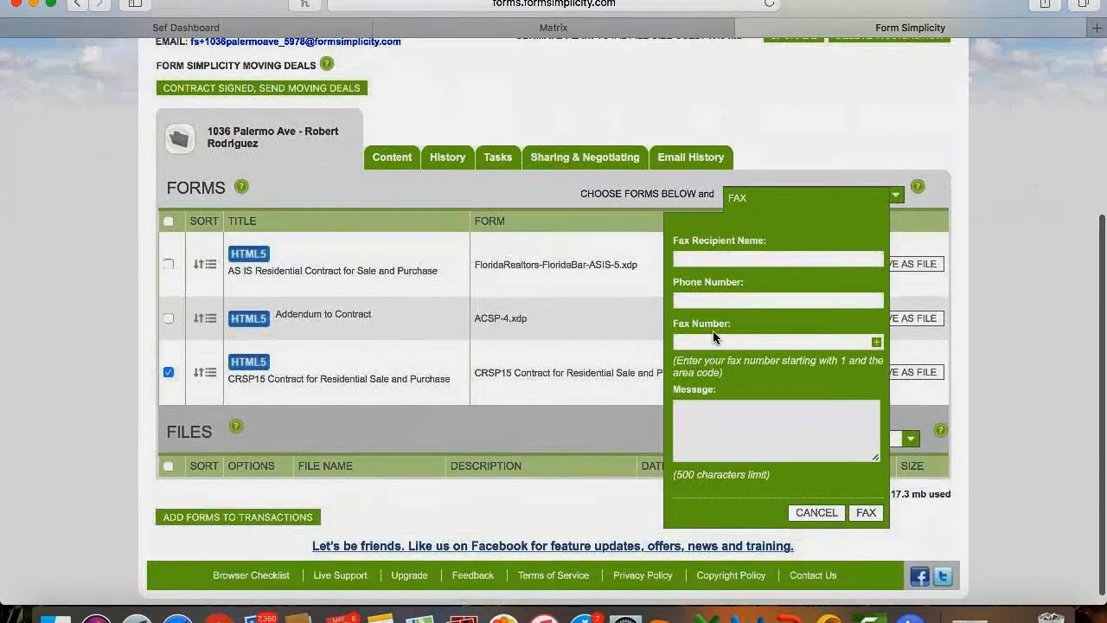
{"action": "left_click", "coordinate": [713, 341]}
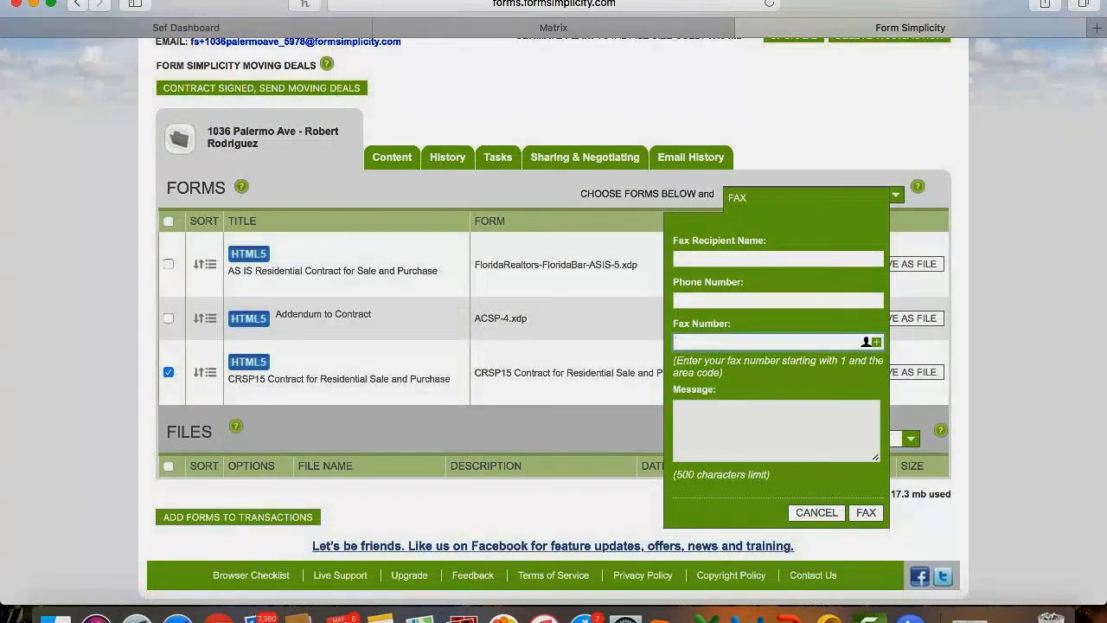
{"action": "left_click", "coordinate": [830, 513]}
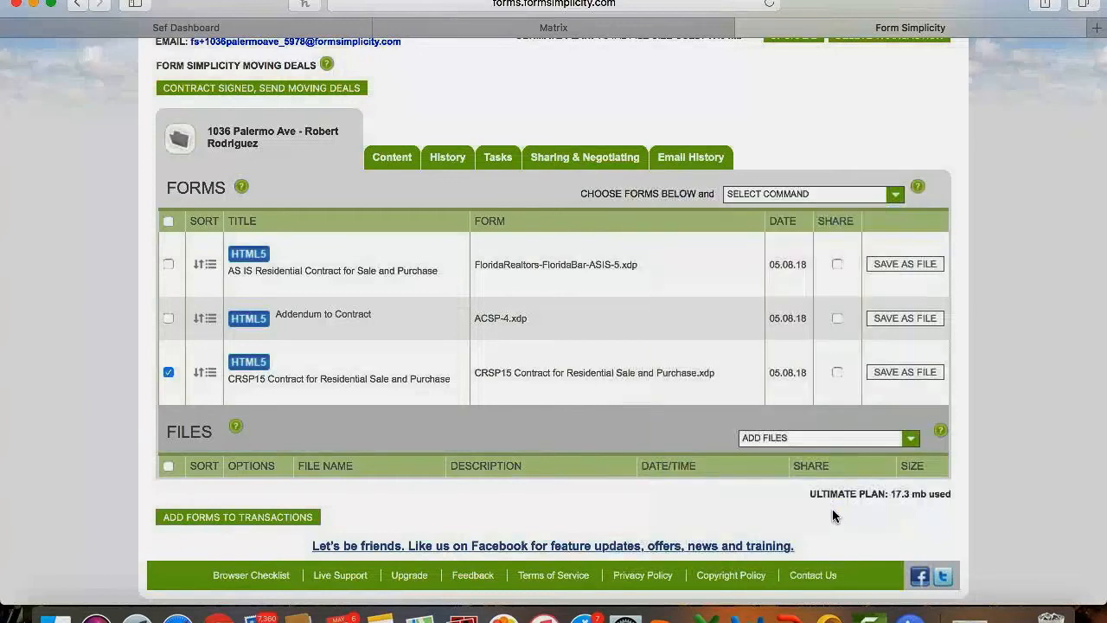
{"action": "left_click", "coordinate": [774, 196]}
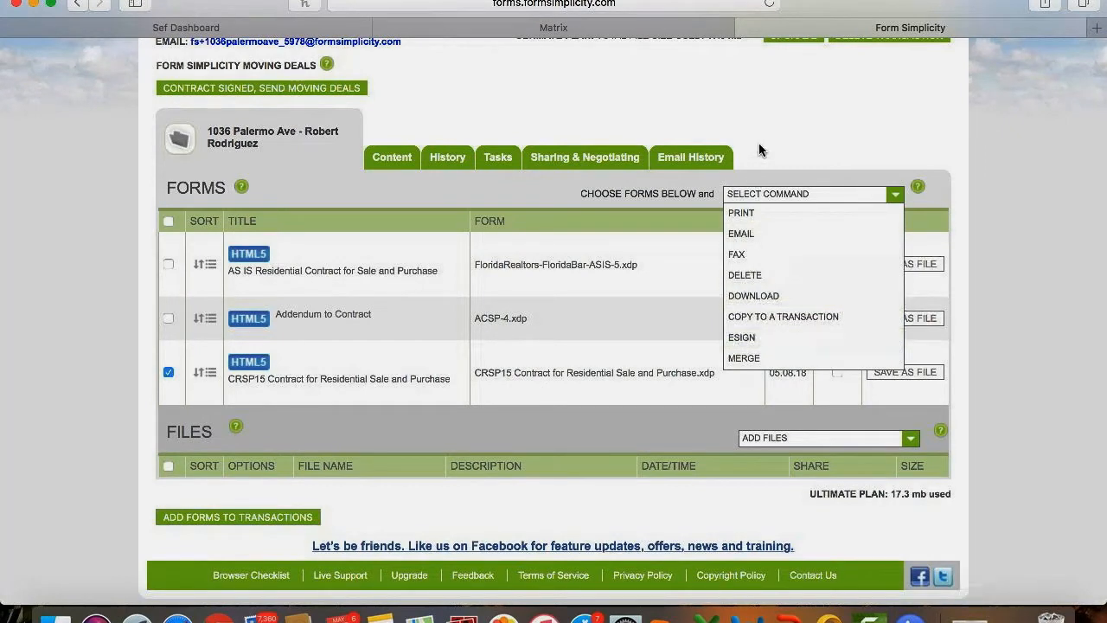
Tick the AS IS Residential Contract and mark both AS IS and CRSP15 as Shared.
{"action": "left_click", "coordinate": [766, 192]}
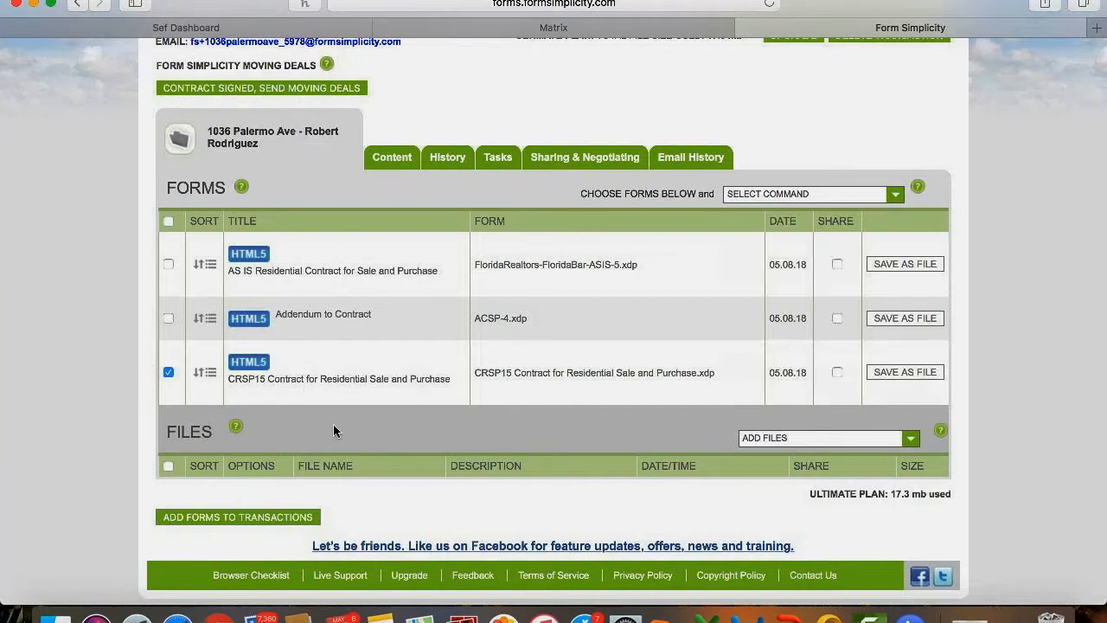
{"action": "left_click", "coordinate": [169, 265]}
{"action": "left_click", "coordinate": [837, 265]}
{"action": "left_click", "coordinate": [837, 373]}
On Sharing & Negotiating, add a party using the recipient's e-mail address.
{"action": "left_click", "coordinate": [576, 157]}
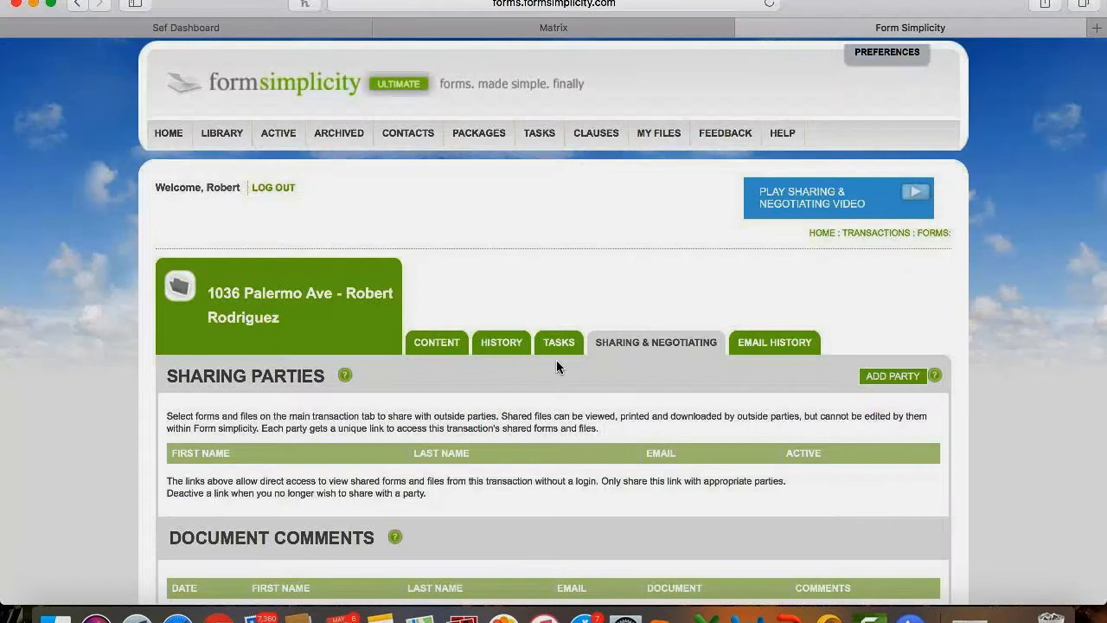
{"action": "scroll", "coordinate": [561, 410], "scroll_direction": "down", "scroll_amount": 2}
{"action": "left_click", "coordinate": [894, 298]}
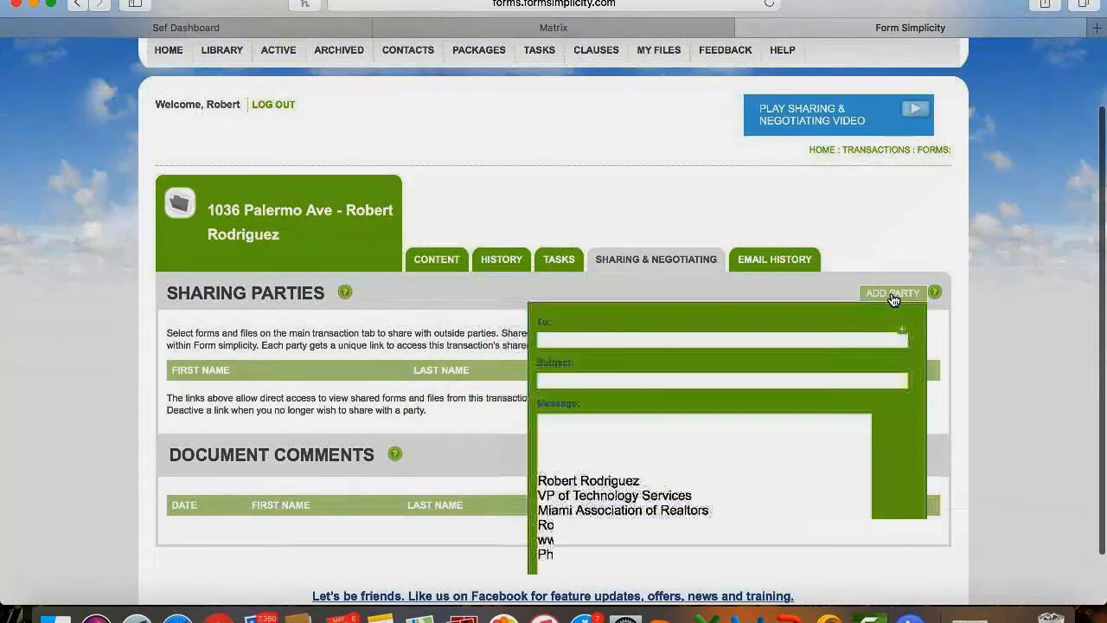
{"action": "left_click", "coordinate": [729, 340]}
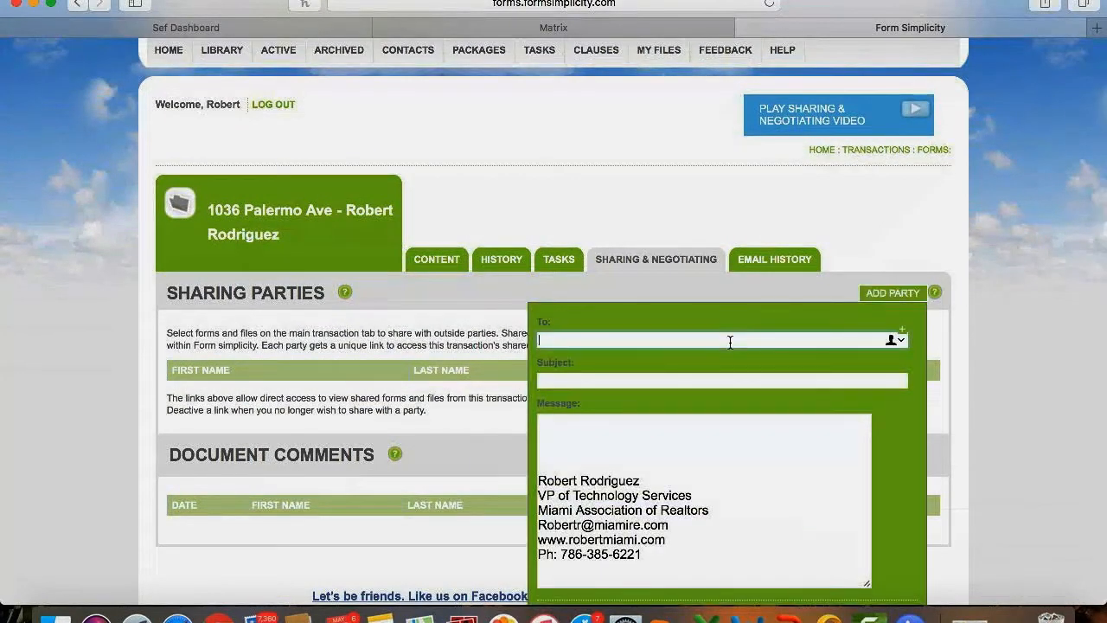
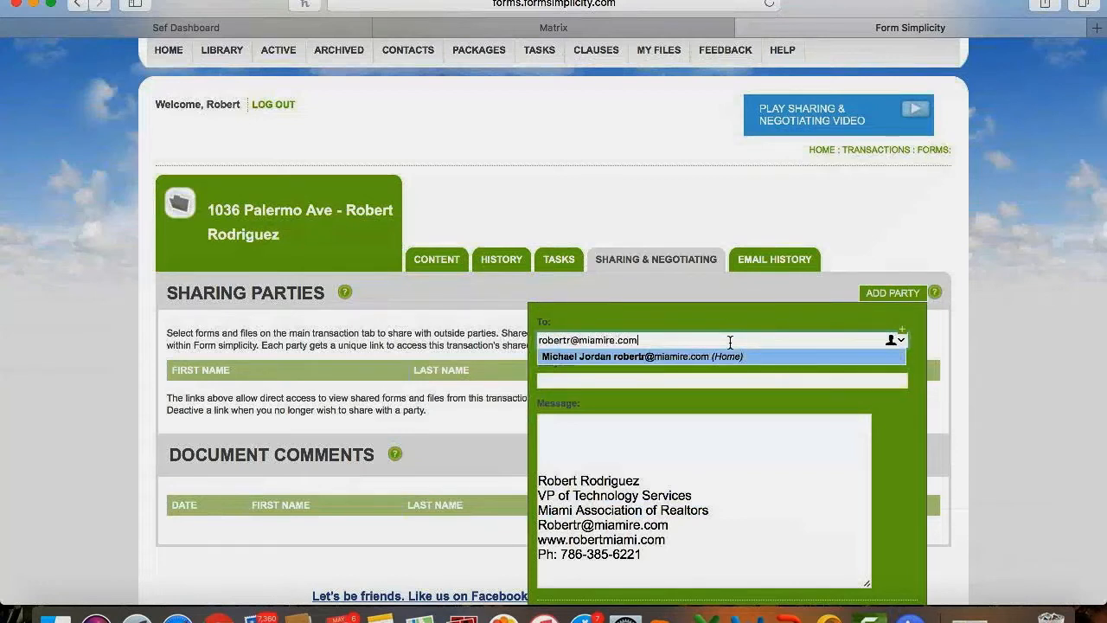
{"action": "left_click", "coordinate": [785, 309]}
Send the share link to the new party and bring up Mail.
{"action": "scroll", "coordinate": [784, 310], "scroll_direction": "down", "scroll_amount": 1}
{"action": "scroll", "coordinate": [785, 309], "scroll_direction": "down", "scroll_amount": 2}
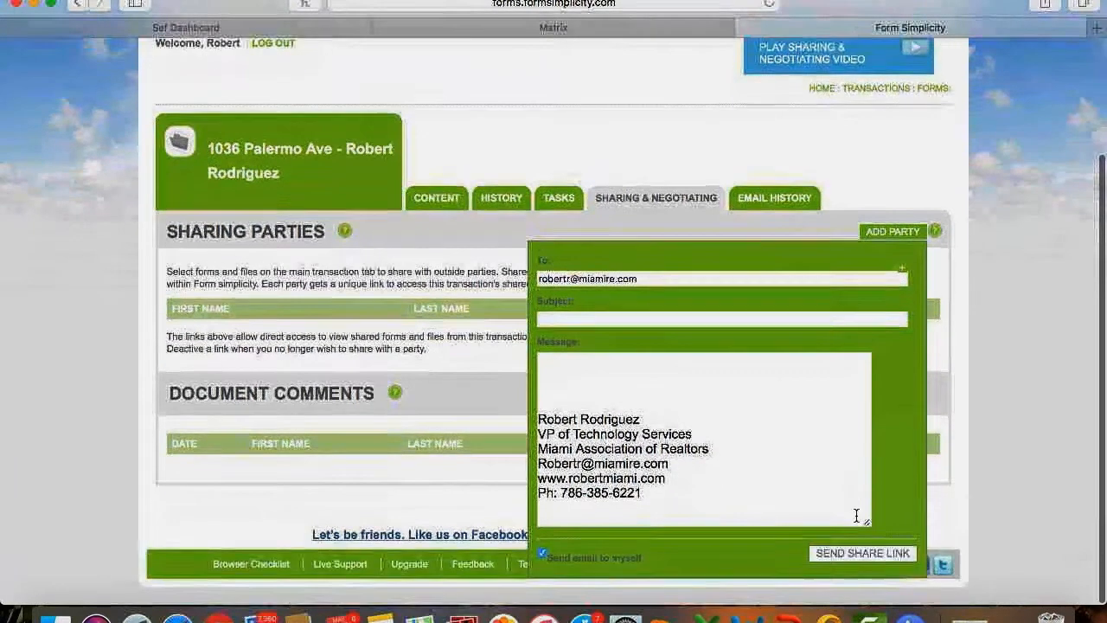
{"action": "left_click", "coordinate": [855, 553]}
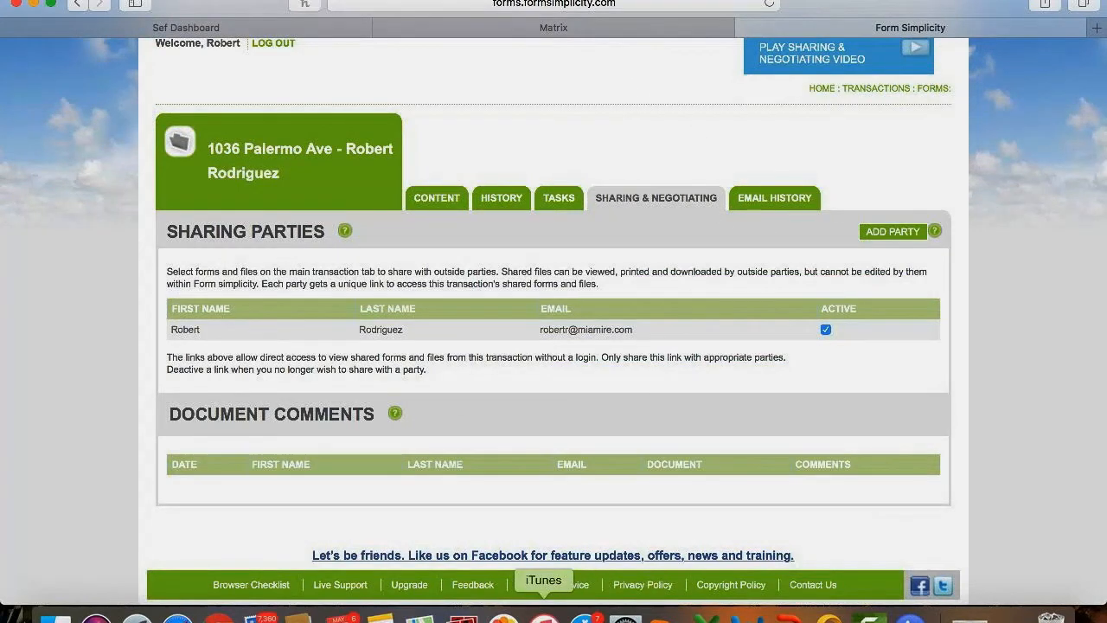
{"action": "left_click", "coordinate": [257, 615]}
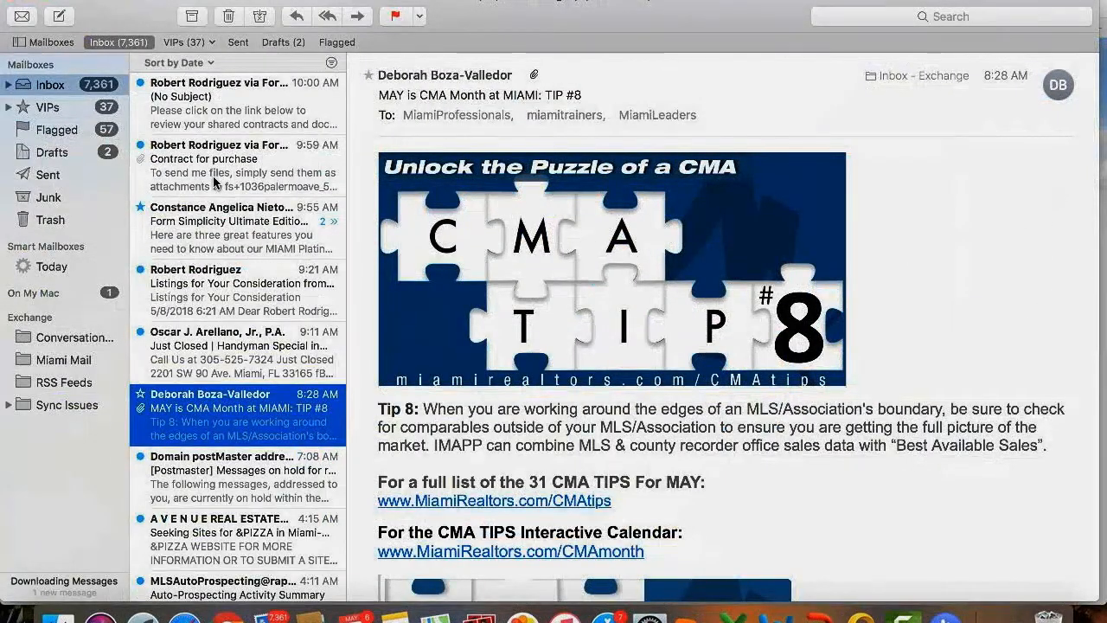
Open the newest (No Subject) share-link email and follow its formsimplicity link.
{"action": "left_click", "coordinate": [214, 182]}
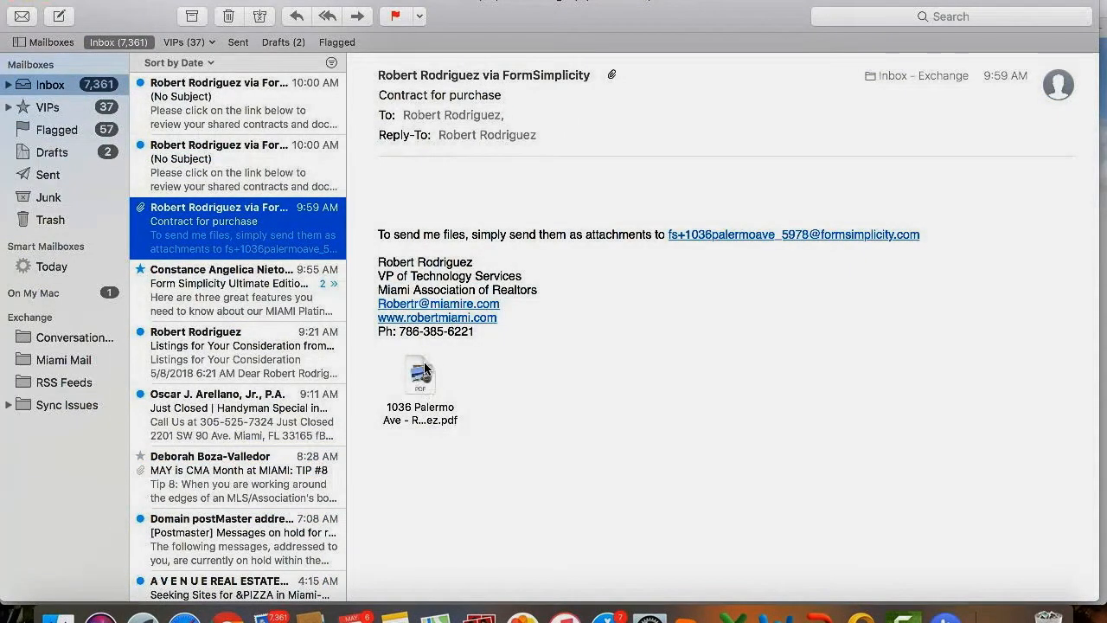
{"action": "left_click", "coordinate": [205, 168]}
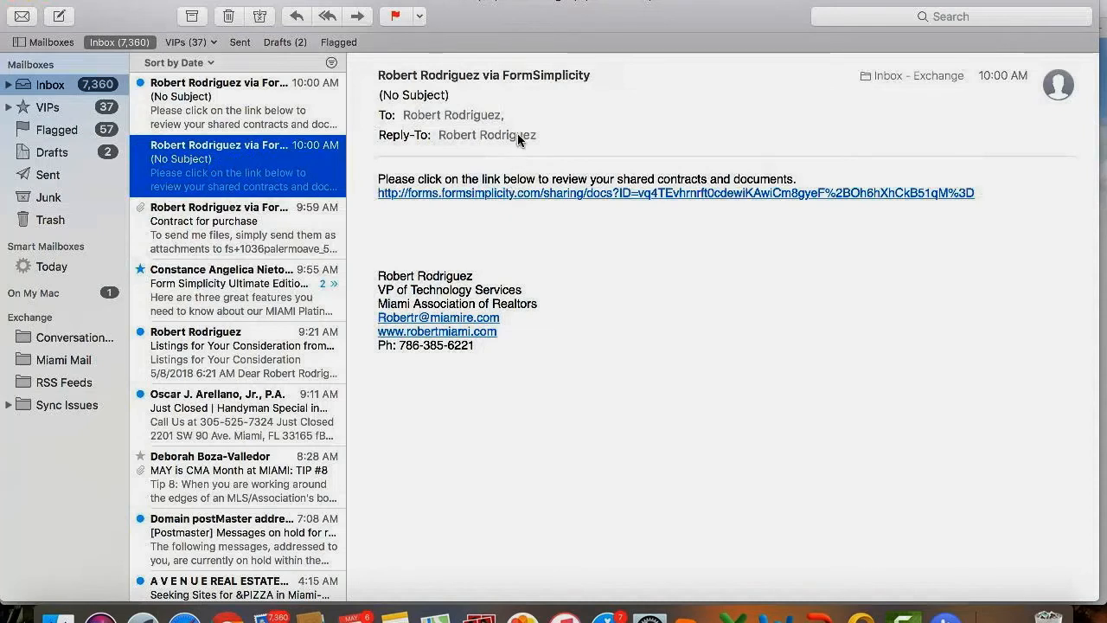
{"action": "left_click", "coordinate": [515, 193]}
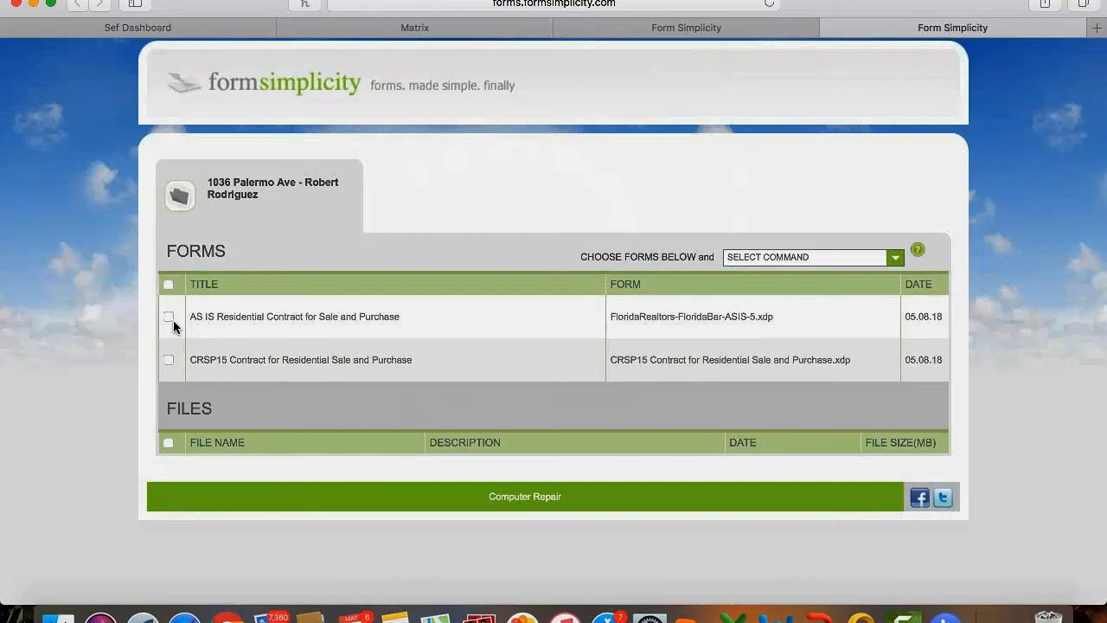
View the shared AS IS Residential Contract and its comment box, then return to the transaction tab.
{"action": "left_click", "coordinate": [240, 321]}
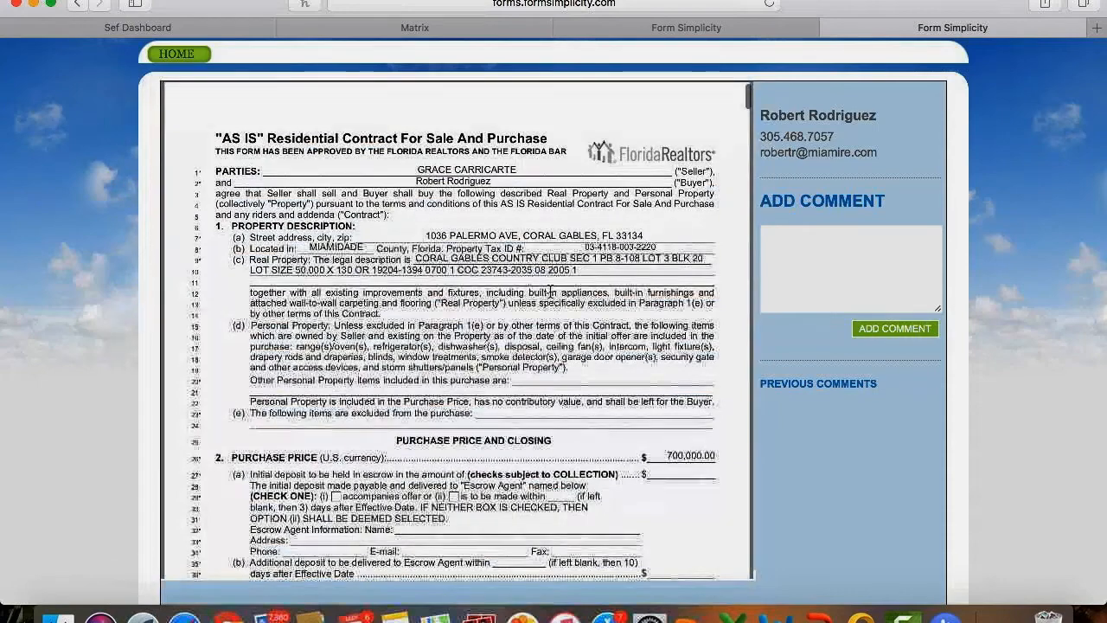
{"action": "scroll", "coordinate": [549, 292], "scroll_direction": "down", "scroll_amount": 10}
{"action": "scroll", "coordinate": [550, 291], "scroll_direction": "up", "scroll_amount": 10}
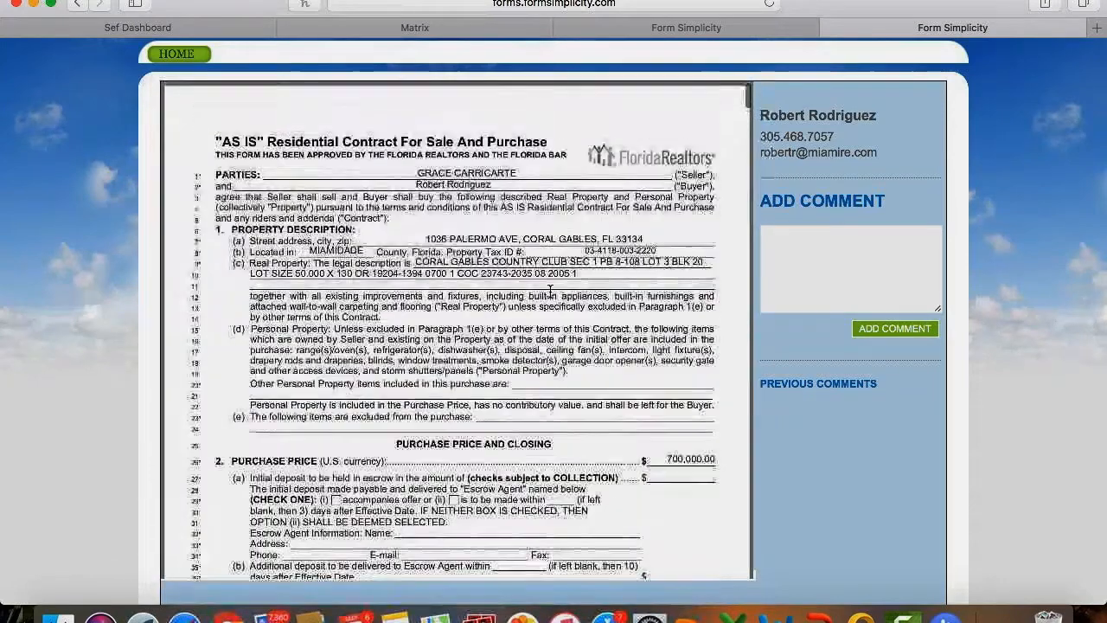
{"action": "left_click", "coordinate": [826, 238]}
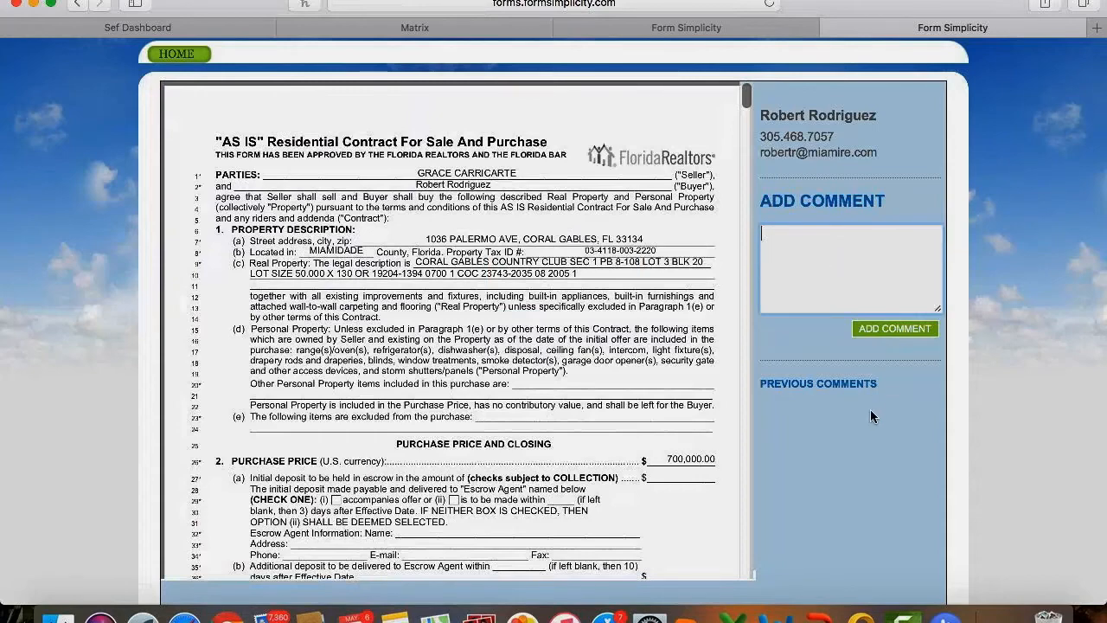
{"action": "scroll", "coordinate": [870, 409], "scroll_direction": "down", "scroll_amount": 2}
{"action": "scroll", "coordinate": [870, 413], "scroll_direction": "up", "scroll_amount": 2}
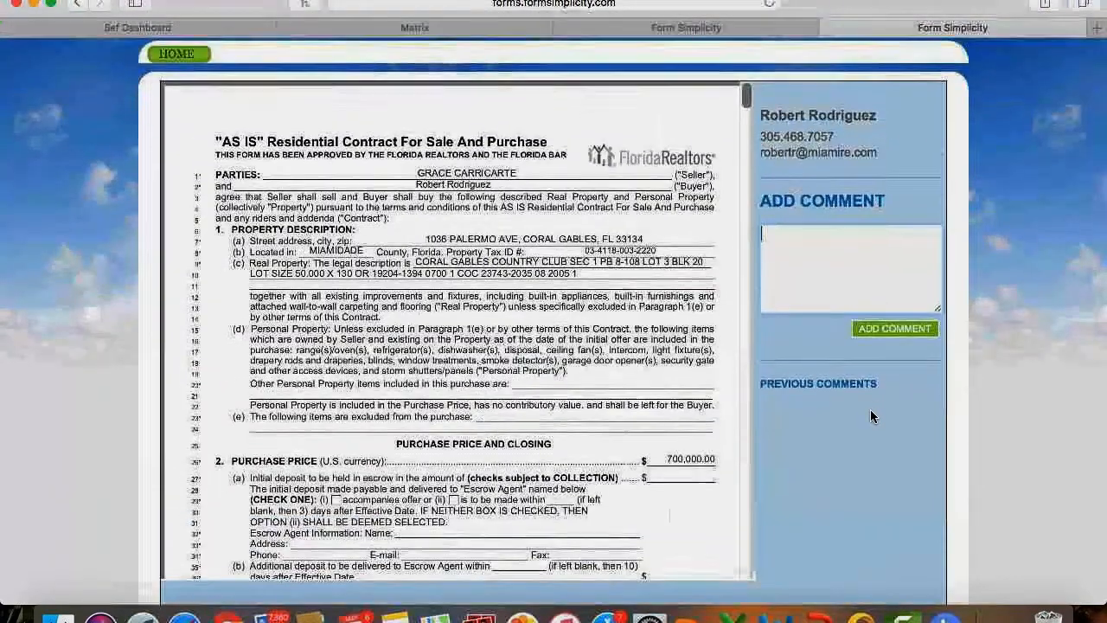
{"action": "left_click", "coordinate": [182, 53]}
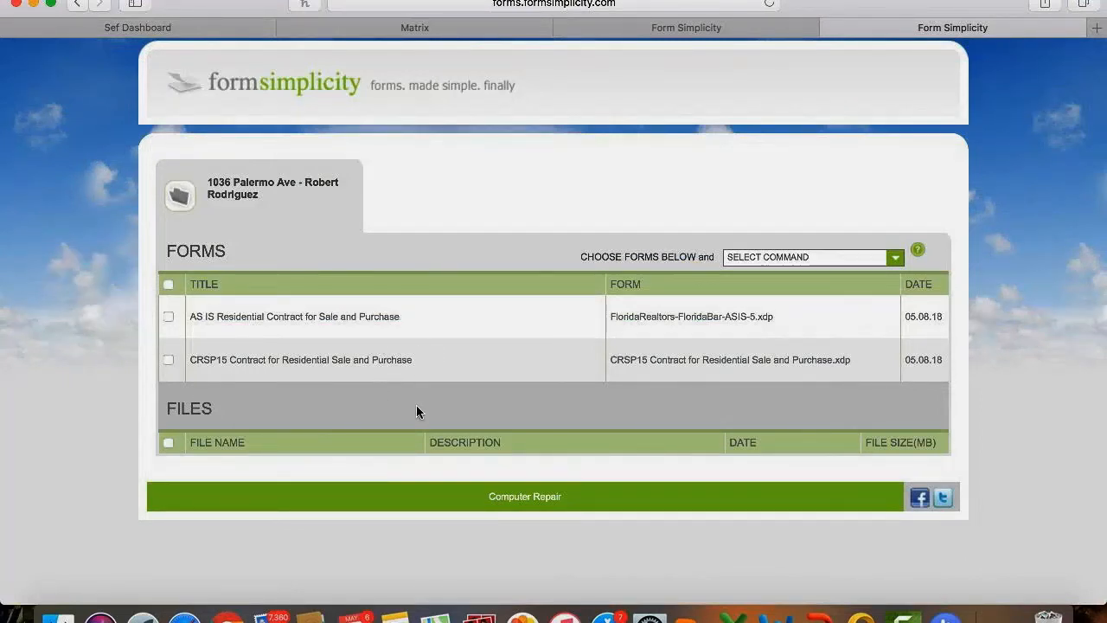
{"action": "left_click", "coordinate": [732, 33]}
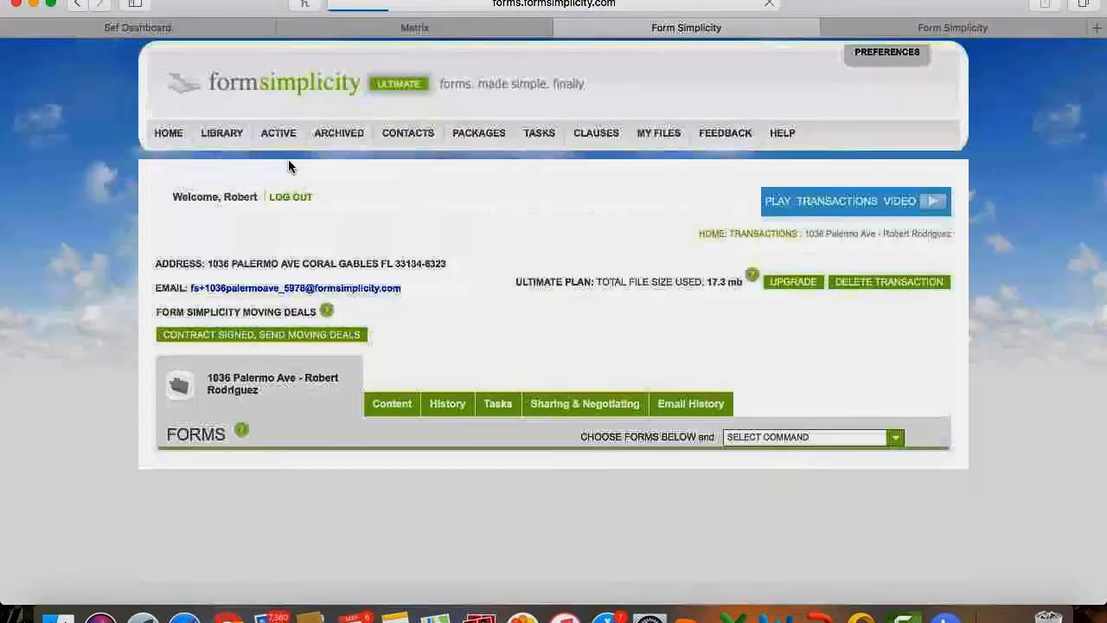
Check the recipient is active in Sharing Parties, then switch to the shared forms tab.
{"action": "scroll", "coordinate": [507, 383], "scroll_direction": "down", "scroll_amount": 3}
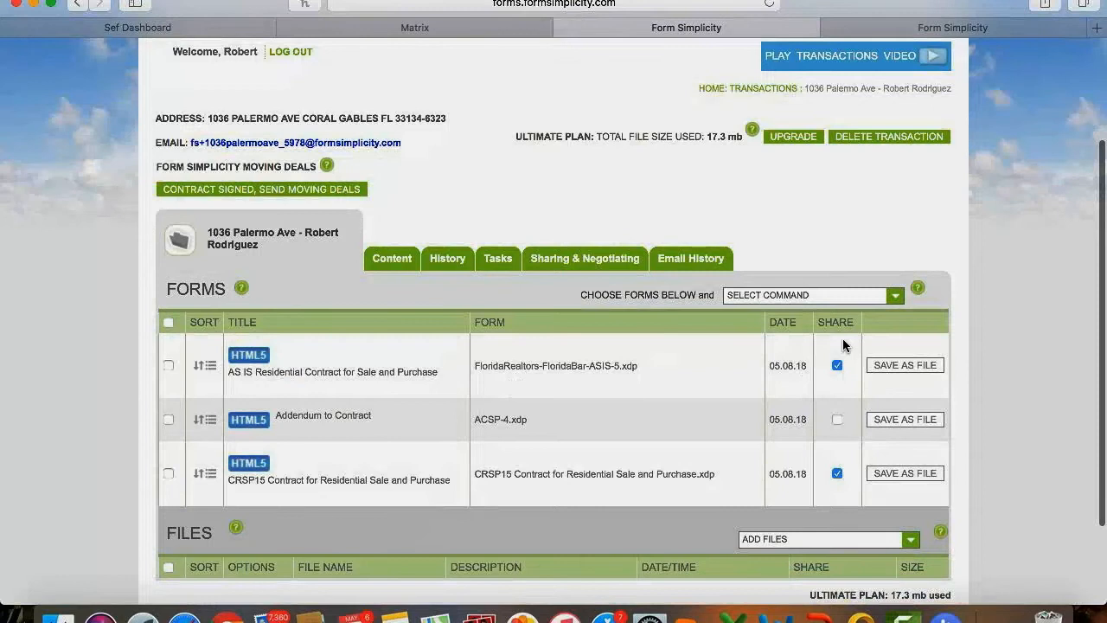
{"action": "left_click", "coordinate": [581, 260]}
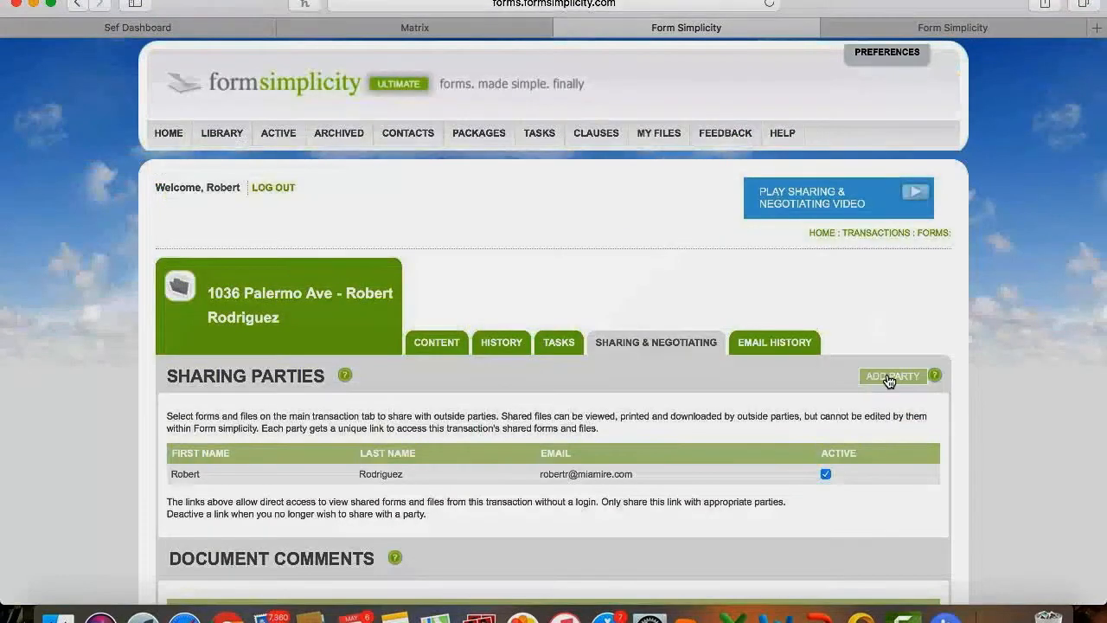
{"action": "scroll", "coordinate": [888, 380], "scroll_direction": "down", "scroll_amount": 3}
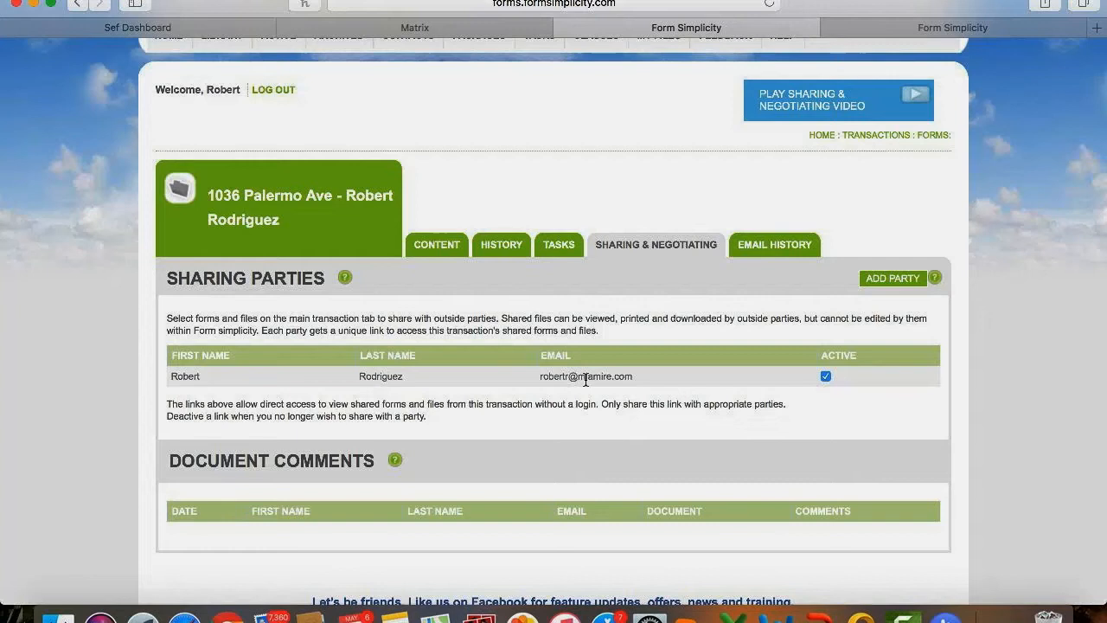
{"action": "left_click", "coordinate": [892, 27]}
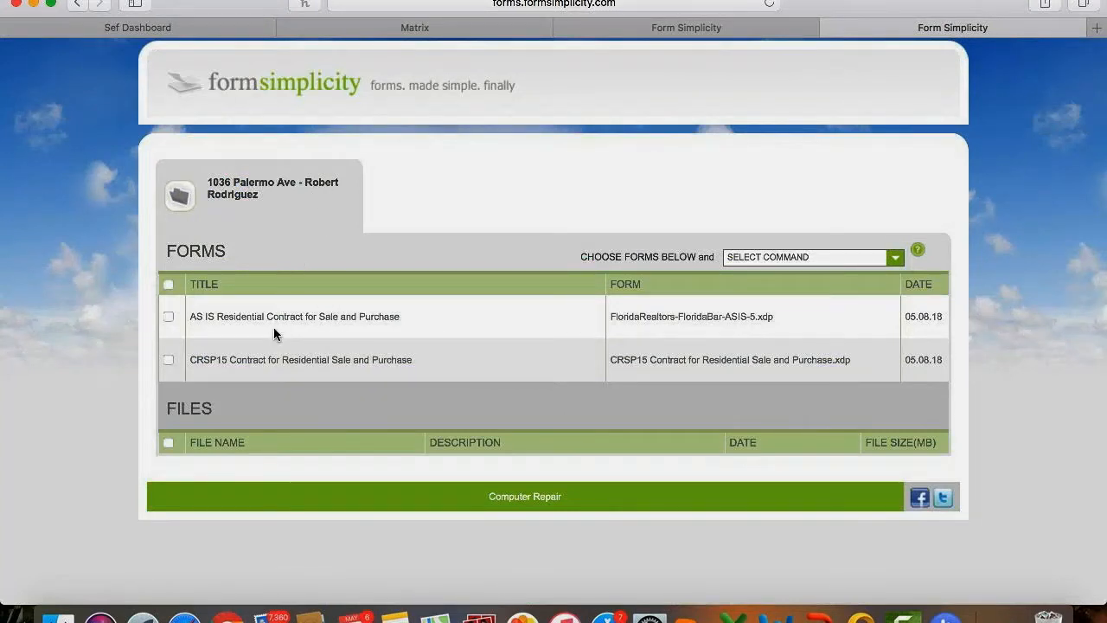
Tick the AS IS contract on the shared page, view its actions, then close the preview tab.
{"action": "left_click", "coordinate": [168, 318]}
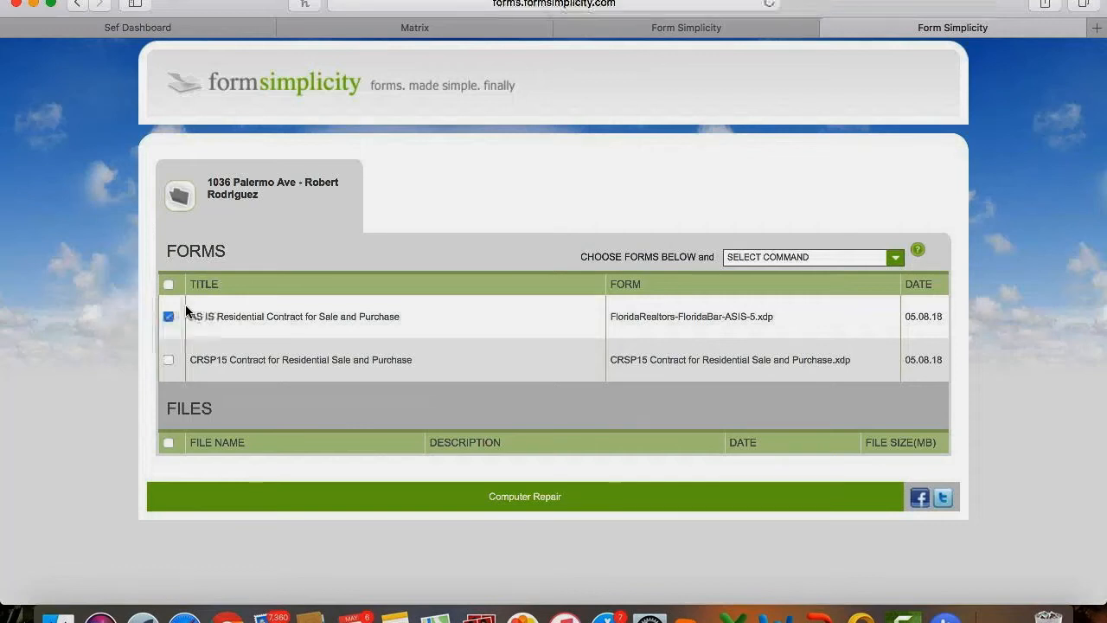
{"action": "left_click", "coordinate": [735, 264]}
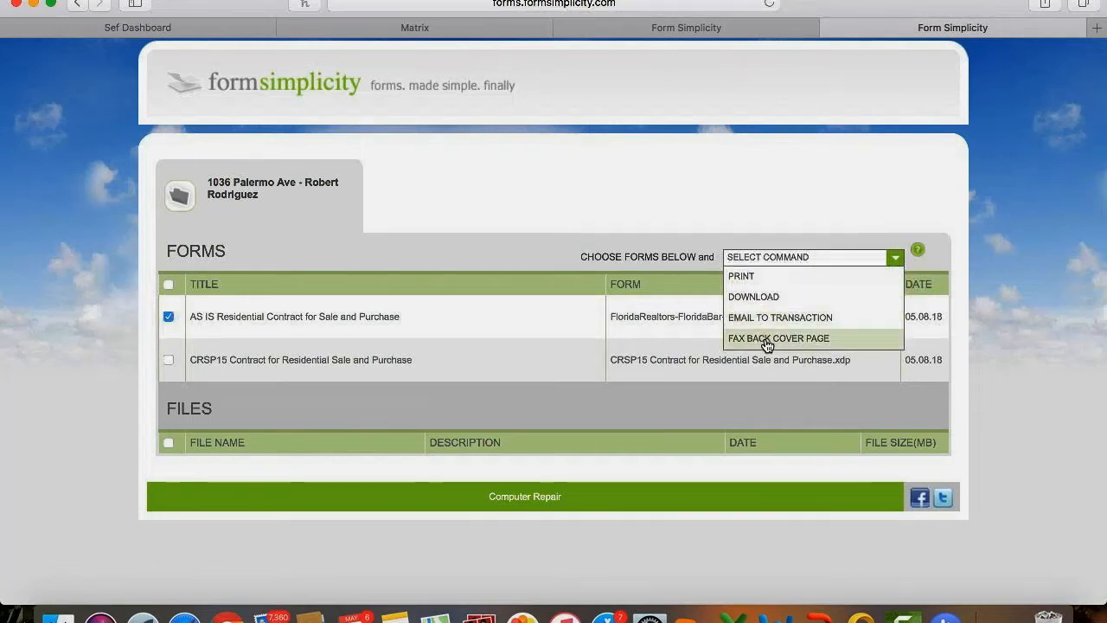
{"action": "left_click", "coordinate": [828, 27]}
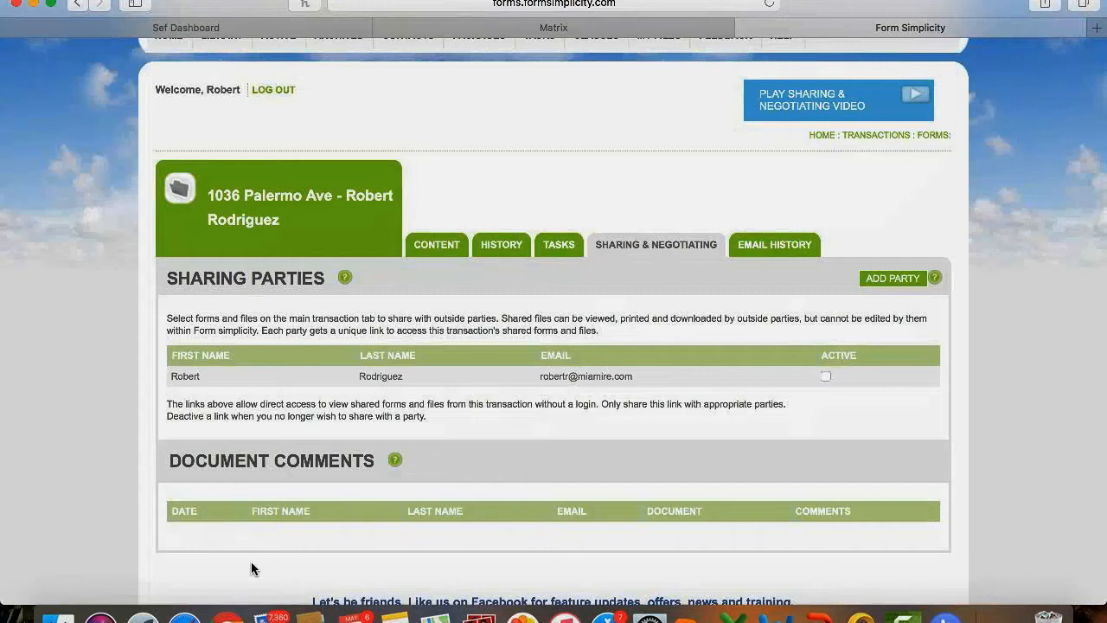
Find the share link disabled via Mail, reactivate the party, and return to the forms overview.
{"action": "left_click", "coordinate": [268, 616]}
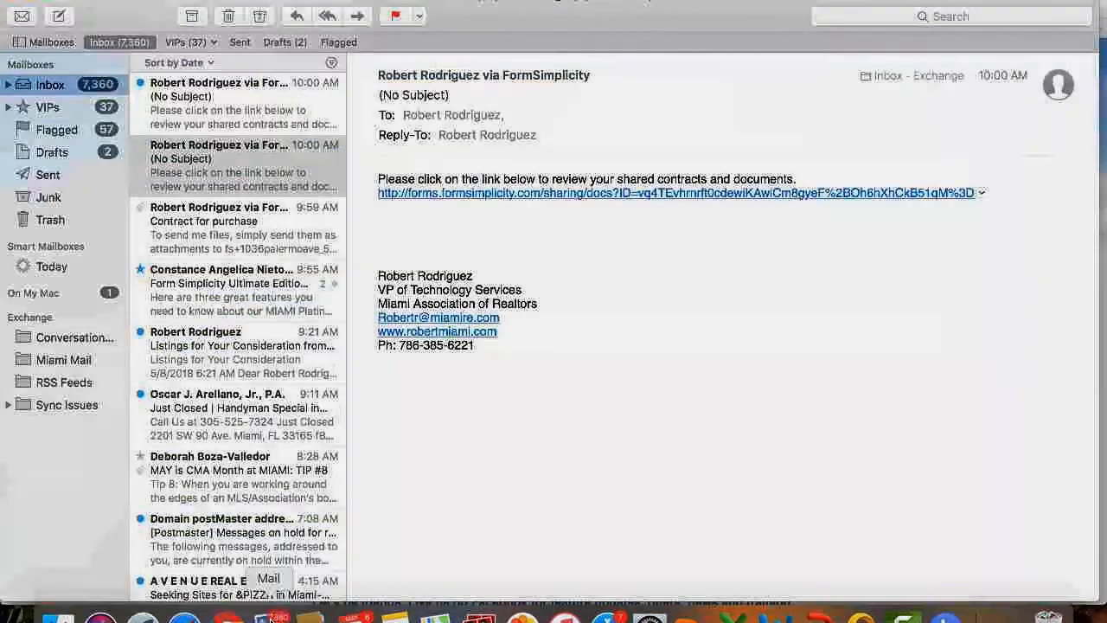
{"action": "left_click", "coordinate": [470, 193]}
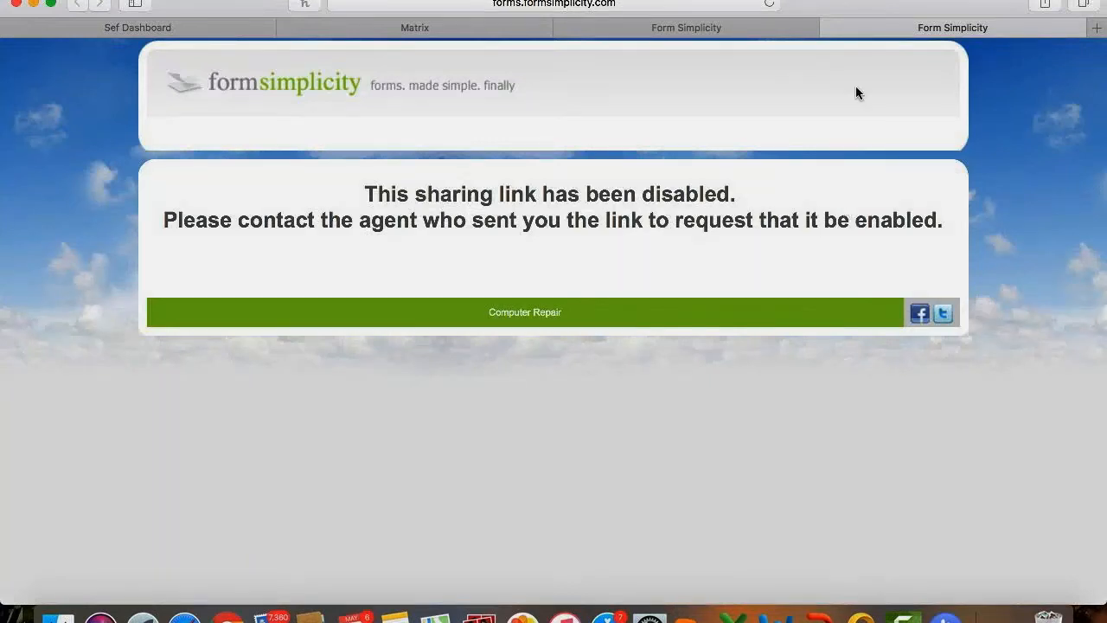
{"action": "left_click", "coordinate": [827, 27]}
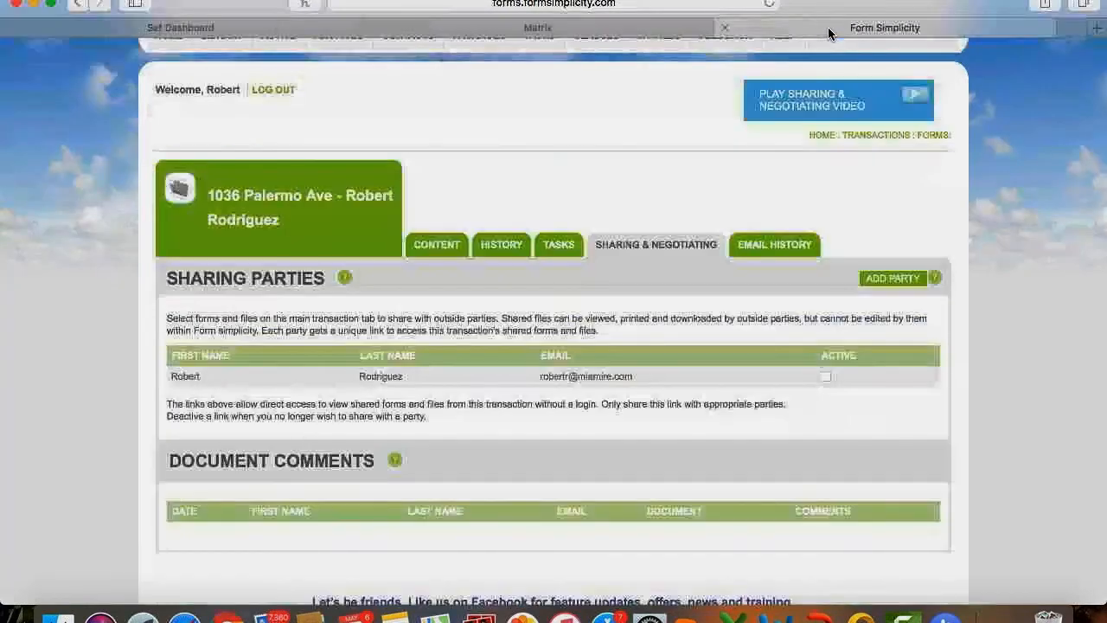
{"action": "left_click", "coordinate": [825, 377]}
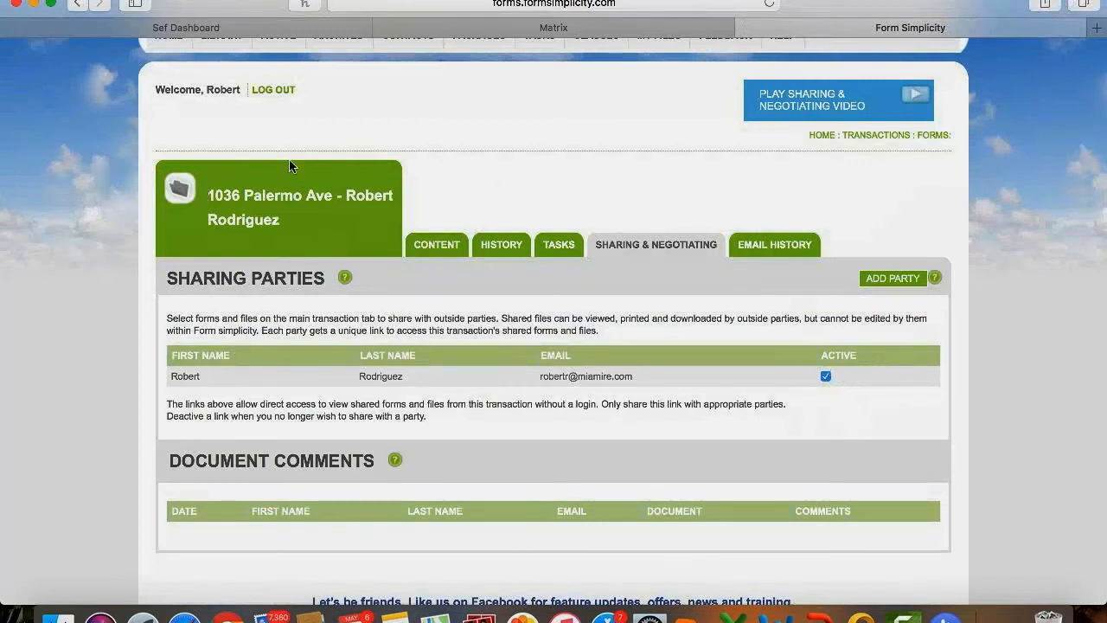
{"action": "left_click", "coordinate": [283, 201]}
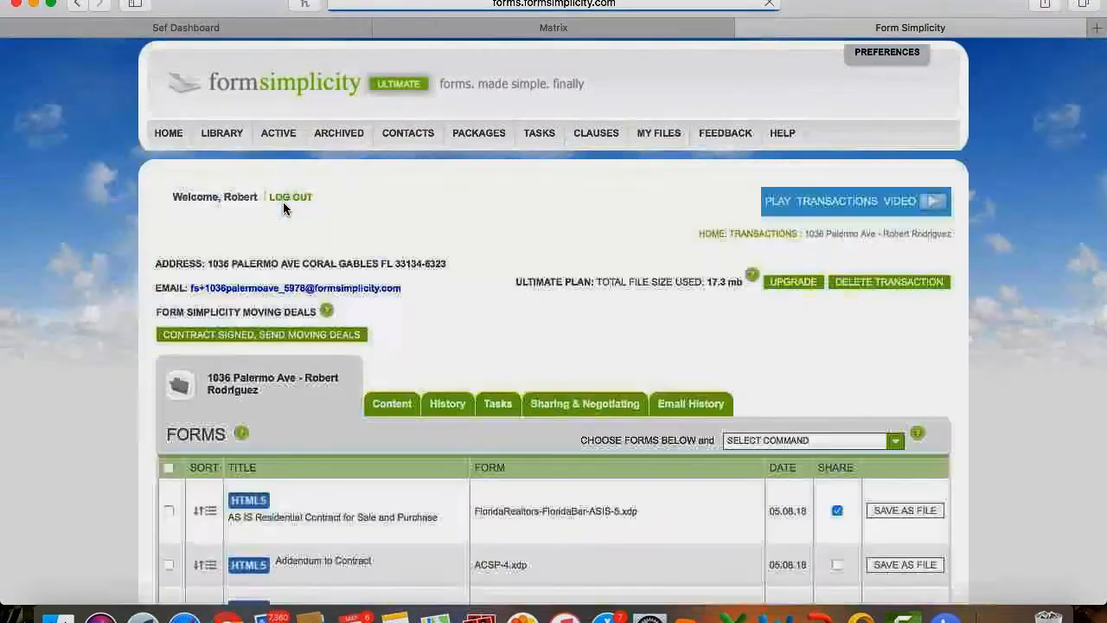
Untick Share for the AS IS contract and confirm the email link now shows only CRSP15.
{"action": "scroll", "coordinate": [323, 449], "scroll_direction": "down", "scroll_amount": 1}
{"action": "scroll", "coordinate": [322, 450], "scroll_direction": "down", "scroll_amount": 3}
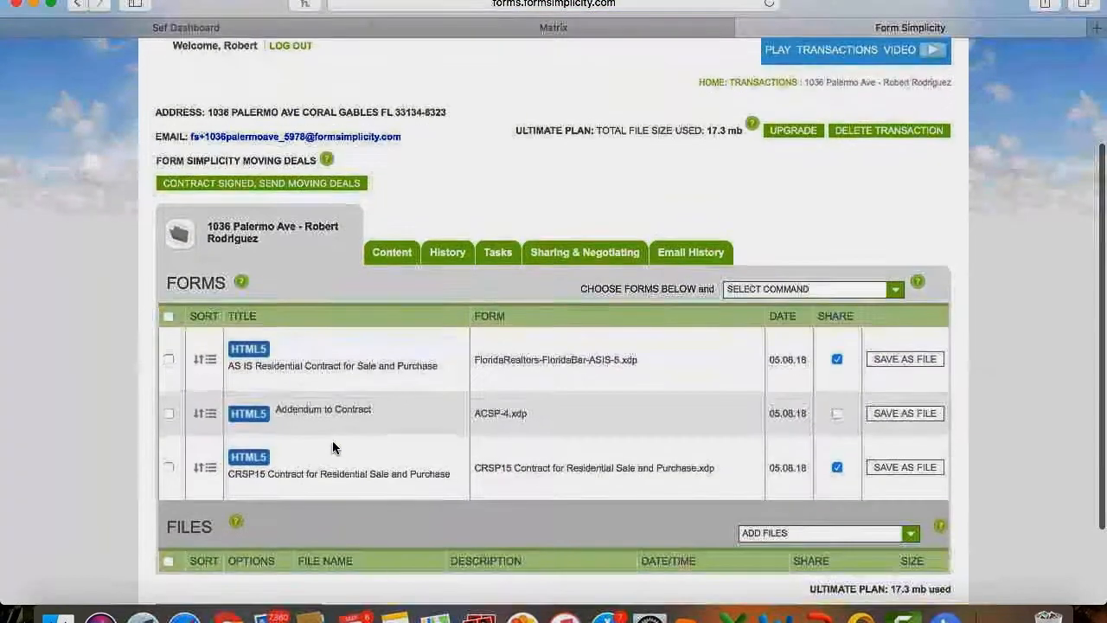
{"action": "left_click", "coordinate": [836, 358]}
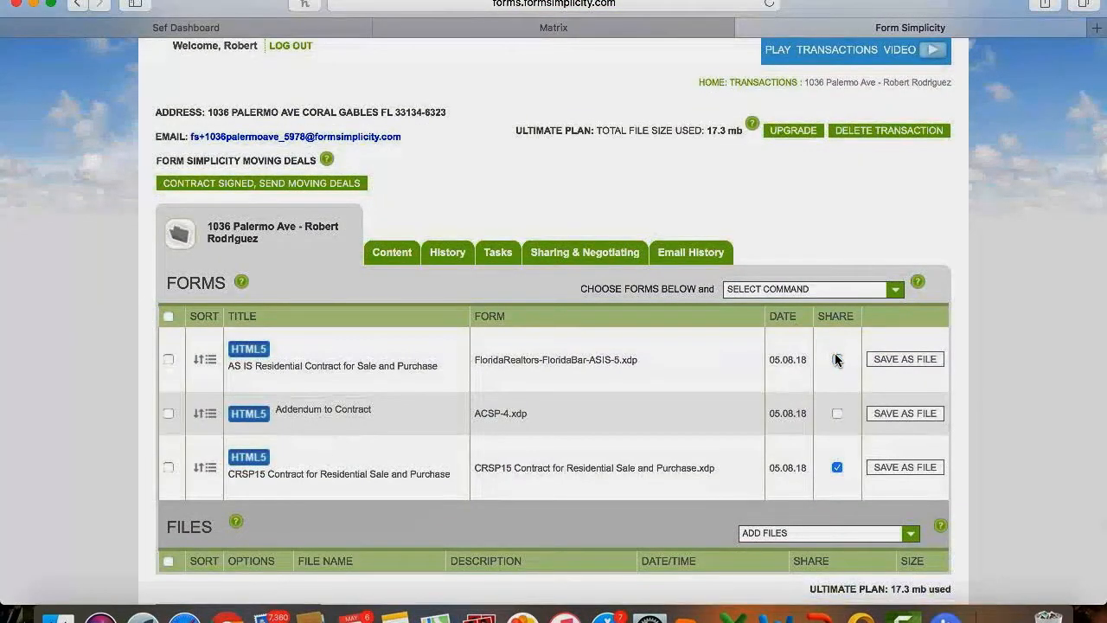
{"action": "left_click", "coordinate": [270, 616]}
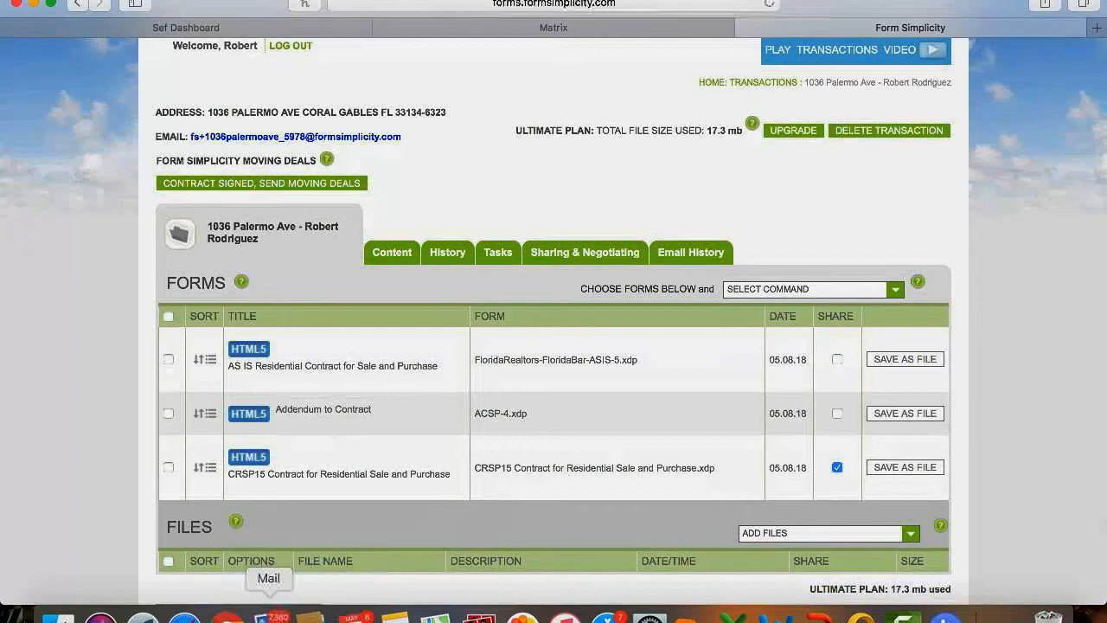
{"action": "left_click", "coordinate": [586, 193]}
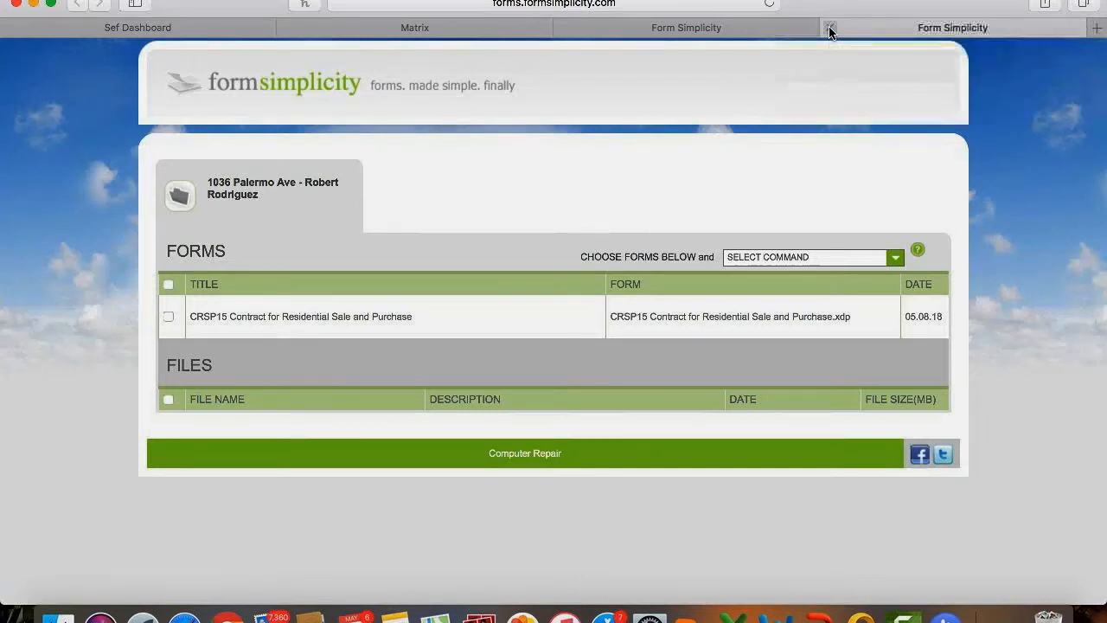
{"action": "left_click", "coordinate": [830, 32]}
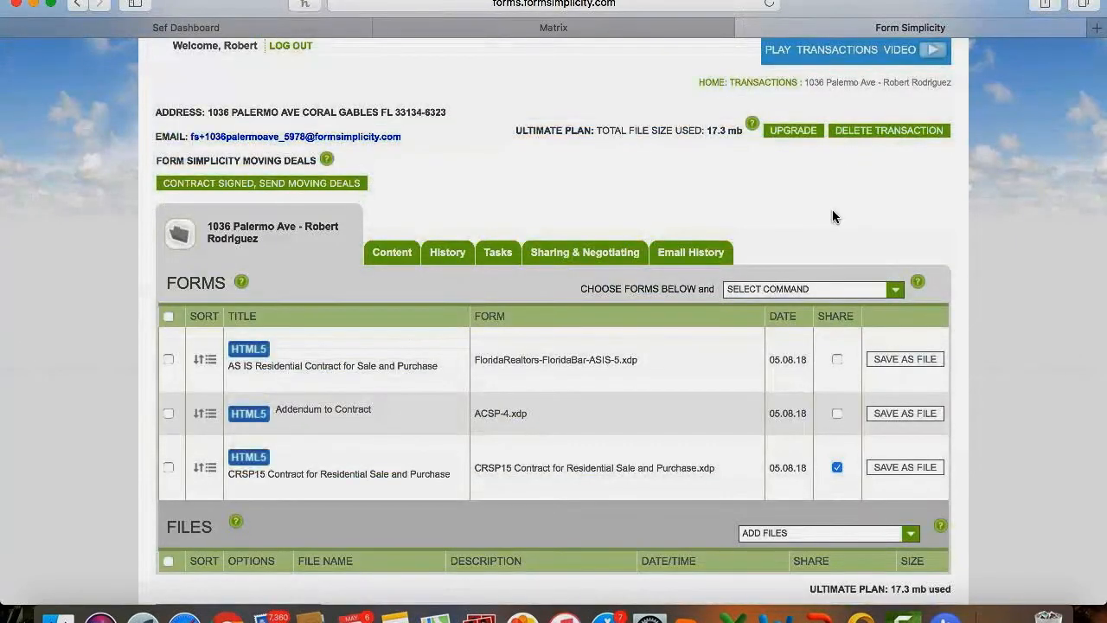
Switch off the shared party's Active link under Sharing & Negotiating, then return to the transaction's forms page.
{"action": "scroll", "coordinate": [831, 209], "scroll_direction": "up", "scroll_amount": 2}
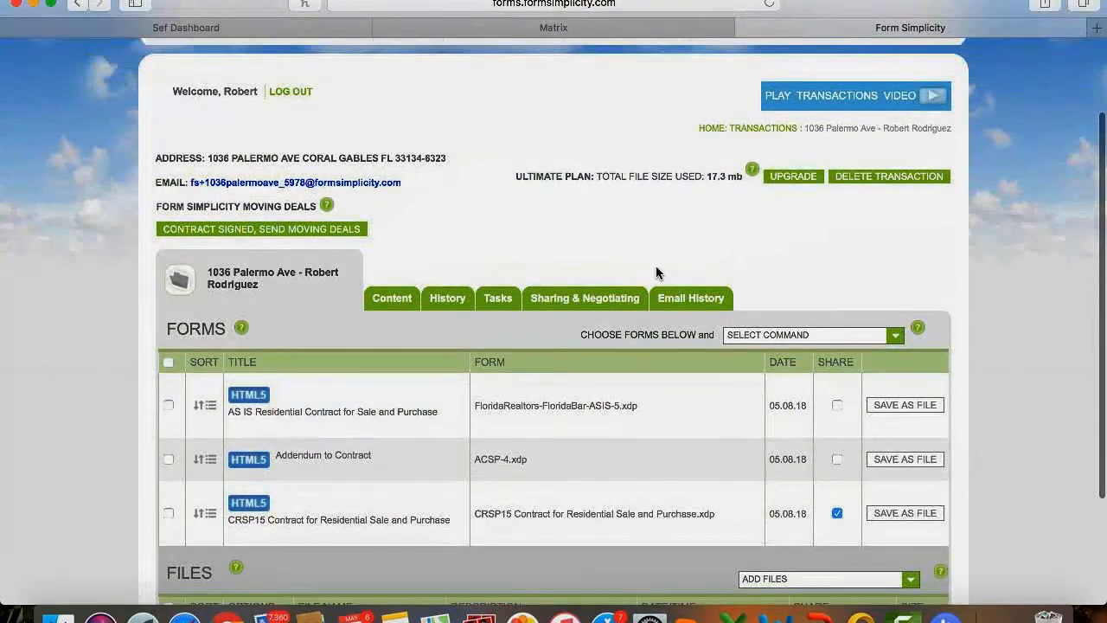
{"action": "left_click", "coordinate": [603, 298]}
{"action": "scroll", "coordinate": [603, 298], "scroll_direction": "down", "scroll_amount": 2}
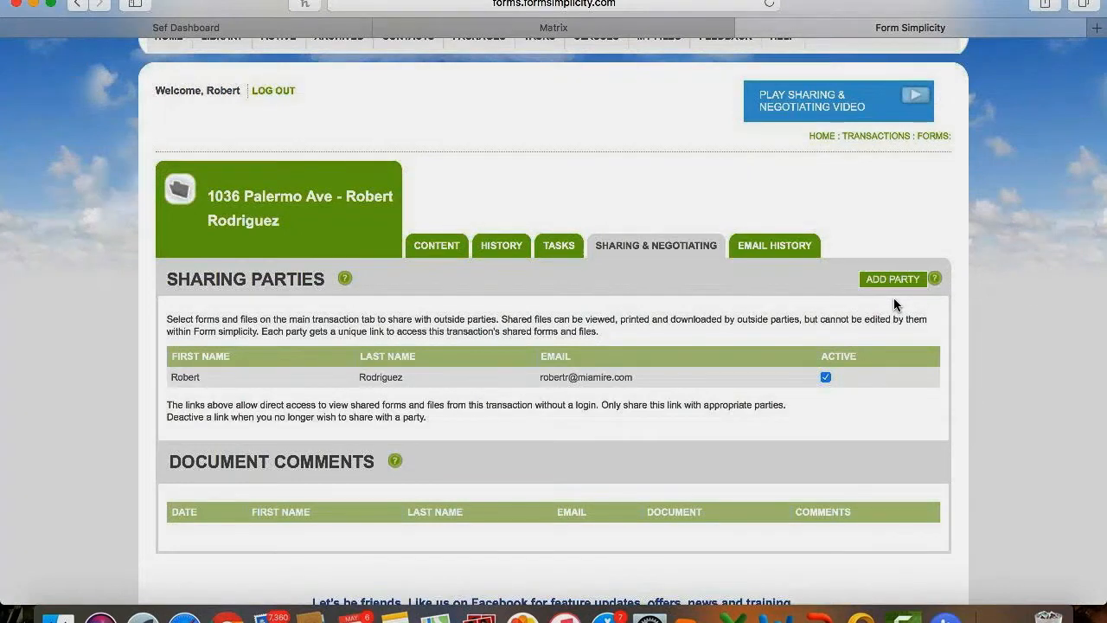
{"action": "left_click", "coordinate": [825, 377]}
{"action": "scroll", "coordinate": [825, 377], "scroll_direction": "up", "scroll_amount": 2}
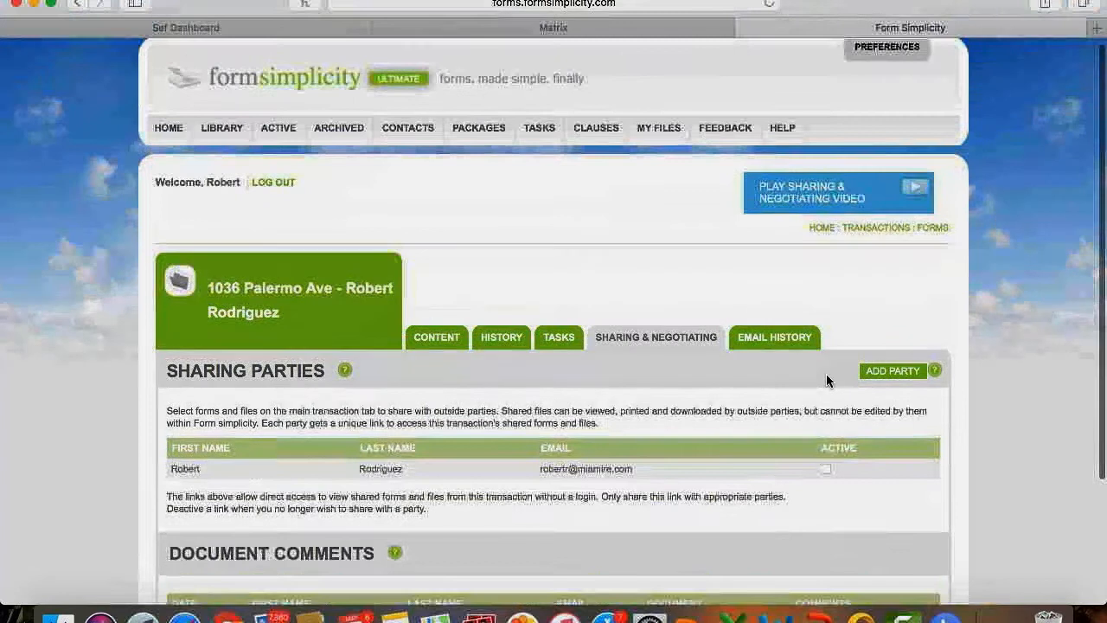
{"action": "left_click", "coordinate": [259, 299]}
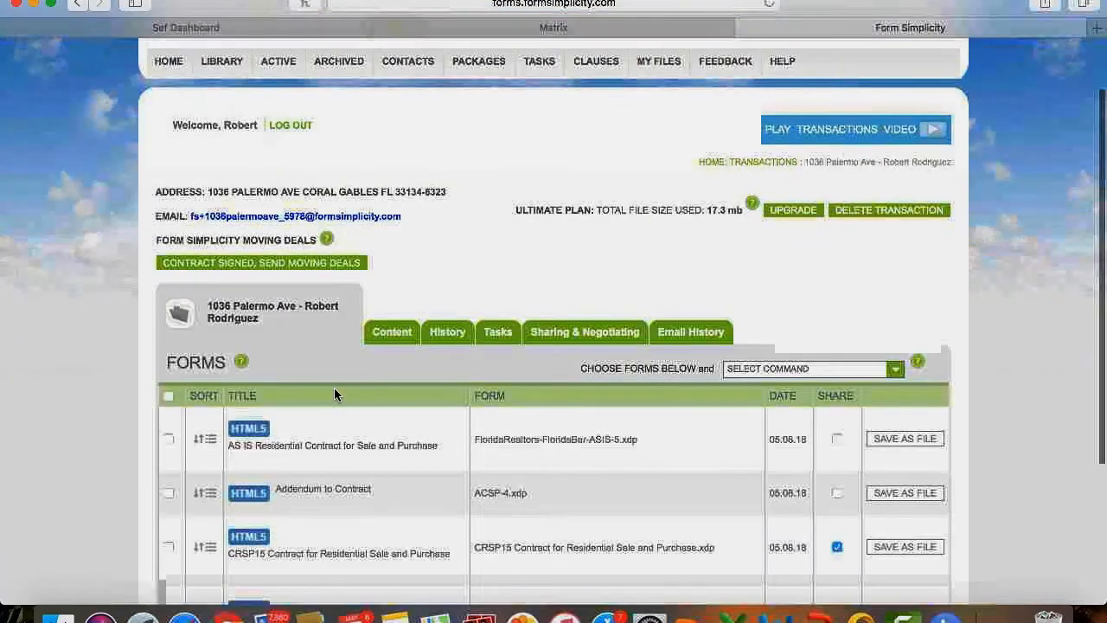
Tick the CRSP15 contract row and choose eSign from the Select Command list.
{"action": "scroll", "coordinate": [333, 394], "scroll_direction": "down", "scroll_amount": 3}
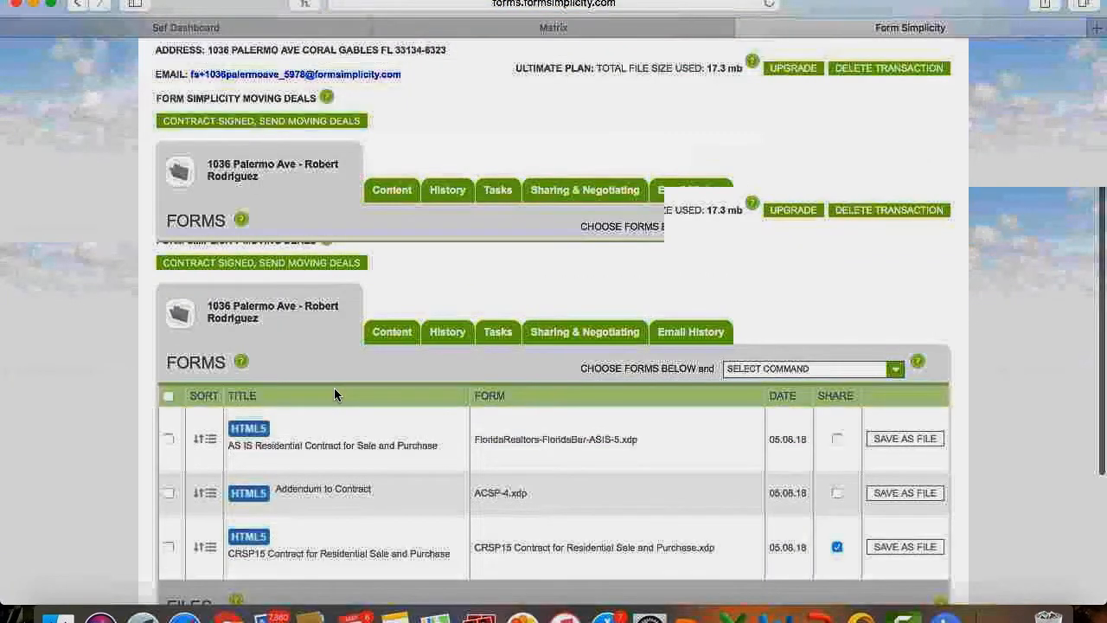
{"action": "left_click", "coordinate": [166, 406]}
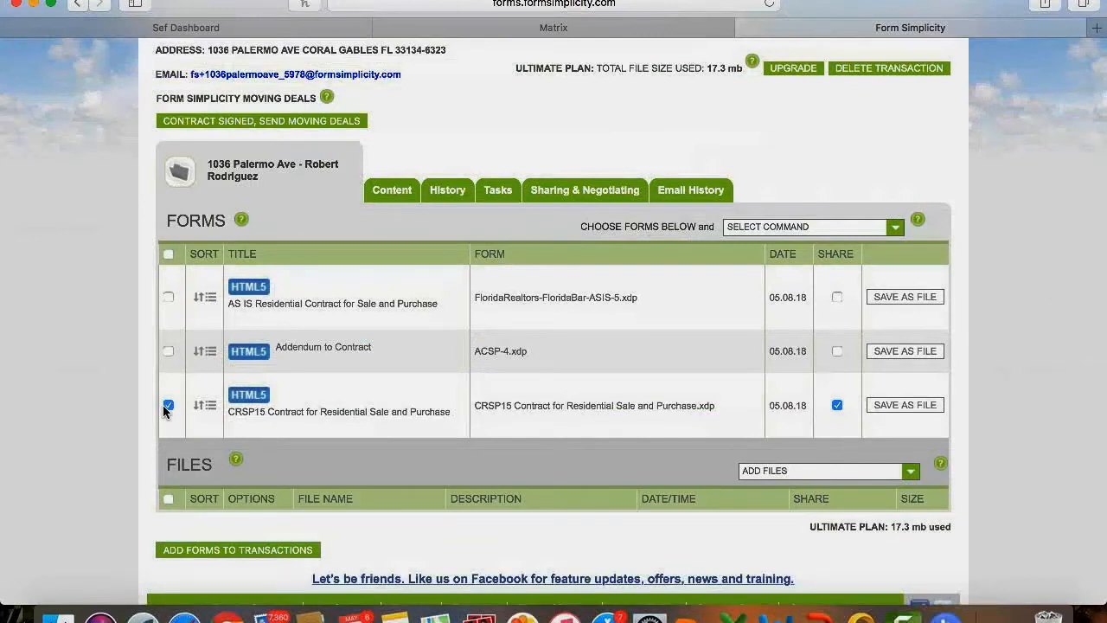
{"action": "left_click", "coordinate": [787, 228]}
{"action": "left_click", "coordinate": [760, 381]}
{"action": "scroll", "coordinate": [759, 381], "scroll_direction": "down", "scroll_amount": 2}
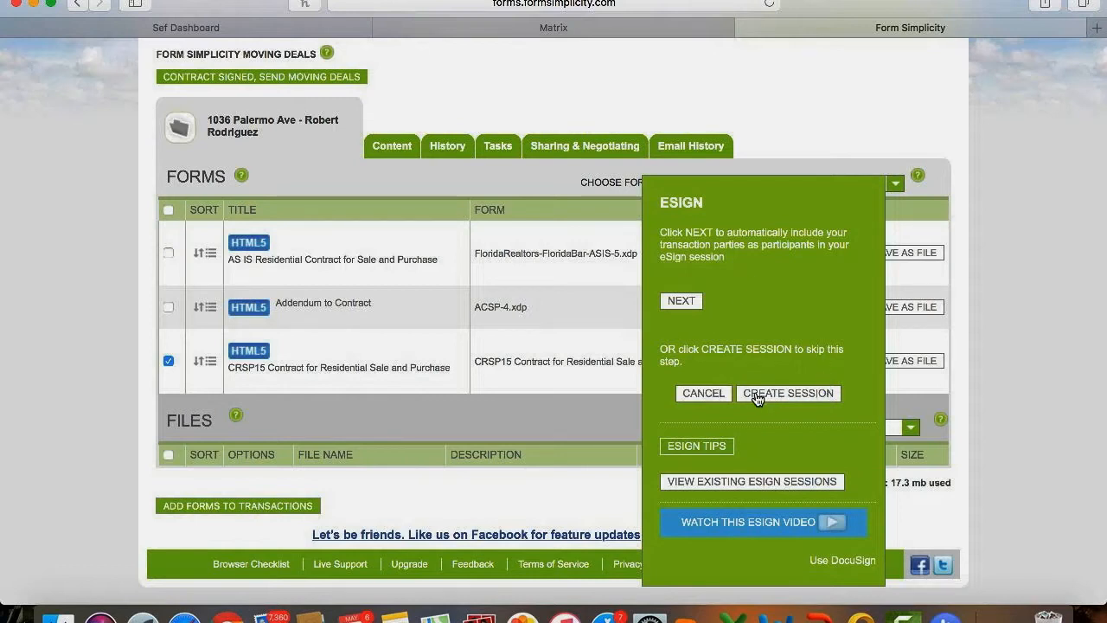
{"action": "left_click", "coordinate": [794, 396]}
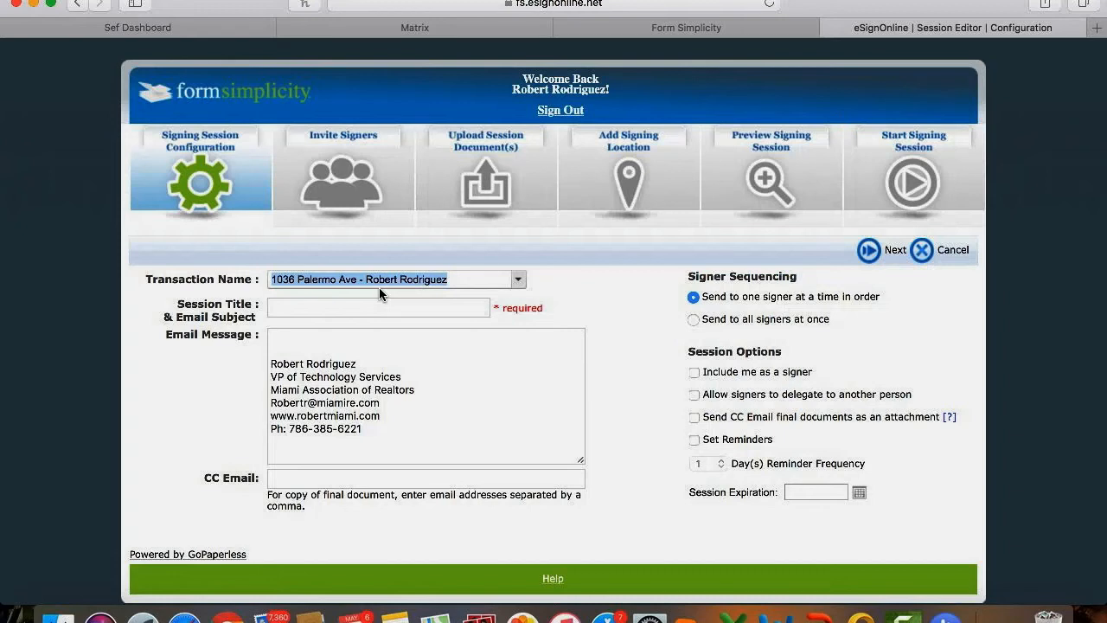
Enter 'FS Webinar' as the session title and 'Please review and sign documents.' as the email message.
{"action": "key", "text": "Tab"}
{"action": "type", "text": "FS Webinar"}
{"action": "left_click", "coordinate": [282, 337]}
{"action": "type", "text": "Please re"}
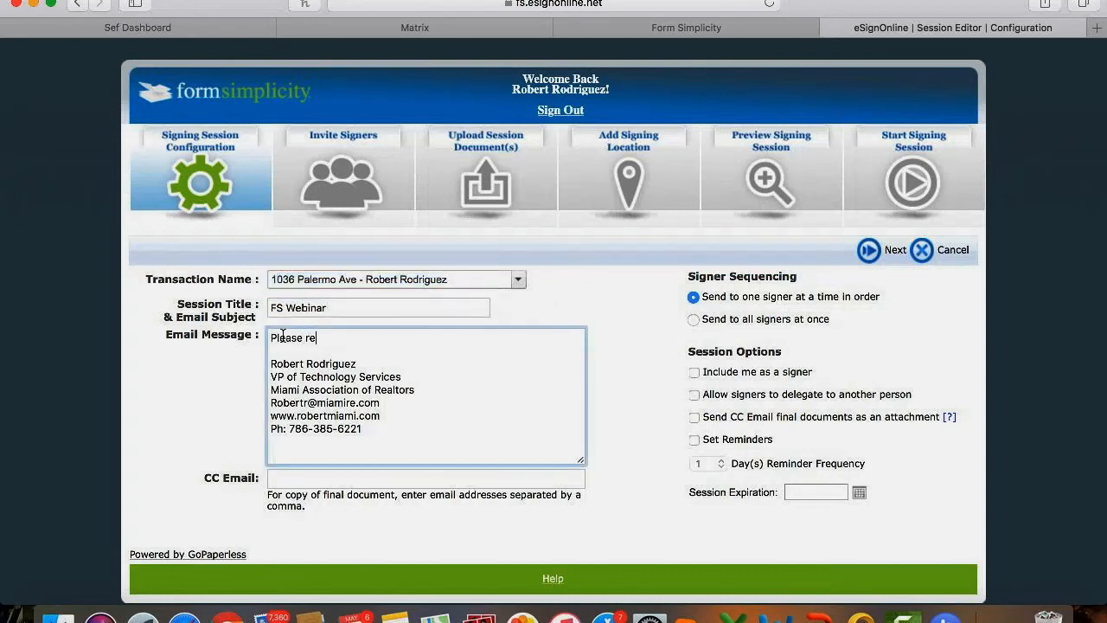
{"action": "type", "text": "vie"}
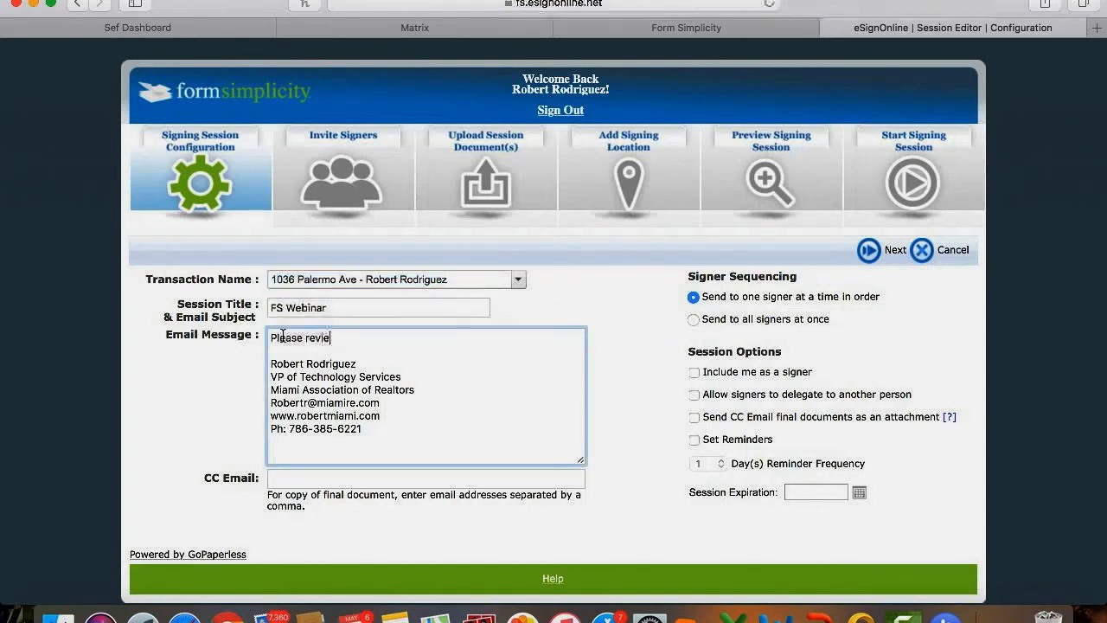
{"action": "type", "text": "w and sign doc"}
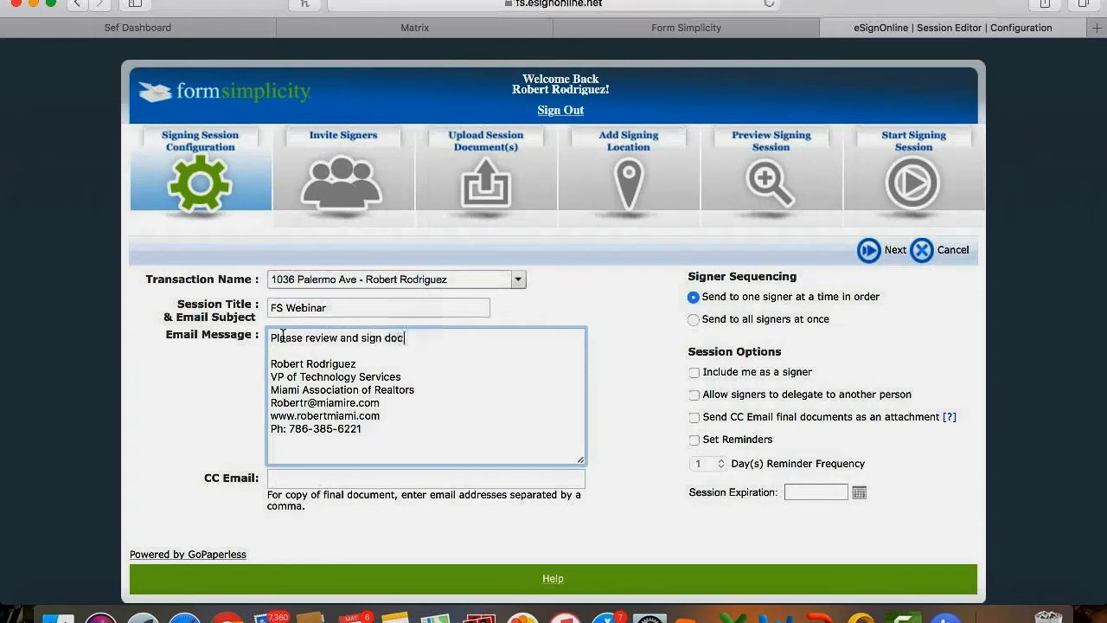
{"action": "type", "text": "uments."}
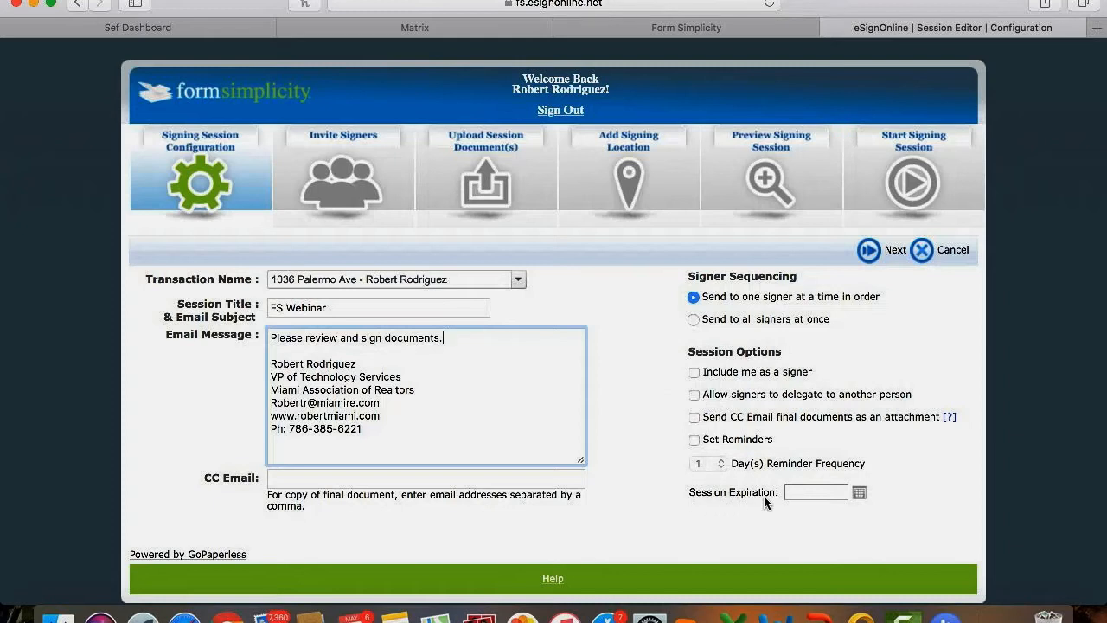
{"action": "mouse_move", "coordinate": [787, 498]}
Set a May 10 session expiration, delete it again, and continue to Invite Signers.
{"action": "left_click", "coordinate": [859, 491]}
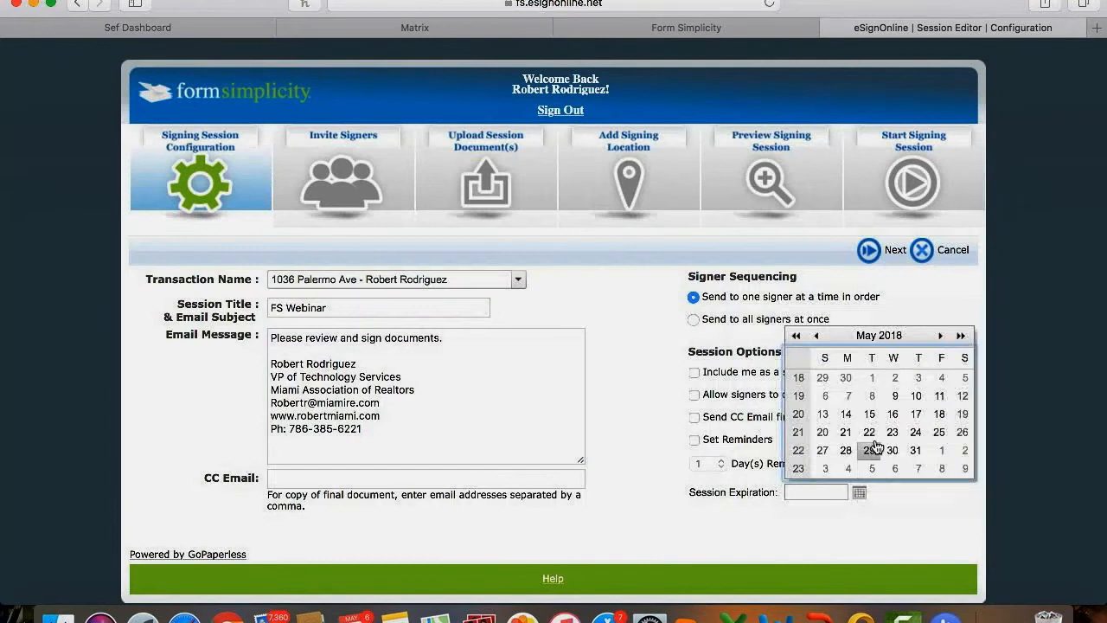
{"action": "left_click", "coordinate": [914, 396]}
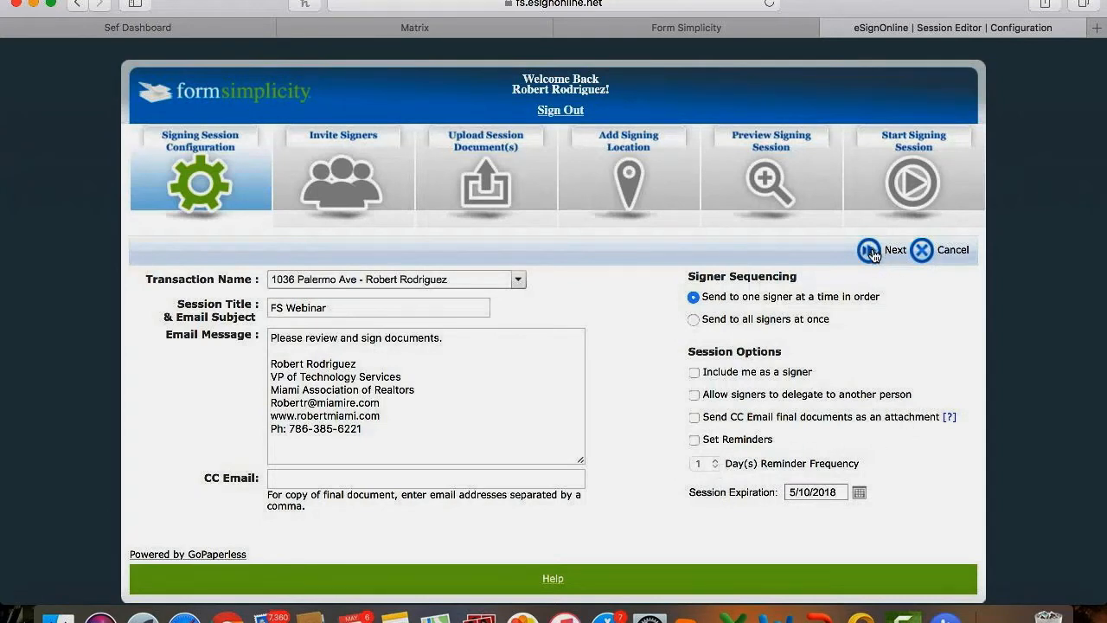
{"action": "left_click", "coordinate": [838, 490]}
{"action": "triple_click", "coordinate": [838, 489]}
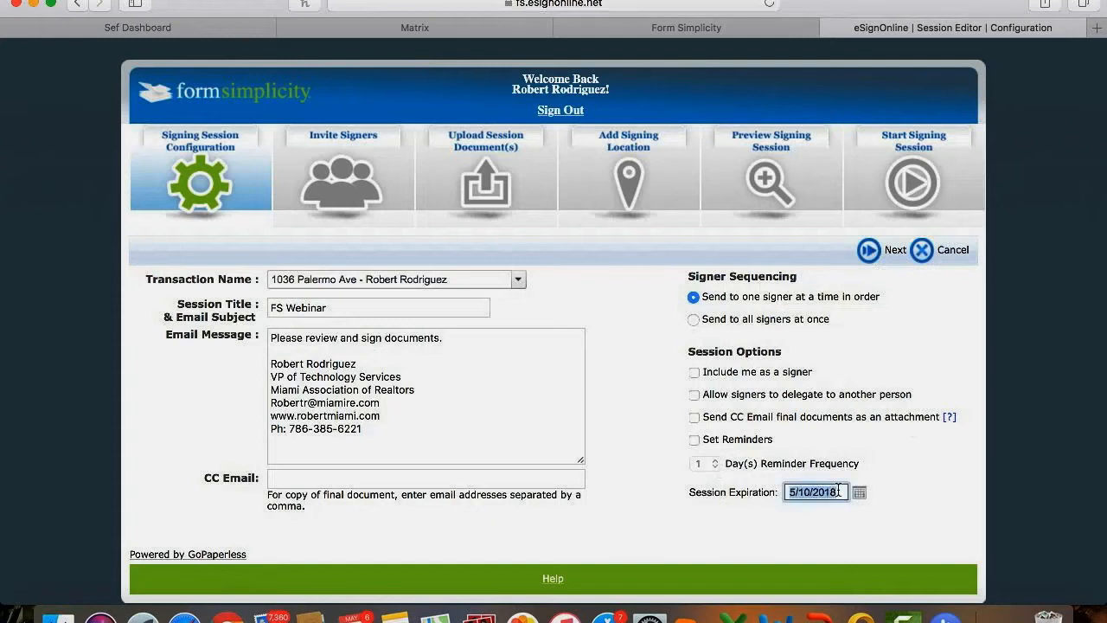
{"action": "key", "text": "BackSpace"}
{"action": "left_click", "coordinate": [942, 331]}
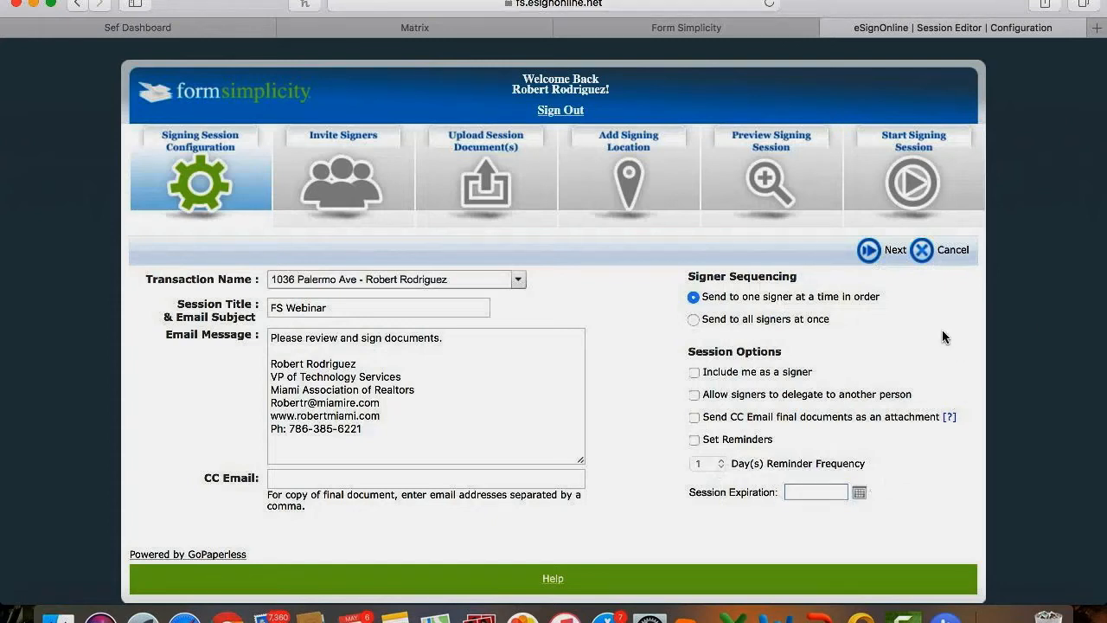
{"action": "left_click", "coordinate": [878, 250]}
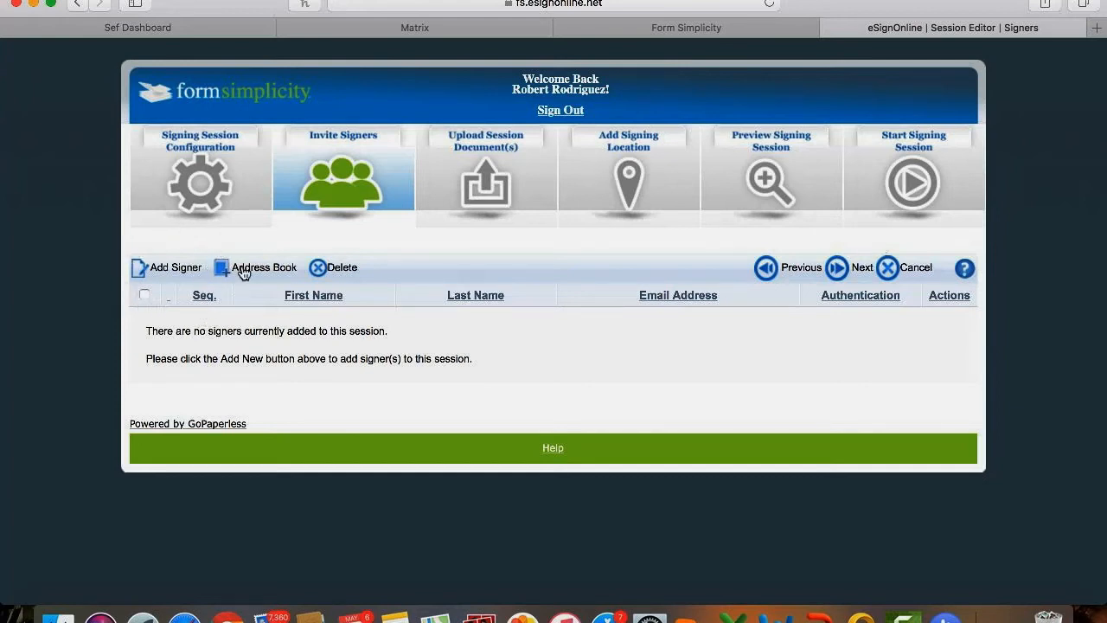
Add a new signer, entering the signer's first name, last name and e-mail address.
{"action": "left_click", "coordinate": [174, 270]}
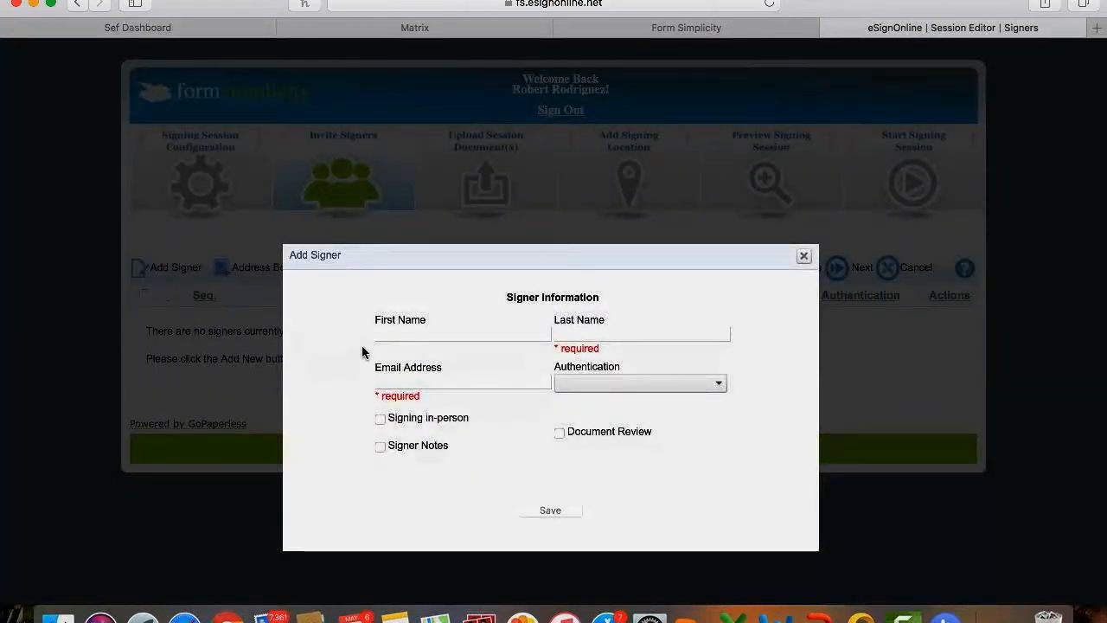
{"action": "left_click", "coordinate": [394, 339]}
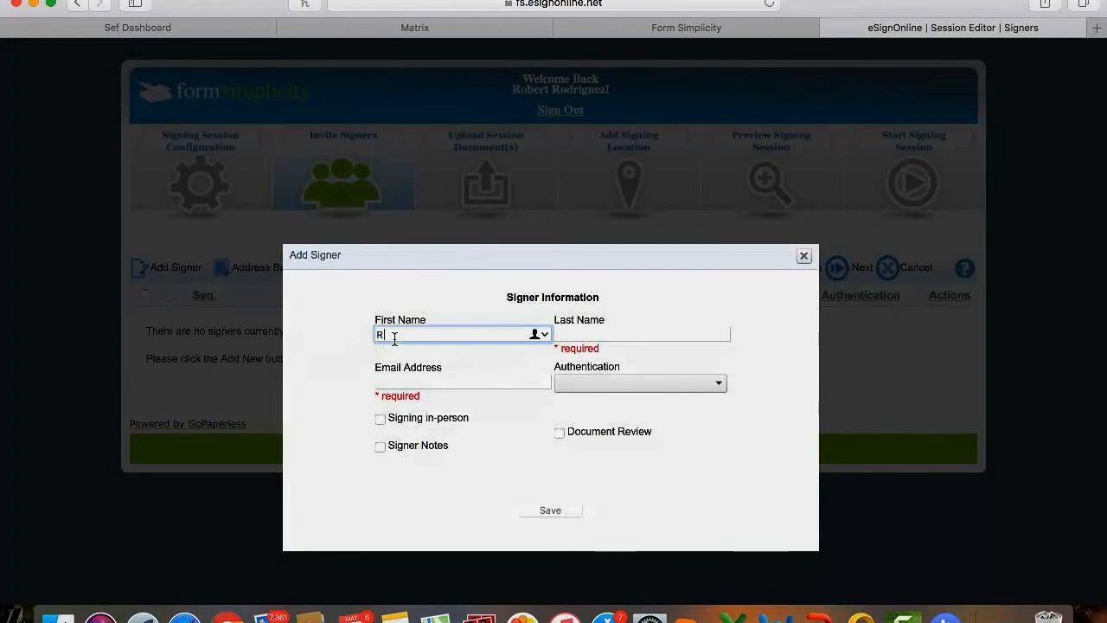
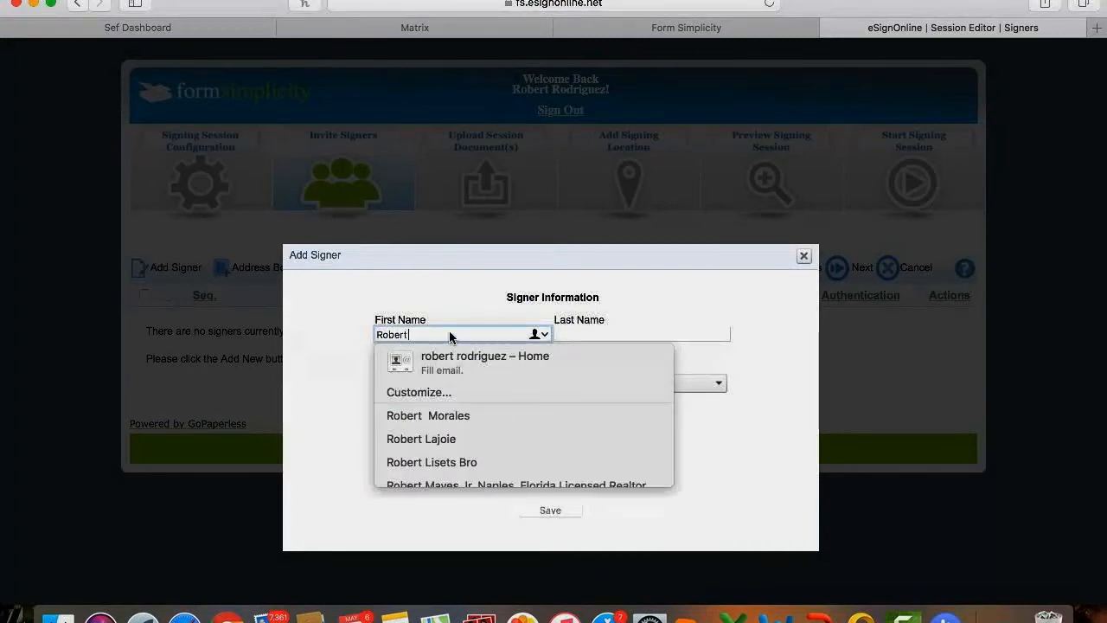
{"action": "left_click", "coordinate": [566, 333]}
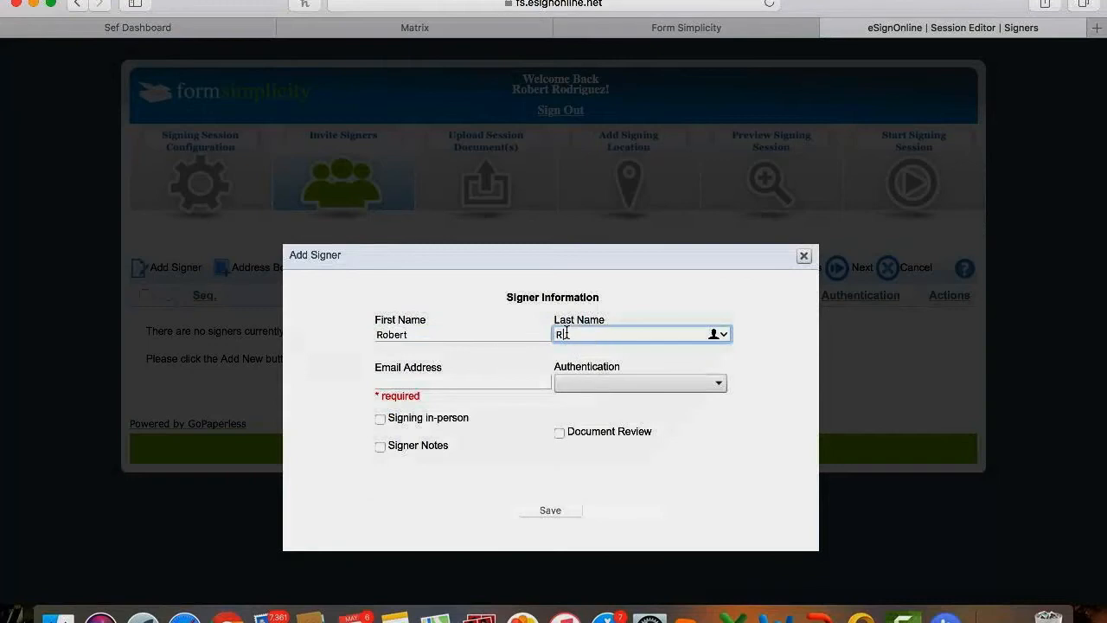
{"action": "left_click", "coordinate": [391, 383]}
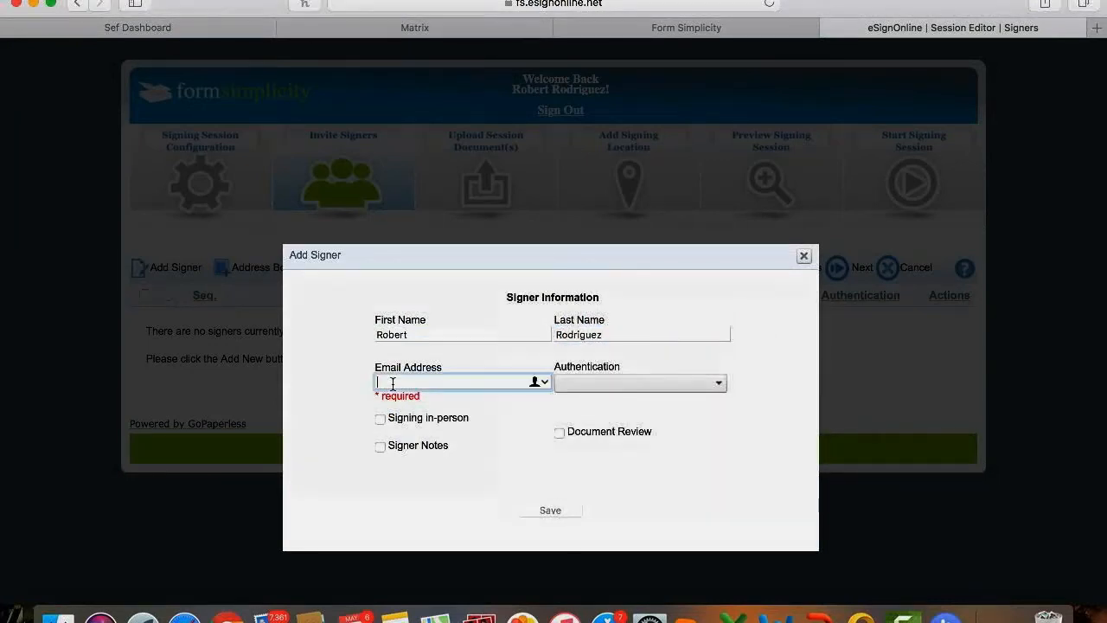
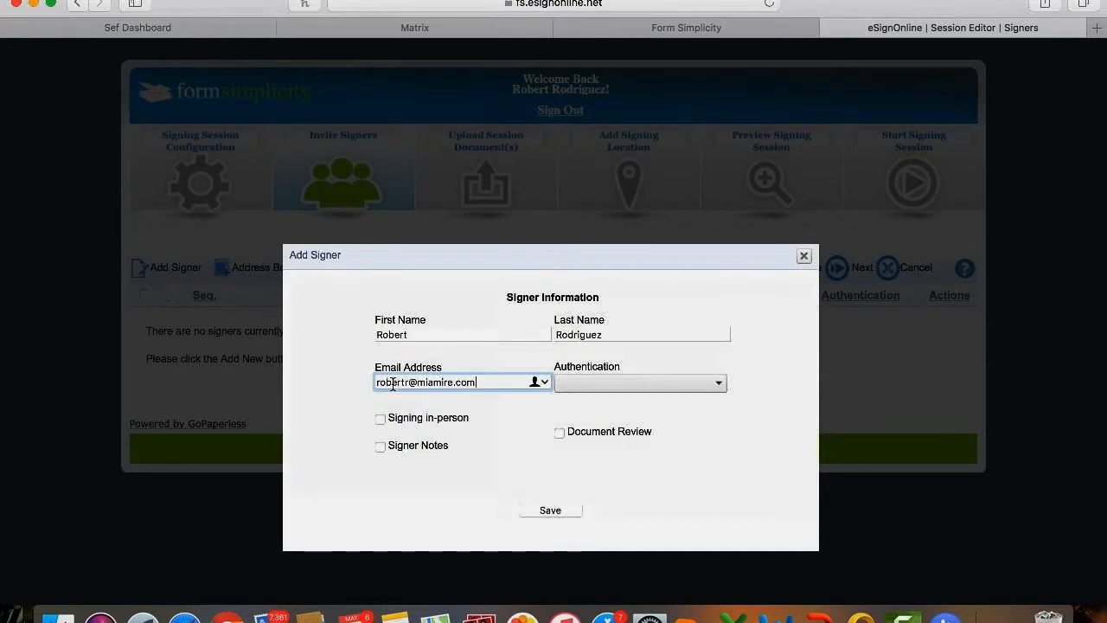
{"action": "left_click", "coordinate": [750, 427]}
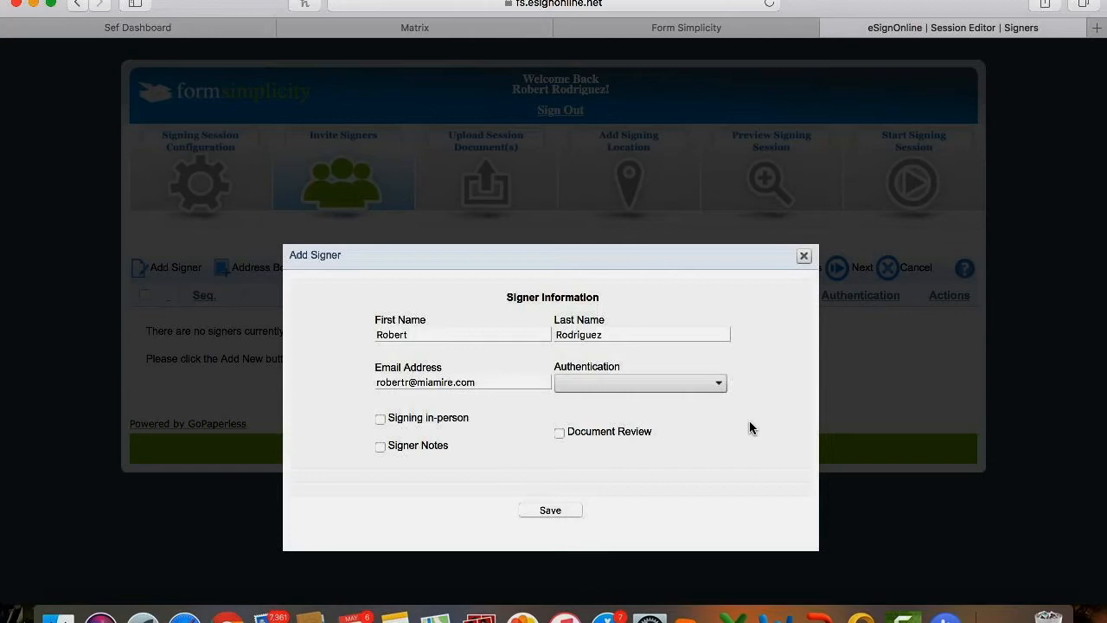
Save the signer with Signing in-person unticked and Authentication left at None.
{"action": "left_click", "coordinate": [380, 419]}
{"action": "left_click", "coordinate": [380, 421]}
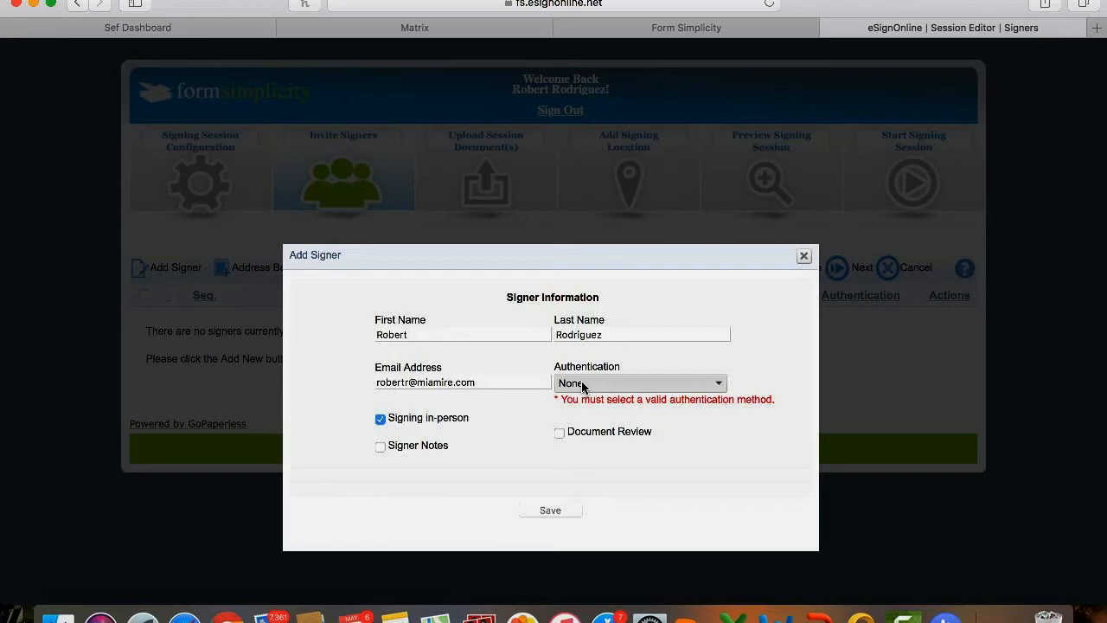
{"action": "left_click", "coordinate": [381, 420]}
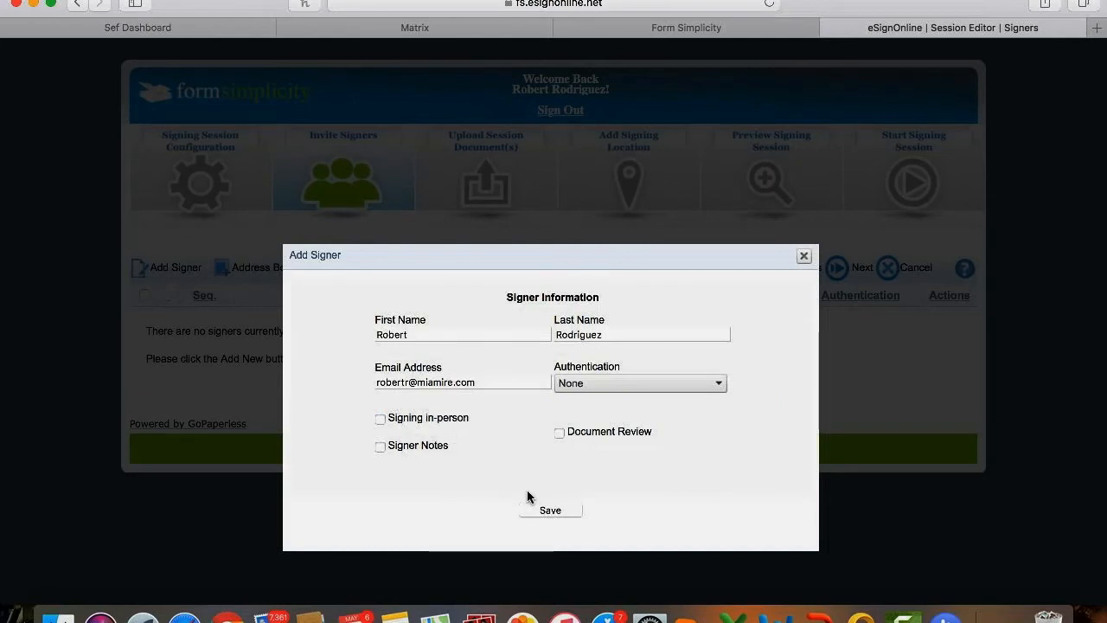
{"action": "left_click", "coordinate": [549, 510]}
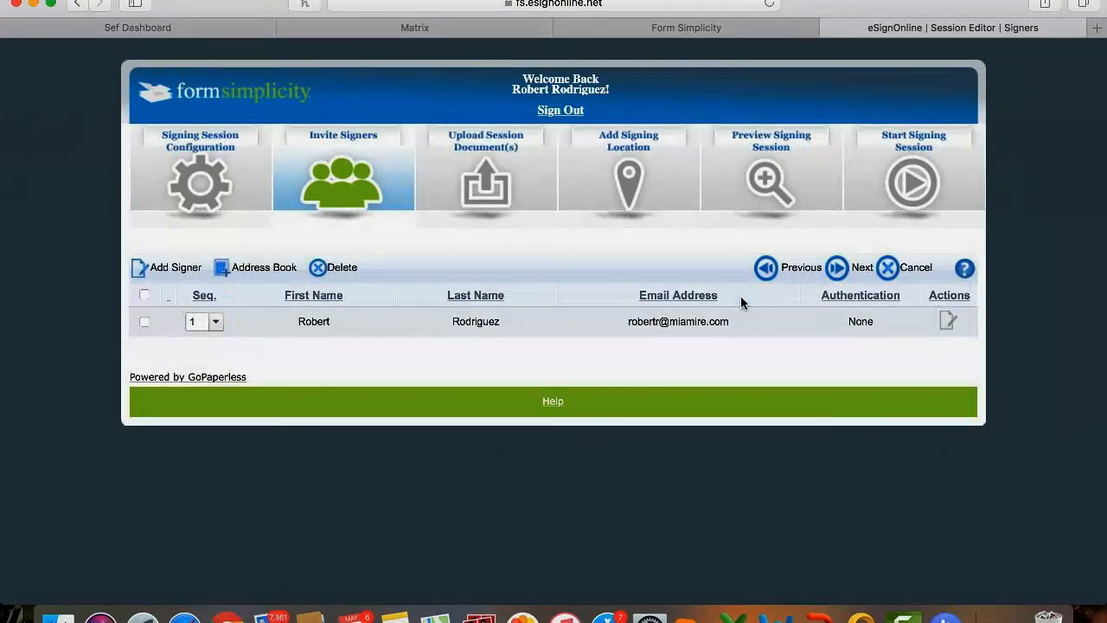
Assign the signer to Buyer 1, leave Buyer 2 and Seller 1 blank, and continue.
{"action": "left_click", "coordinate": [839, 269]}
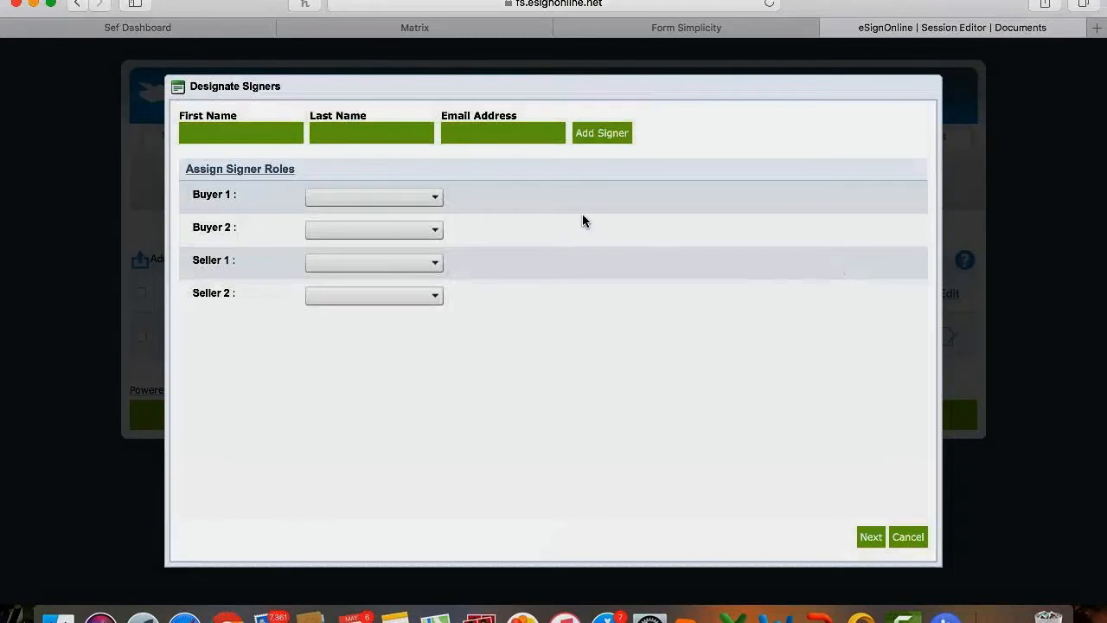
{"action": "left_click", "coordinate": [336, 199]}
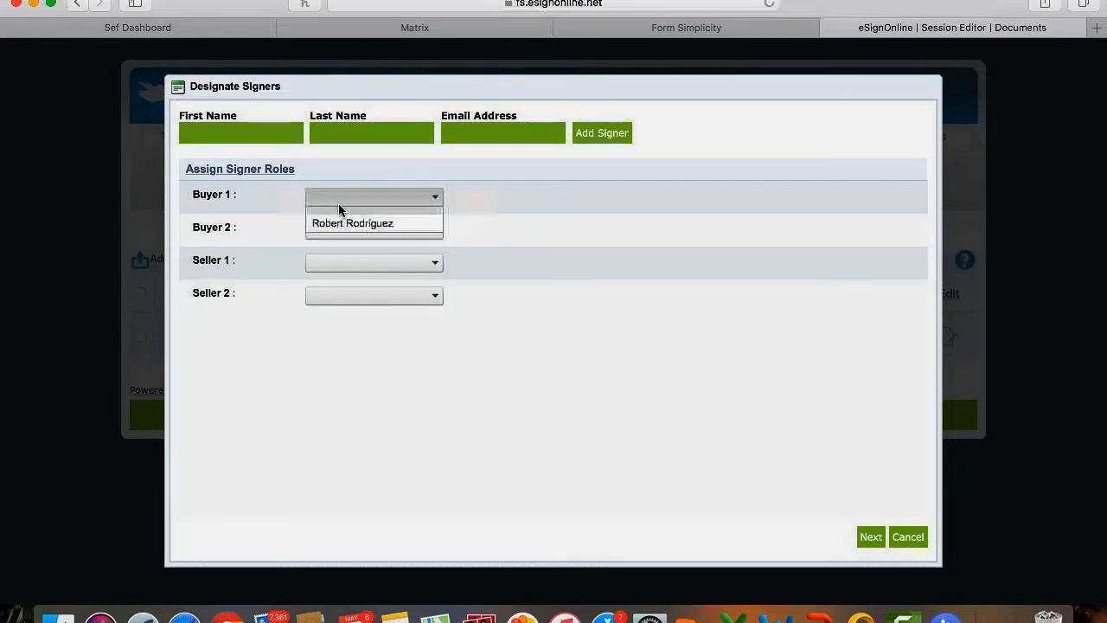
{"action": "left_click", "coordinate": [352, 227]}
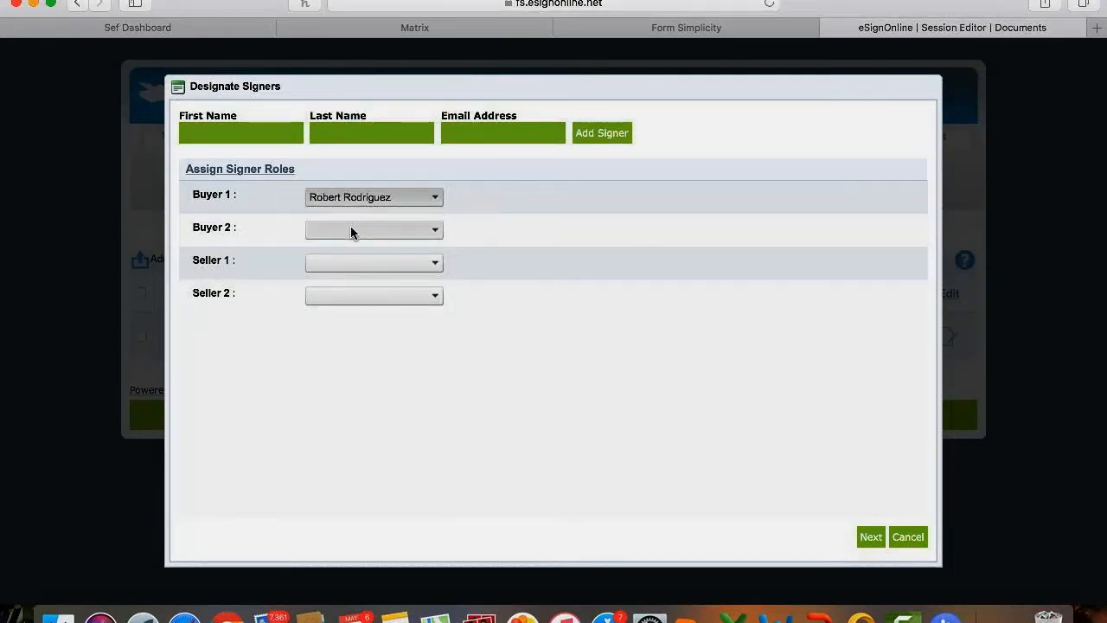
{"action": "left_click", "coordinate": [350, 230]}
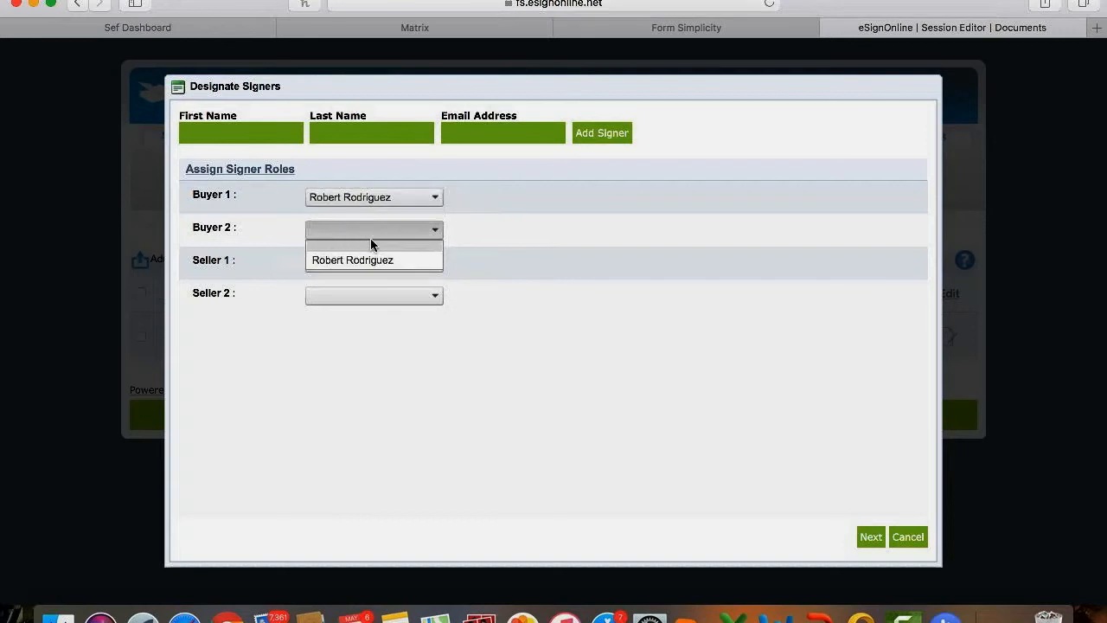
{"action": "left_click", "coordinate": [542, 327]}
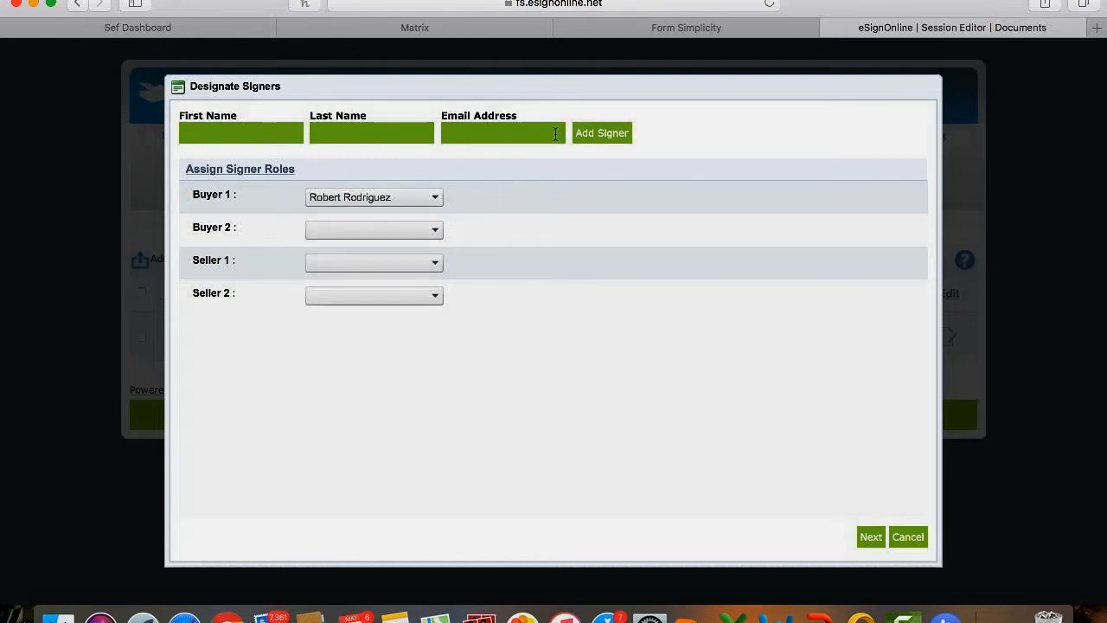
{"action": "left_click", "coordinate": [394, 265]}
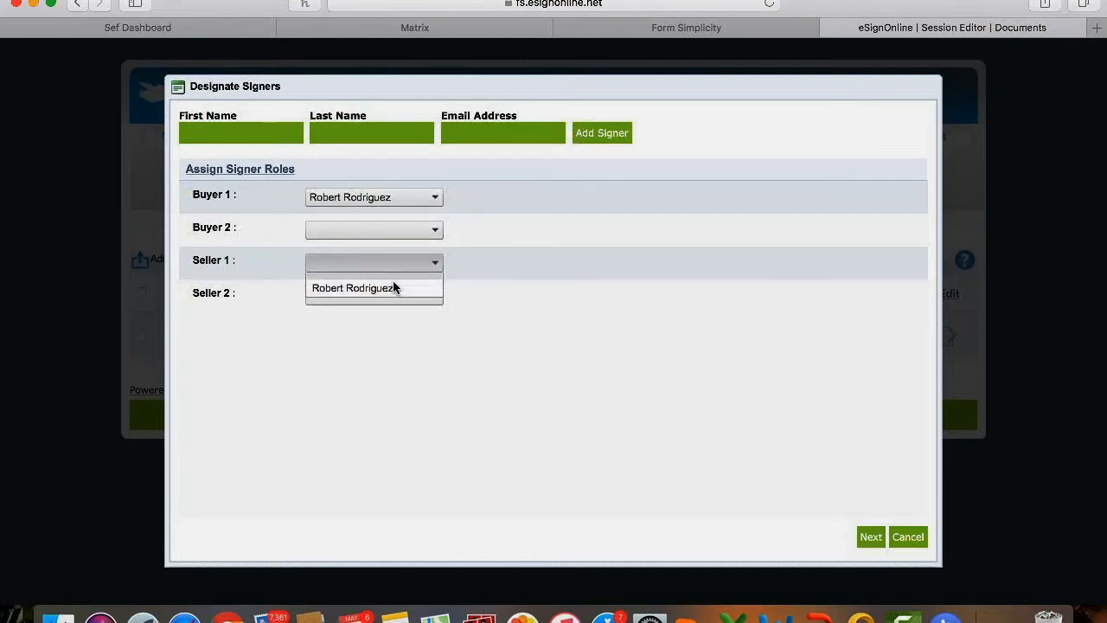
{"action": "left_click", "coordinate": [522, 321]}
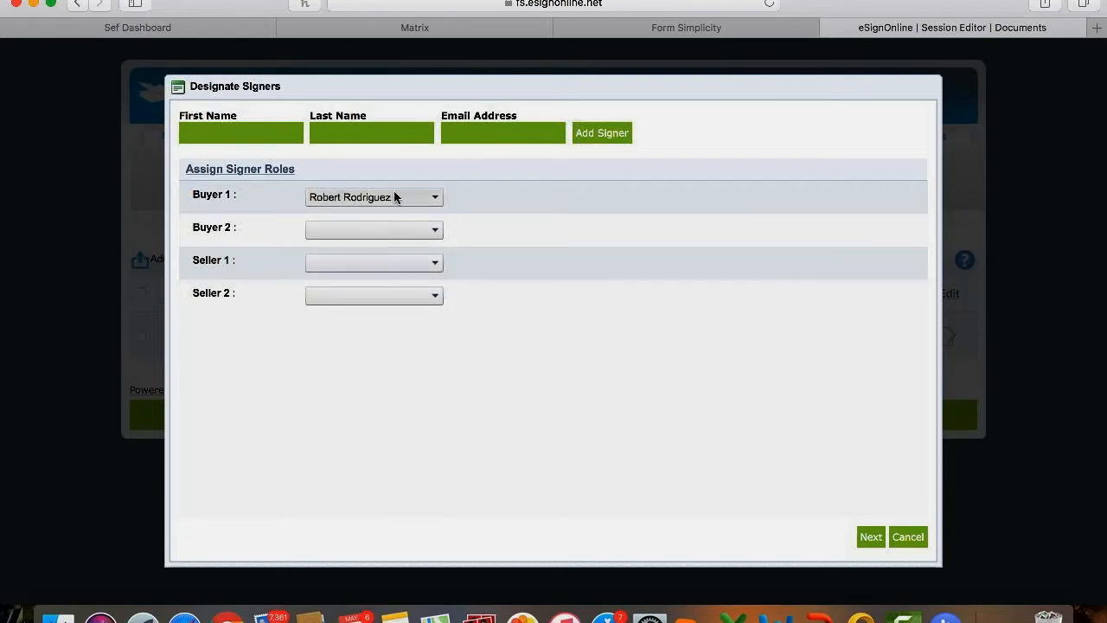
{"action": "left_click", "coordinate": [868, 537]}
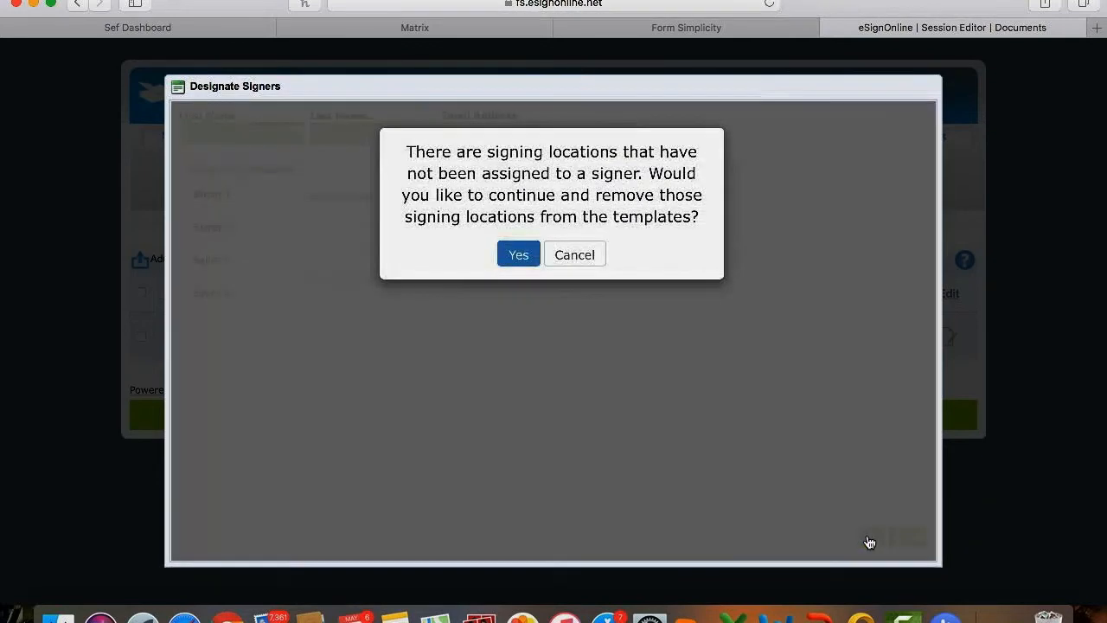
Remove unassigned signing locations, tick the CRSP15 document, and continue to signing-location placement.
{"action": "left_click", "coordinate": [525, 256]}
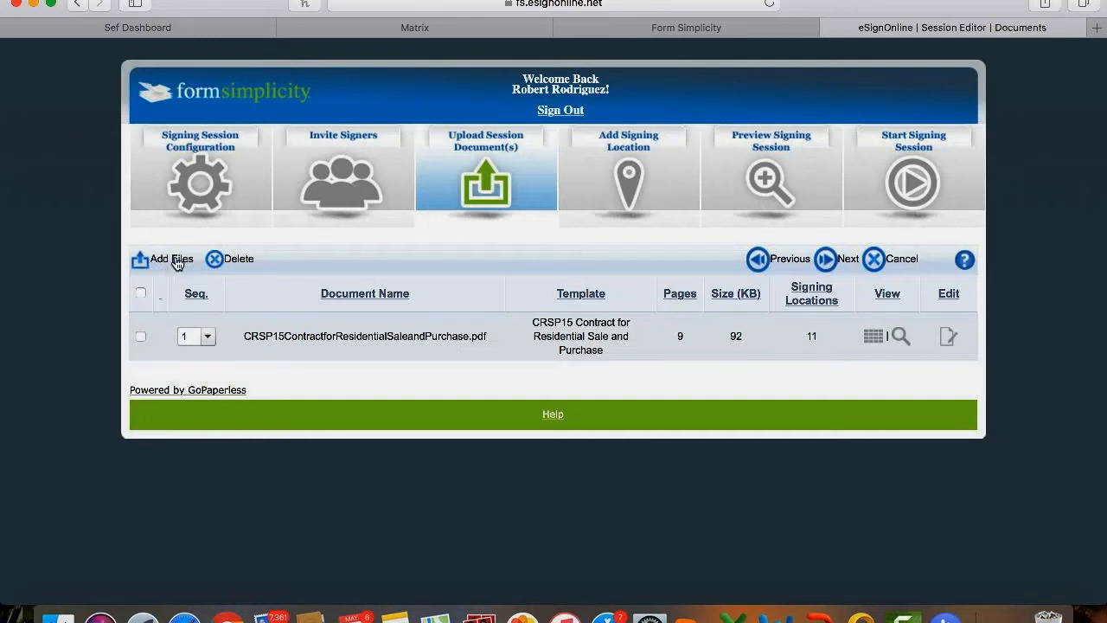
{"action": "left_click", "coordinate": [141, 337]}
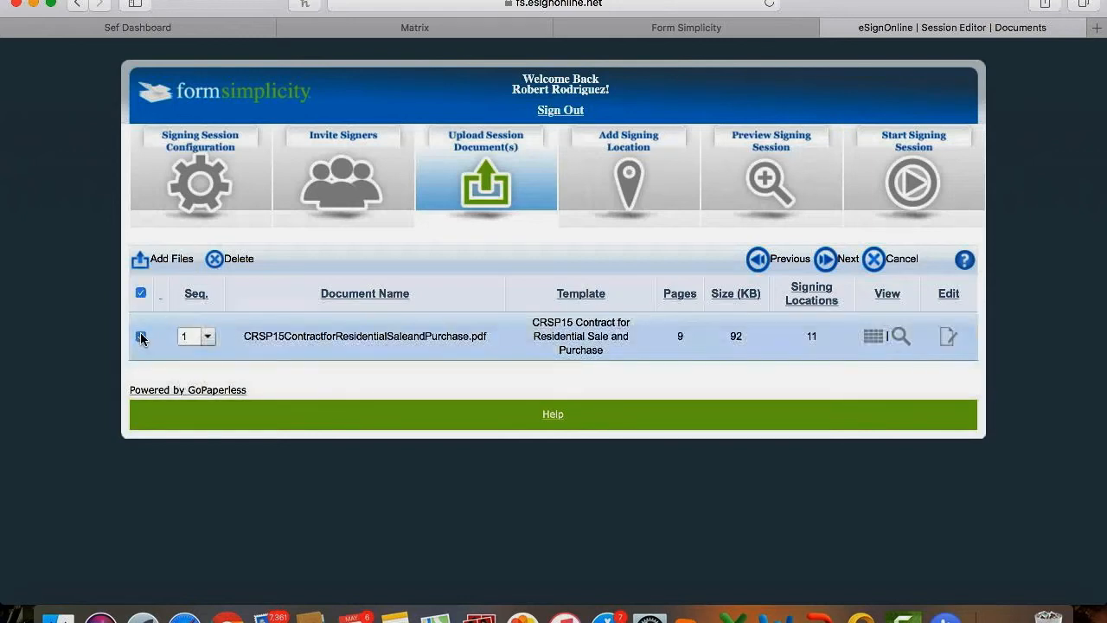
{"action": "left_click", "coordinate": [827, 262]}
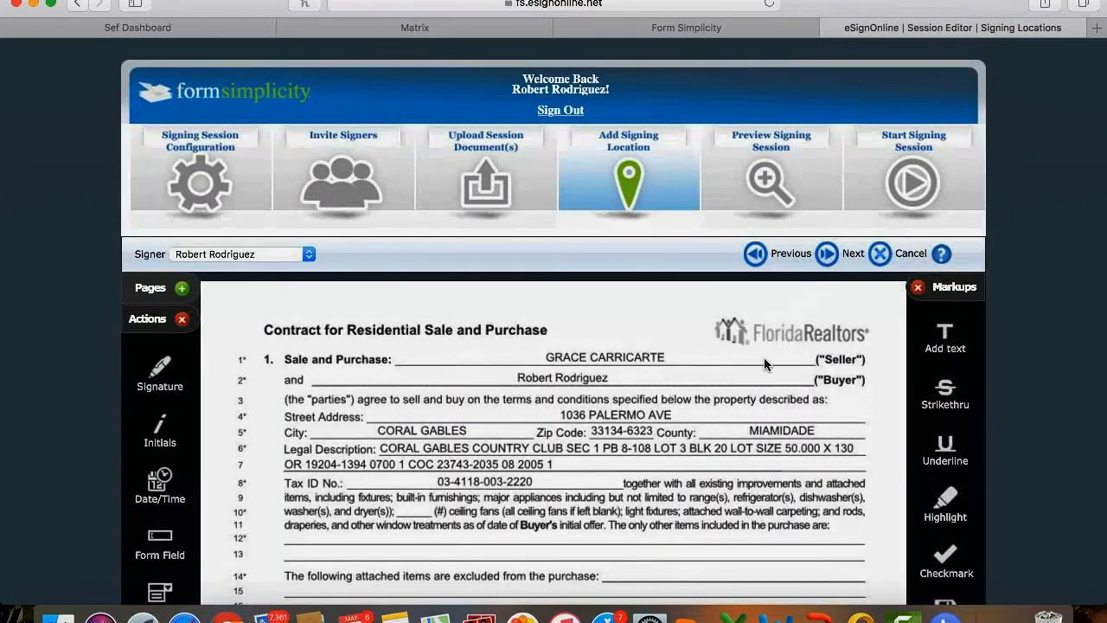
{"action": "scroll", "coordinate": [616, 446], "scroll_direction": "down", "scroll_amount": 5}
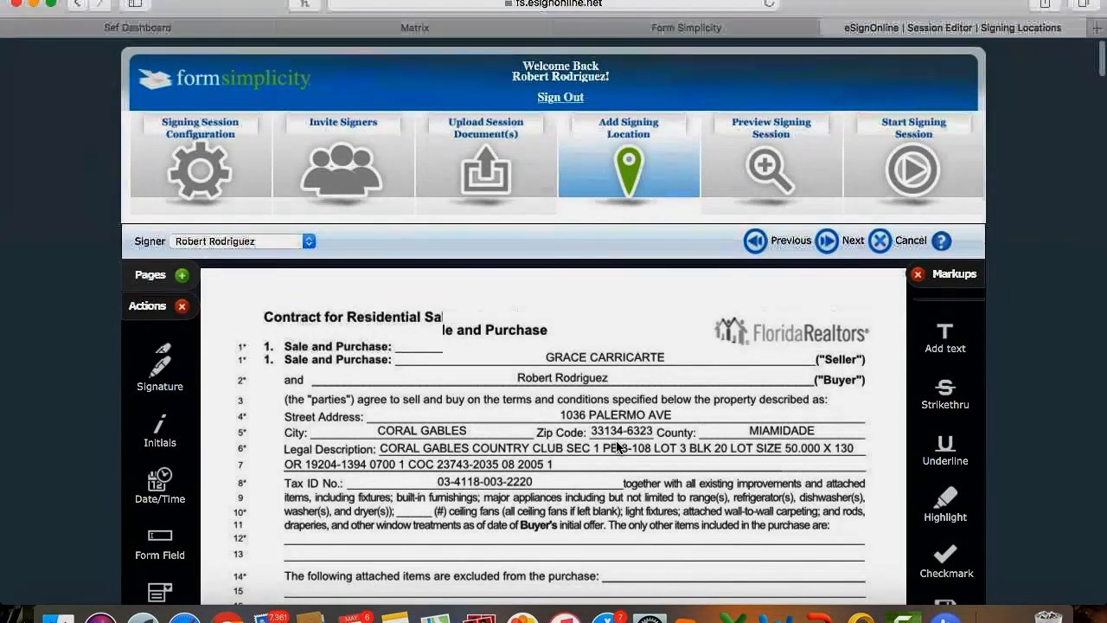
{"action": "scroll", "coordinate": [617, 446], "scroll_direction": "down", "scroll_amount": 7}
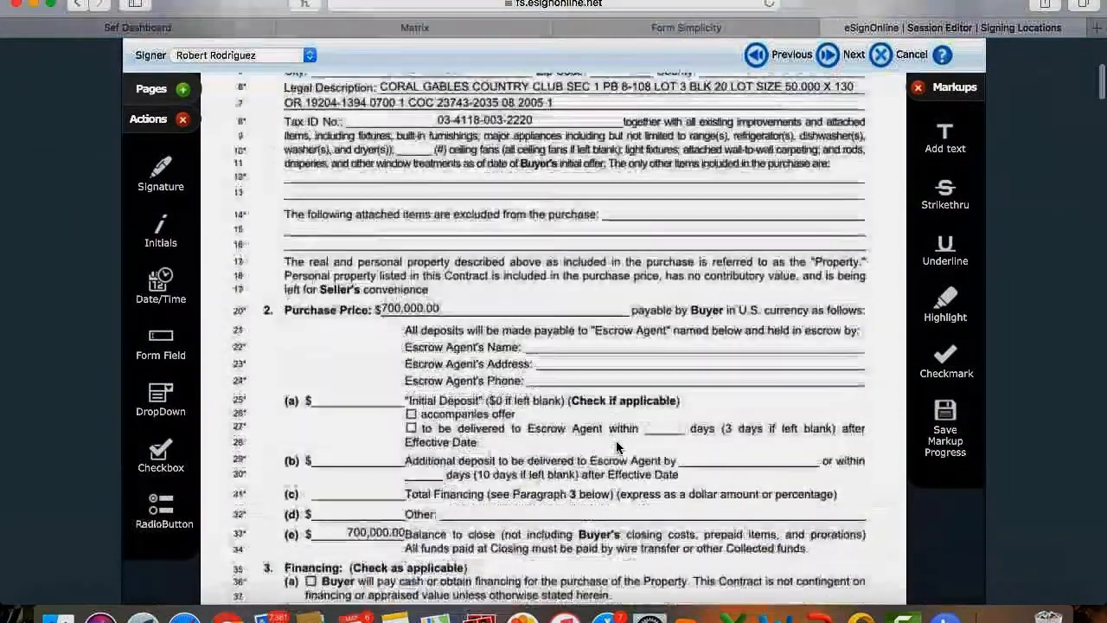
{"action": "scroll", "coordinate": [617, 446], "scroll_direction": "down", "scroll_amount": 5}
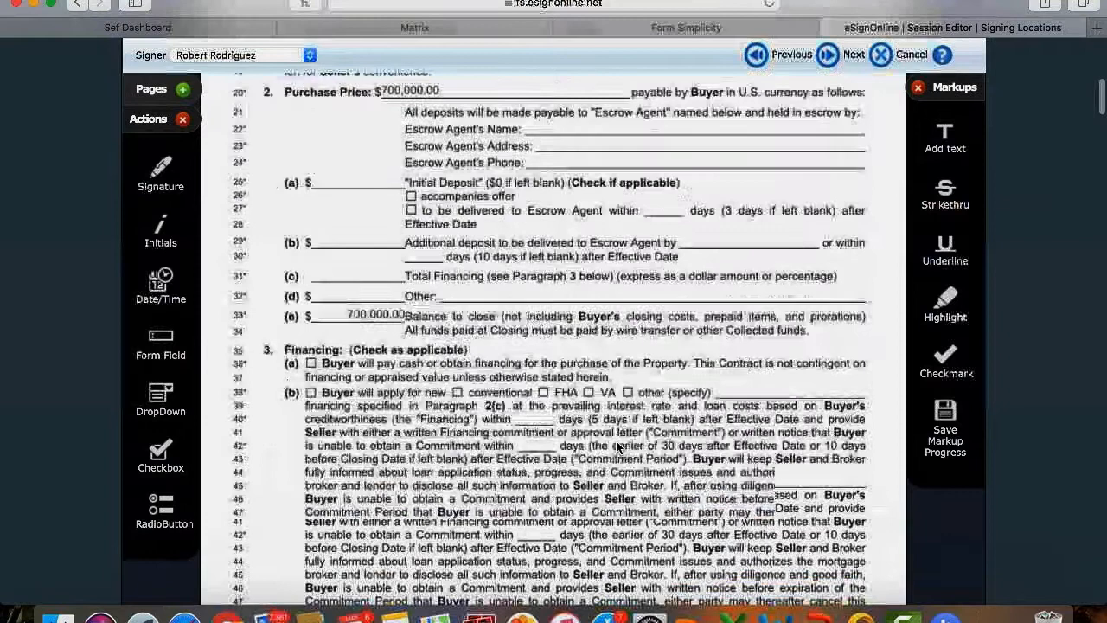
{"action": "mouse_move", "coordinate": [308, 457]}
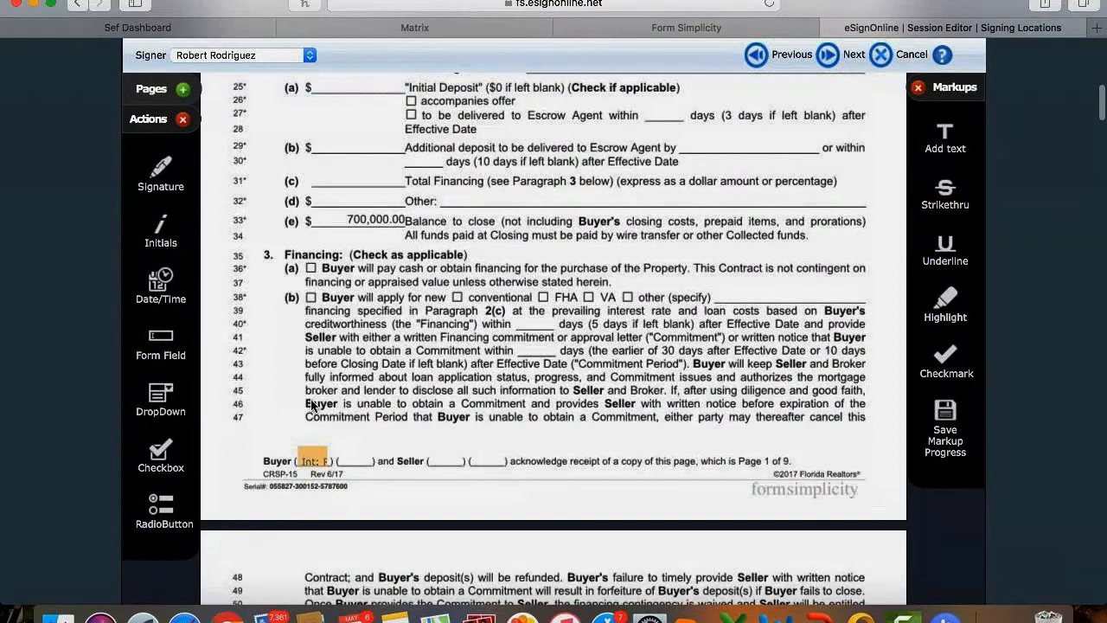
{"action": "scroll", "coordinate": [415, 454], "scroll_direction": "up", "scroll_amount": 1}
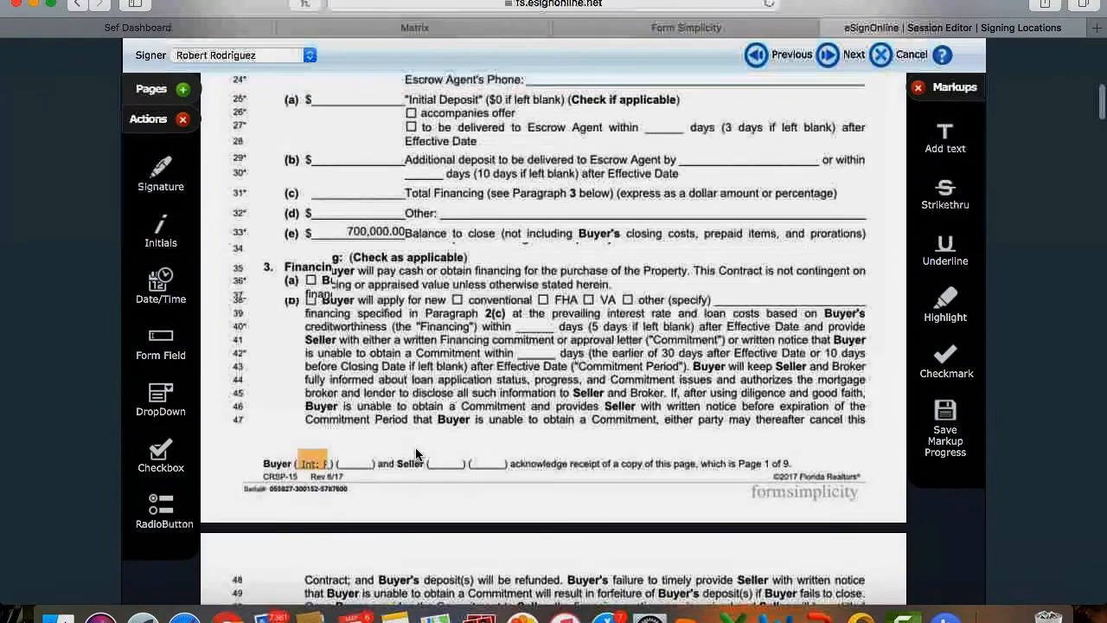
{"action": "scroll", "coordinate": [415, 447], "scroll_direction": "up", "scroll_amount": 5}
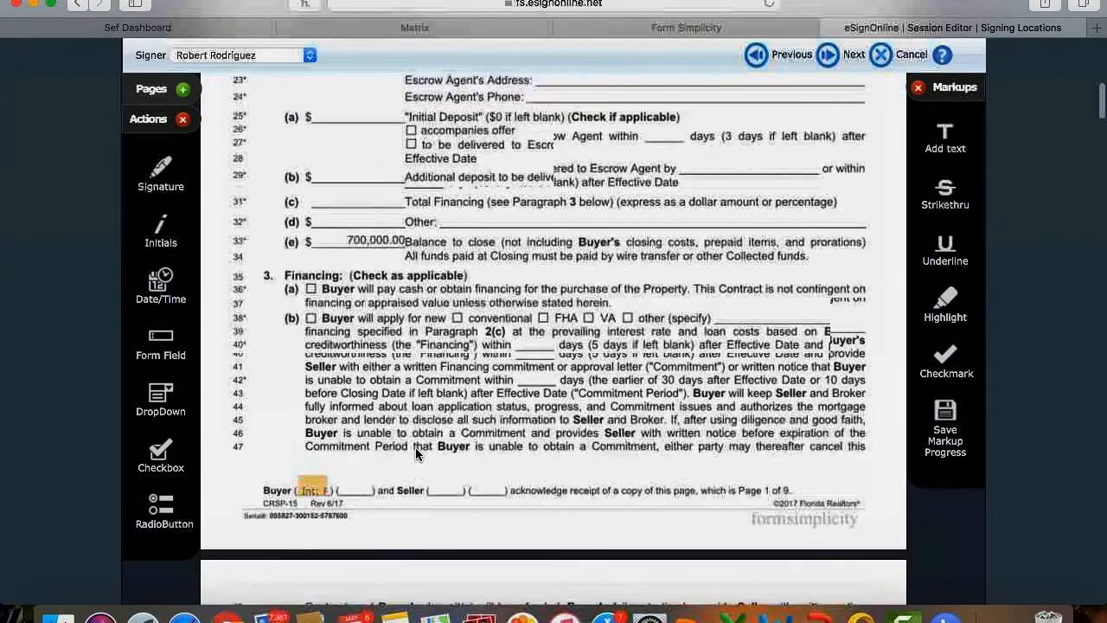
{"action": "scroll", "coordinate": [415, 450], "scroll_direction": "down", "scroll_amount": 20}
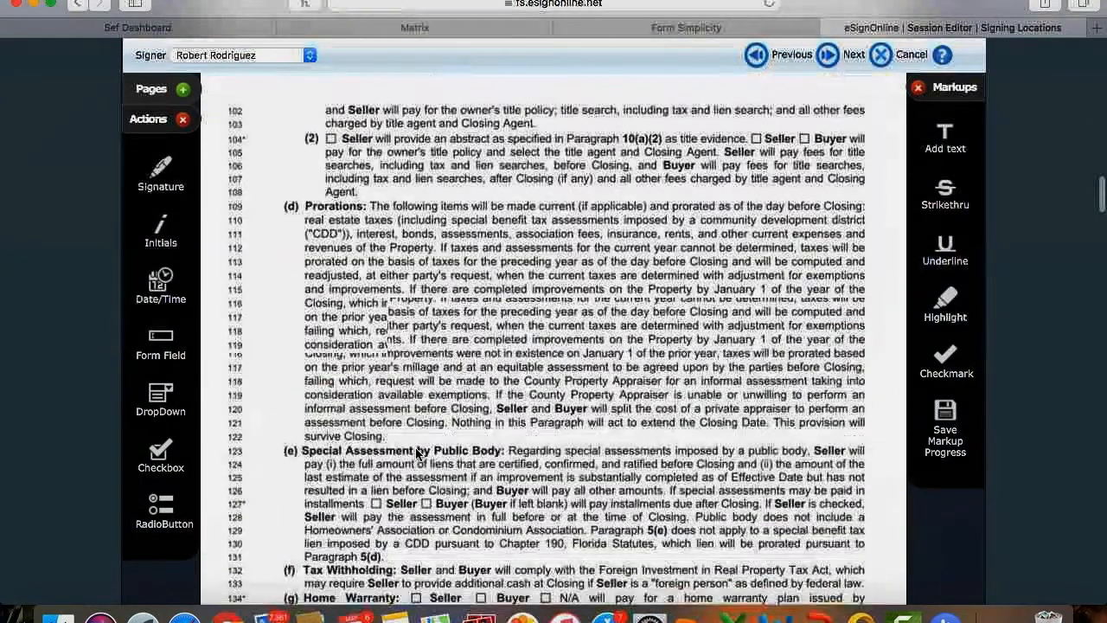
{"action": "scroll", "coordinate": [416, 451], "scroll_direction": "down", "scroll_amount": 20}
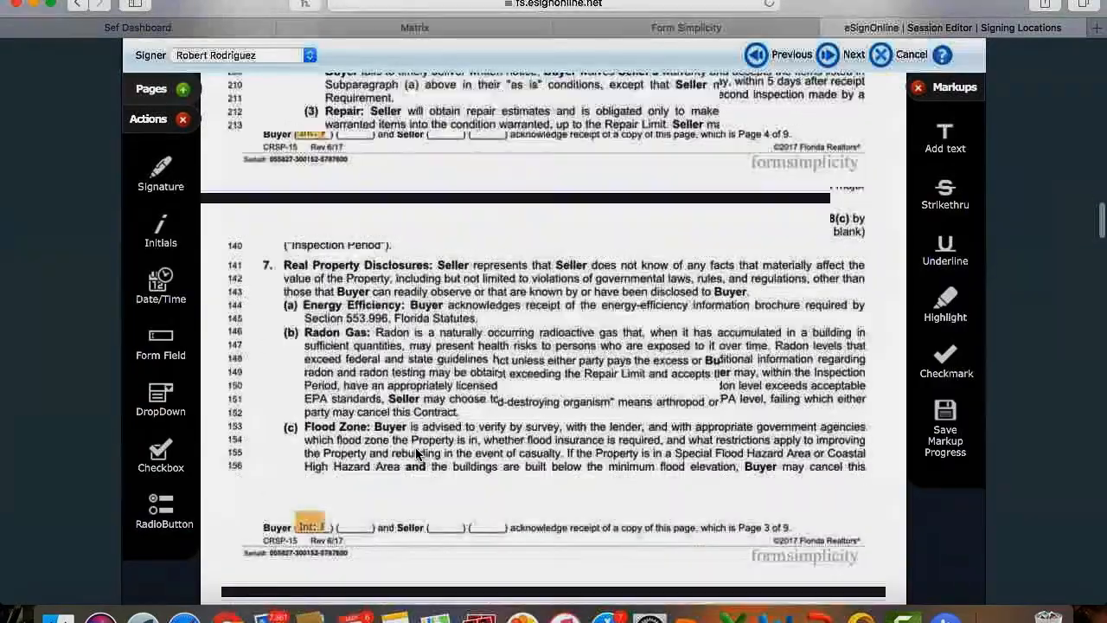
{"action": "scroll", "coordinate": [415, 447], "scroll_direction": "down", "scroll_amount": 20}
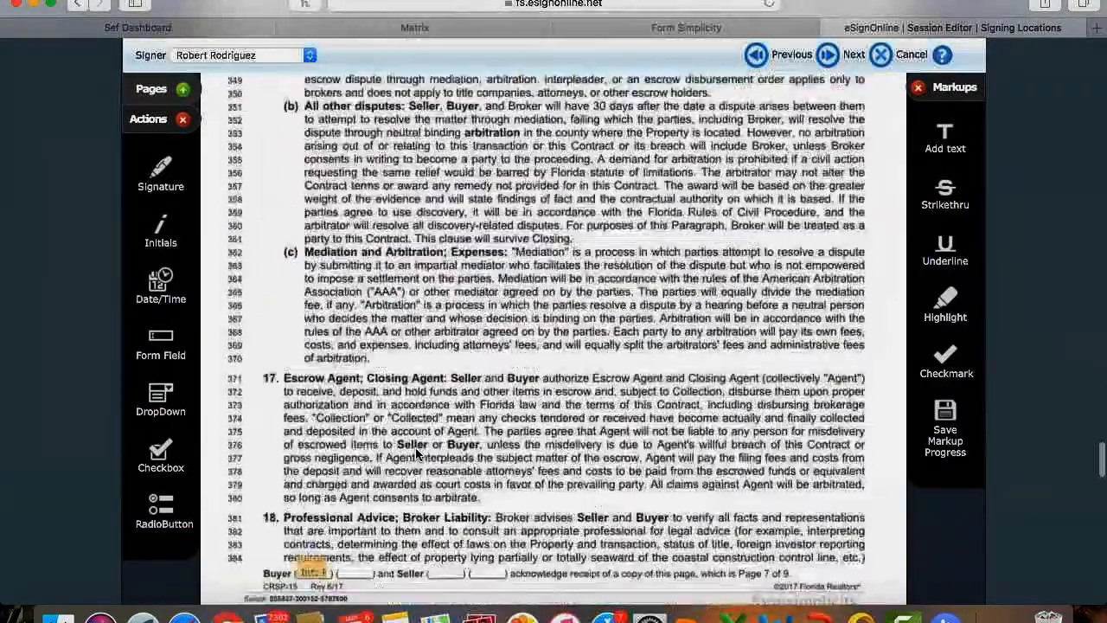
{"action": "scroll", "coordinate": [415, 447], "scroll_direction": "down", "scroll_amount": 20}
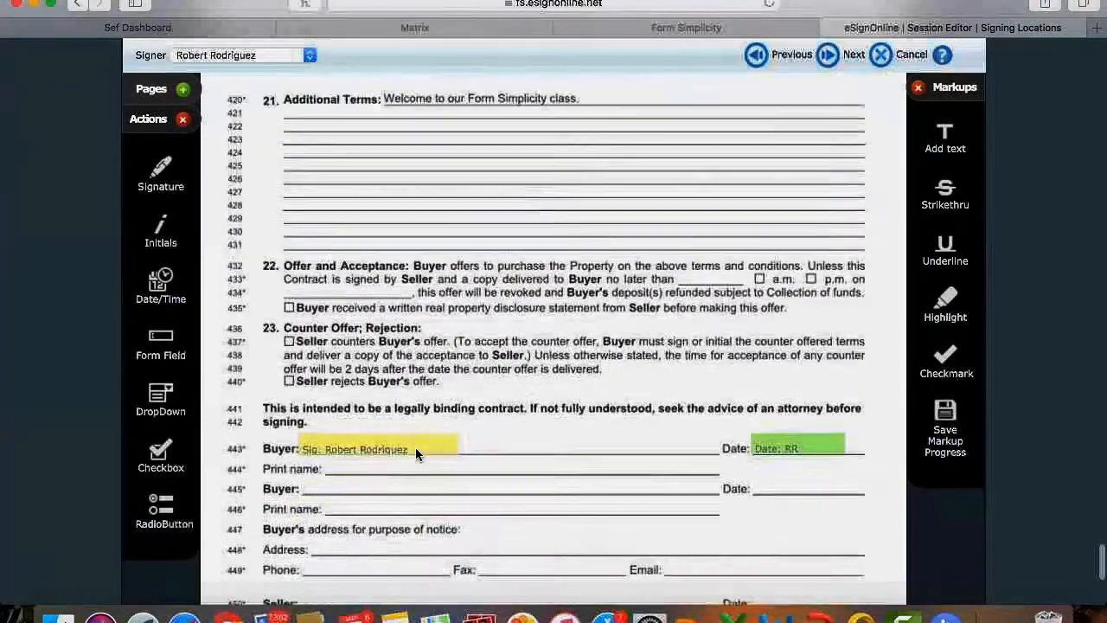
{"action": "mouse_move", "coordinate": [379, 319]}
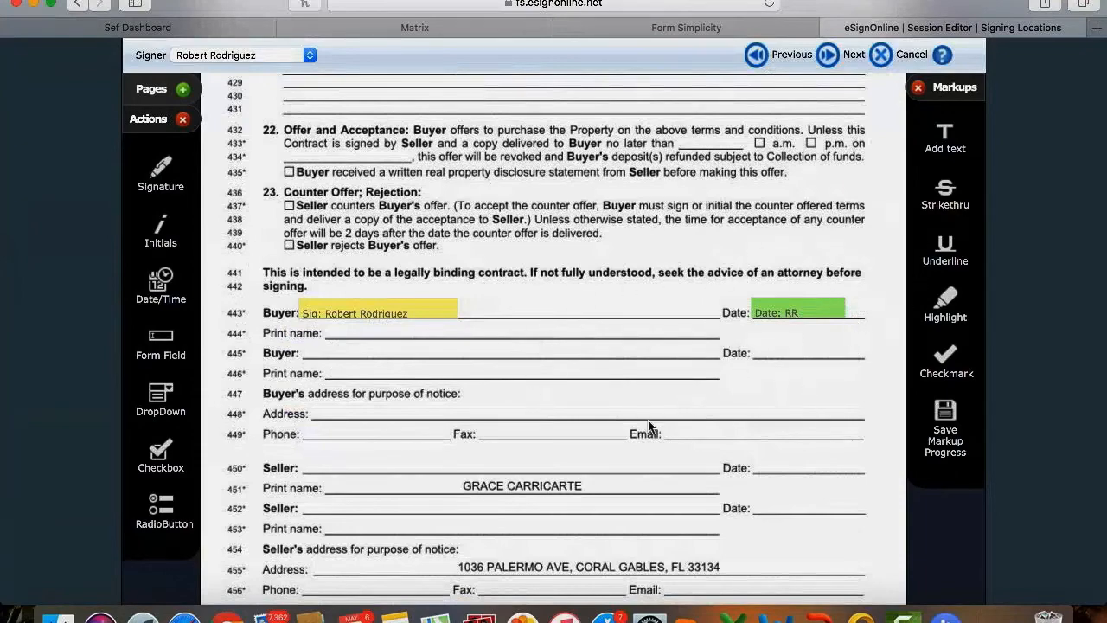
{"action": "scroll", "coordinate": [595, 444], "scroll_direction": "up", "scroll_amount": 20}
{"action": "scroll", "coordinate": [595, 445], "scroll_direction": "up", "scroll_amount": 20}
{"action": "scroll", "coordinate": [595, 444], "scroll_direction": "up", "scroll_amount": 20}
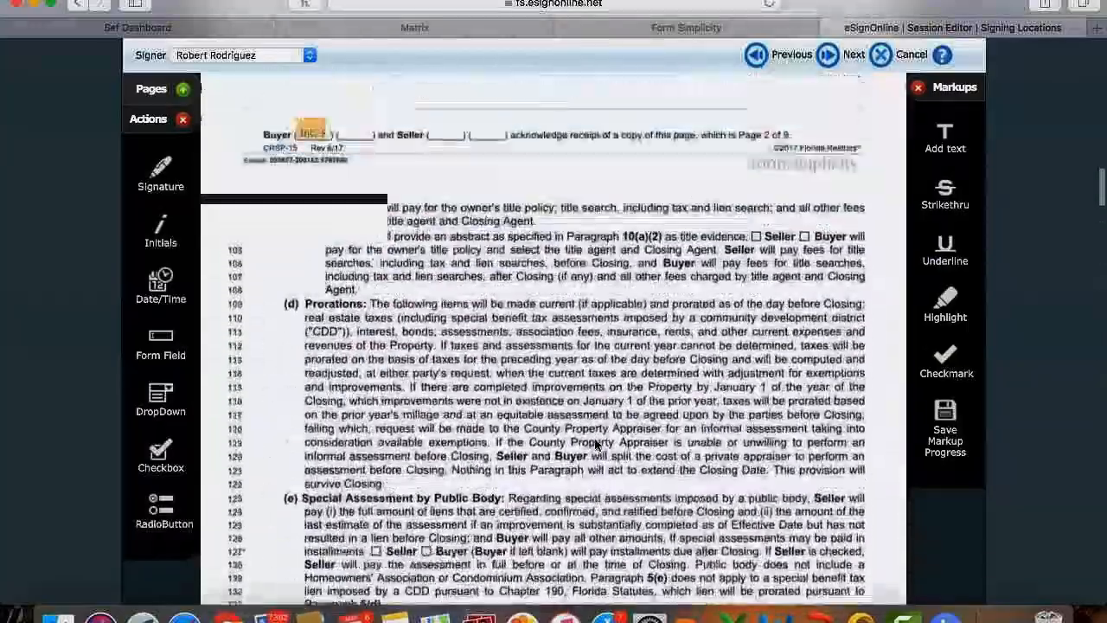
{"action": "scroll", "coordinate": [595, 444], "scroll_direction": "up", "scroll_amount": 20}
{"action": "scroll", "coordinate": [595, 444], "scroll_direction": "up", "scroll_amount": 20}
{"action": "scroll", "coordinate": [595, 445], "scroll_direction": "down", "scroll_amount": 20}
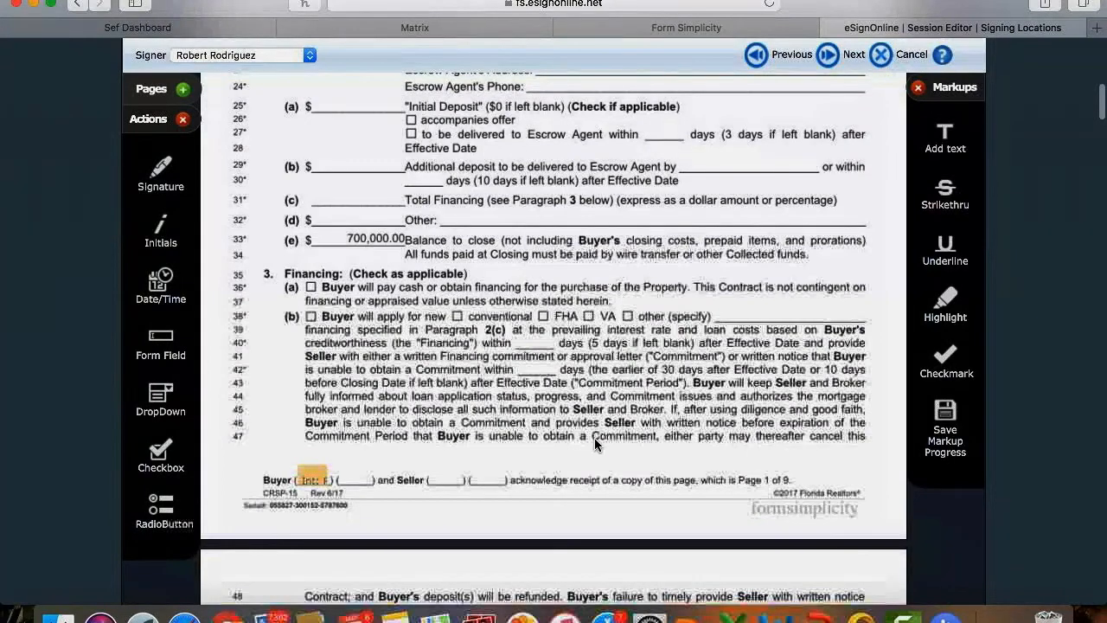
{"action": "scroll", "coordinate": [594, 437], "scroll_direction": "down", "scroll_amount": 2}
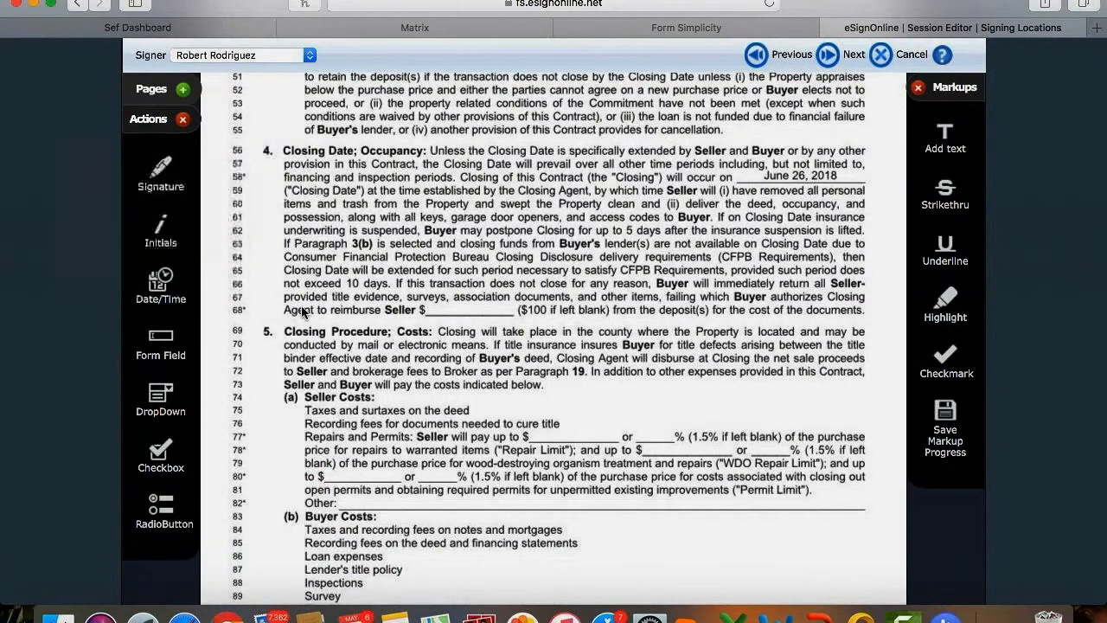
Place an Initials field beside Seller Costs on line 74, add a Signature field, then delete it.
{"action": "mouse_move", "coordinate": [169, 227]}
{"action": "left_mouse_down"}
{"action": "mouse_move", "coordinate": [422, 303]}
{"action": "mouse_move", "coordinate": [578, 412]}
{"action": "left_mouse_up"}
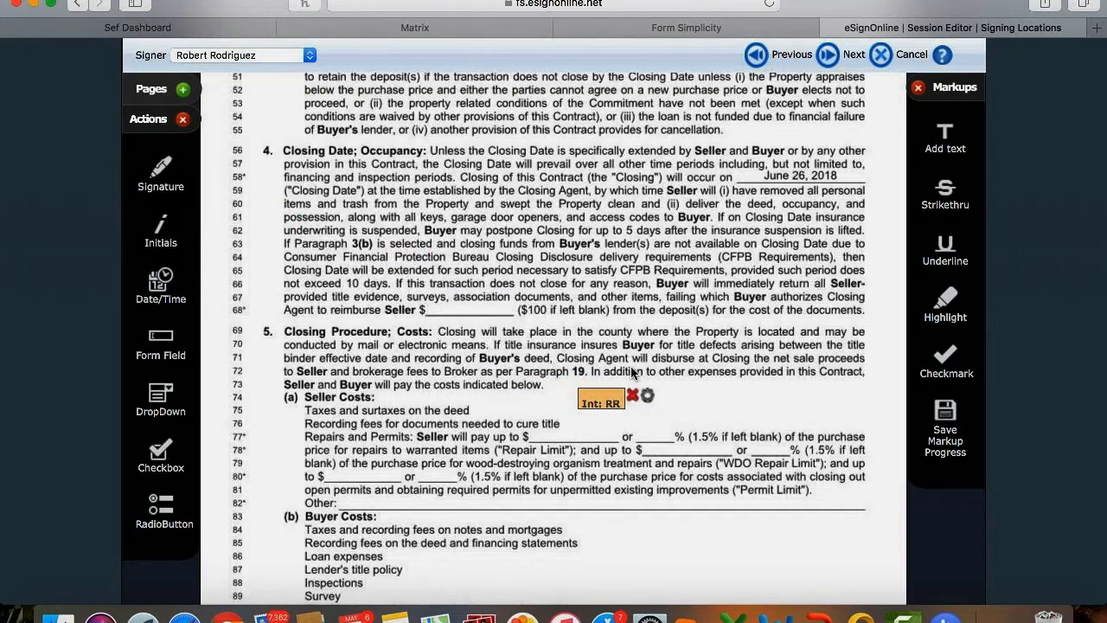
{"action": "mouse_move", "coordinate": [160, 169]}
{"action": "left_mouse_down"}
{"action": "mouse_move", "coordinate": [517, 290]}
{"action": "mouse_move", "coordinate": [593, 374]}
{"action": "mouse_move", "coordinate": [663, 405]}
{"action": "left_mouse_up"}
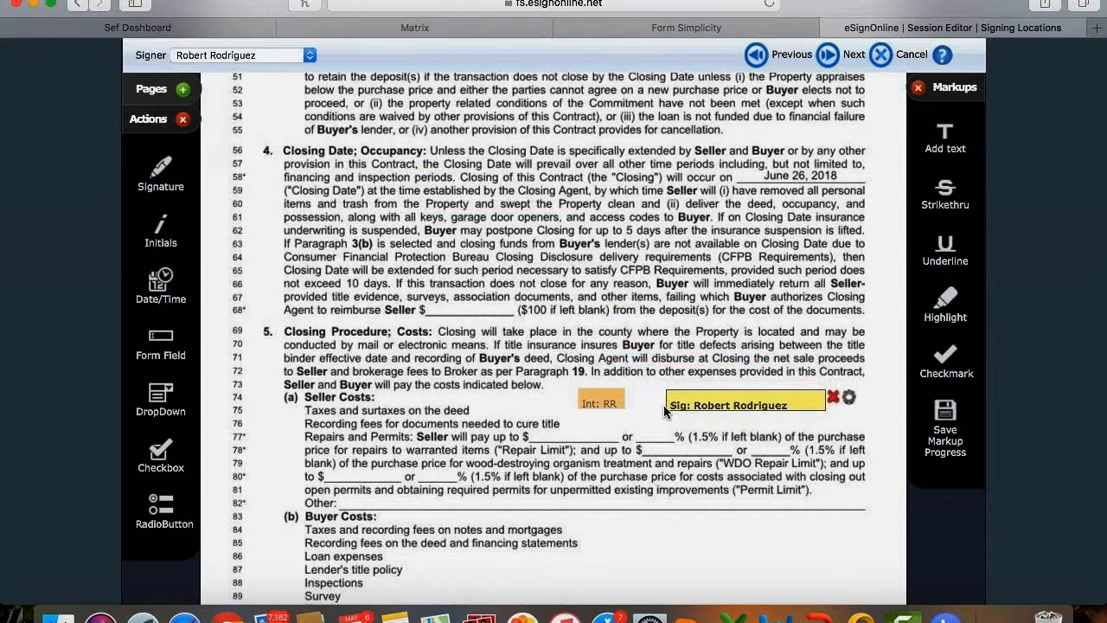
{"action": "left_click", "coordinate": [832, 399]}
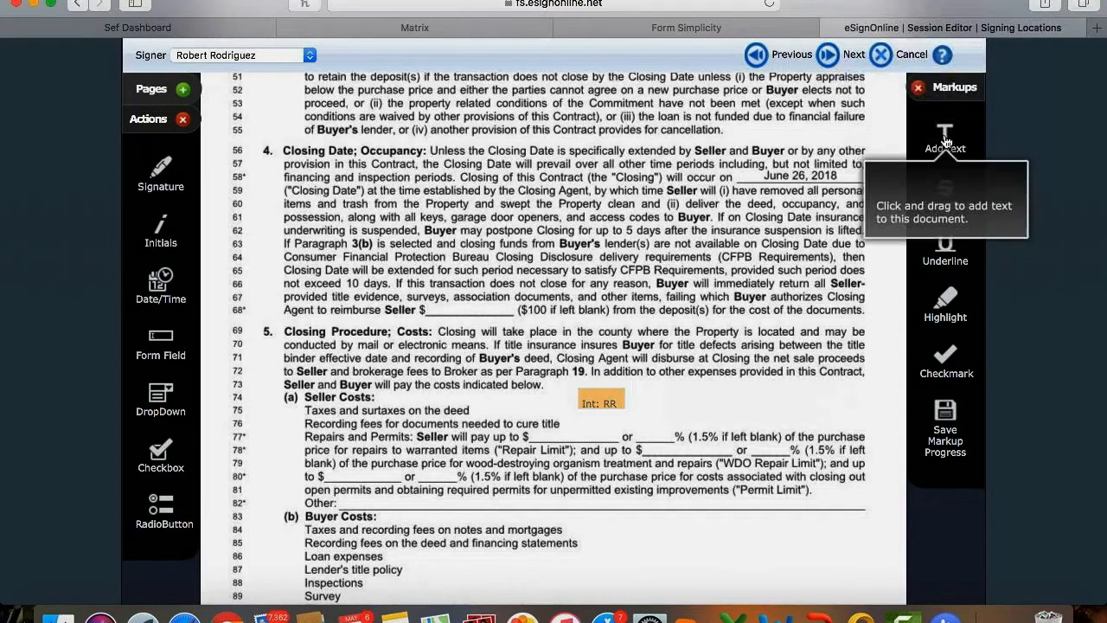
Place a text box with the signer's full name beside the Int: RR initials on line 74.
{"action": "left_click_drag", "start_coordinate": [945, 141], "coordinate": [908, 249]}
{"action": "left_click_drag", "start_coordinate": [905, 289], "coordinate": [820, 407]}
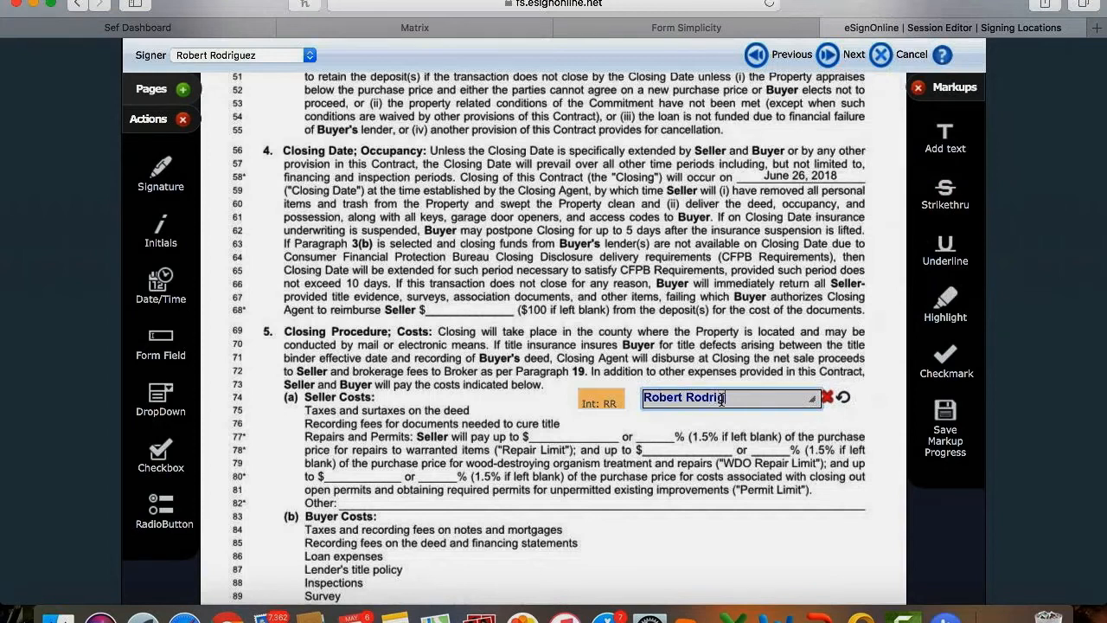
{"action": "left_click", "coordinate": [665, 422]}
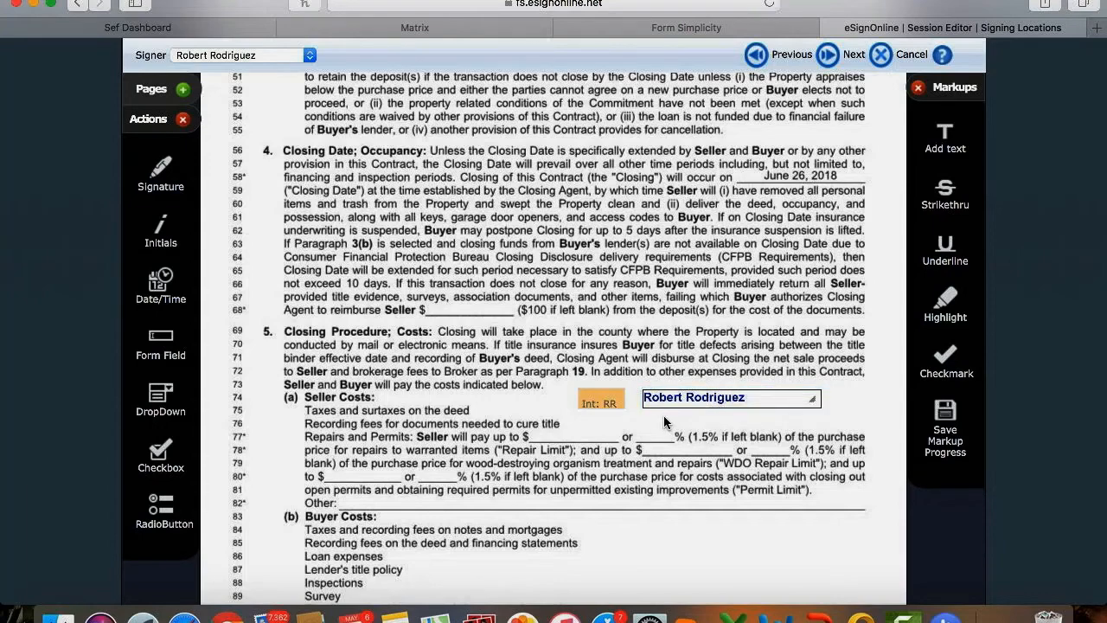
{"action": "scroll", "coordinate": [663, 422], "scroll_direction": "down", "scroll_amount": 3}
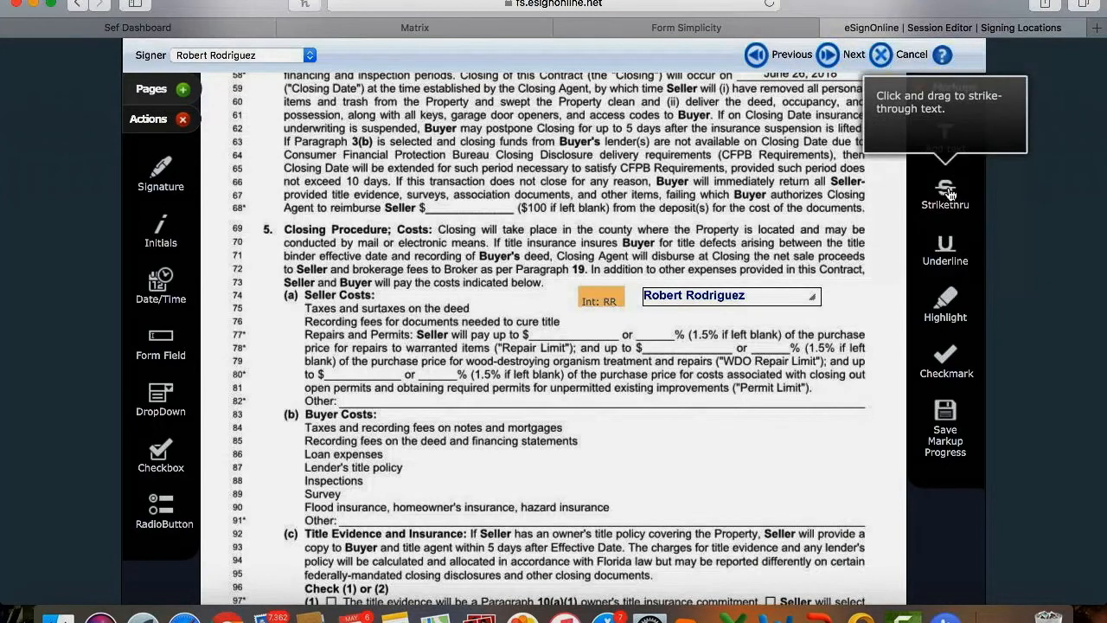
Strike through the whole of line 69, the Closing Procedure opening sentence.
{"action": "left_click", "coordinate": [945, 192]}
{"action": "left_click_drag", "start_coordinate": [609, 230], "coordinate": [461, 244]}
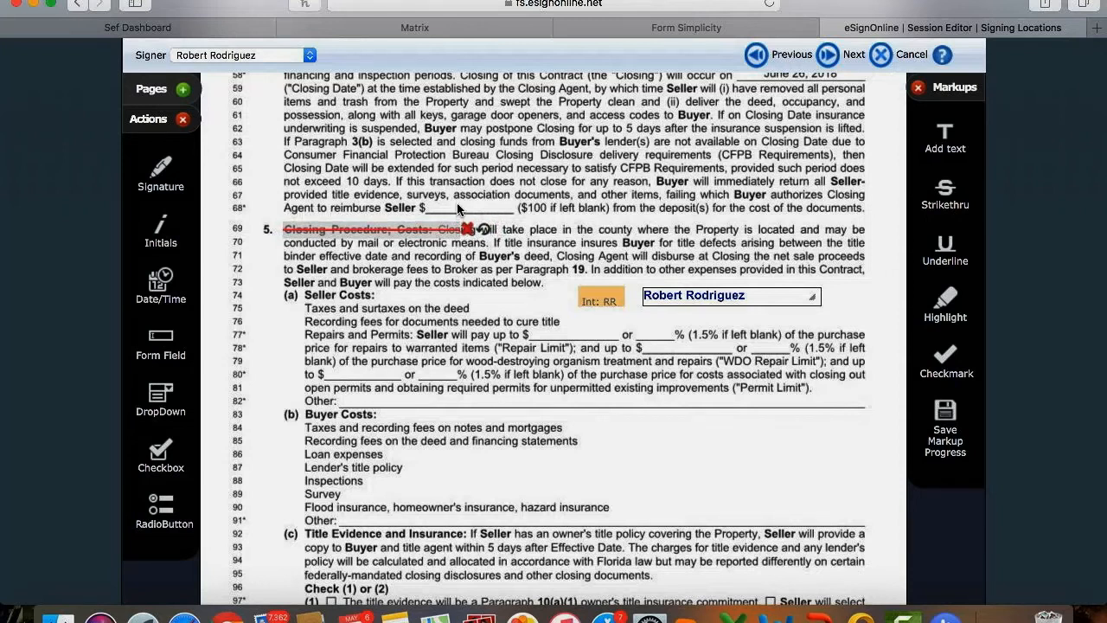
{"action": "left_click_drag", "start_coordinate": [464, 230], "coordinate": [859, 227]}
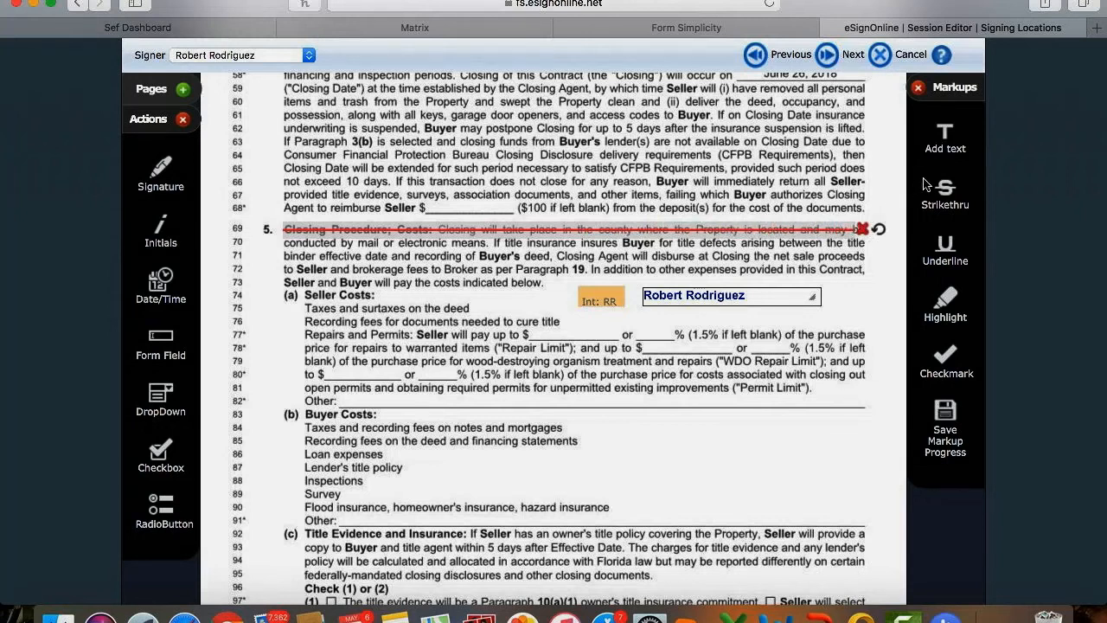
Remove the stray strike-through markups added on line 70.
{"action": "left_click_drag", "start_coordinate": [942, 190], "coordinate": [441, 256]}
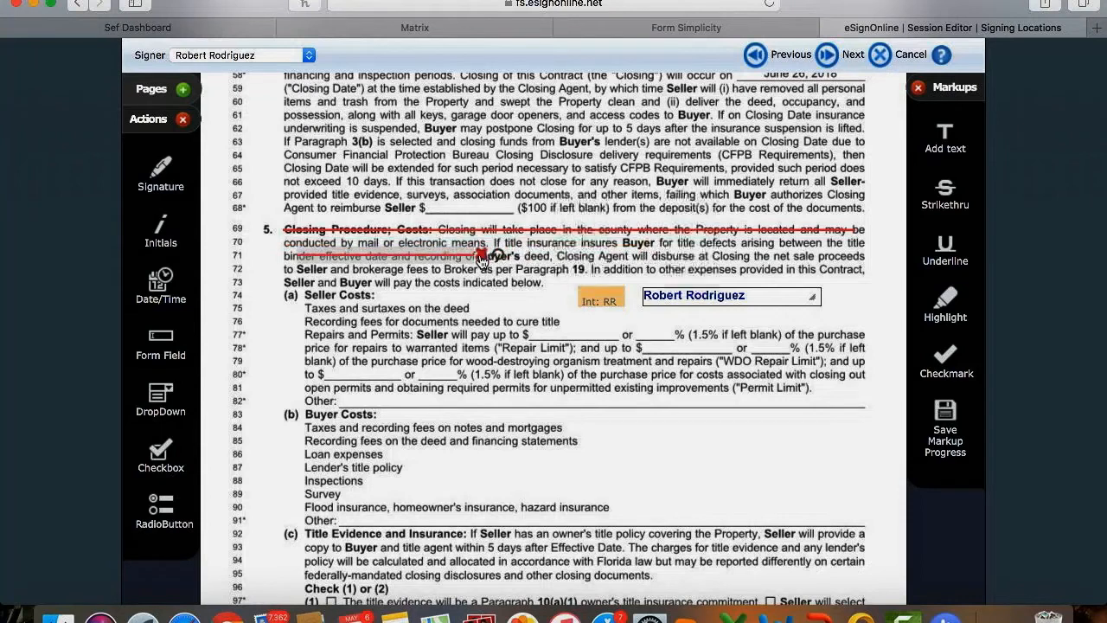
{"action": "left_click", "coordinate": [468, 245]}
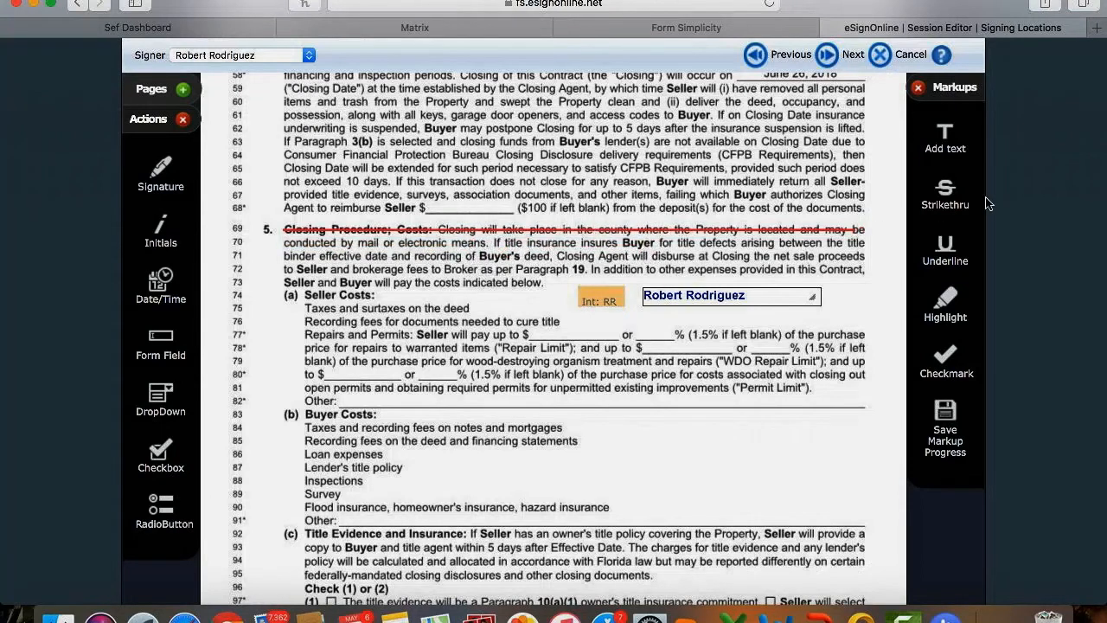
{"action": "left_click_drag", "start_coordinate": [959, 186], "coordinate": [461, 264]}
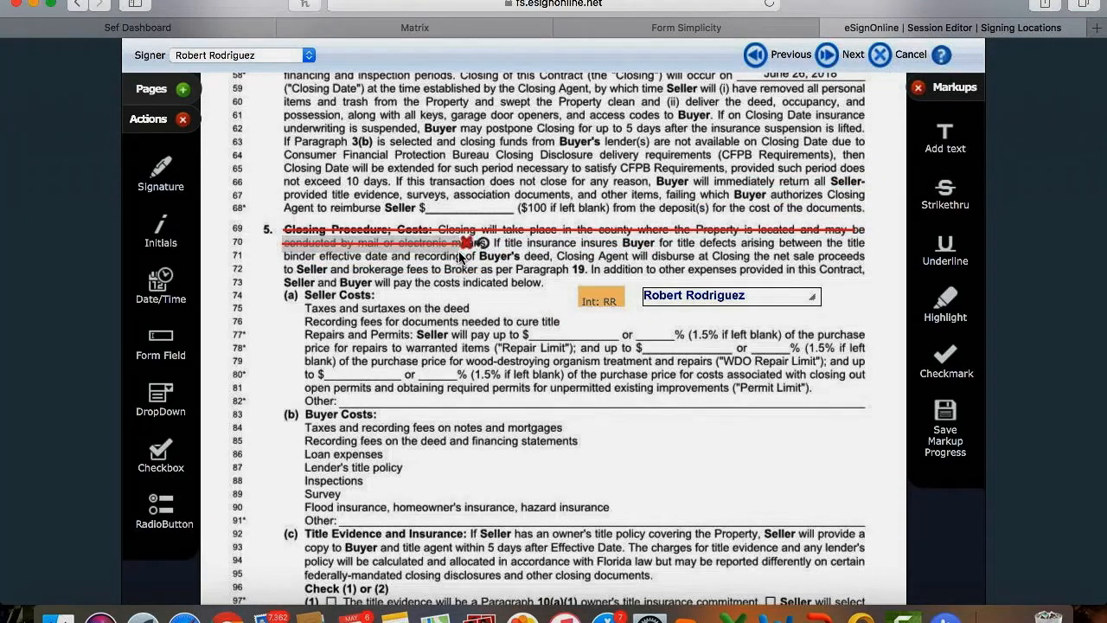
{"action": "left_click_drag", "start_coordinate": [461, 246], "coordinate": [856, 242]}
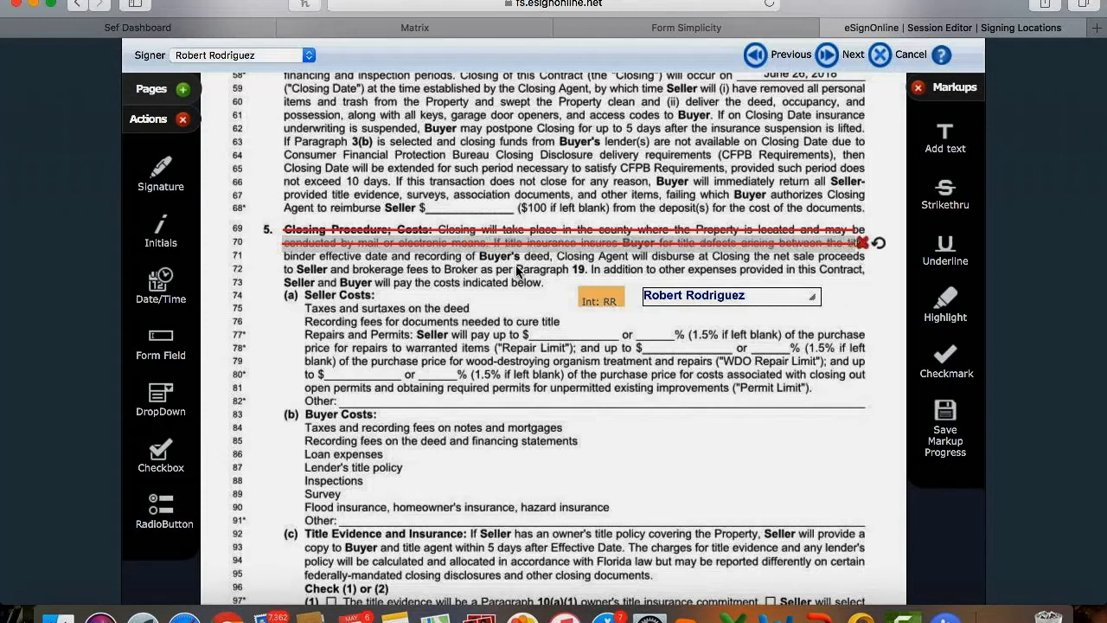
{"action": "left_click", "coordinate": [863, 243]}
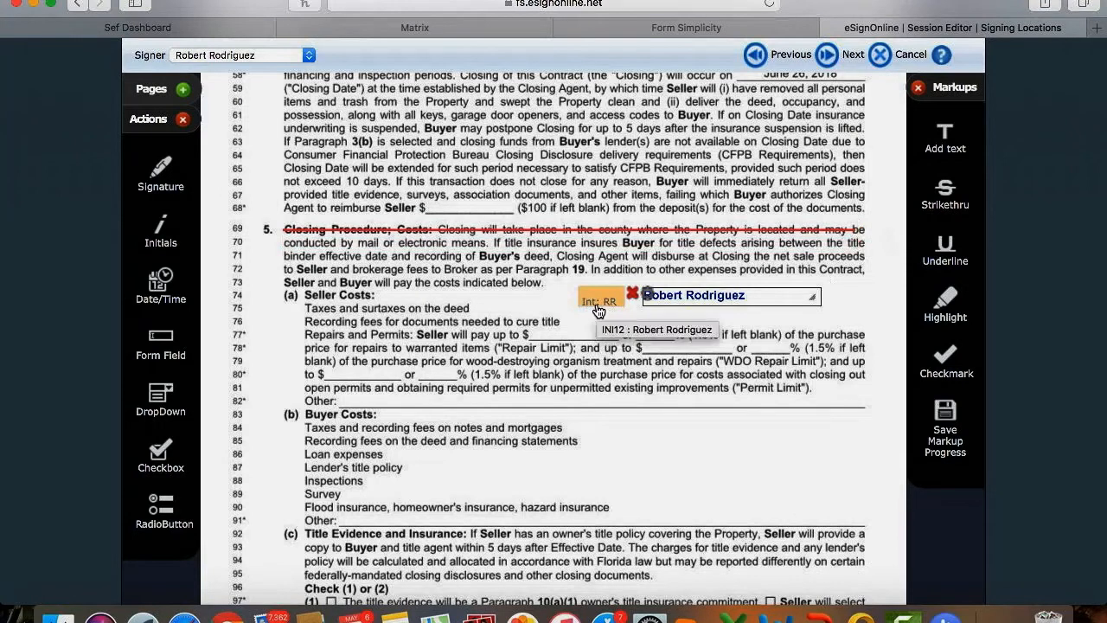
{"action": "left_click", "coordinate": [945, 251]}
Underline and highlight Buyer Costs line 84 on taxes and recording fees, then request applying the markups.
{"action": "left_click_drag", "start_coordinate": [945, 251], "coordinate": [564, 428]}
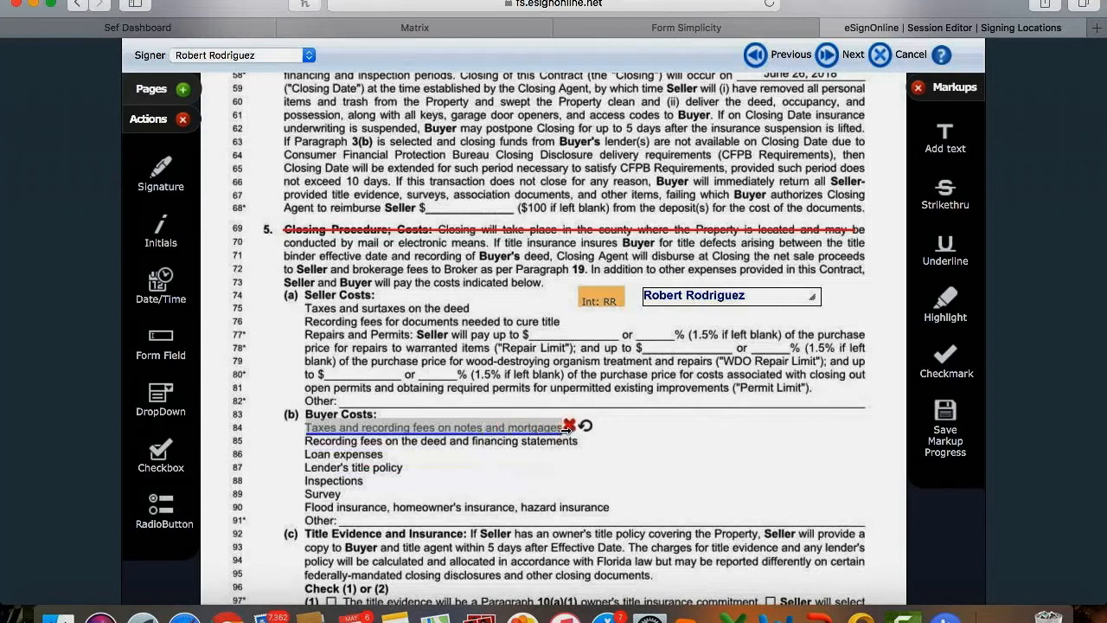
{"action": "left_click_drag", "start_coordinate": [948, 318], "coordinate": [574, 430]}
{"action": "left_click", "coordinate": [690, 439]}
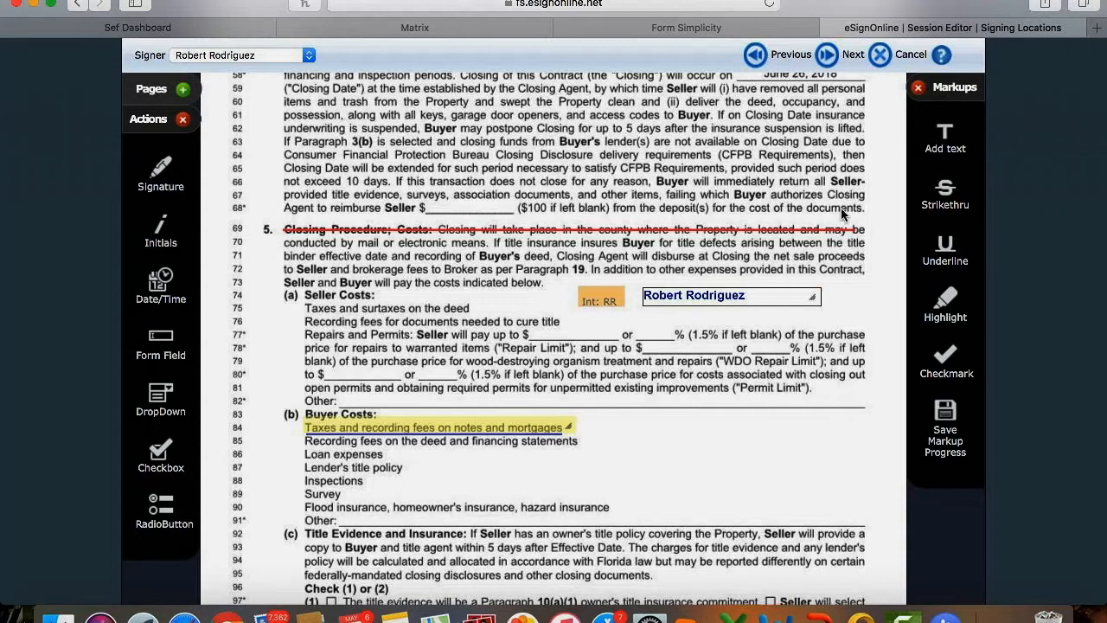
{"action": "left_click", "coordinate": [828, 60]}
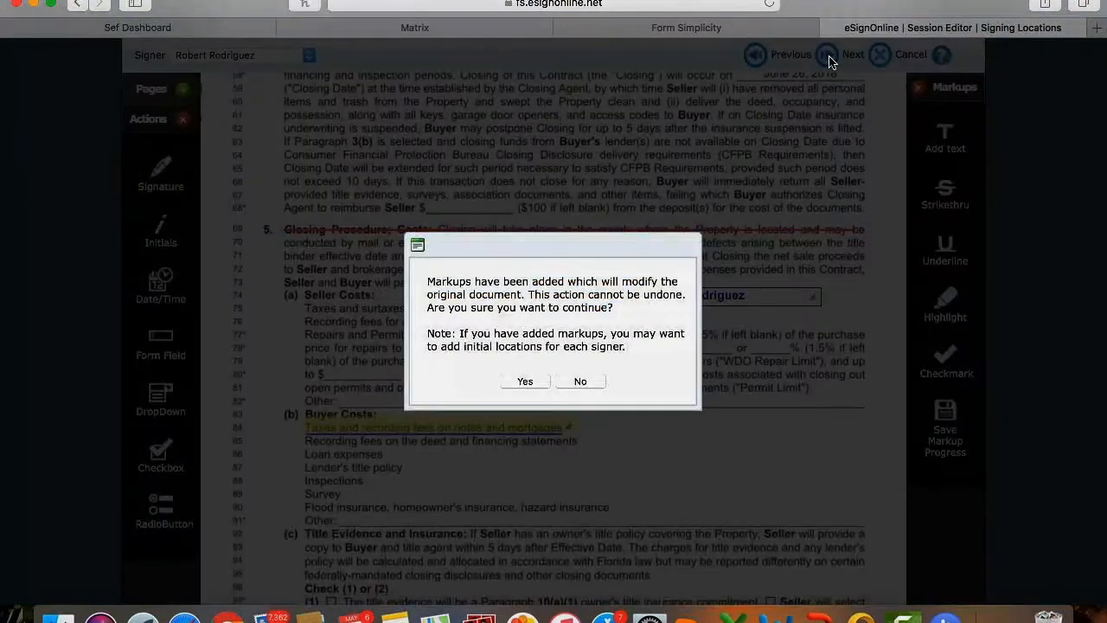
Confirm applying the markups, review the marked-up contract preview, and continue to the signer note.
{"action": "left_click", "coordinate": [530, 381]}
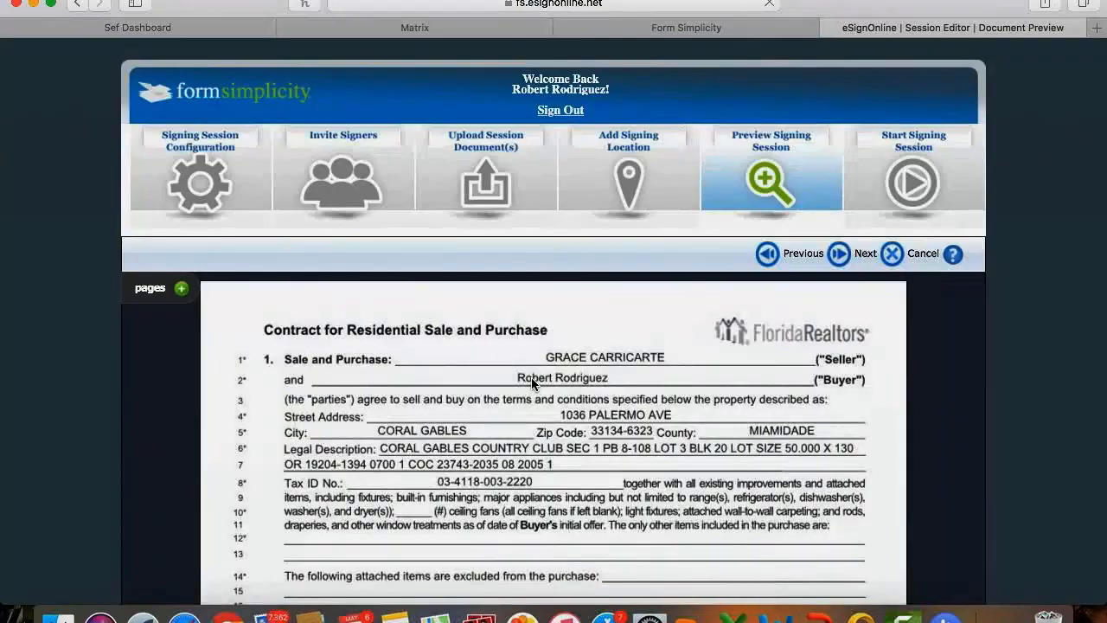
{"action": "scroll", "coordinate": [531, 378], "scroll_direction": "down", "scroll_amount": 15}
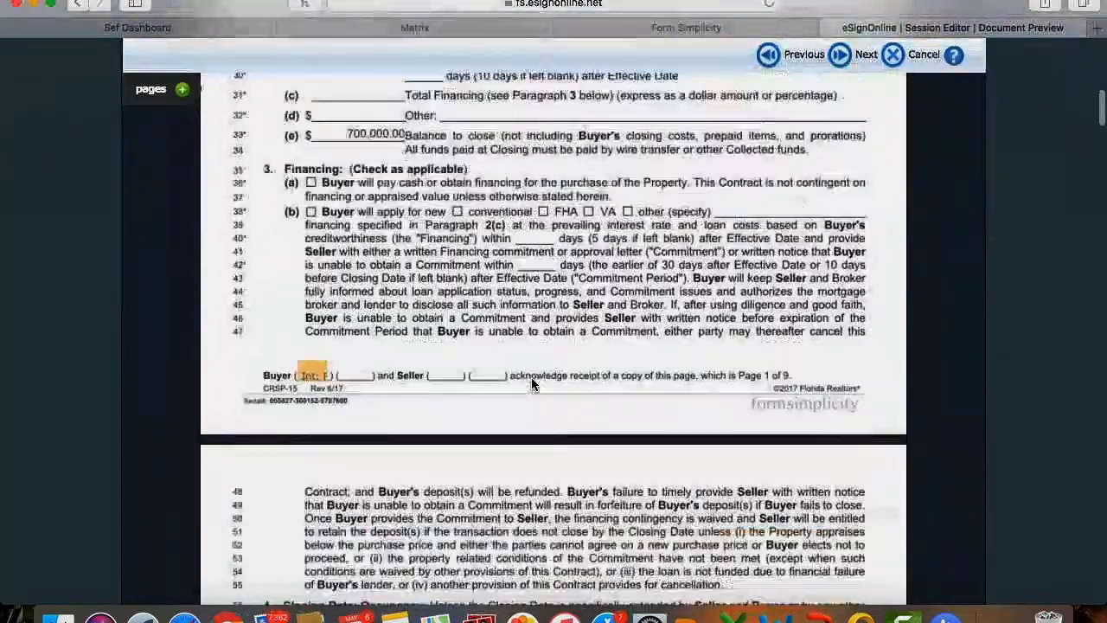
{"action": "scroll", "coordinate": [532, 384], "scroll_direction": "down", "scroll_amount": 8}
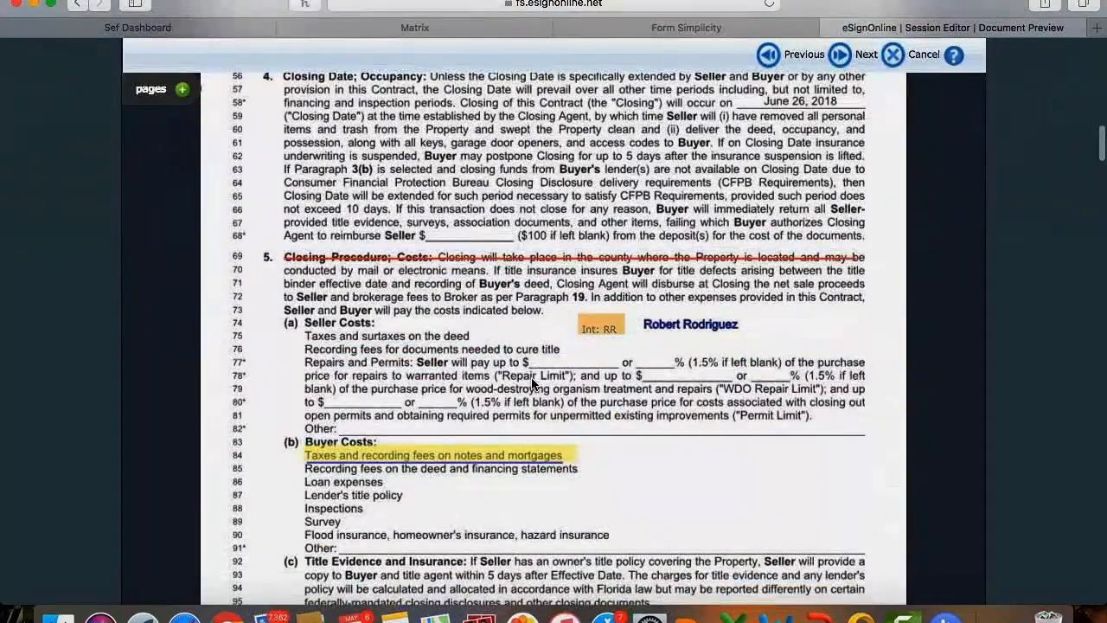
{"action": "scroll", "coordinate": [752, 110], "scroll_direction": "up", "scroll_amount": 5}
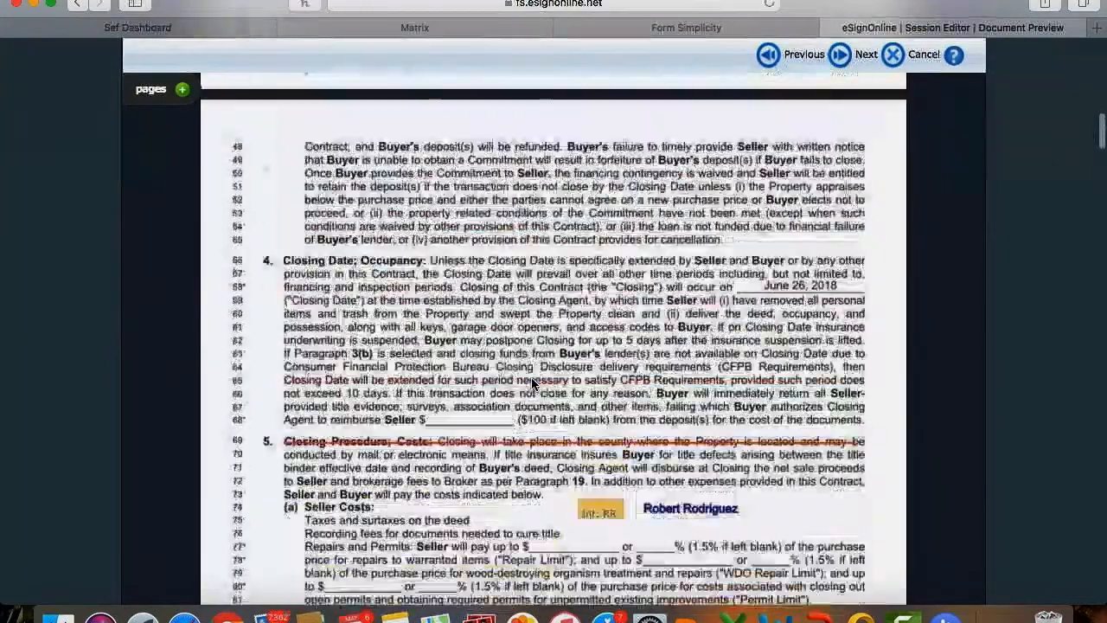
{"action": "left_click", "coordinate": [841, 55]}
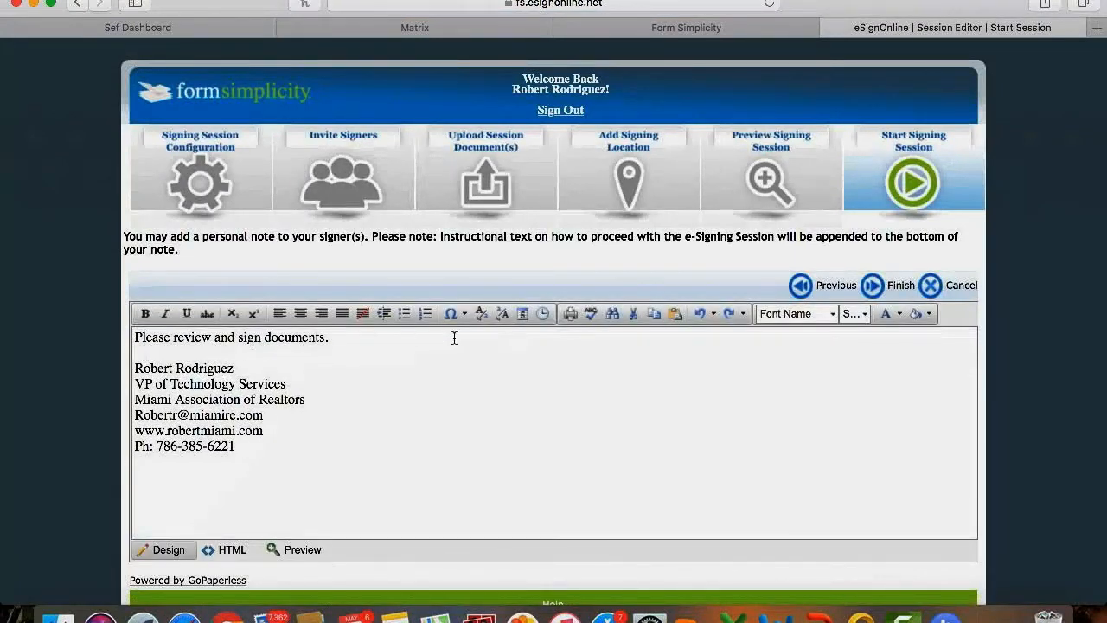
Finish the Start Signing Session step to bring up the signer's eSignOnline Welcome page.
{"action": "left_click", "coordinate": [873, 286]}
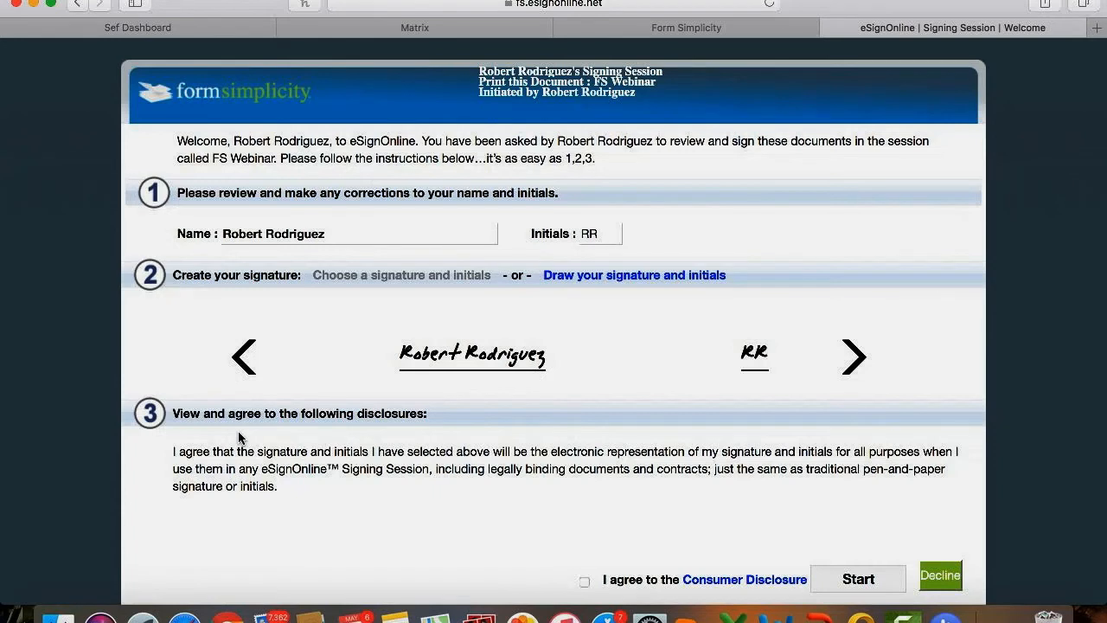
{"action": "left_click", "coordinate": [268, 617]}
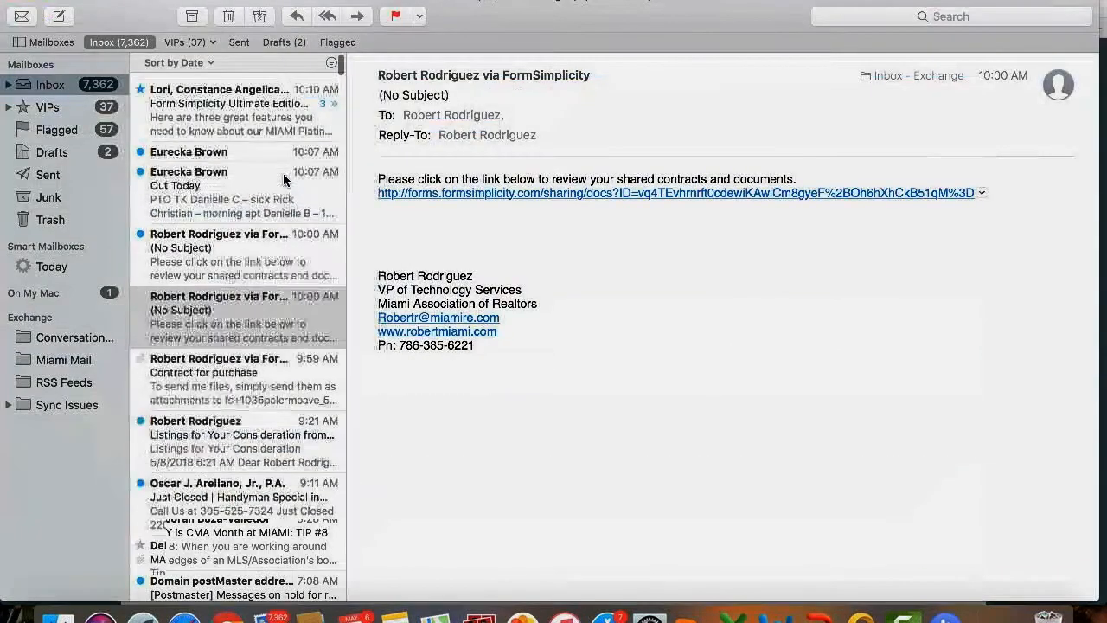
{"action": "left_click", "coordinate": [22, 12]}
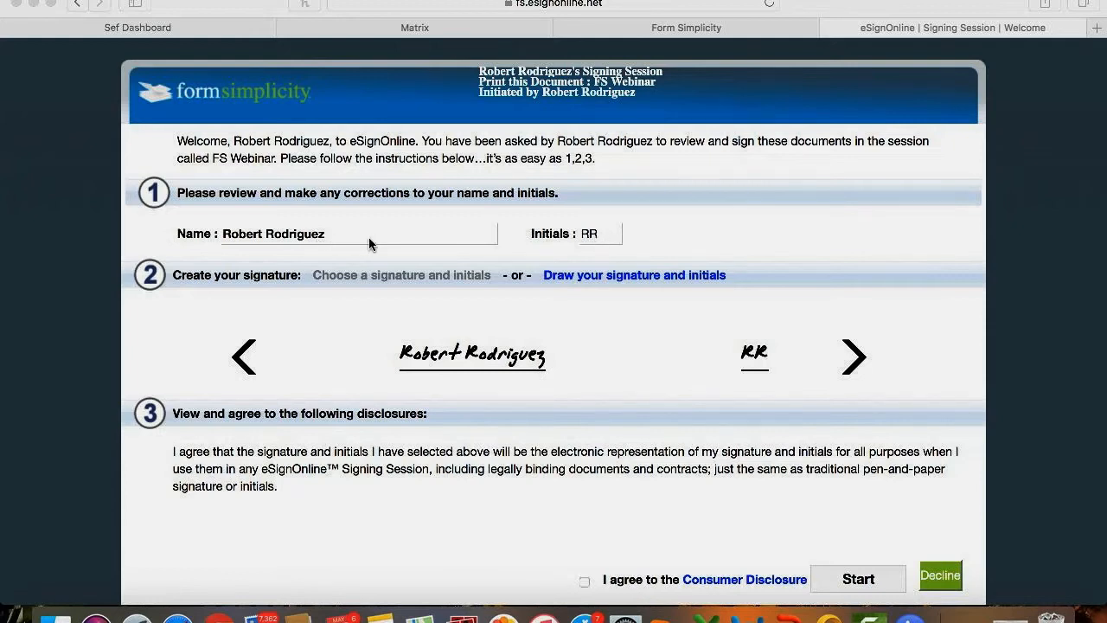
Pick a script-style ready-made signature and initials instead of a hand-drawn one.
{"action": "scroll", "coordinate": [373, 236], "scroll_direction": "down", "scroll_amount": 2}
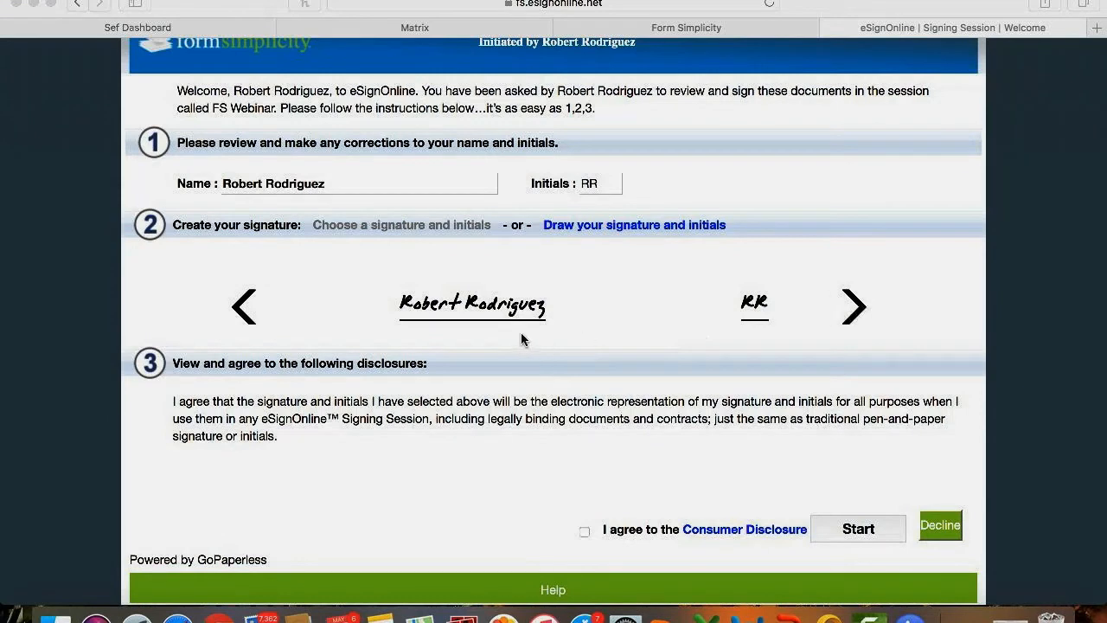
{"action": "left_click", "coordinate": [655, 224]}
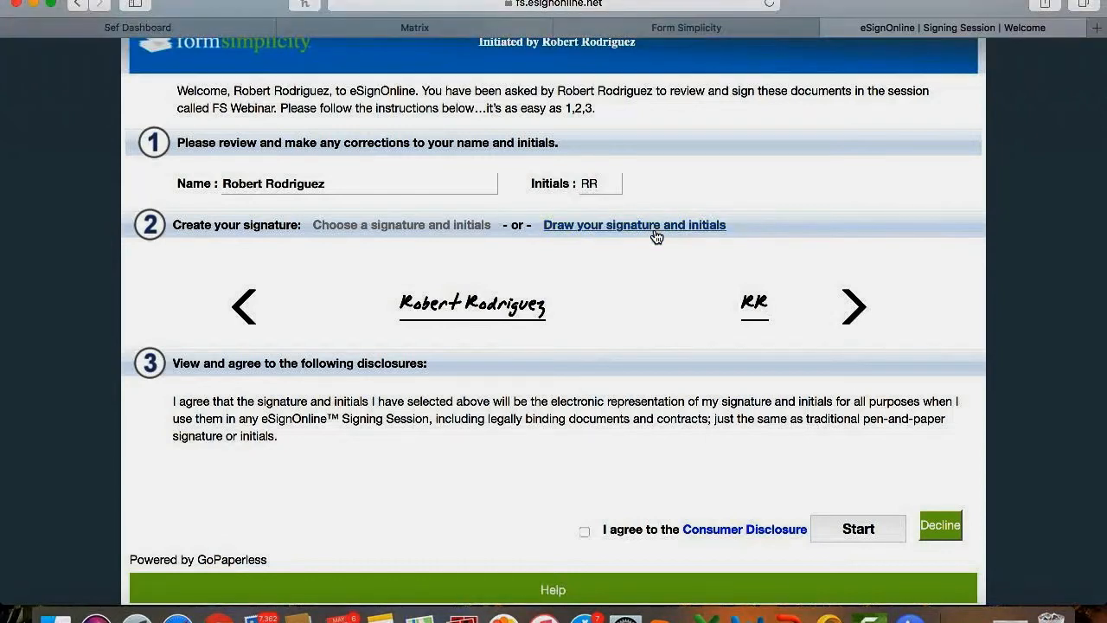
{"action": "left_click", "coordinate": [635, 226]}
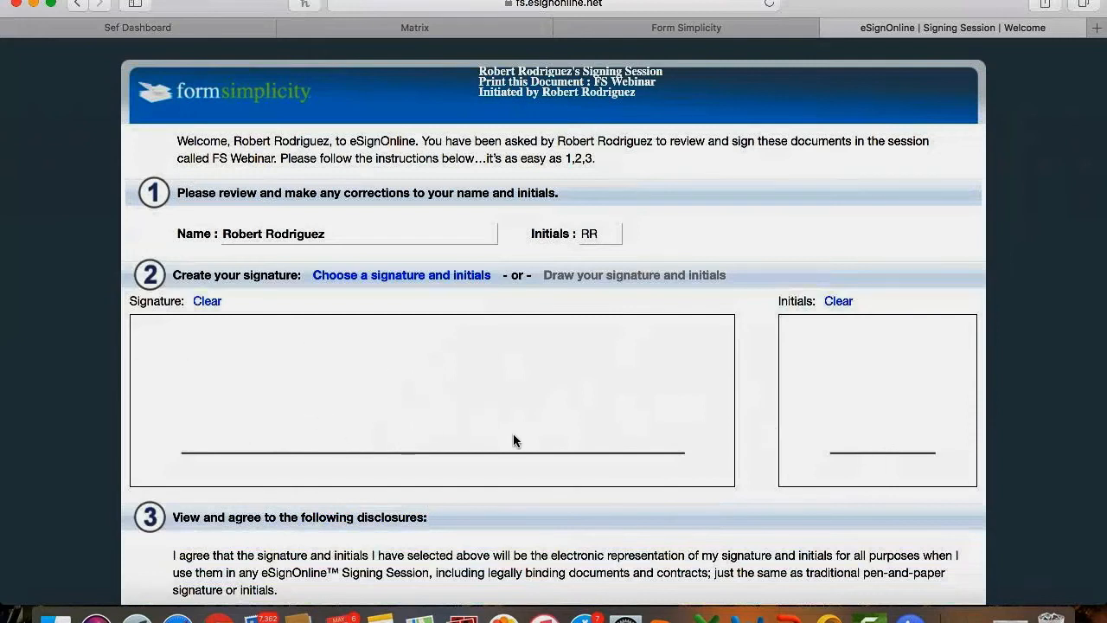
{"action": "left_click", "coordinate": [393, 277]}
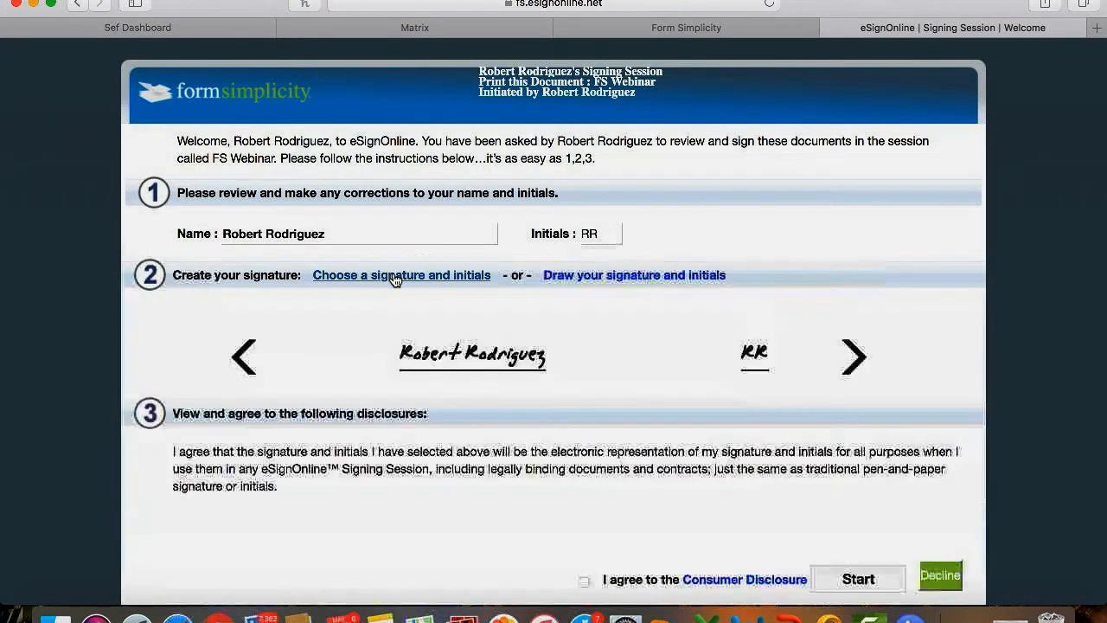
{"action": "left_click", "coordinate": [849, 356]}
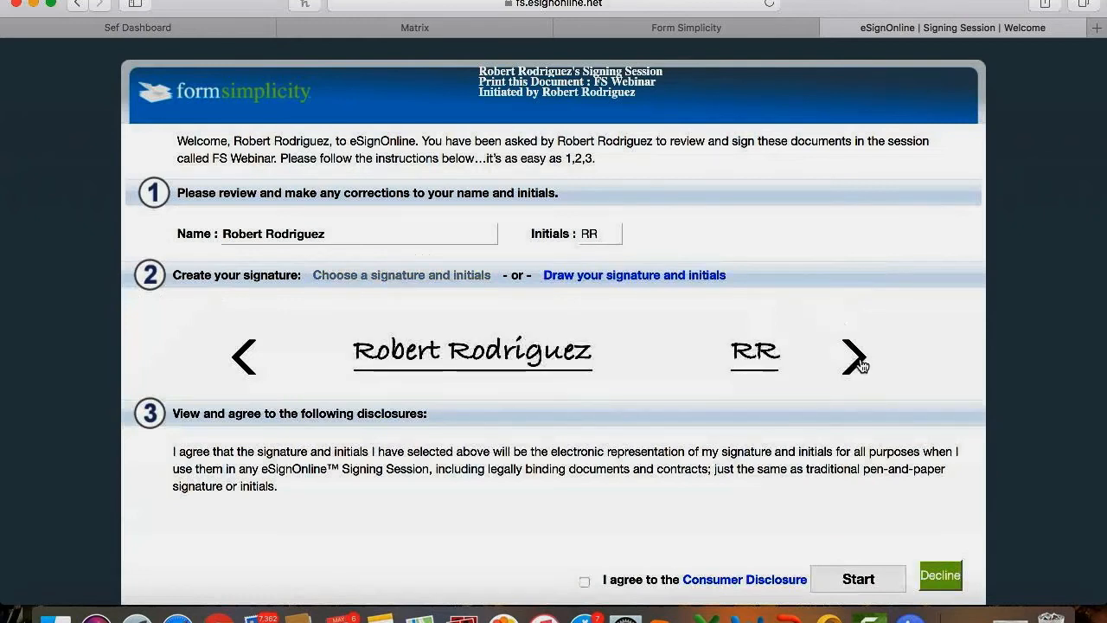
{"action": "left_click", "coordinate": [859, 364]}
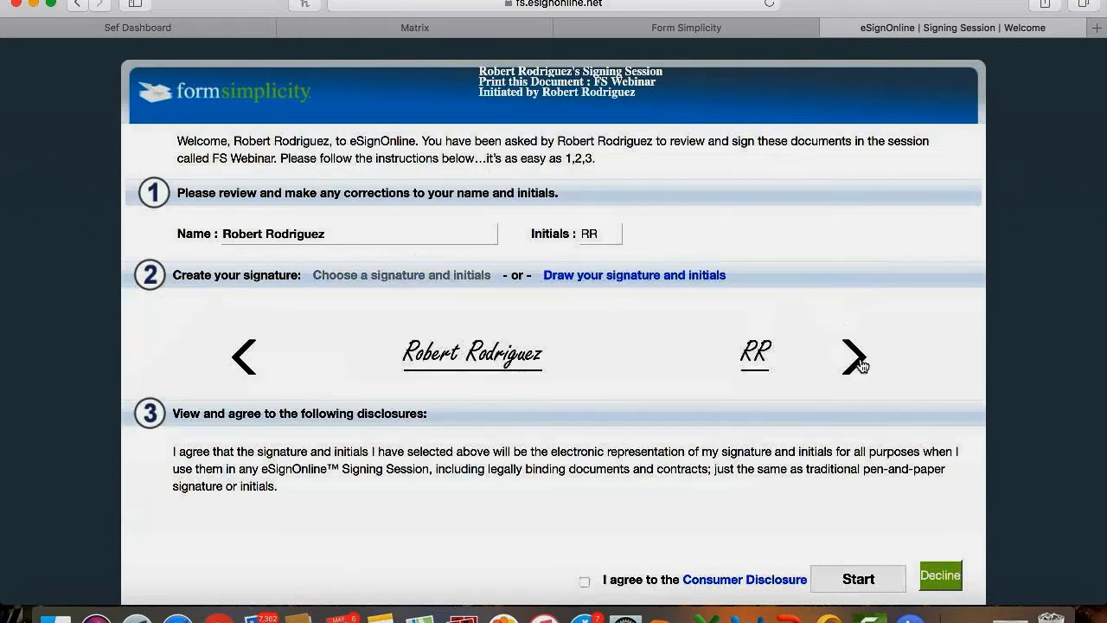
Agree to the Consumer Disclosure and begin signing the contract.
{"action": "scroll", "coordinate": [860, 365], "scroll_direction": "down", "scroll_amount": 2}
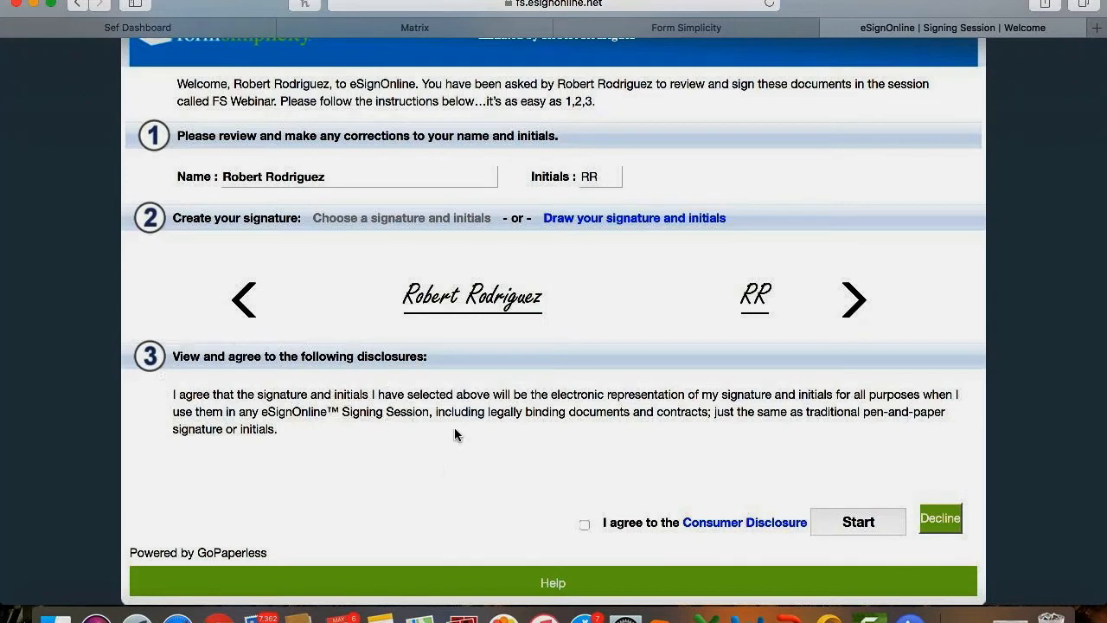
{"action": "left_click", "coordinate": [585, 524]}
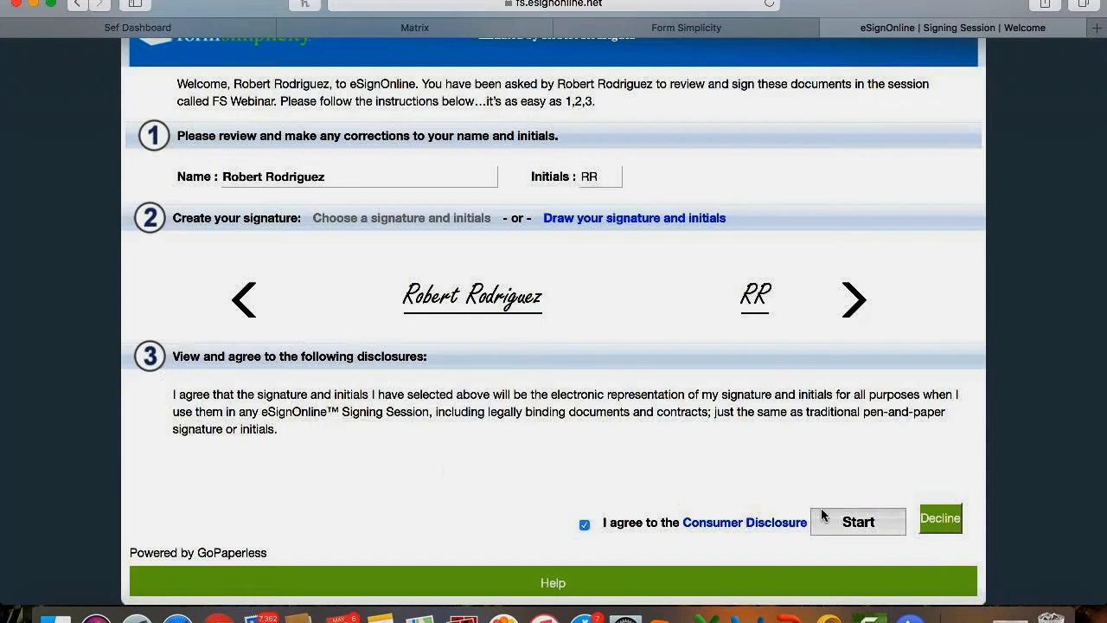
{"action": "left_click", "coordinate": [853, 524]}
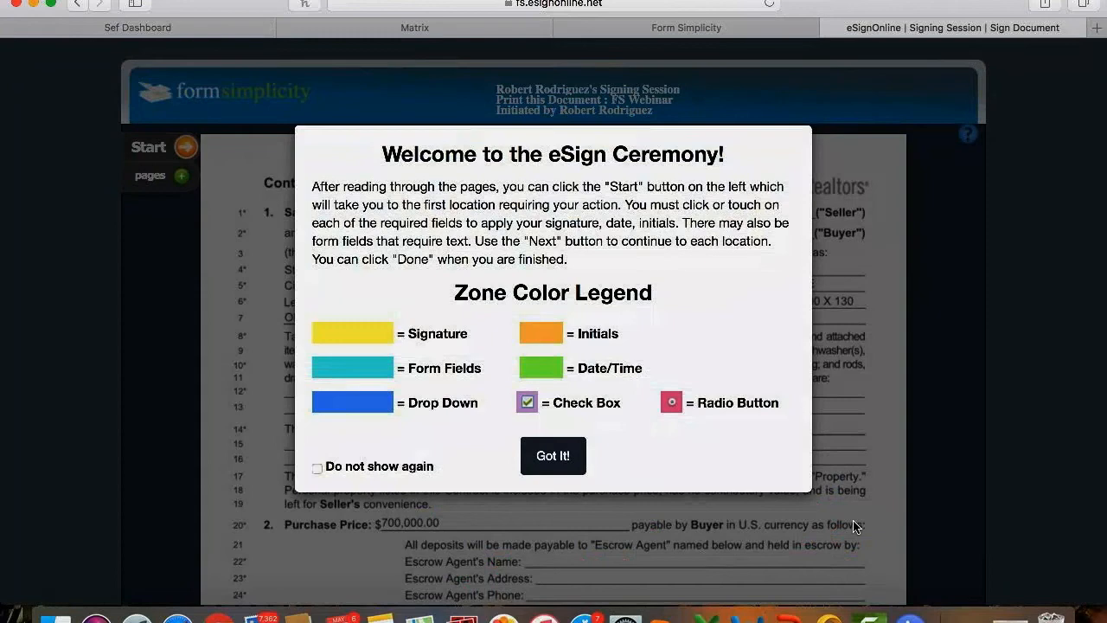
Dismiss the eSign Ceremony notice and scroll through the CRSP15 contract, returning to page 1.
{"action": "left_click", "coordinate": [553, 456]}
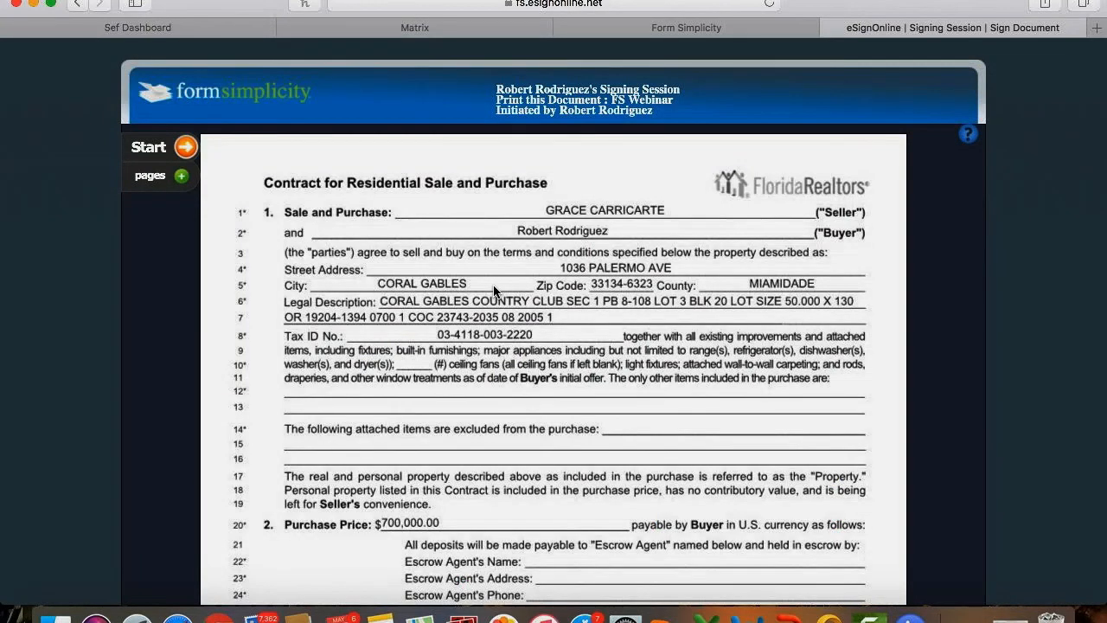
{"action": "scroll", "coordinate": [495, 292], "scroll_direction": "down", "scroll_amount": 8}
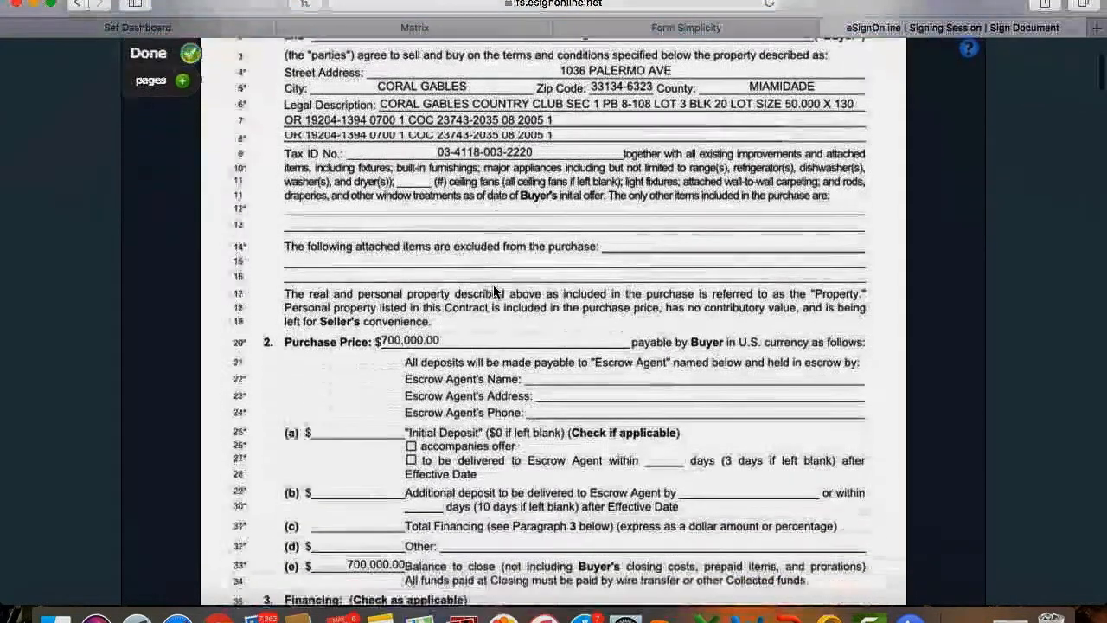
{"action": "scroll", "coordinate": [494, 291], "scroll_direction": "down", "scroll_amount": 15}
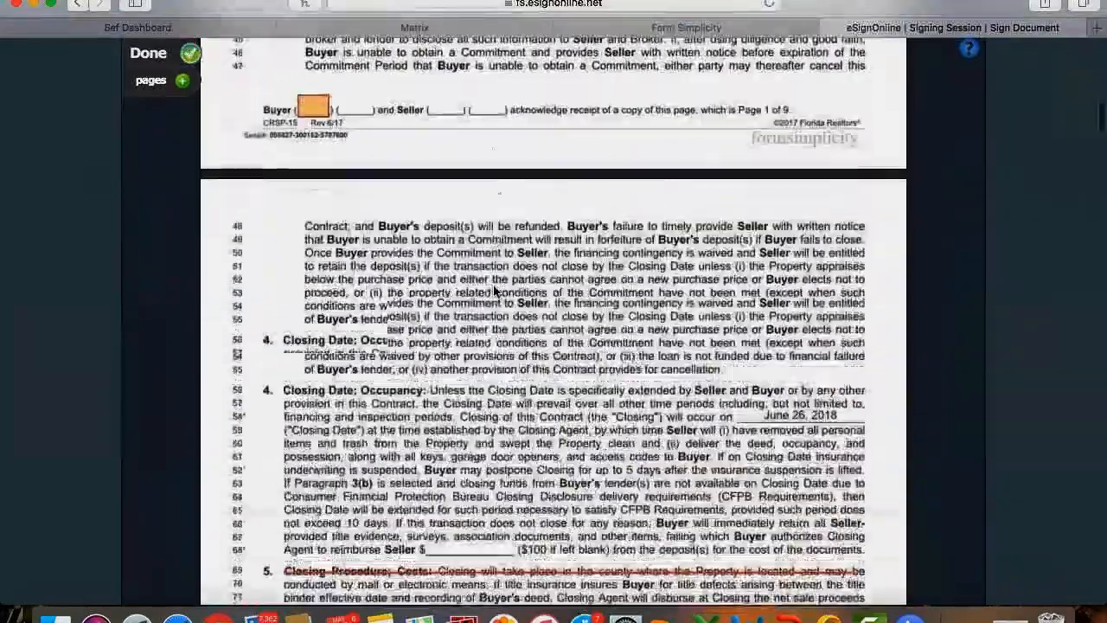
{"action": "scroll", "coordinate": [494, 291], "scroll_direction": "down", "scroll_amount": 15}
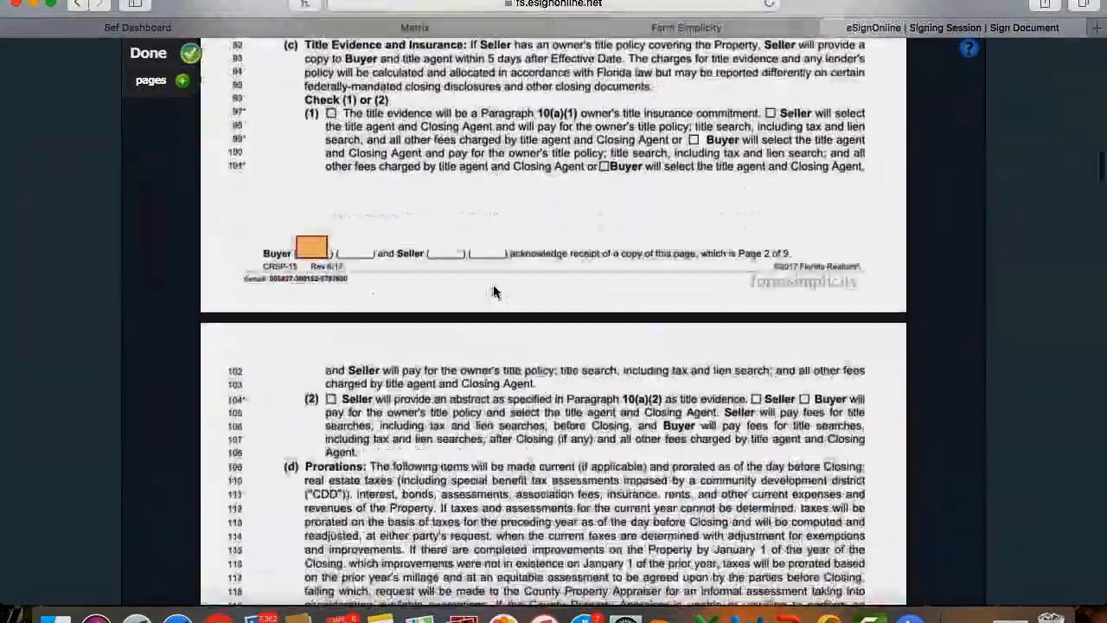
{"action": "scroll", "coordinate": [494, 291], "scroll_direction": "down", "scroll_amount": 12}
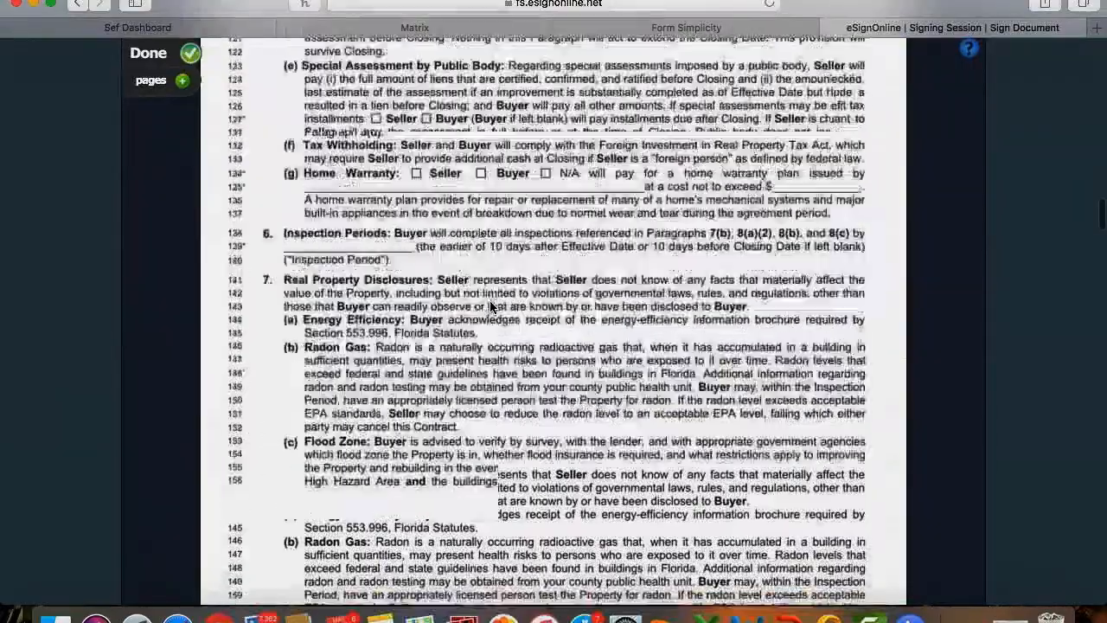
{"action": "scroll", "coordinate": [489, 307], "scroll_direction": "down", "scroll_amount": 12}
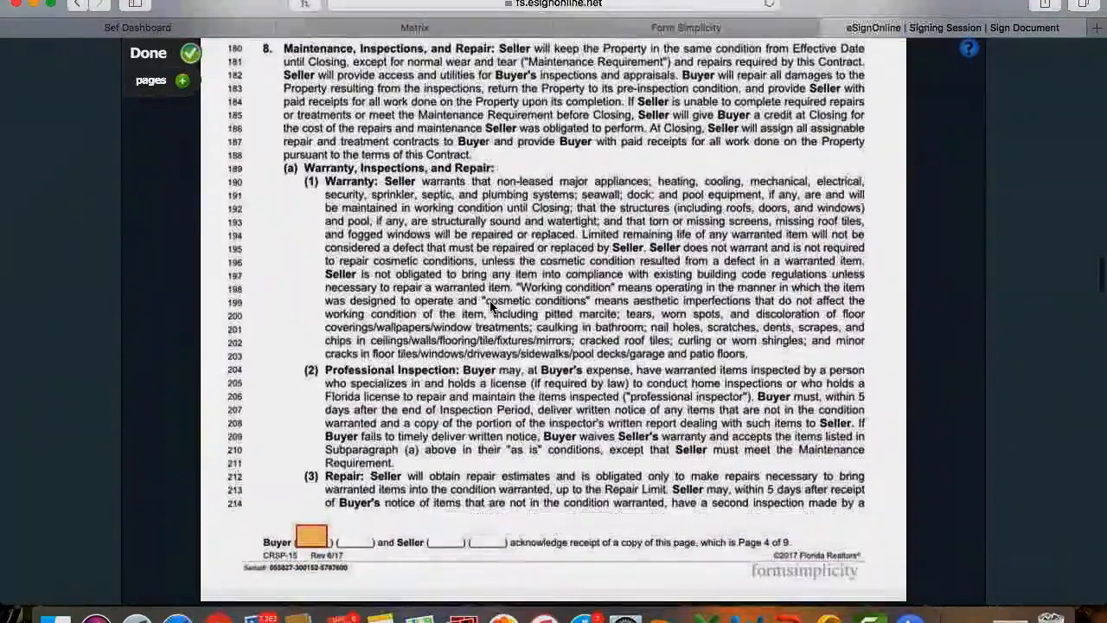
{"action": "scroll", "coordinate": [489, 307], "scroll_direction": "down", "scroll_amount": 20}
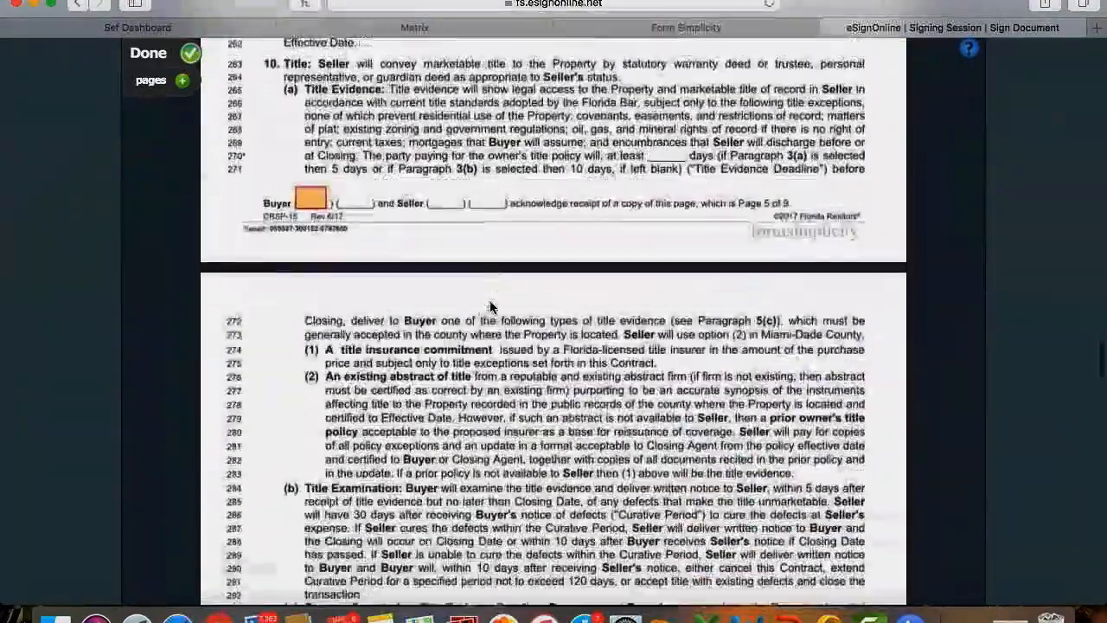
{"action": "scroll", "coordinate": [490, 305], "scroll_direction": "down", "scroll_amount": 5}
{"action": "scroll", "coordinate": [489, 305], "scroll_direction": "up", "scroll_amount": 20}
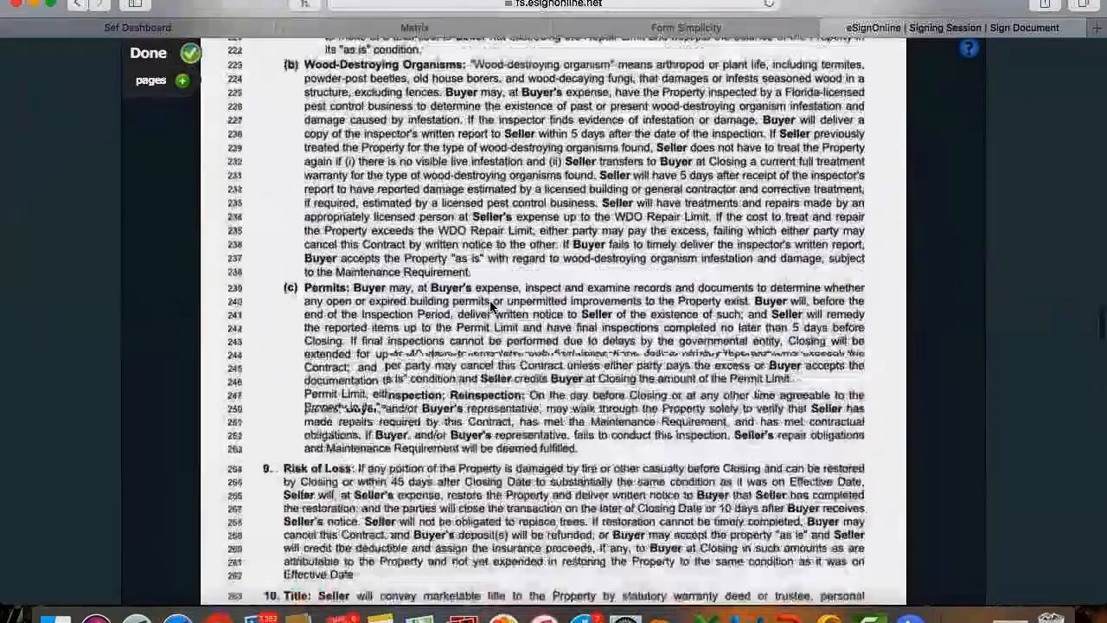
{"action": "scroll", "coordinate": [490, 307], "scroll_direction": "up", "scroll_amount": 20}
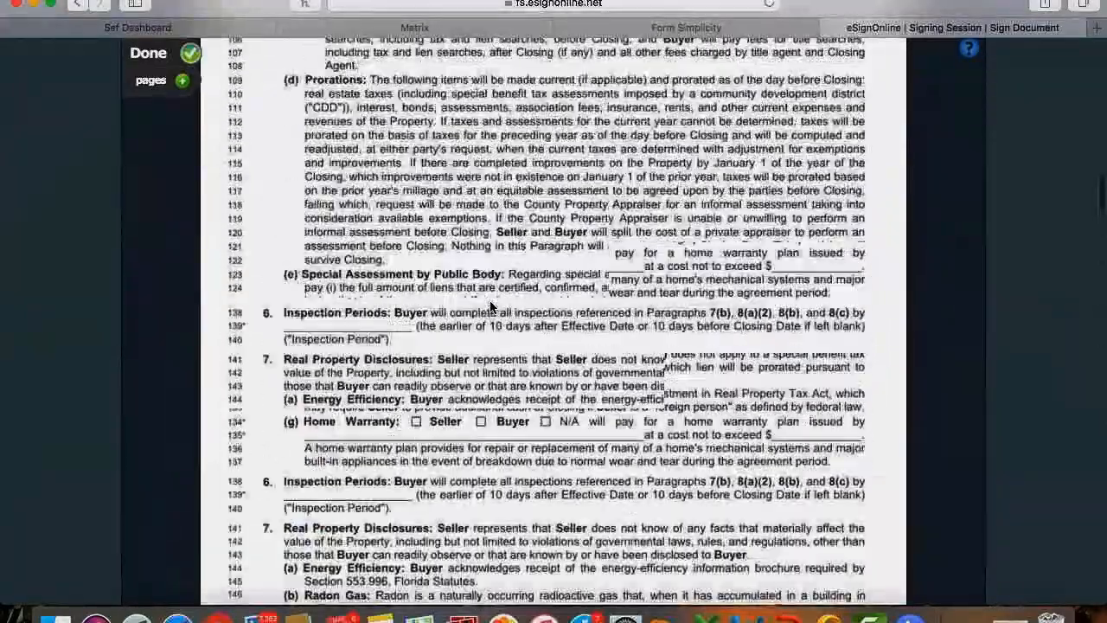
{"action": "scroll", "coordinate": [490, 307], "scroll_direction": "up", "scroll_amount": 20}
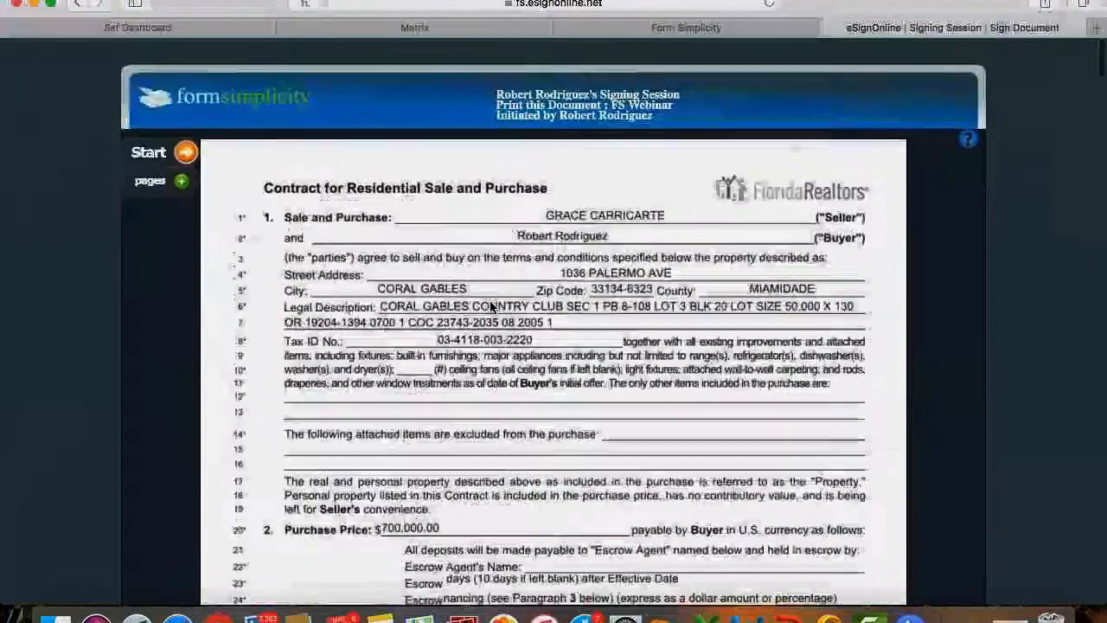
Initial the page 1 box, the Closing Procedure field and the footer boxes on pages 2–4.
{"action": "left_click", "coordinate": [186, 149]}
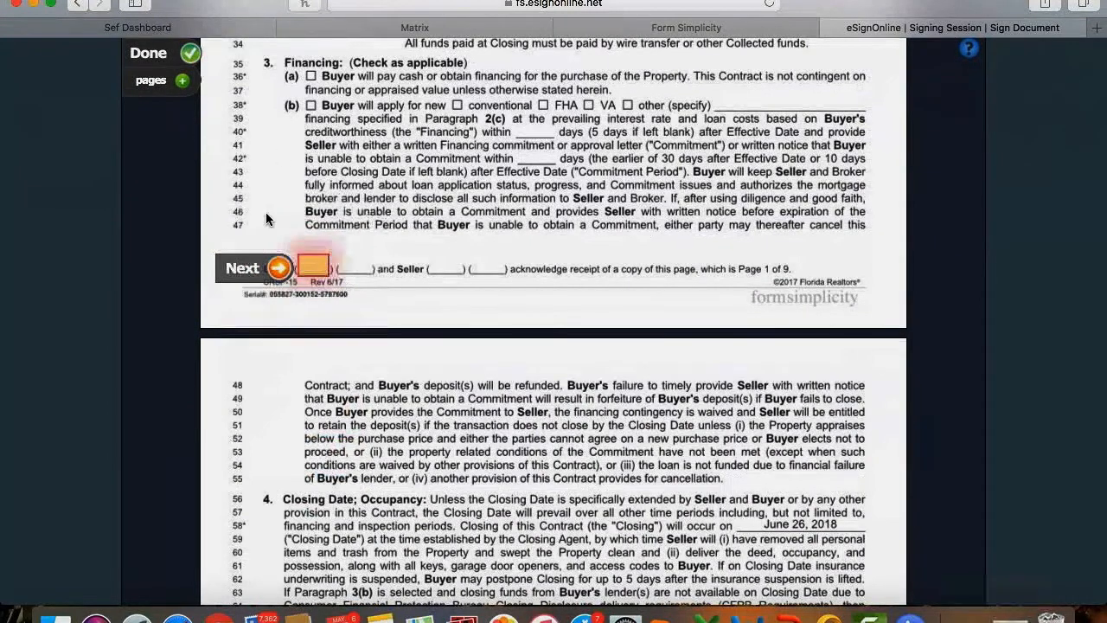
{"action": "left_click", "coordinate": [314, 271]}
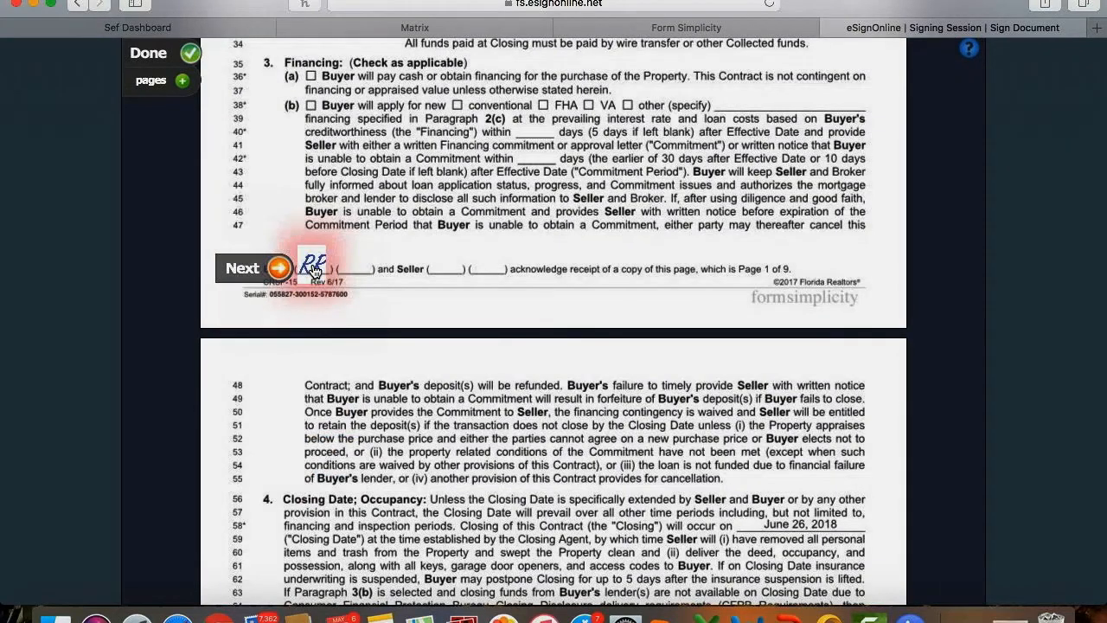
{"action": "left_click", "coordinate": [268, 270]}
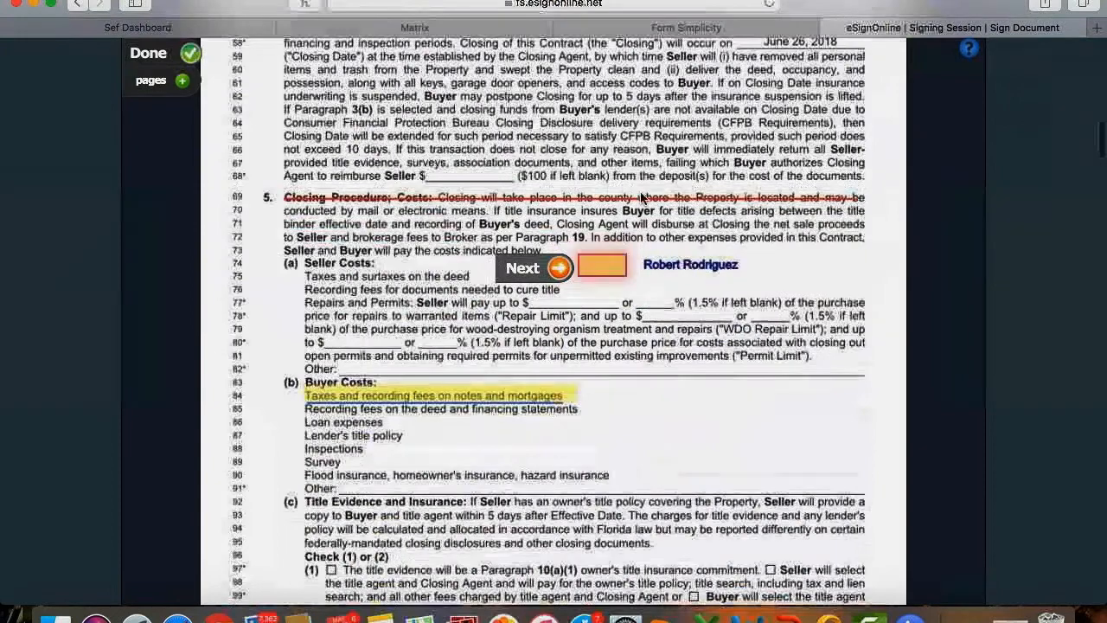
{"action": "left_click", "coordinate": [581, 271]}
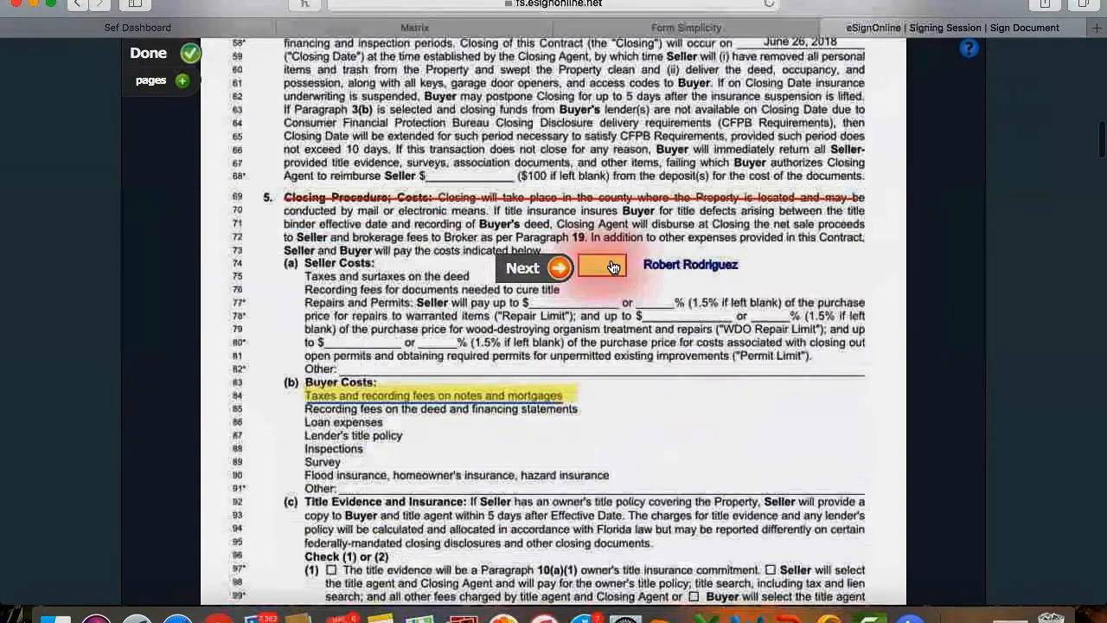
{"action": "left_click", "coordinate": [561, 269]}
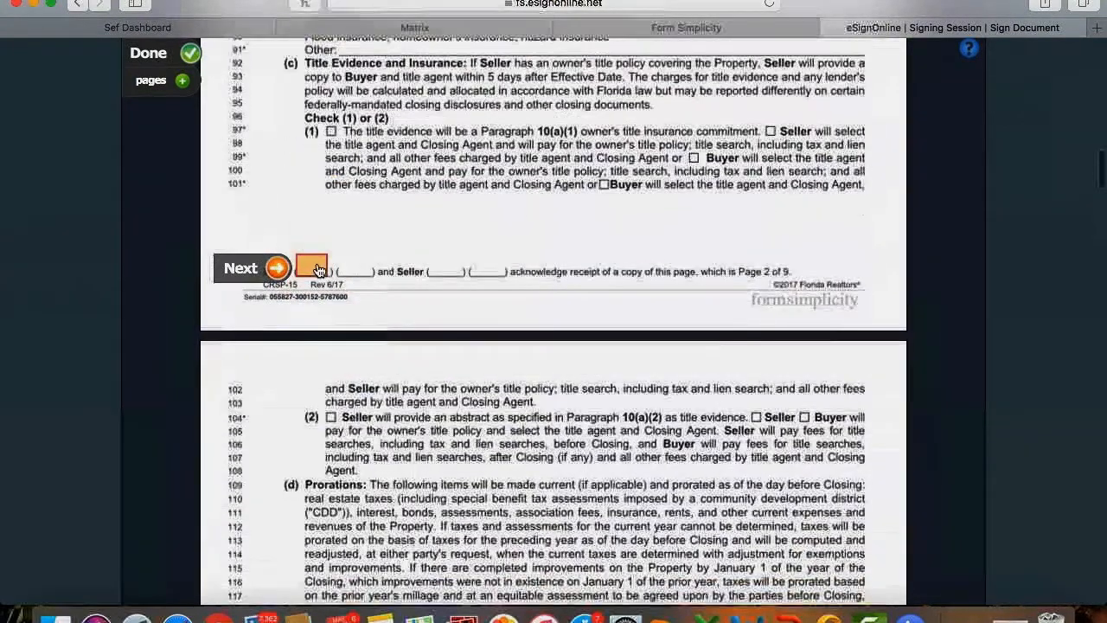
{"action": "left_click", "coordinate": [313, 269]}
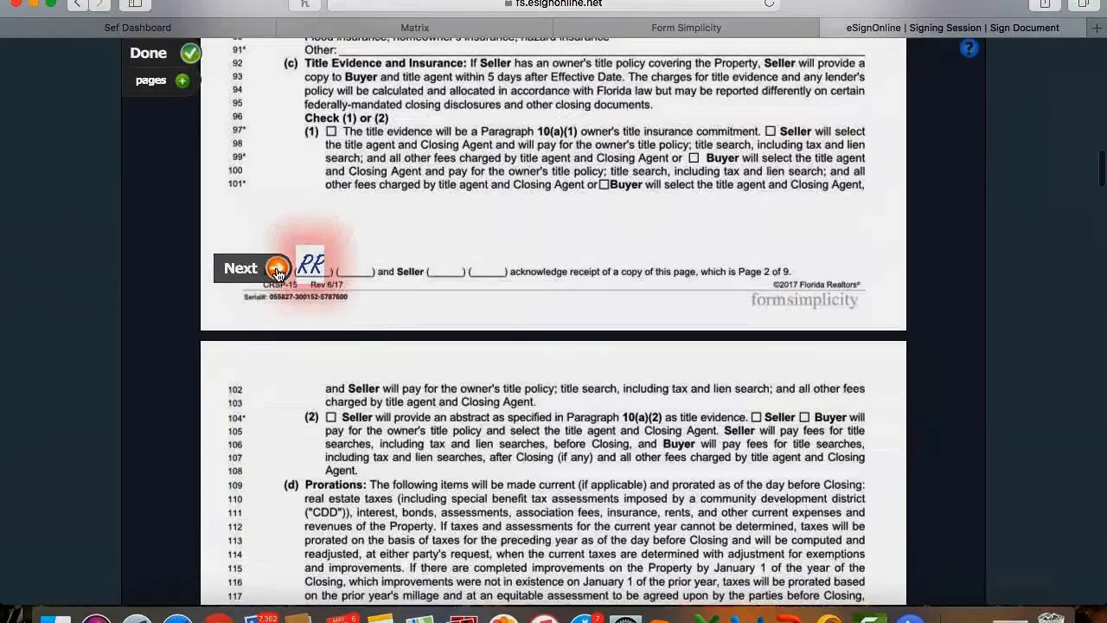
{"action": "left_click", "coordinate": [276, 271]}
{"action": "left_click", "coordinate": [311, 268]}
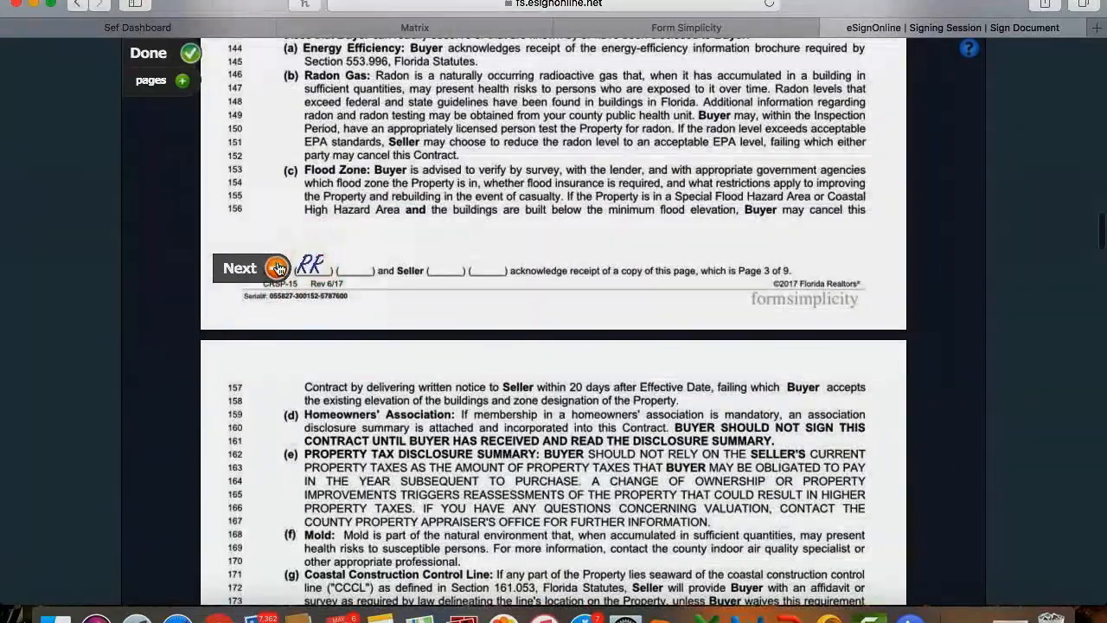
{"action": "left_click", "coordinate": [277, 271]}
{"action": "left_click", "coordinate": [311, 269]}
{"action": "left_click", "coordinate": [277, 271]}
Initial pages 5–8, sign the Buyer line dated 5/8/2018, and initial the page 9 buyer box.
{"action": "left_click", "coordinate": [276, 270]}
{"action": "left_click", "coordinate": [276, 271]}
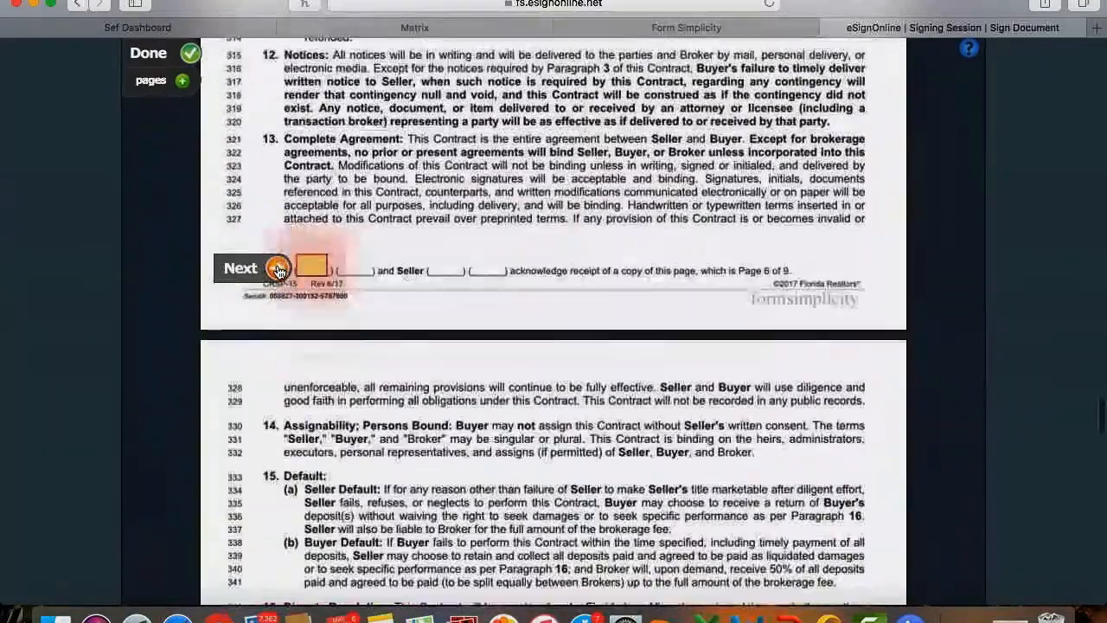
{"action": "left_click", "coordinate": [276, 269]}
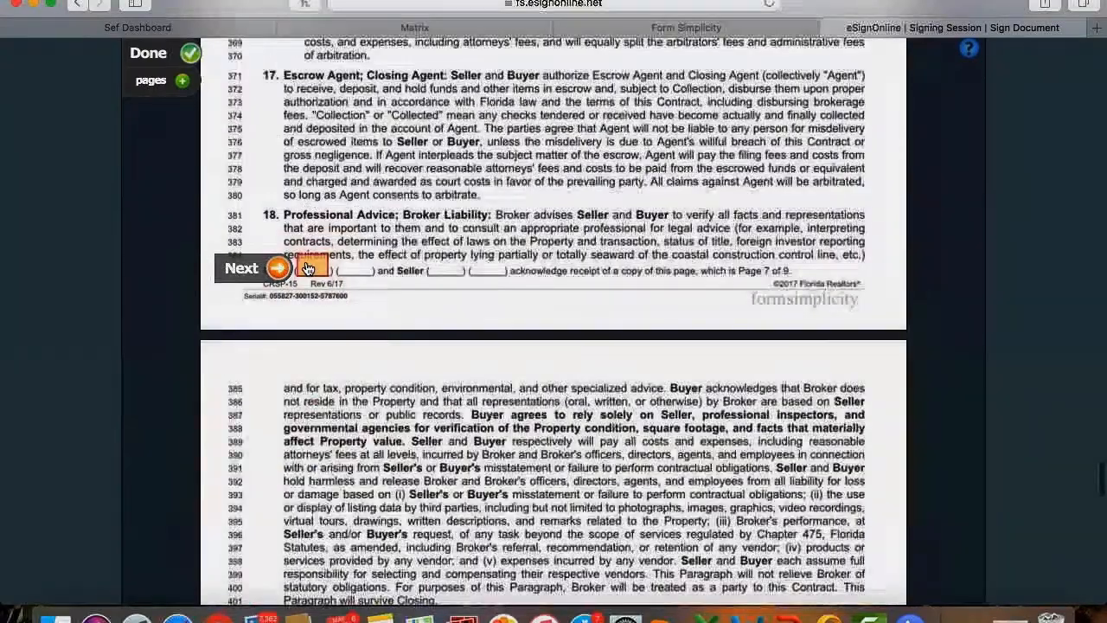
{"action": "left_click", "coordinate": [308, 268]}
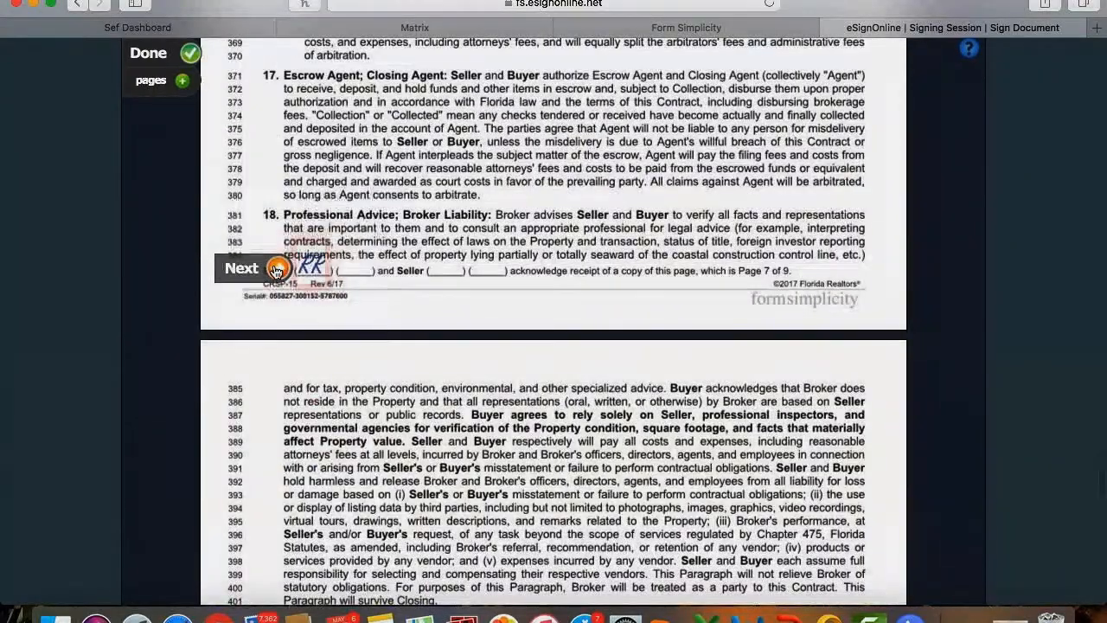
{"action": "left_click", "coordinate": [277, 269]}
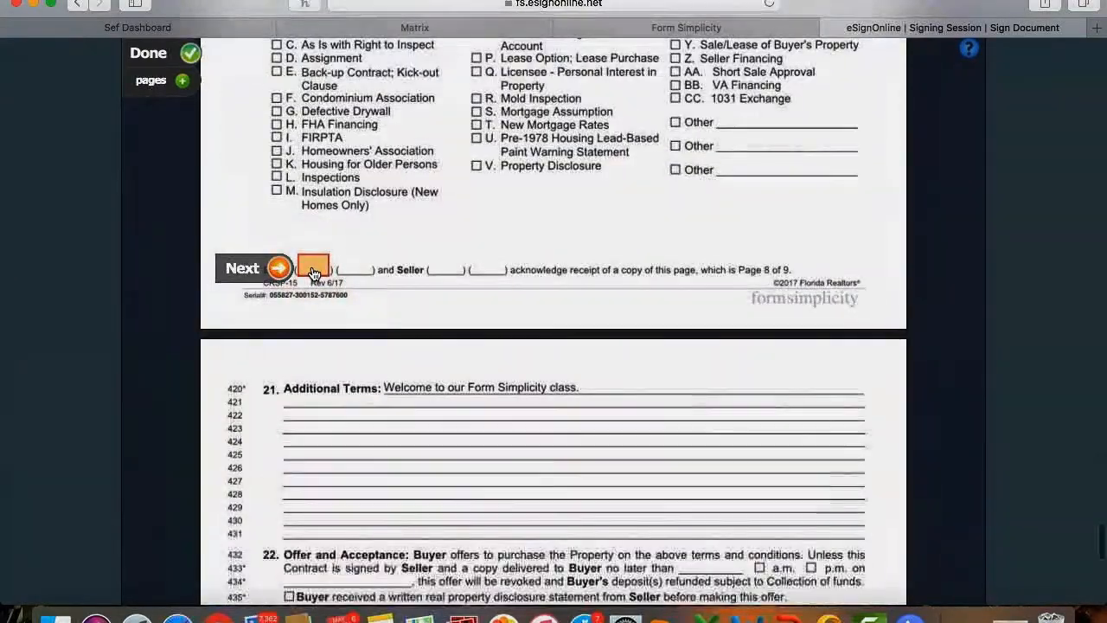
{"action": "left_click", "coordinate": [278, 269]}
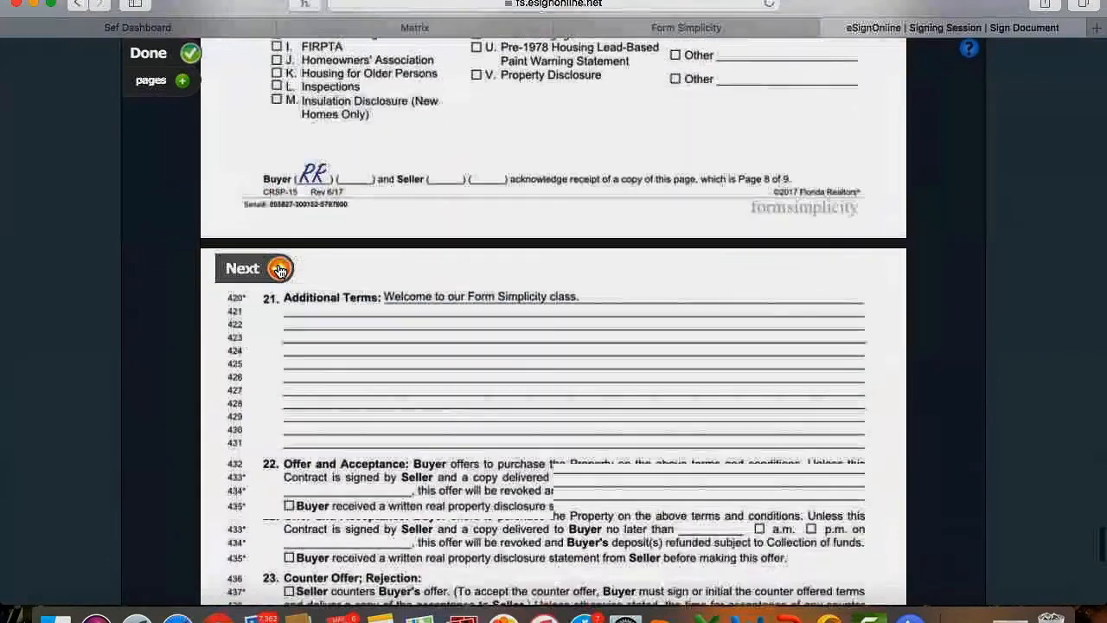
{"action": "left_click", "coordinate": [309, 267]}
{"action": "left_click", "coordinate": [791, 270]}
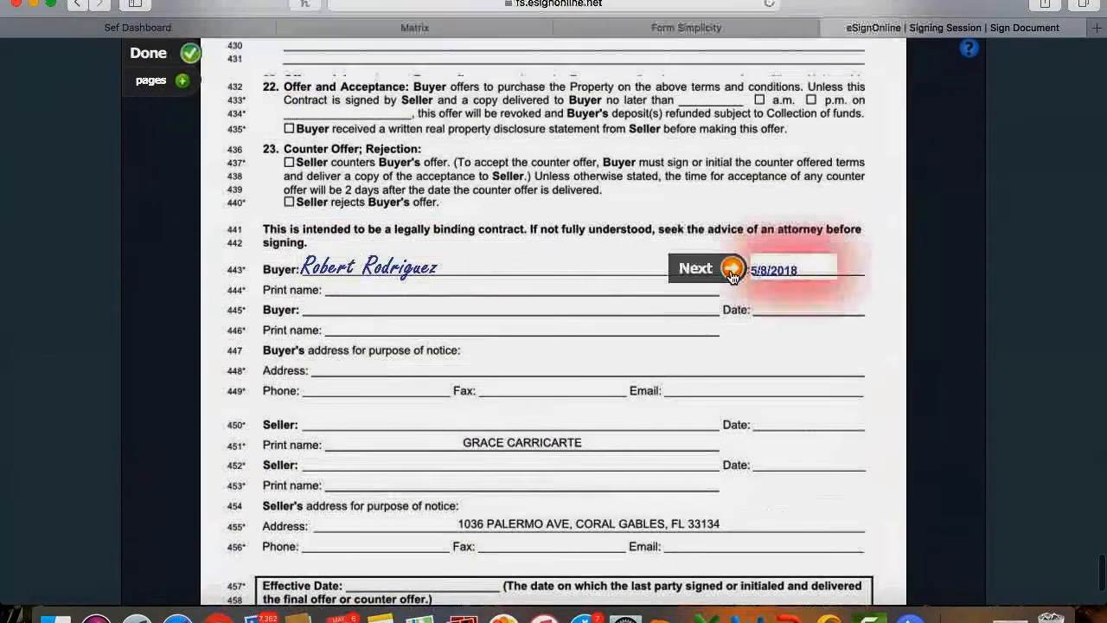
{"action": "left_click", "coordinate": [322, 539]}
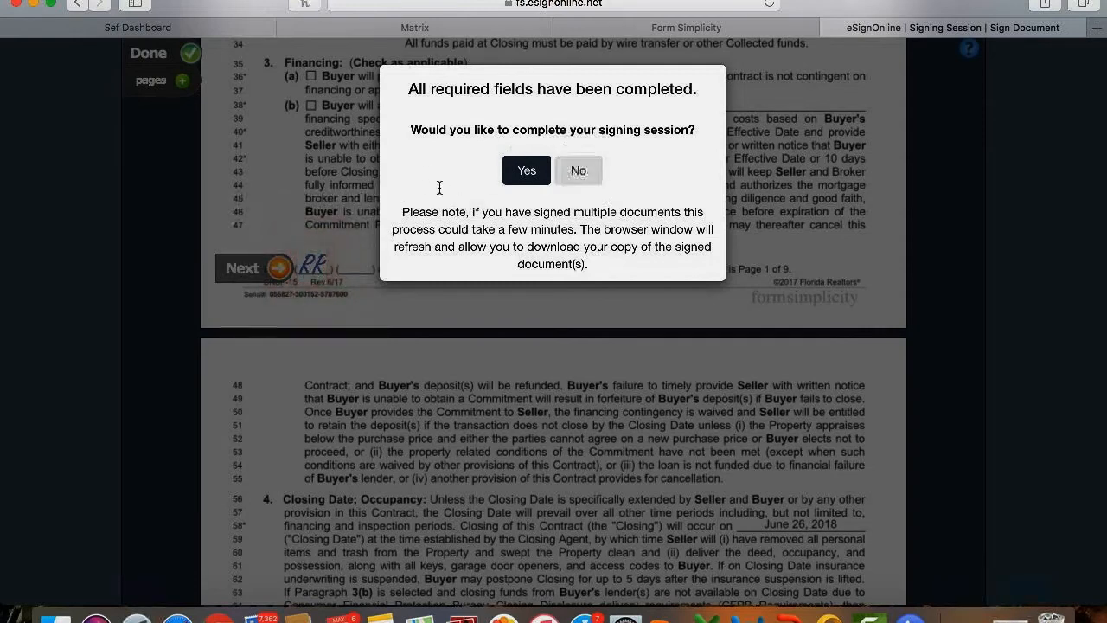
Confirm completing the signing session in the All required fields dialog.
{"action": "left_click", "coordinate": [527, 170]}
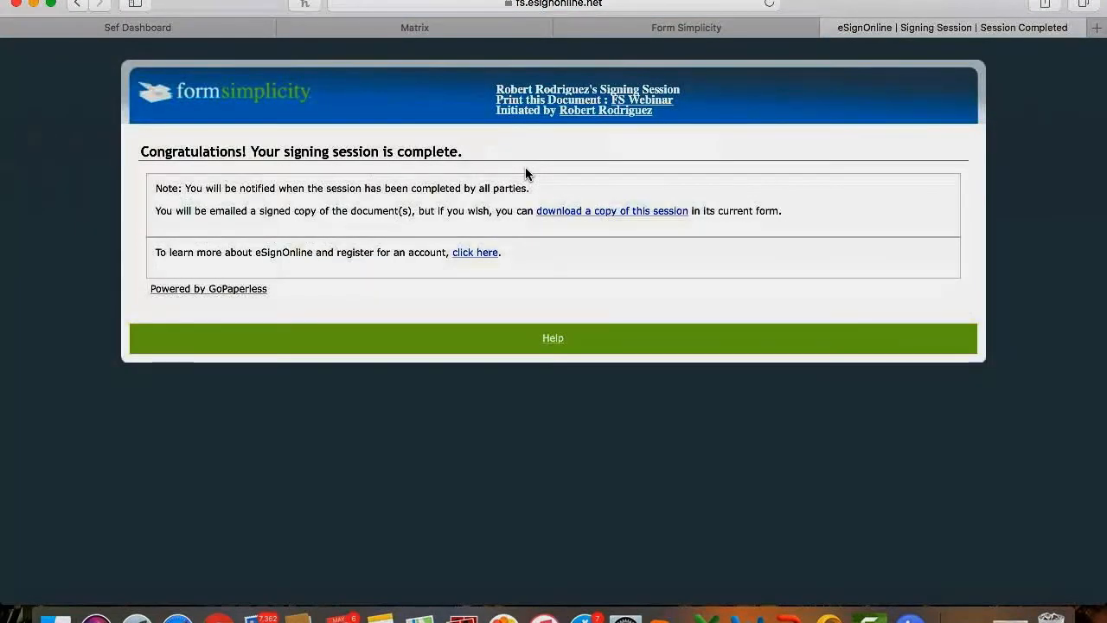
{"action": "left_click", "coordinate": [690, 31]}
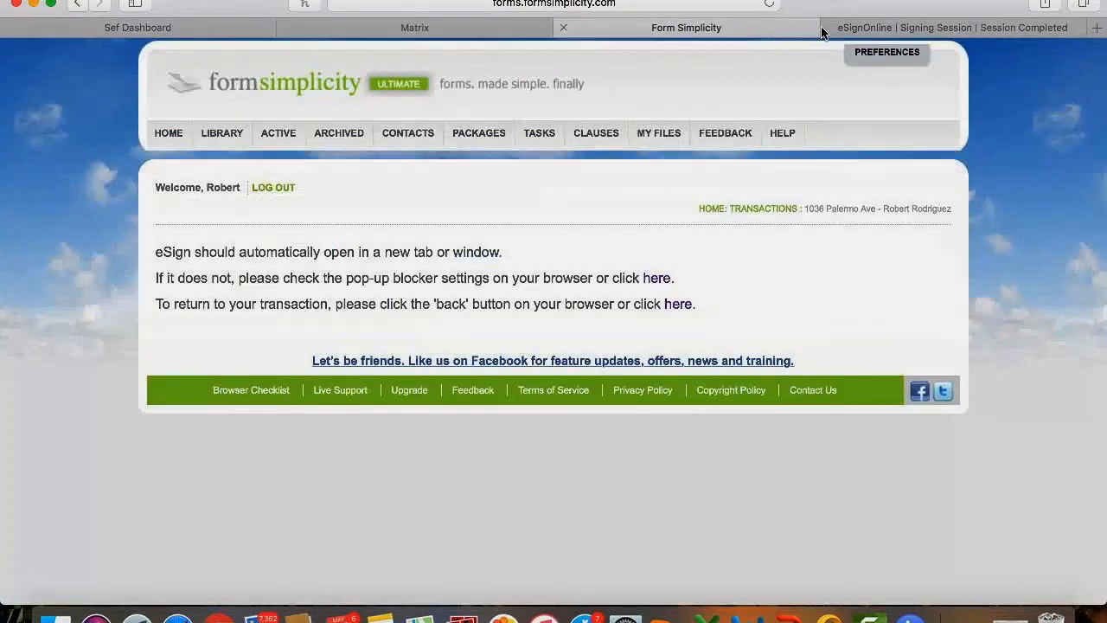
{"action": "left_click", "coordinate": [828, 32]}
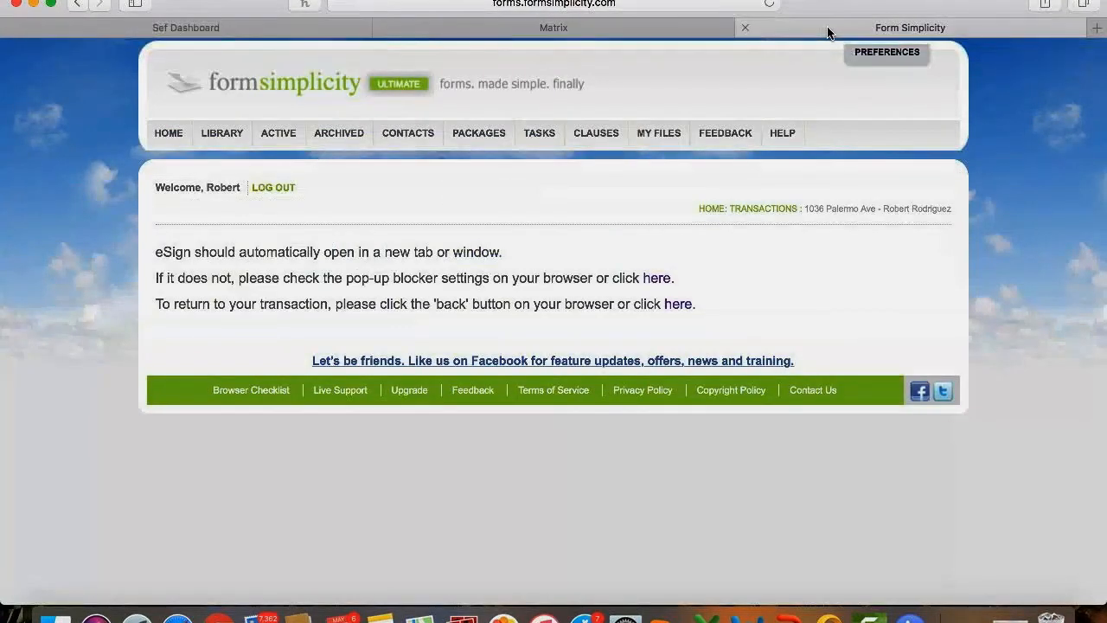
{"action": "left_click", "coordinate": [168, 134]}
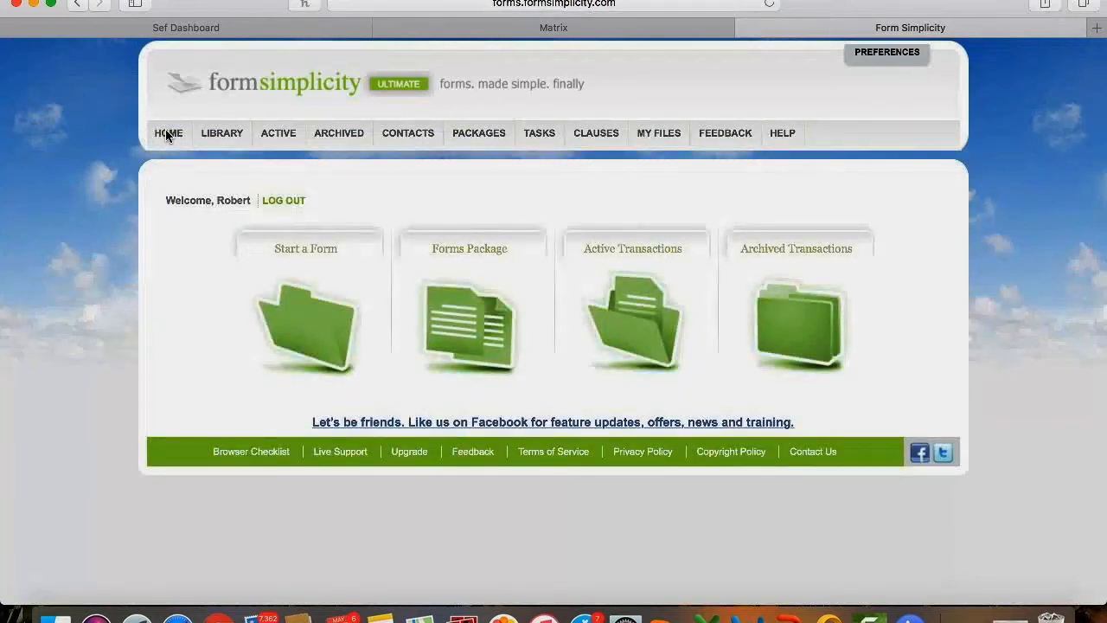
{"action": "left_click", "coordinate": [272, 138]}
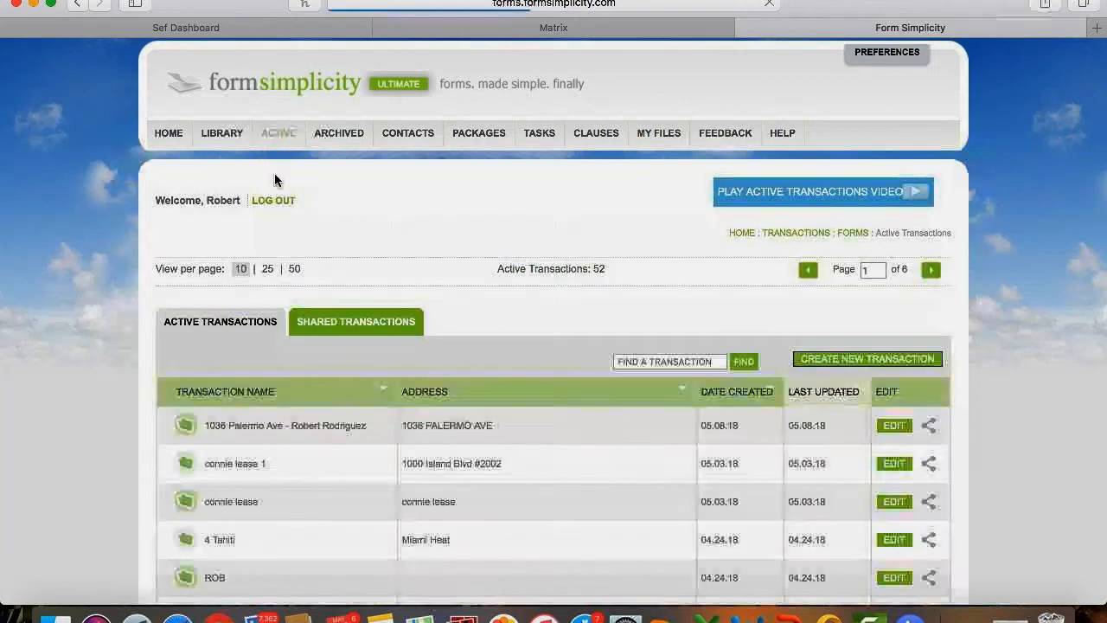
{"action": "left_click", "coordinate": [255, 429]}
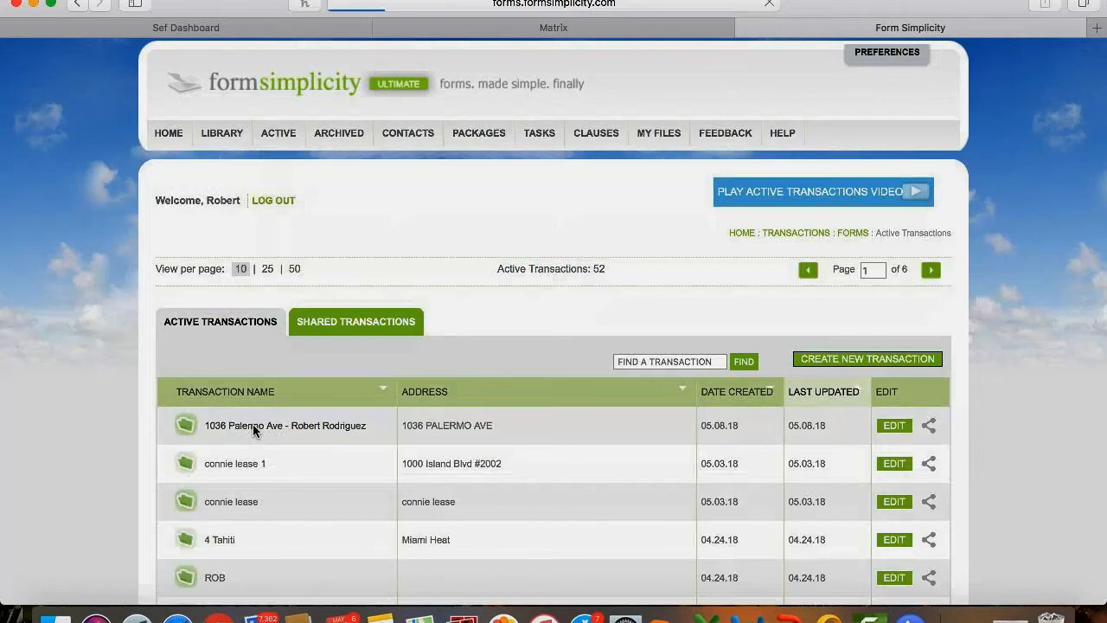
Scroll to the FILES table and open CRSP15ContractforResidentialSaleandPurchase.pdf.
{"action": "scroll", "coordinate": [133, 437], "scroll_direction": "down", "scroll_amount": 5}
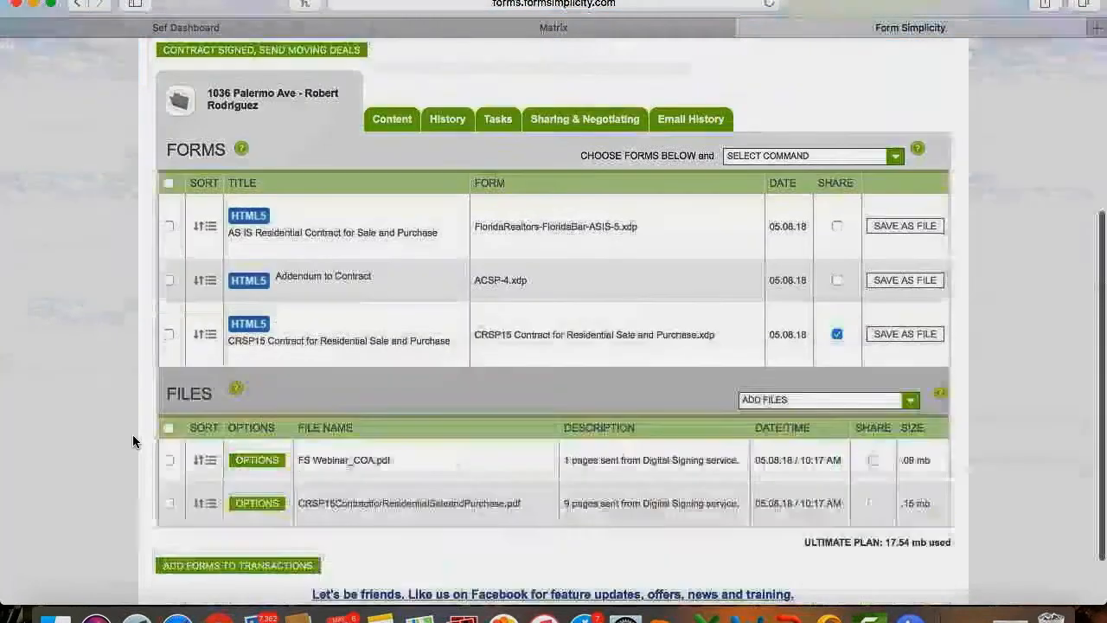
{"action": "scroll", "coordinate": [133, 434], "scroll_direction": "down", "scroll_amount": 2}
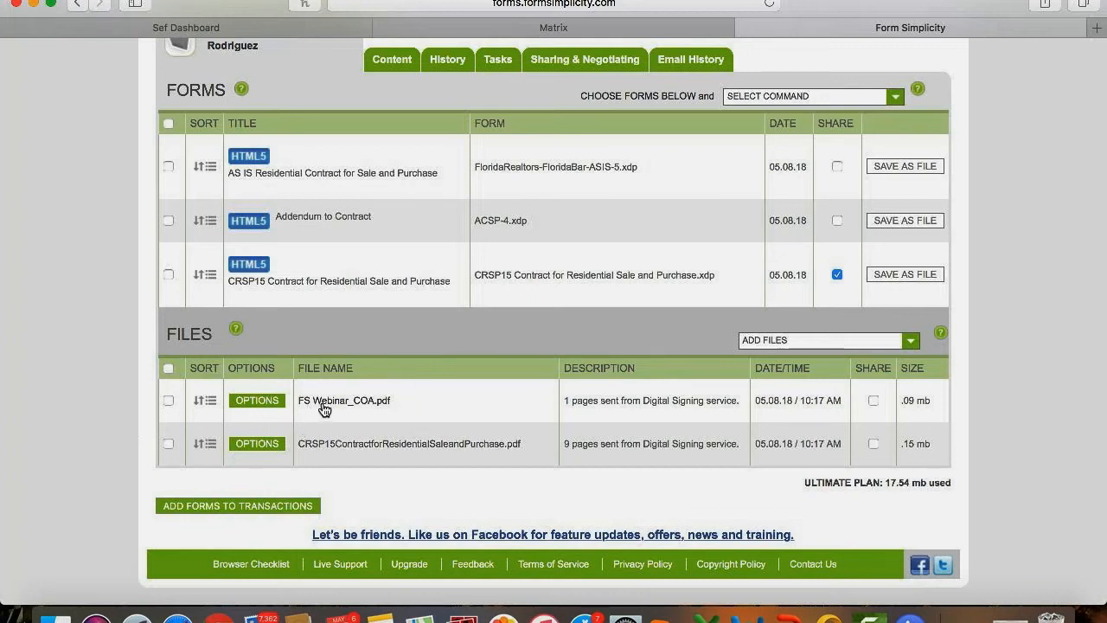
{"action": "left_click", "coordinate": [374, 445]}
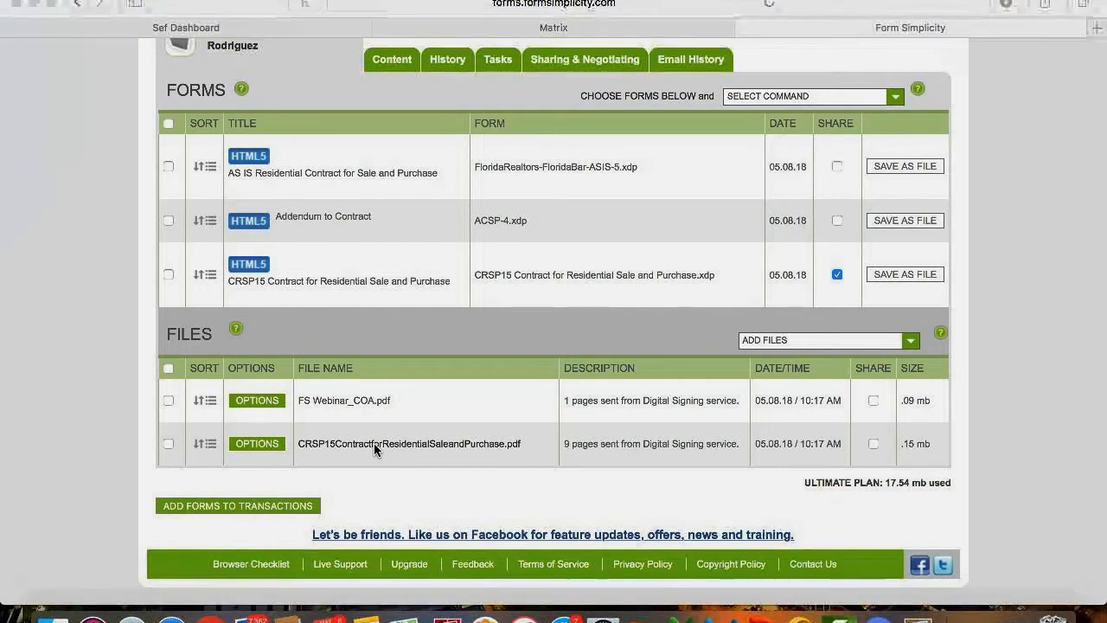
Page through the signed CRSP15 PDF's initials to the 5/8/2018 buyer signature on page 9, then close Preview.
{"action": "scroll", "coordinate": [374, 448], "scroll_direction": "down", "scroll_amount": 5}
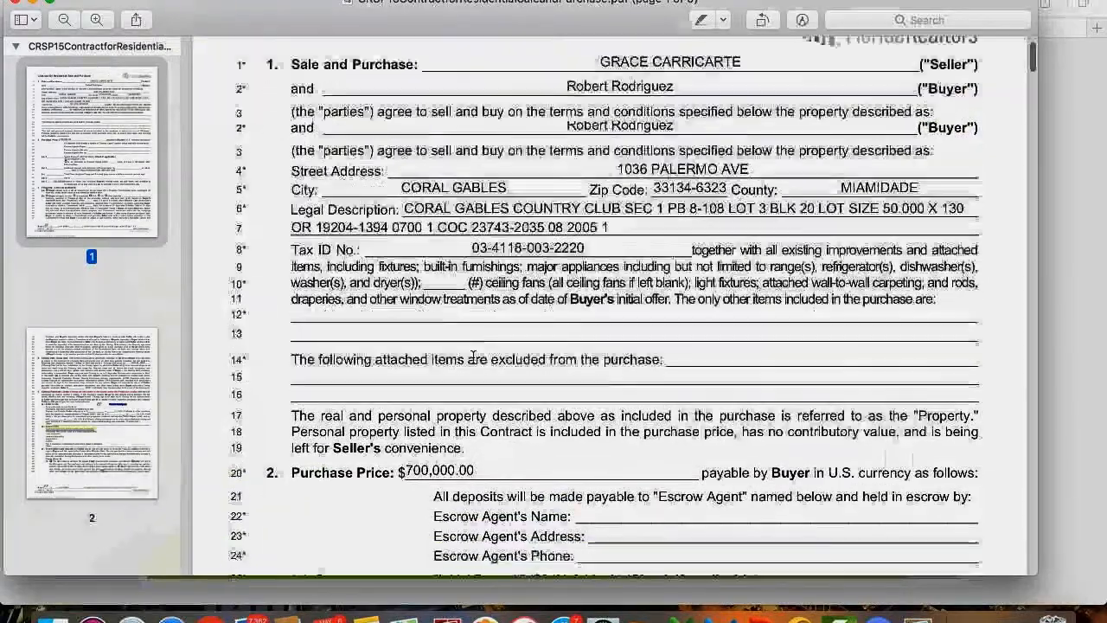
{"action": "scroll", "coordinate": [473, 354], "scroll_direction": "down", "scroll_amount": 8}
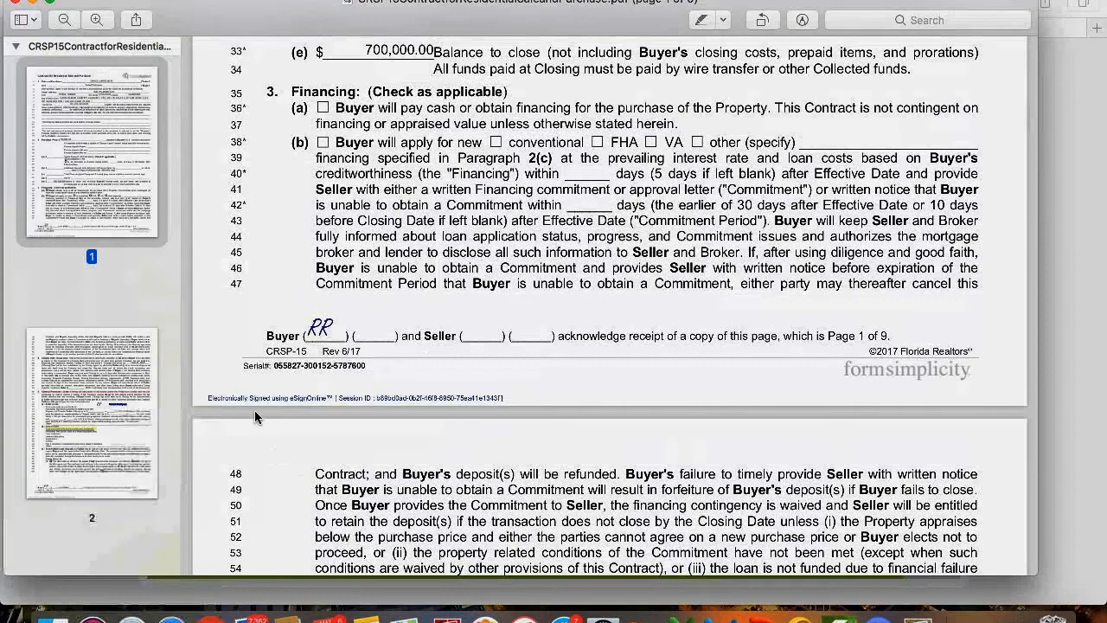
{"action": "scroll", "coordinate": [337, 411], "scroll_direction": "down", "scroll_amount": 1}
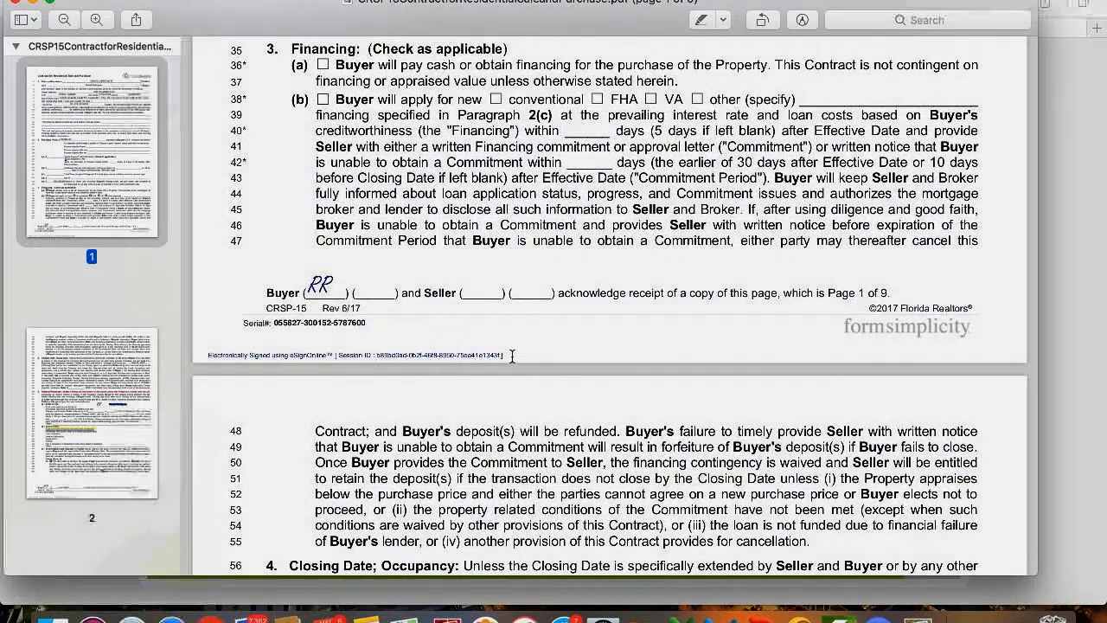
{"action": "scroll", "coordinate": [512, 355], "scroll_direction": "down", "scroll_amount": 10}
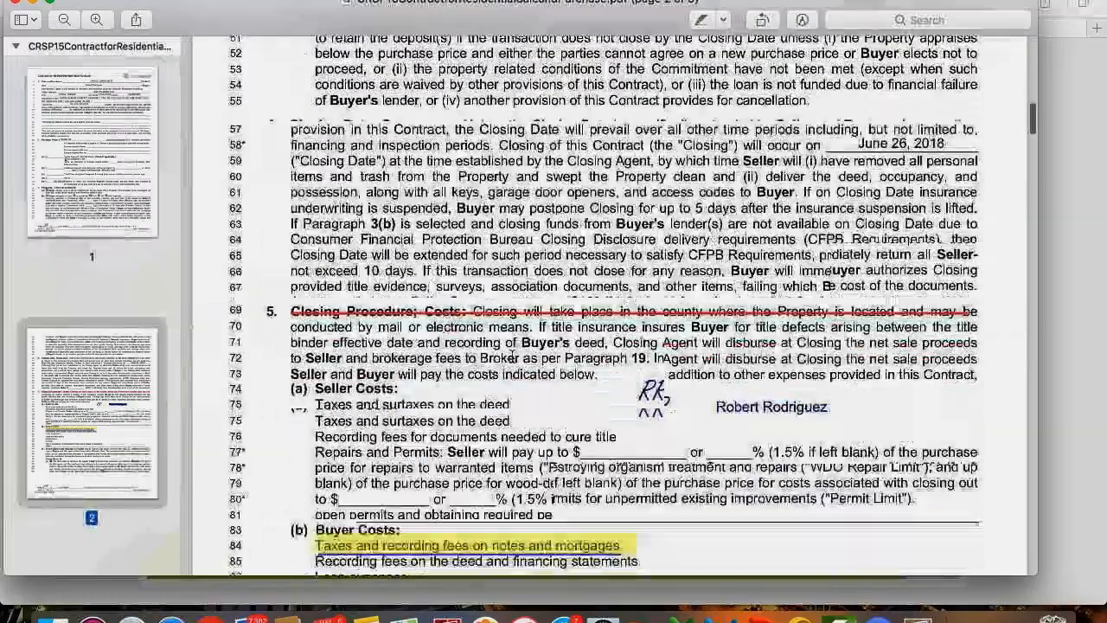
{"action": "scroll", "coordinate": [512, 355], "scroll_direction": "down", "scroll_amount": 2}
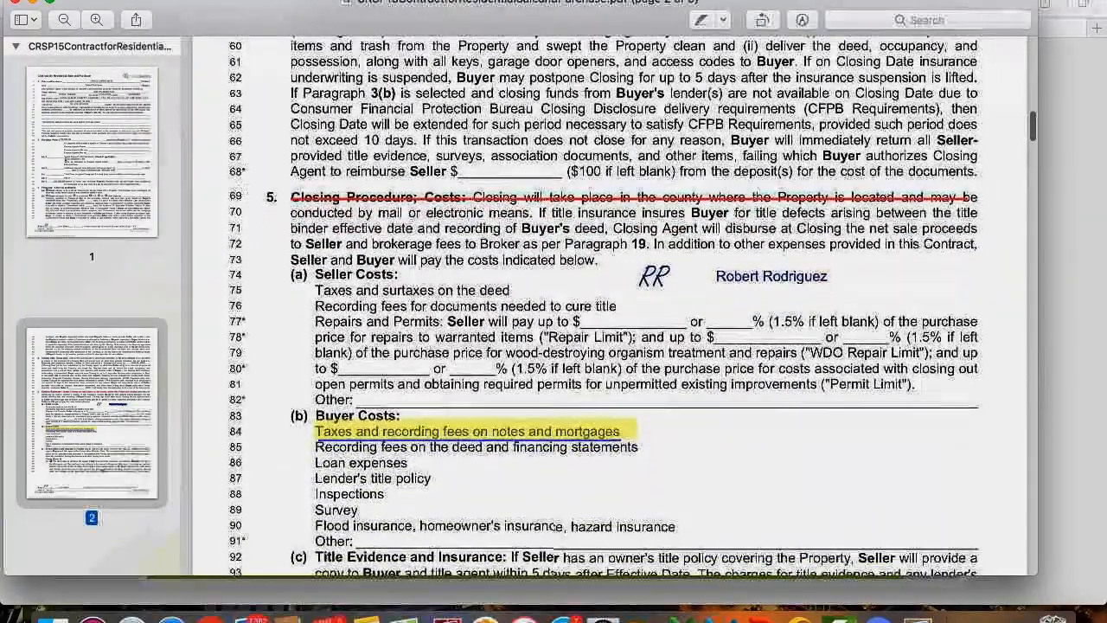
{"action": "scroll", "coordinate": [574, 360], "scroll_direction": "down", "scroll_amount": 12}
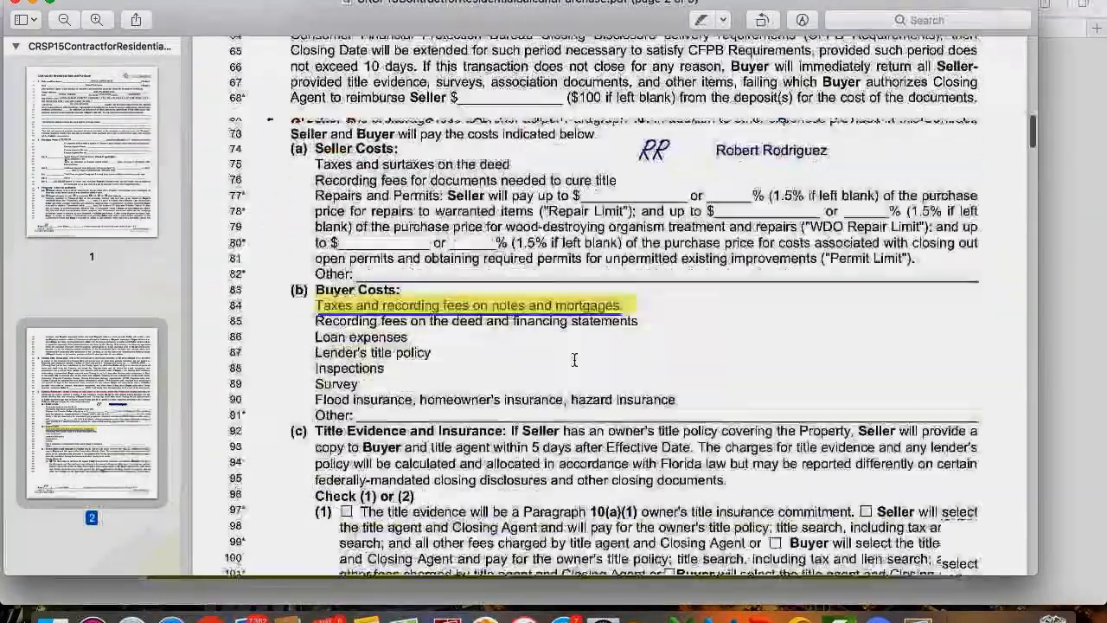
{"action": "scroll", "coordinate": [574, 360], "scroll_direction": "down", "scroll_amount": 15}
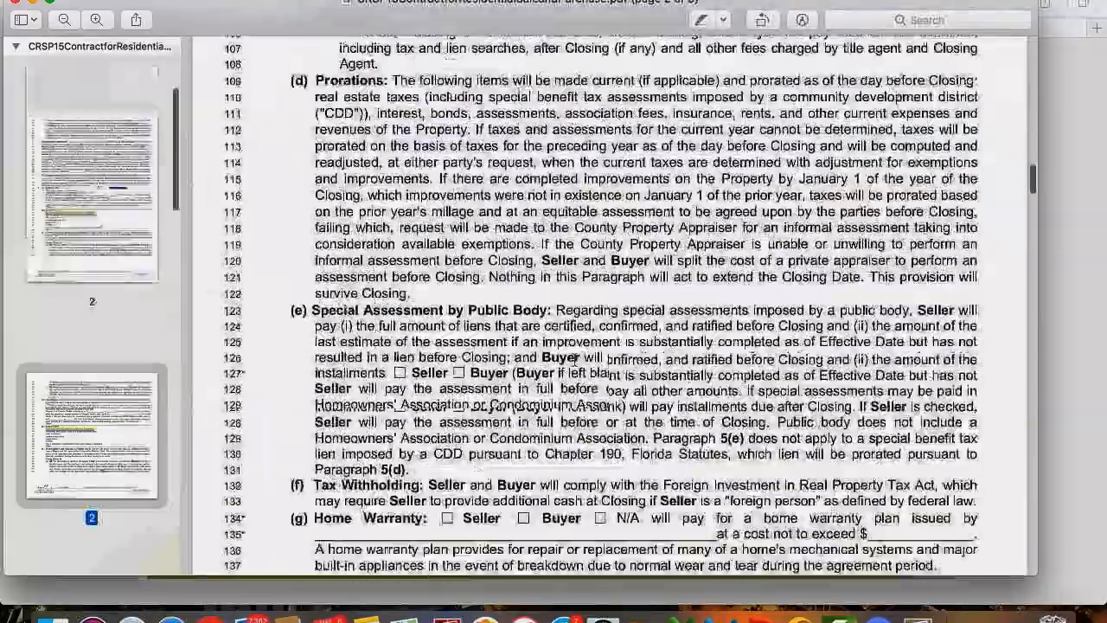
{"action": "scroll", "coordinate": [574, 359], "scroll_direction": "down", "scroll_amount": 15}
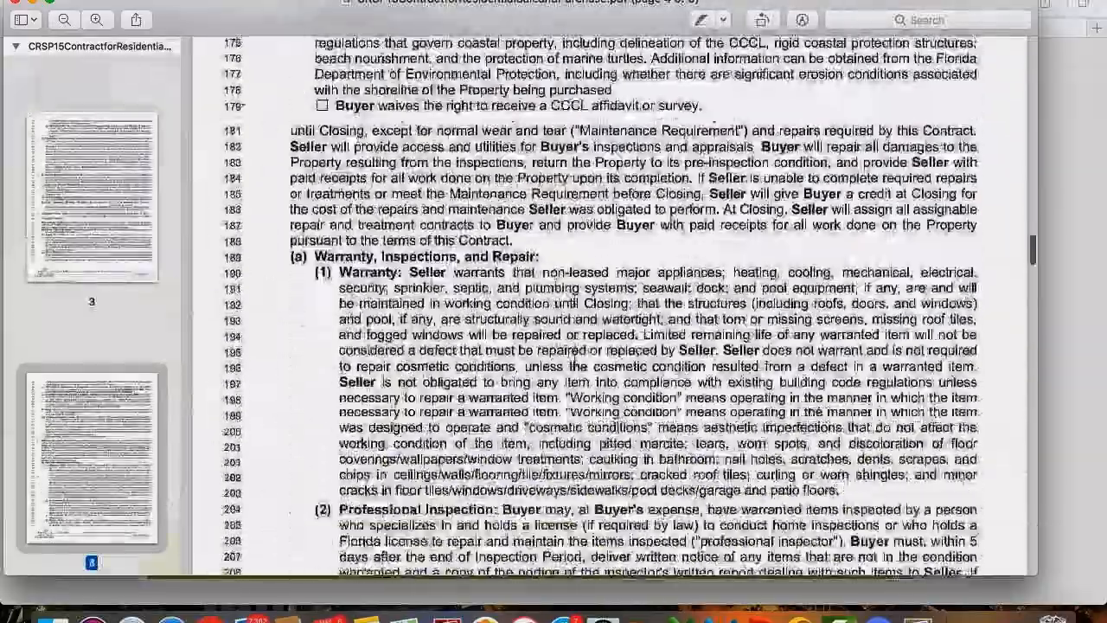
{"action": "scroll", "coordinate": [574, 360], "scroll_direction": "down", "scroll_amount": 20}
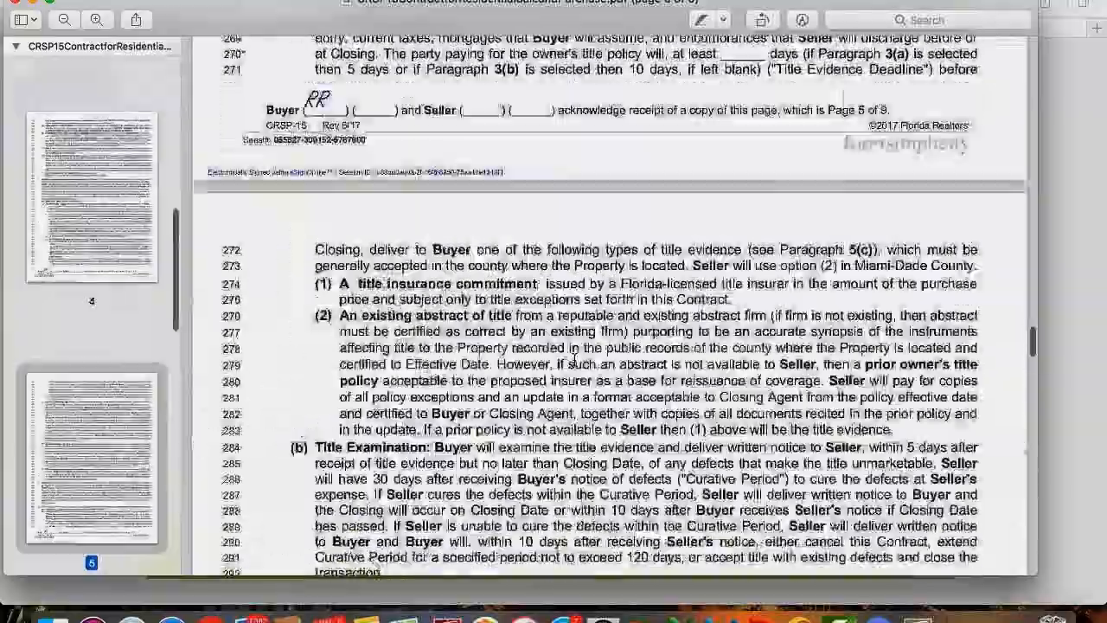
{"action": "scroll", "coordinate": [574, 359], "scroll_direction": "down", "scroll_amount": 15}
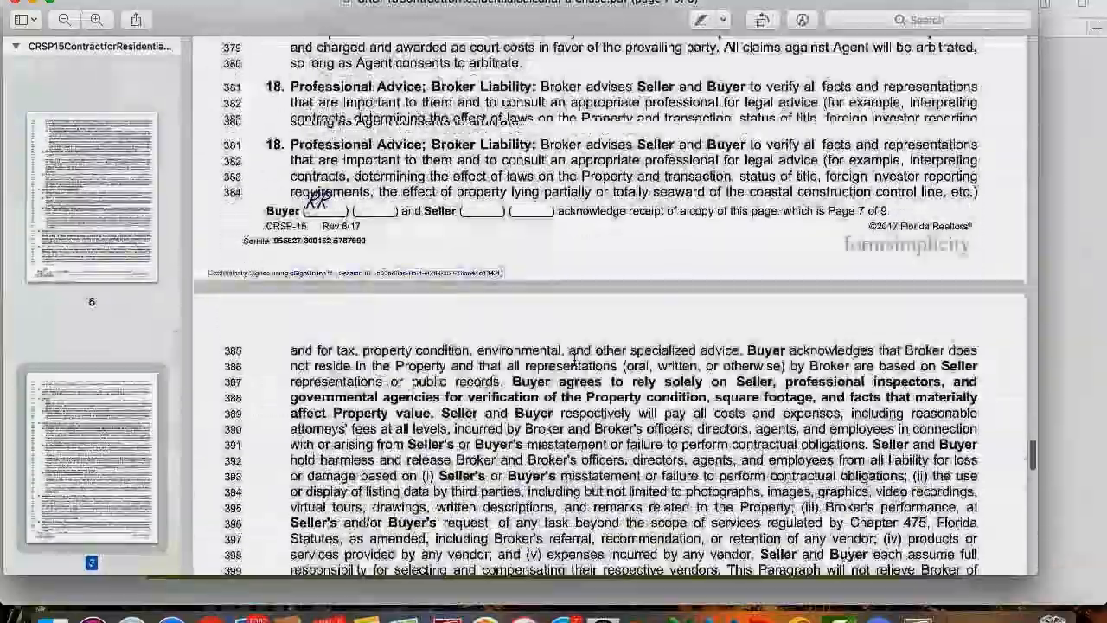
{"action": "scroll", "coordinate": [574, 360], "scroll_direction": "down", "scroll_amount": 12}
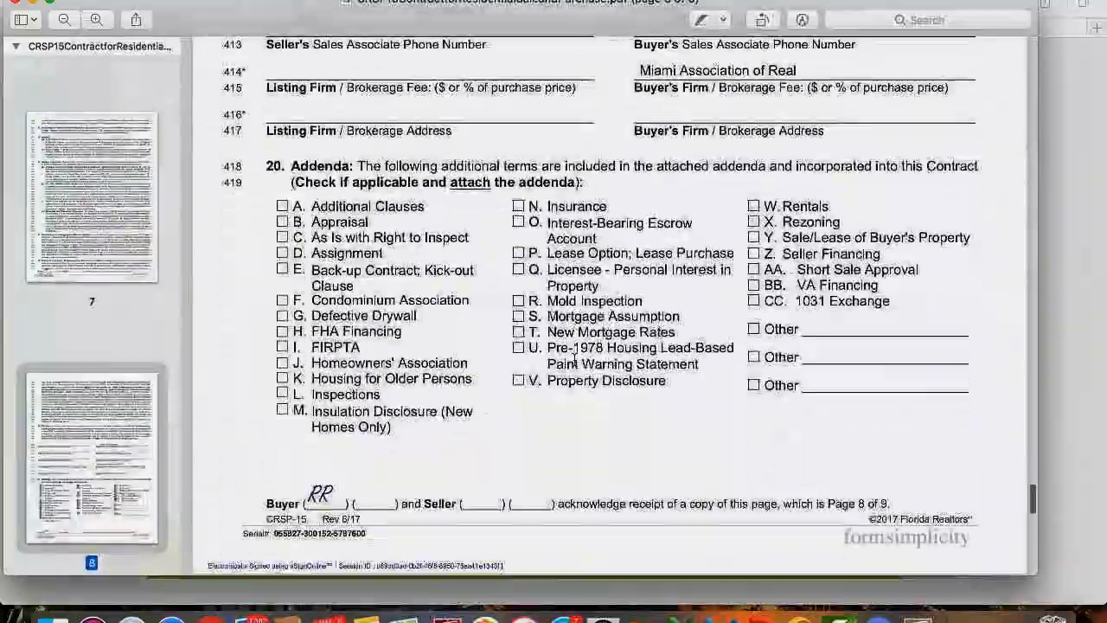
{"action": "scroll", "coordinate": [574, 360], "scroll_direction": "down", "scroll_amount": 2}
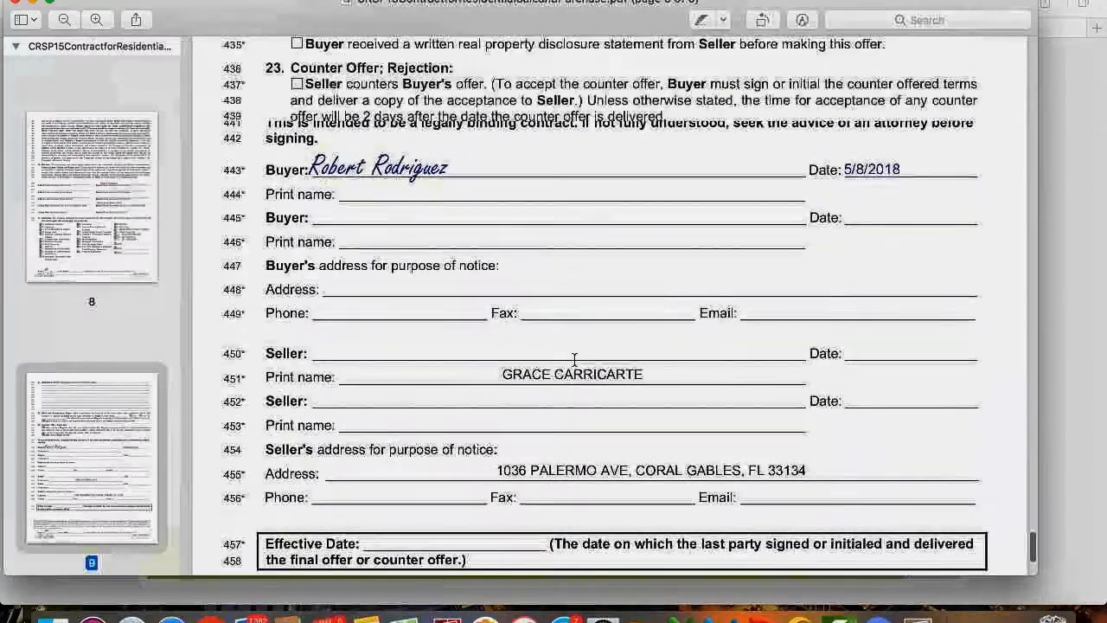
{"action": "scroll", "coordinate": [574, 359], "scroll_direction": "up", "scroll_amount": 4}
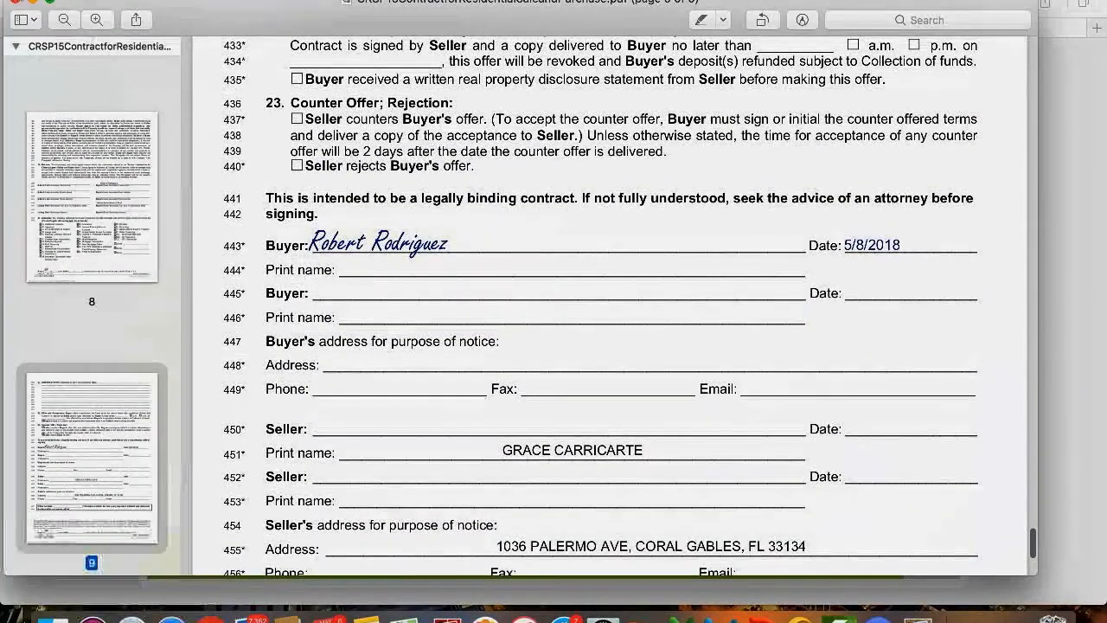
{"action": "left_click", "coordinate": [17, 4]}
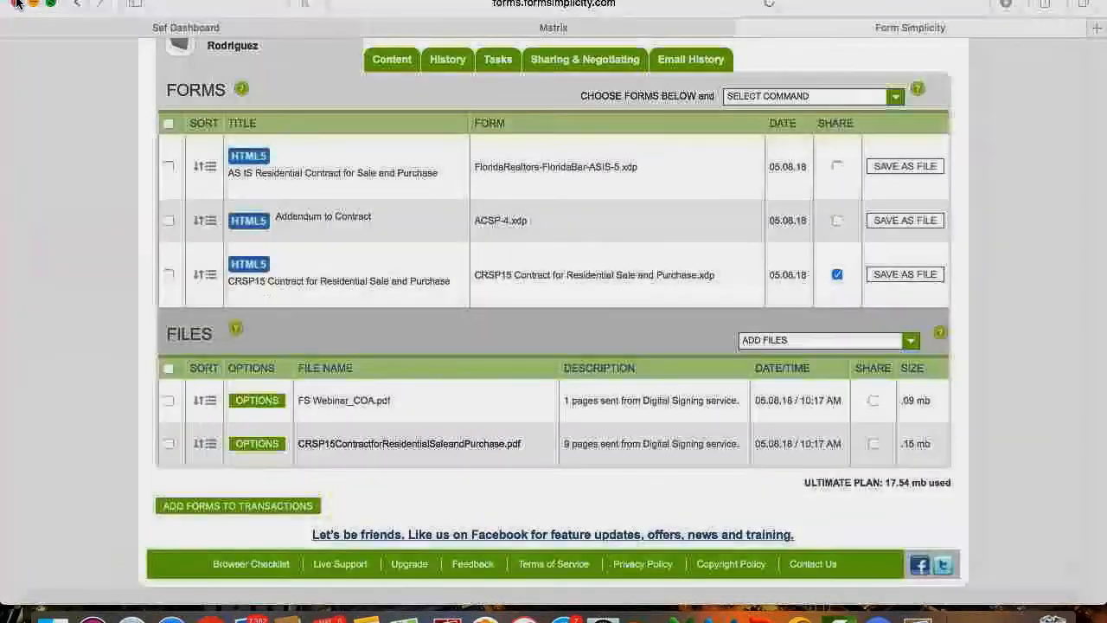
Read through FS Webinar_COA.pdf's Certificate of Authenticity showing the session Completed, then close it.
{"action": "left_click", "coordinate": [334, 402]}
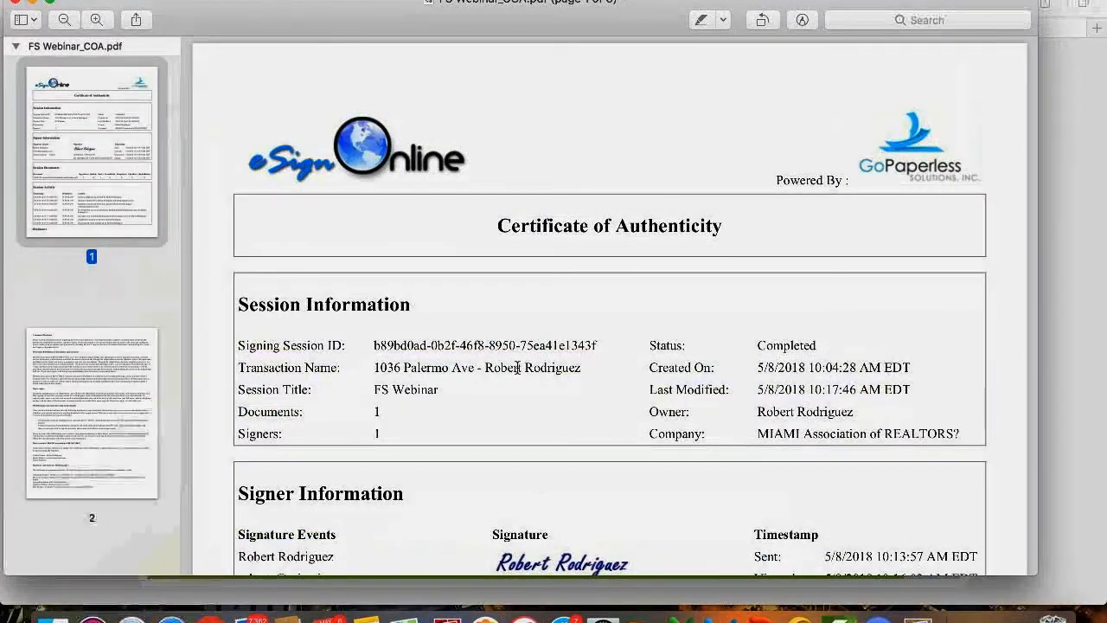
{"action": "scroll", "coordinate": [517, 367], "scroll_direction": "down", "scroll_amount": 5}
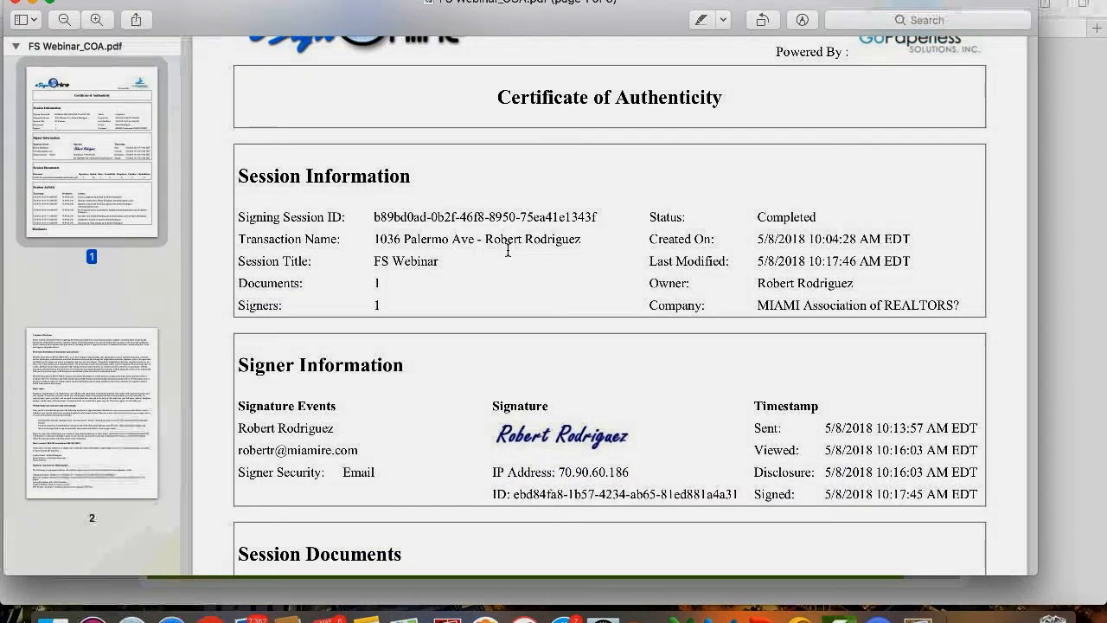
{"action": "scroll", "coordinate": [507, 250], "scroll_direction": "down", "scroll_amount": 1}
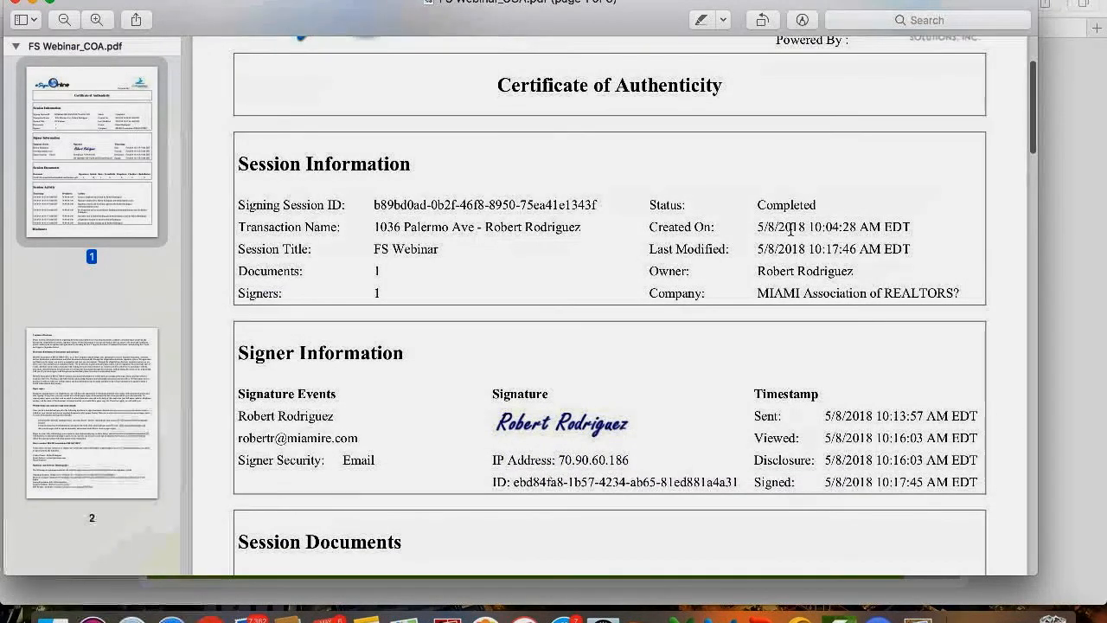
{"action": "scroll", "coordinate": [500, 295], "scroll_direction": "down", "scroll_amount": 5}
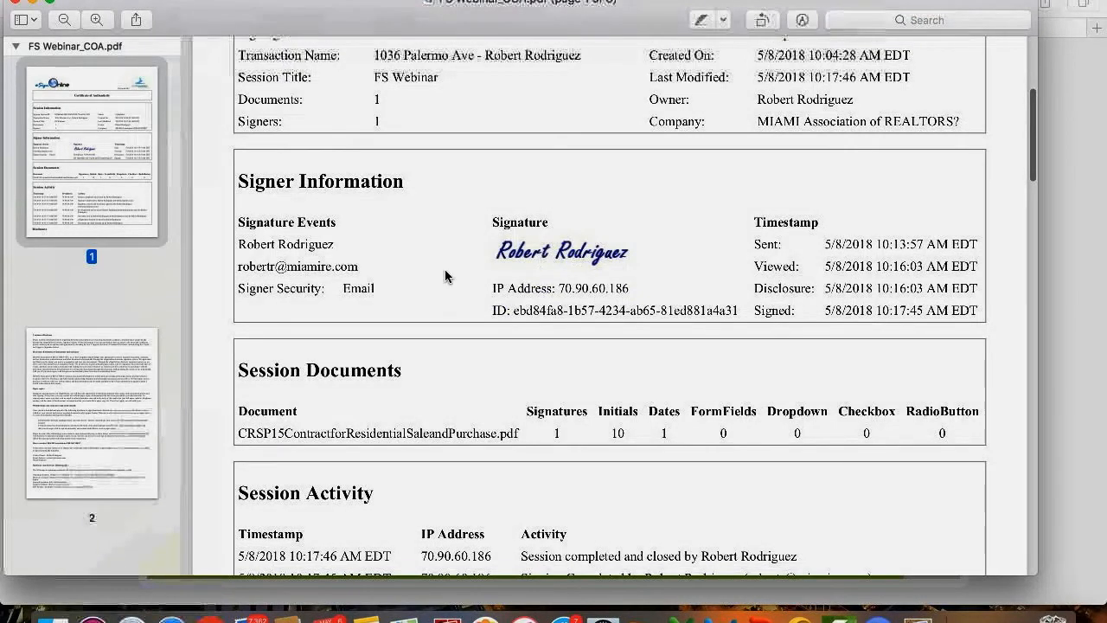
{"action": "scroll", "coordinate": [444, 275], "scroll_direction": "down", "scroll_amount": 1}
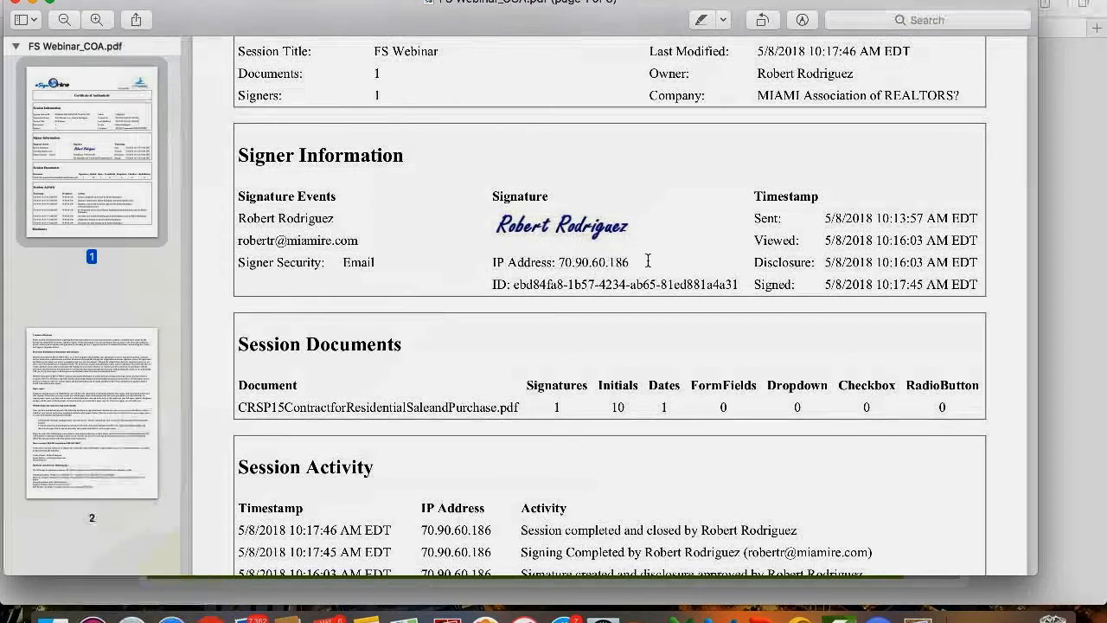
{"action": "scroll", "coordinate": [648, 260], "scroll_direction": "down", "scroll_amount": 3}
{"action": "scroll", "coordinate": [647, 260], "scroll_direction": "down", "scroll_amount": 4}
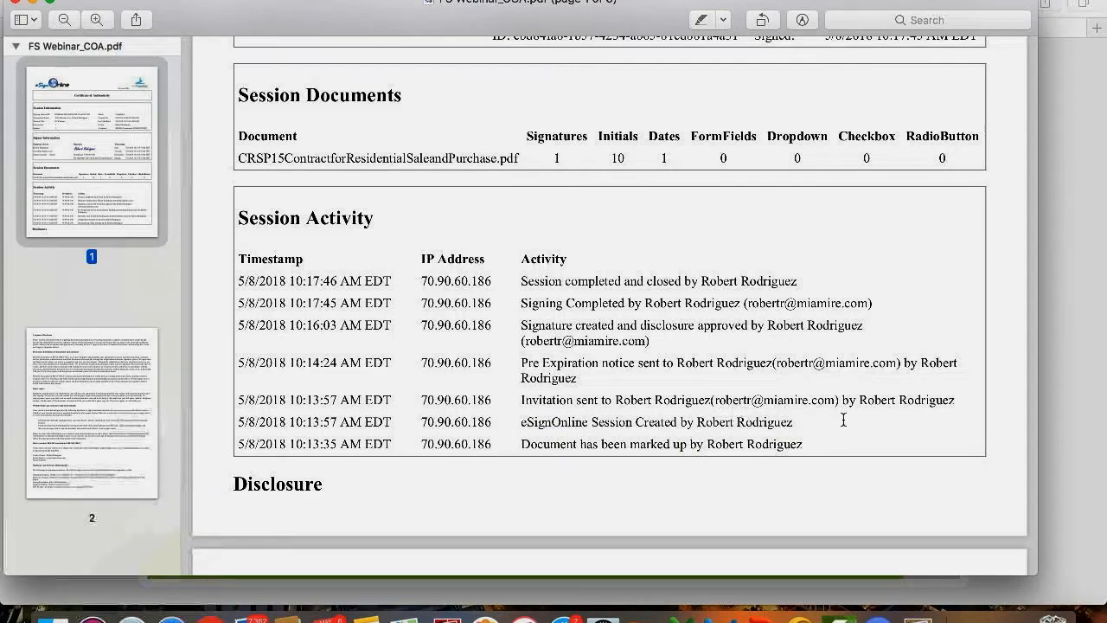
{"action": "scroll", "coordinate": [843, 420], "scroll_direction": "down", "scroll_amount": 5}
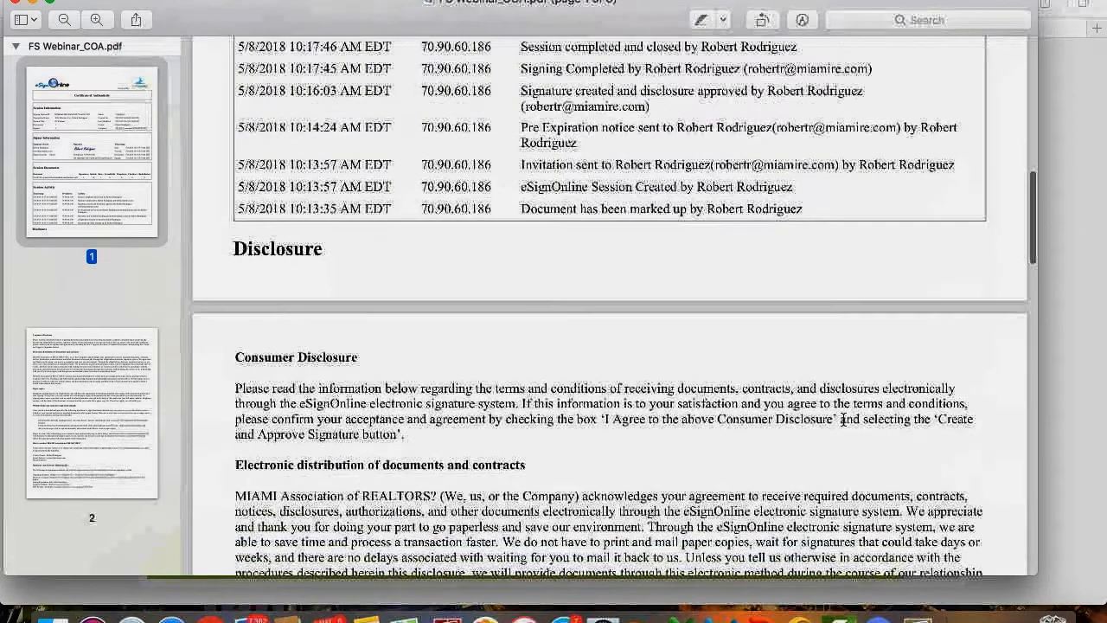
{"action": "scroll", "coordinate": [843, 420], "scroll_direction": "up", "scroll_amount": 15}
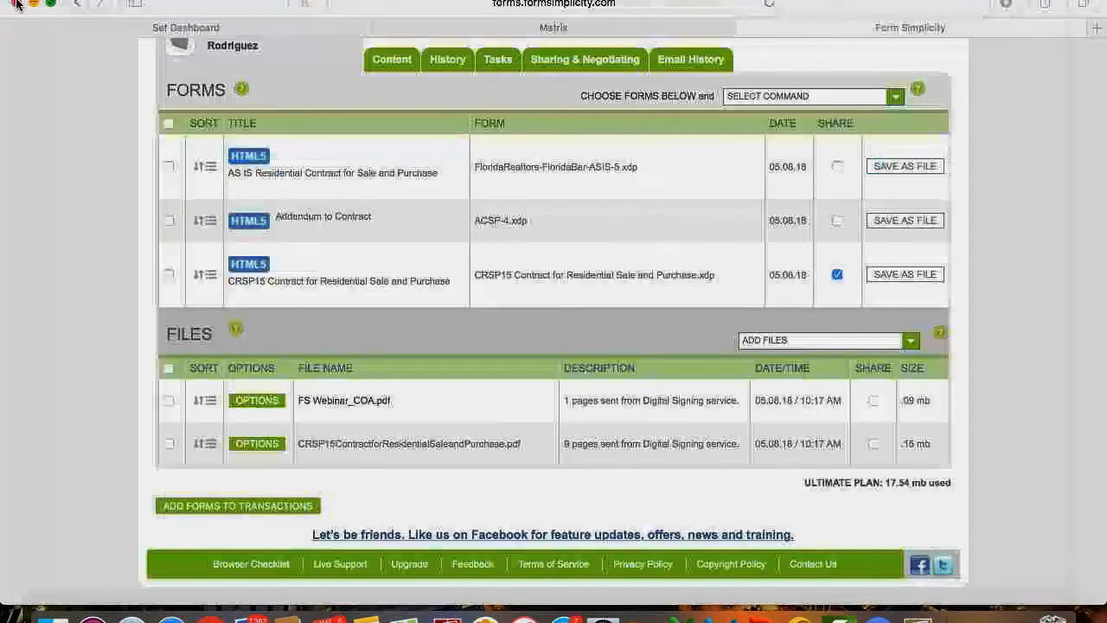
{"action": "left_click", "coordinate": [12, 2]}
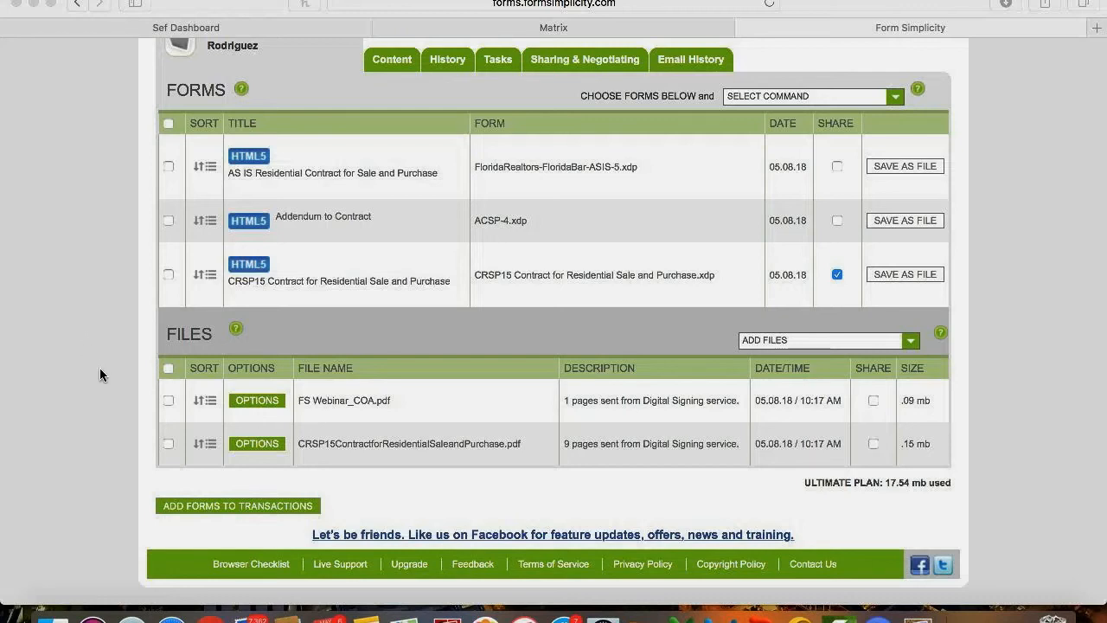
Select both files, dismiss the Select Command list unused, and scroll the Forms and Files tables back to the top.
{"action": "left_click", "coordinate": [169, 369]}
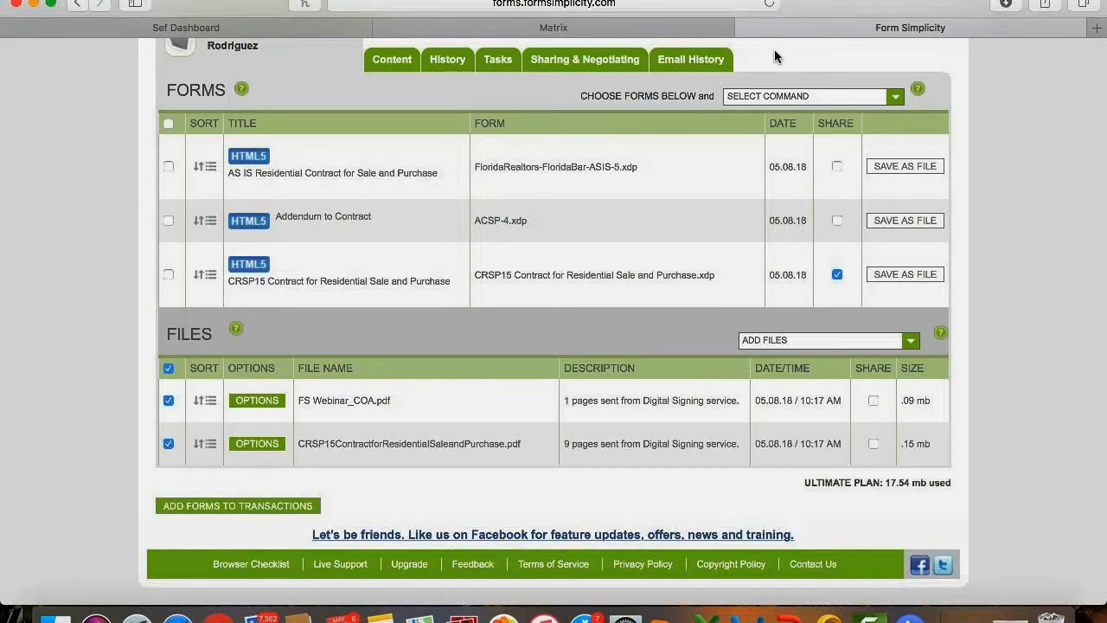
{"action": "left_click", "coordinate": [779, 100]}
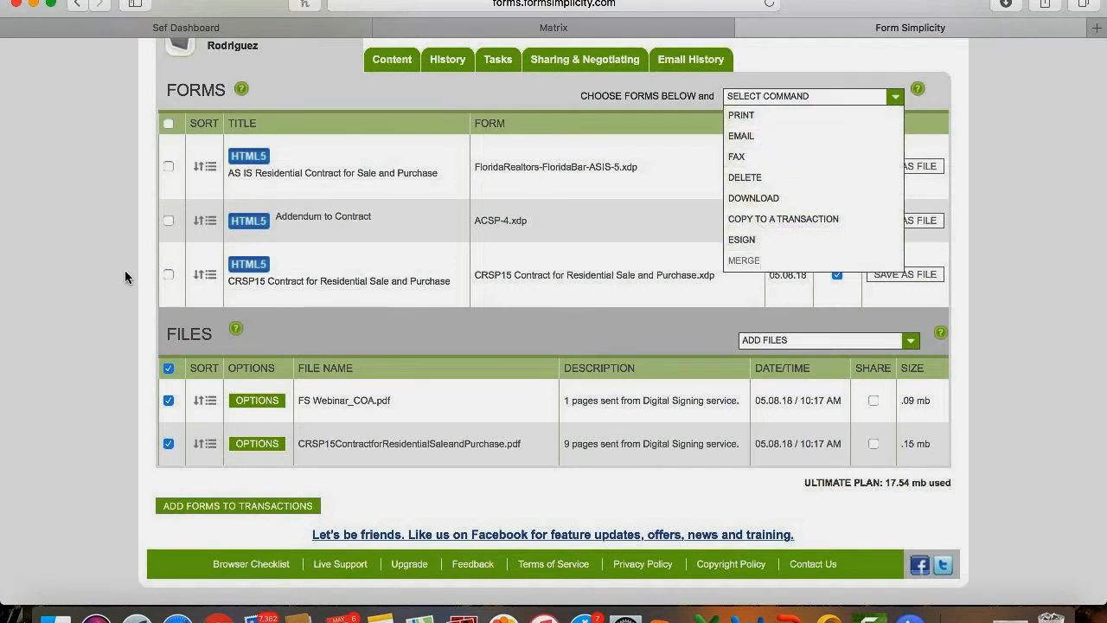
{"action": "left_click", "coordinate": [767, 99]}
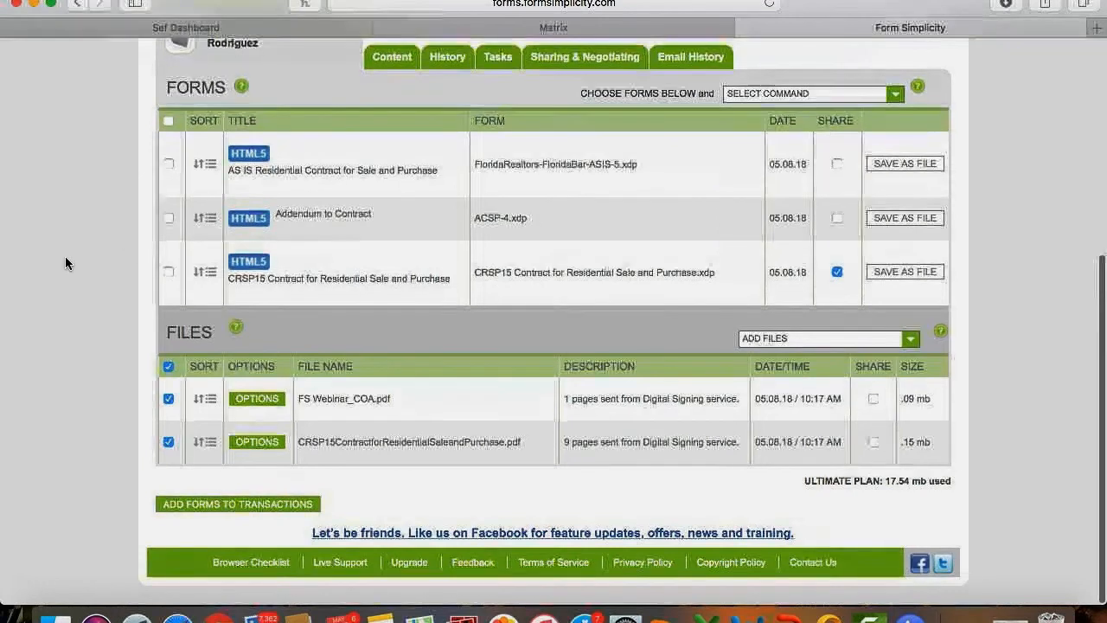
{"action": "scroll", "coordinate": [65, 258], "scroll_direction": "up", "scroll_amount": 3}
{"action": "scroll", "coordinate": [64, 256], "scroll_direction": "up", "scroll_amount": 3}
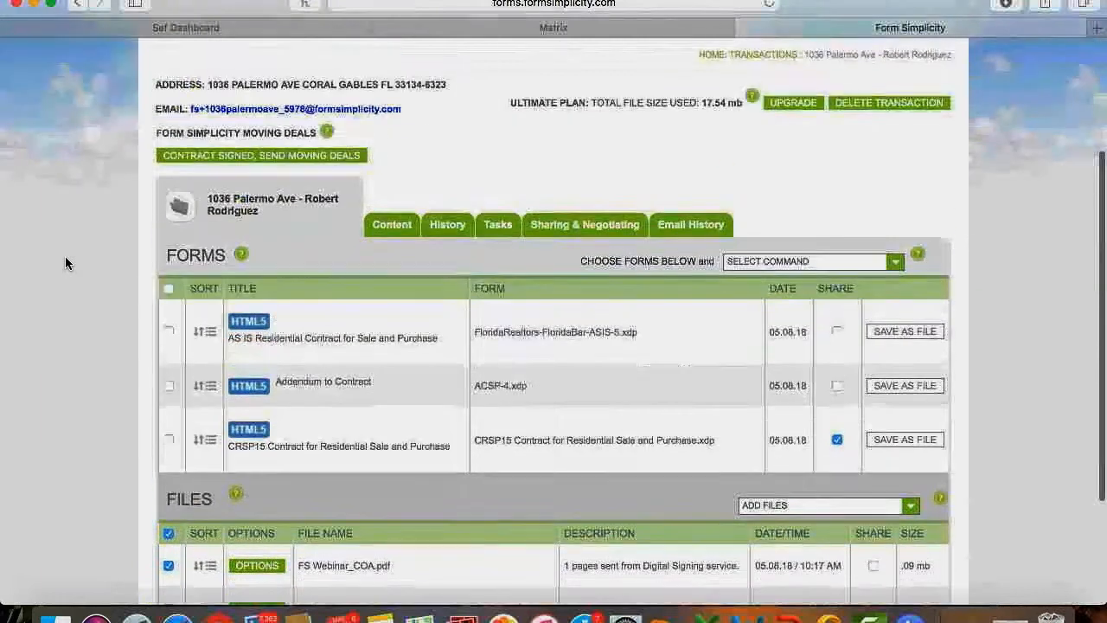
{"action": "scroll", "coordinate": [182, 294], "scroll_direction": "down", "scroll_amount": 4}
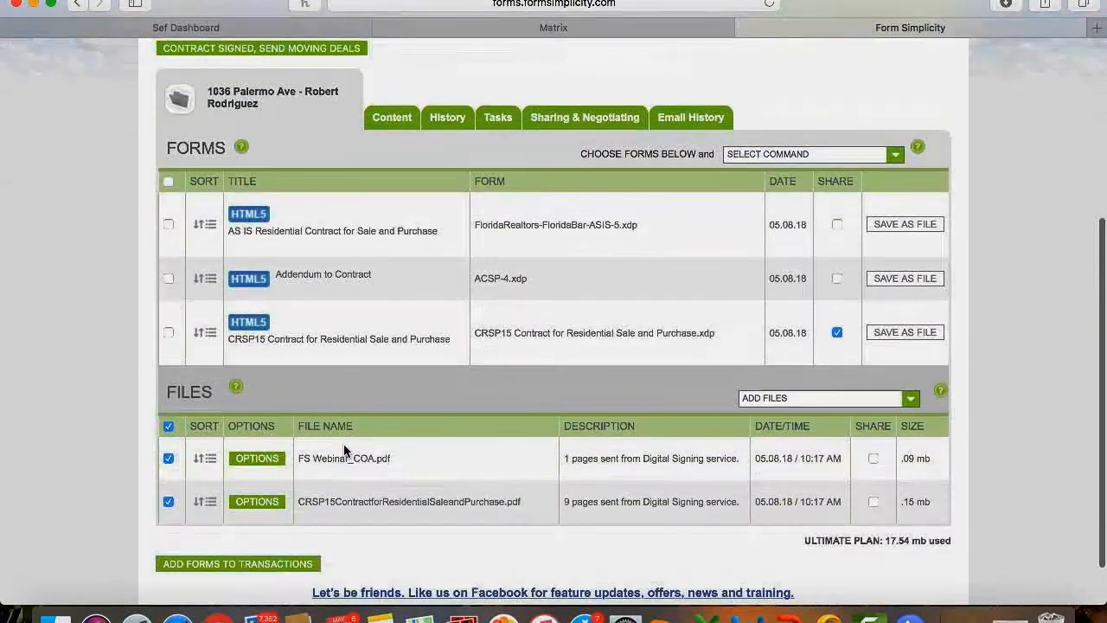
{"action": "scroll", "coordinate": [321, 471], "scroll_direction": "up", "scroll_amount": 2}
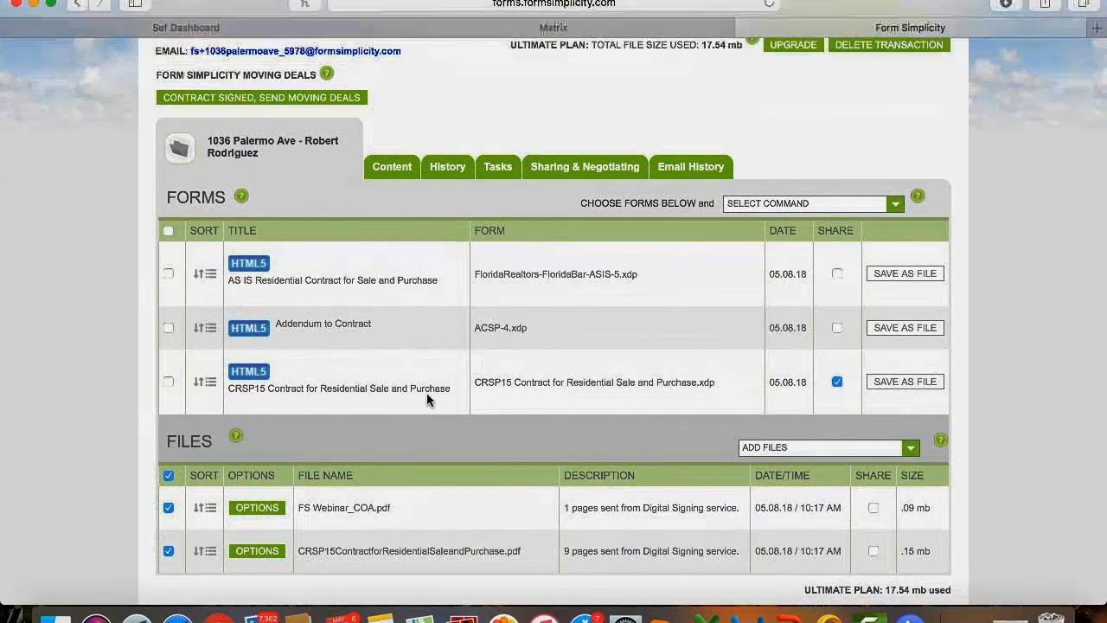
{"action": "scroll", "coordinate": [426, 393], "scroll_direction": "down", "scroll_amount": 2}
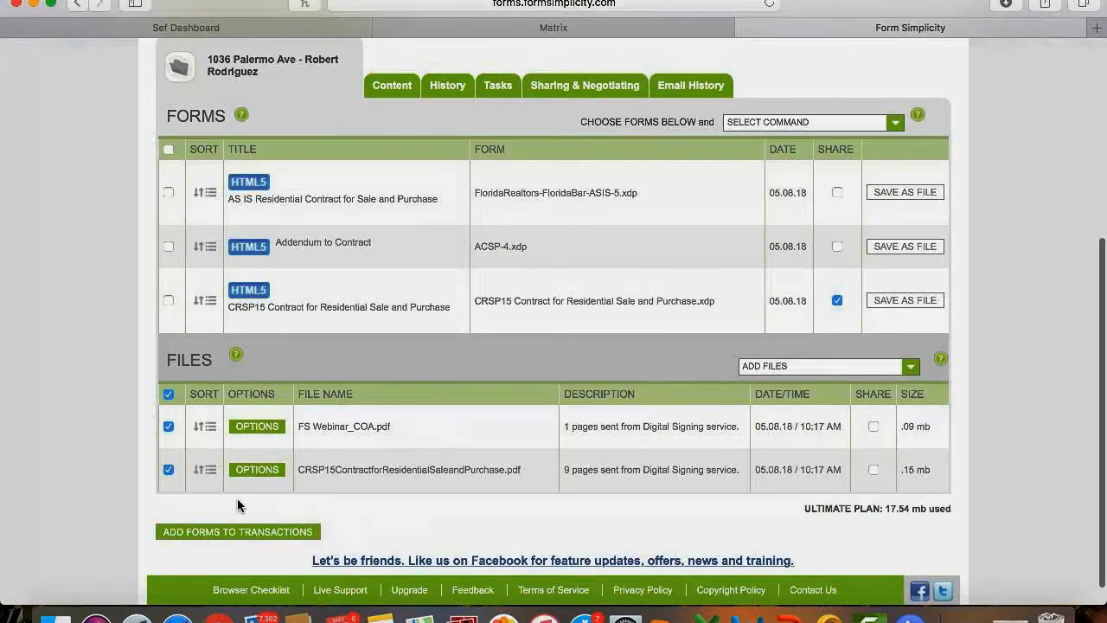
{"action": "scroll", "coordinate": [237, 505], "scroll_direction": "up", "scroll_amount": 3}
{"action": "scroll", "coordinate": [237, 498], "scroll_direction": "up", "scroll_amount": 4}
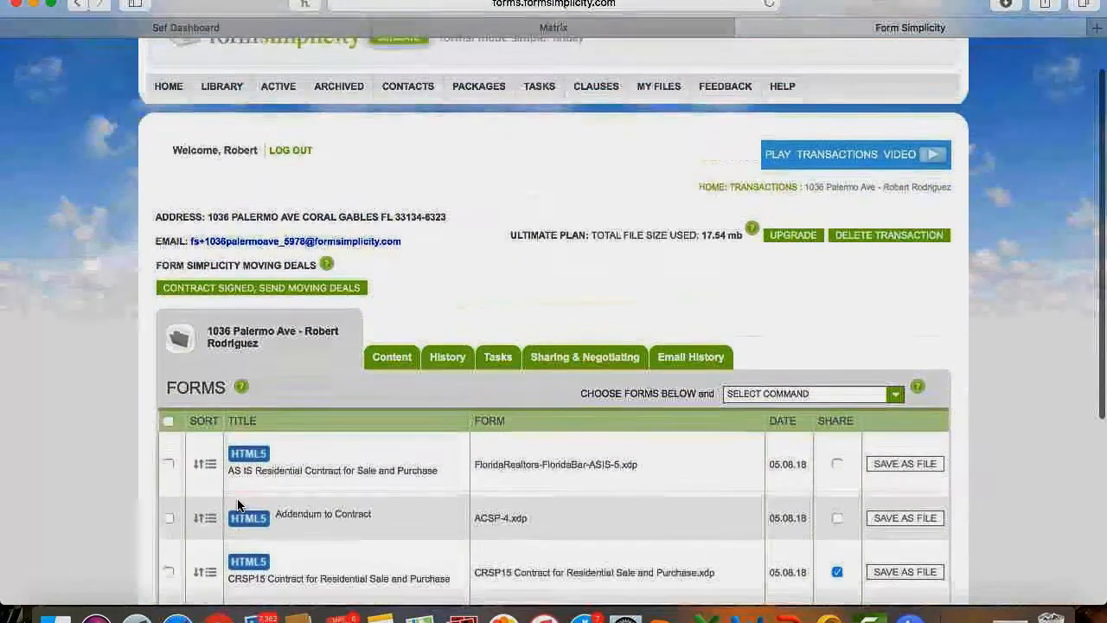
Check the Transaction History log, then bring up the empty Tasks list.
{"action": "left_click", "coordinate": [447, 358]}
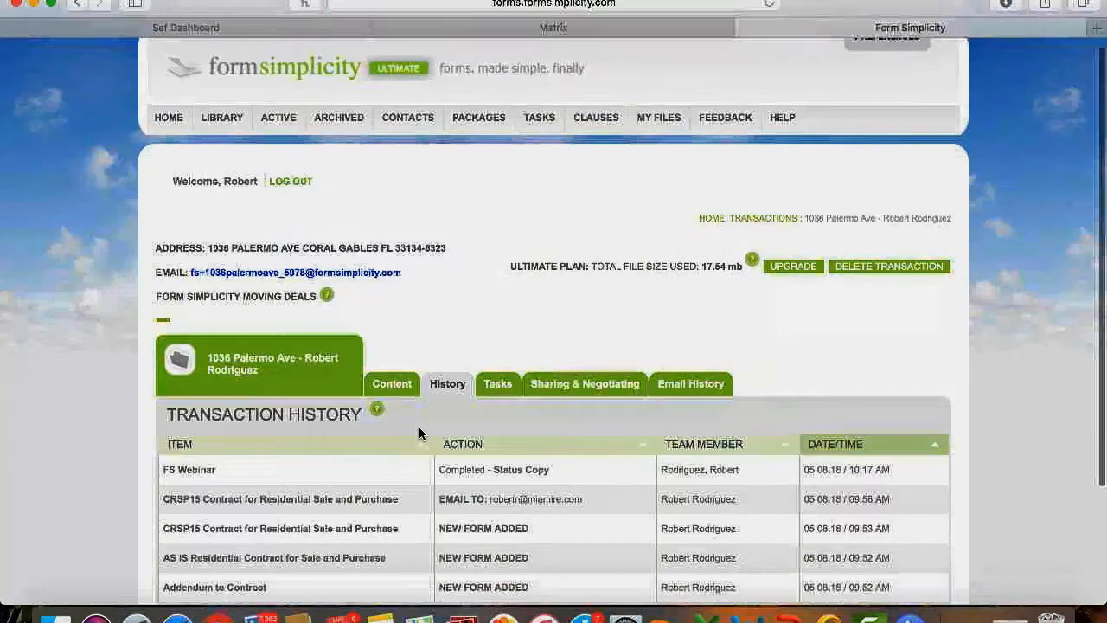
{"action": "scroll", "coordinate": [418, 427], "scroll_direction": "down", "scroll_amount": 3}
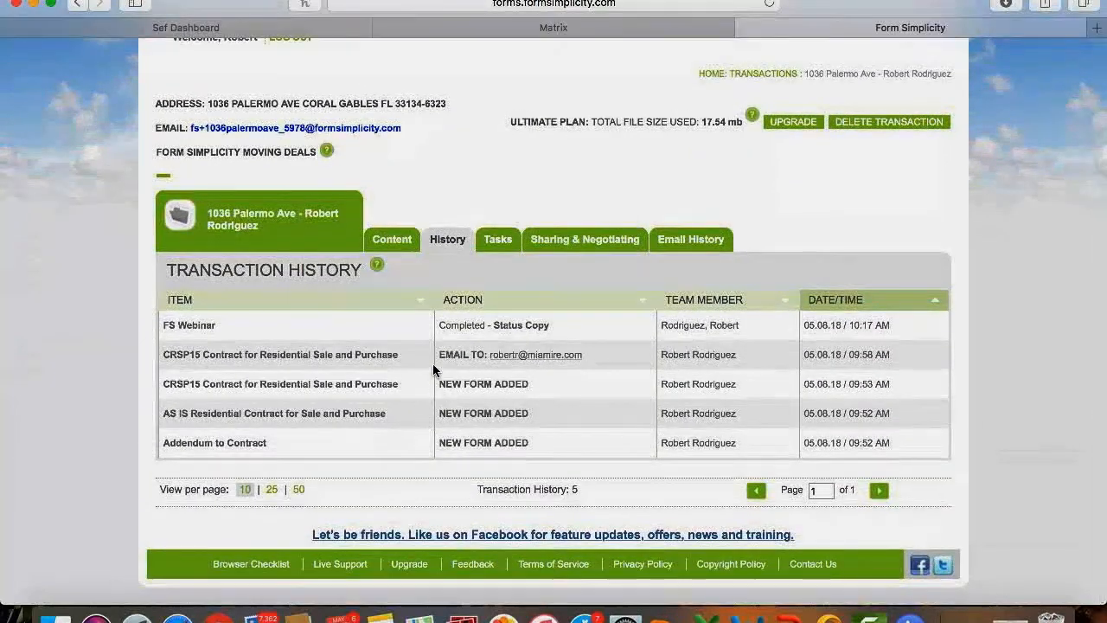
{"action": "left_click", "coordinate": [495, 246]}
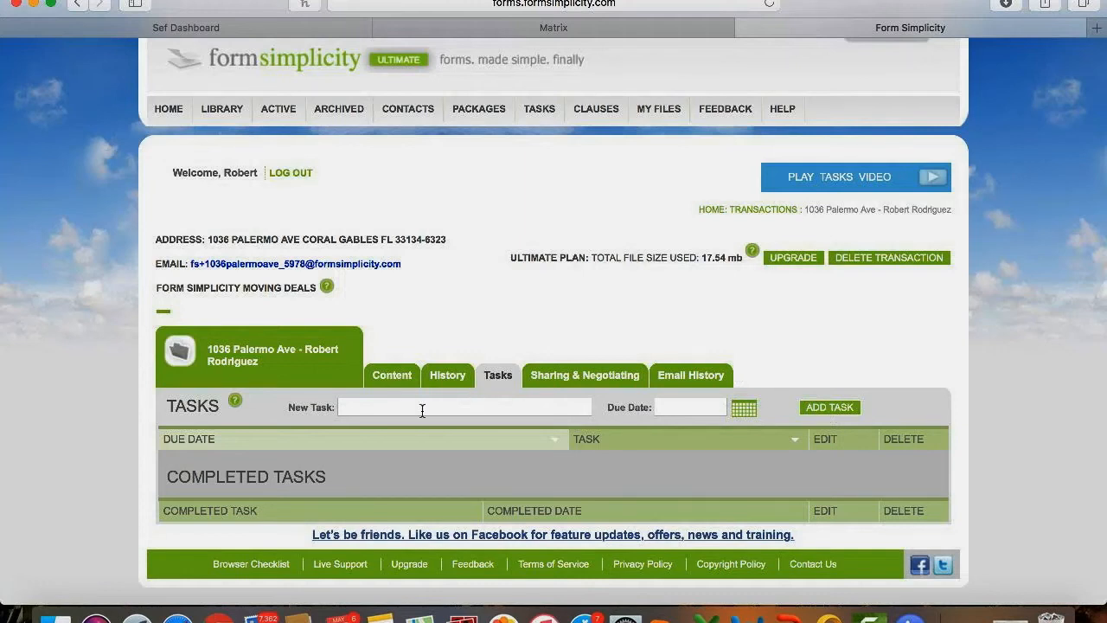
Add an Inspection task due 05.12.18 and bring up the Email History.
{"action": "left_click", "coordinate": [387, 406]}
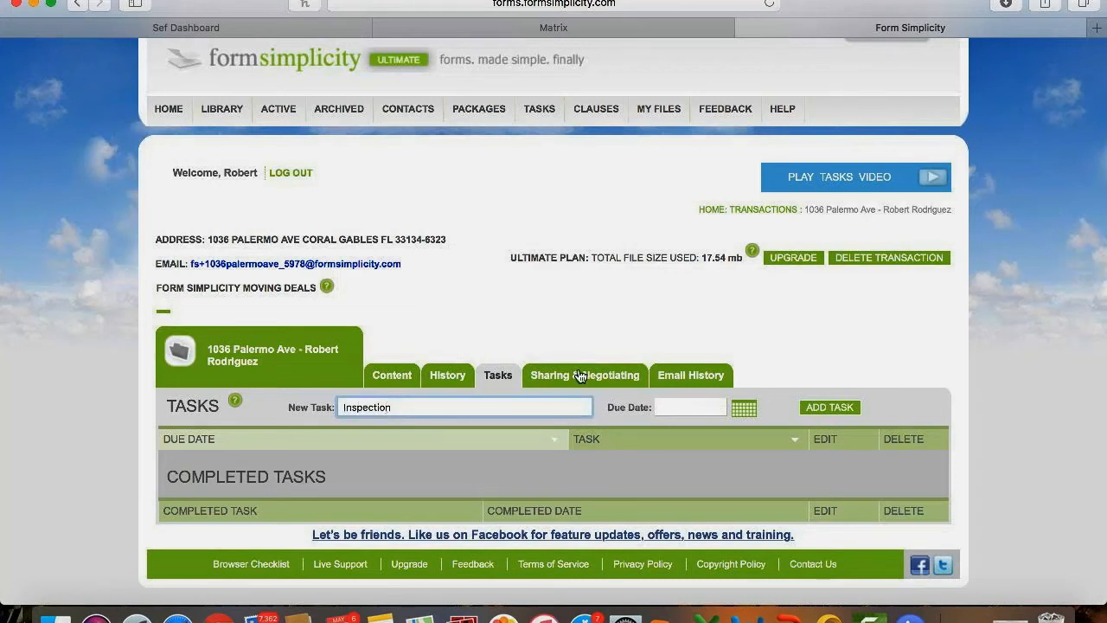
{"action": "left_click", "coordinate": [744, 412]}
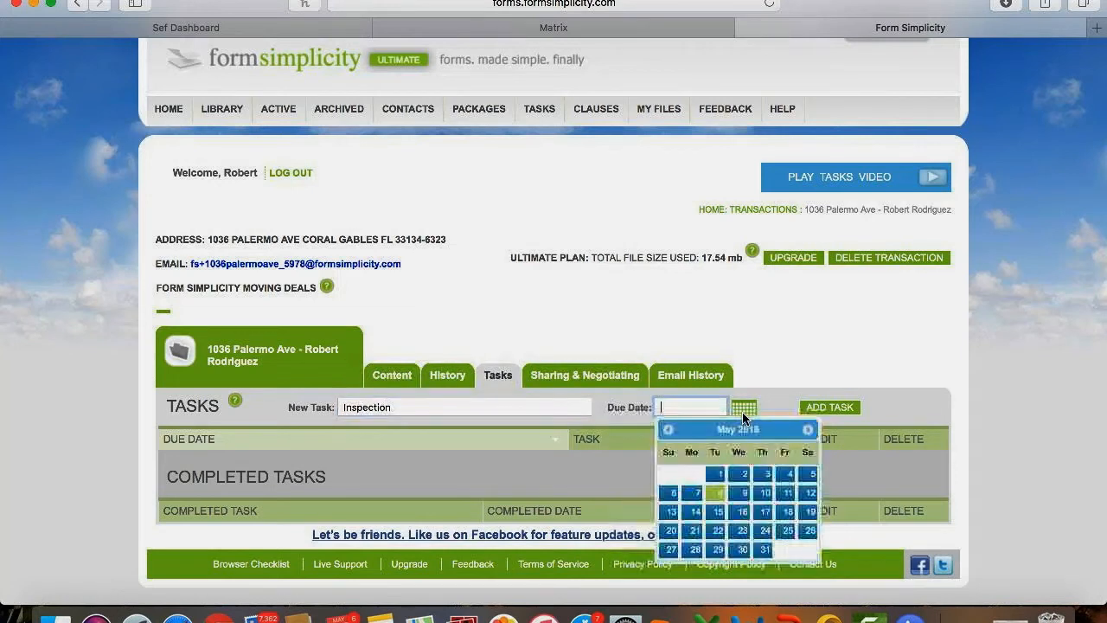
{"action": "left_click", "coordinate": [809, 494]}
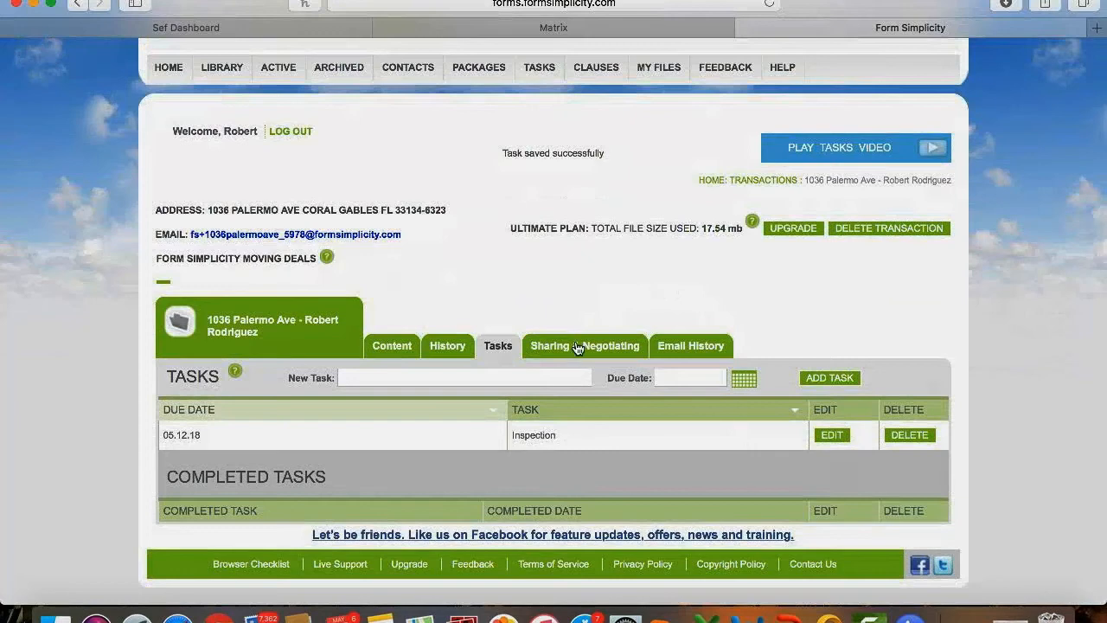
{"action": "left_click", "coordinate": [689, 346]}
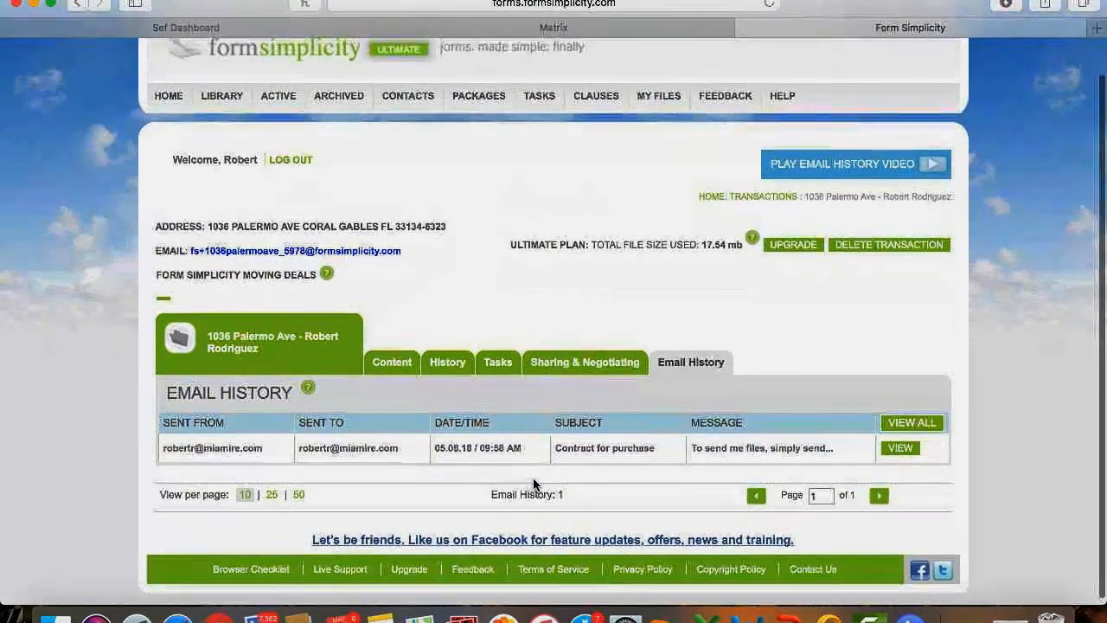
Look over the single Contract for purchase email in the Email History table.
{"action": "scroll", "coordinate": [533, 484], "scroll_direction": "up", "scroll_amount": 2}
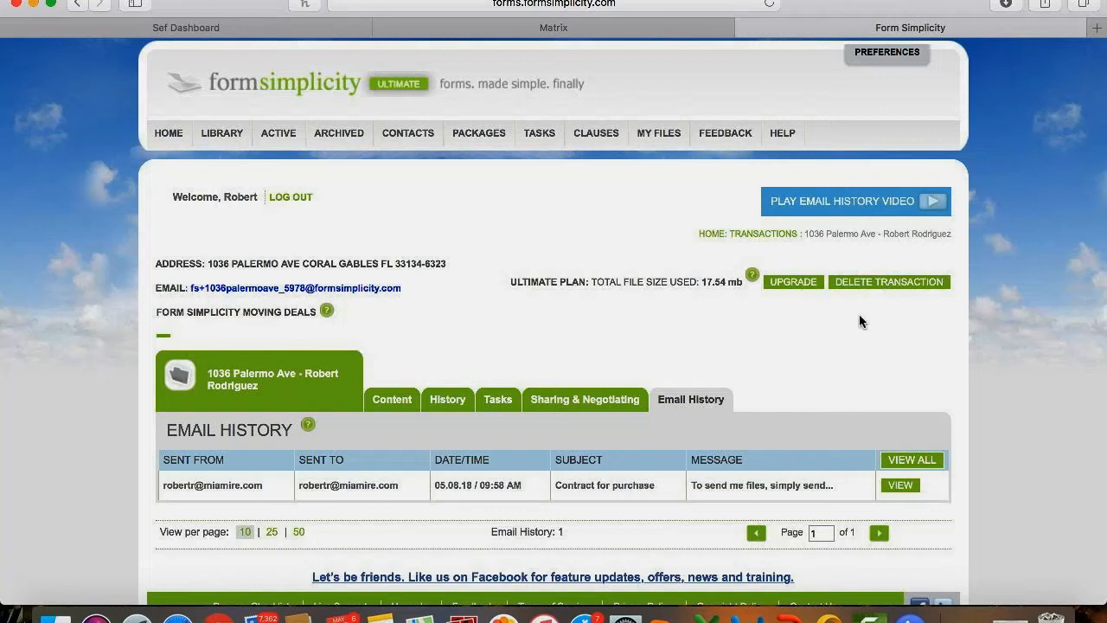
{"action": "scroll", "coordinate": [853, 300], "scroll_direction": "down", "scroll_amount": 2}
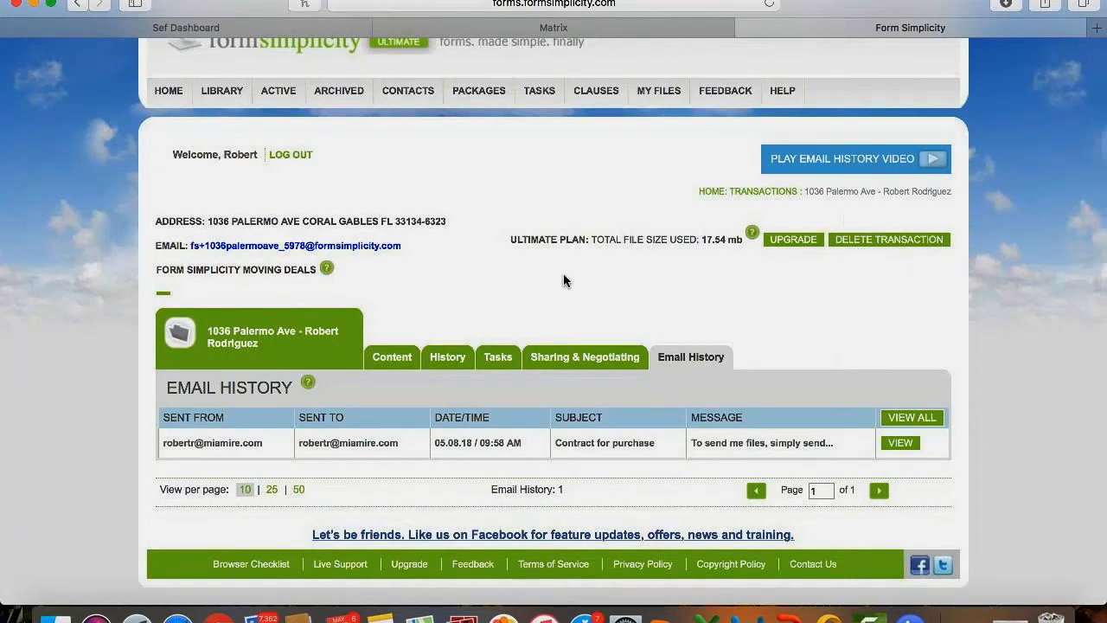
{"action": "scroll", "coordinate": [563, 273], "scroll_direction": "up", "scroll_amount": 2}
{"action": "scroll", "coordinate": [563, 277], "scroll_direction": "up", "scroll_amount": 2}
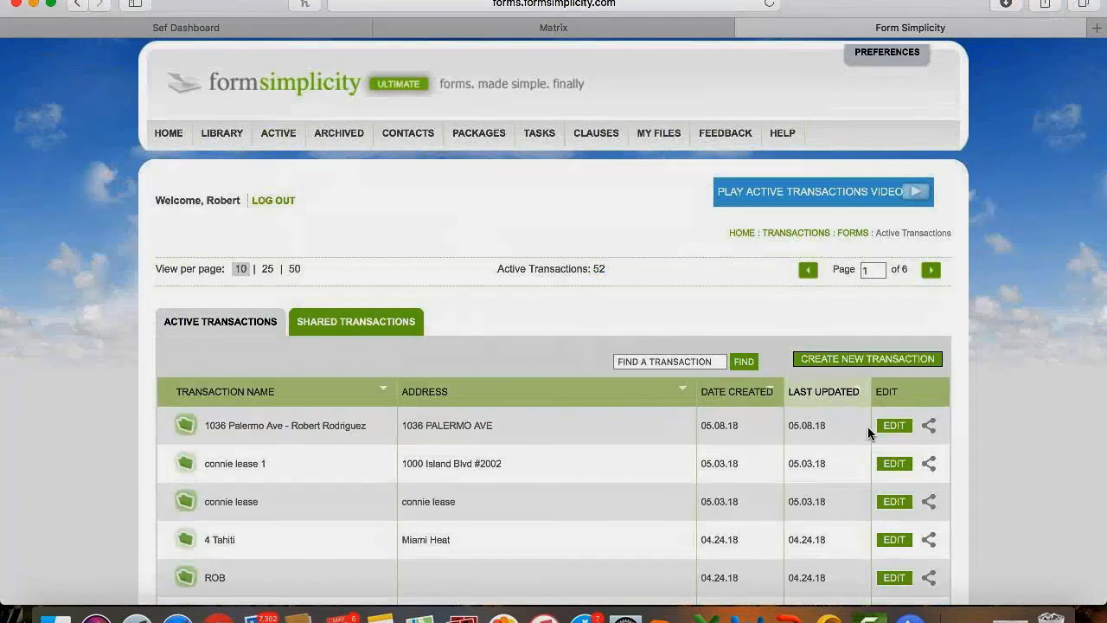
{"action": "left_click", "coordinate": [892, 428]}
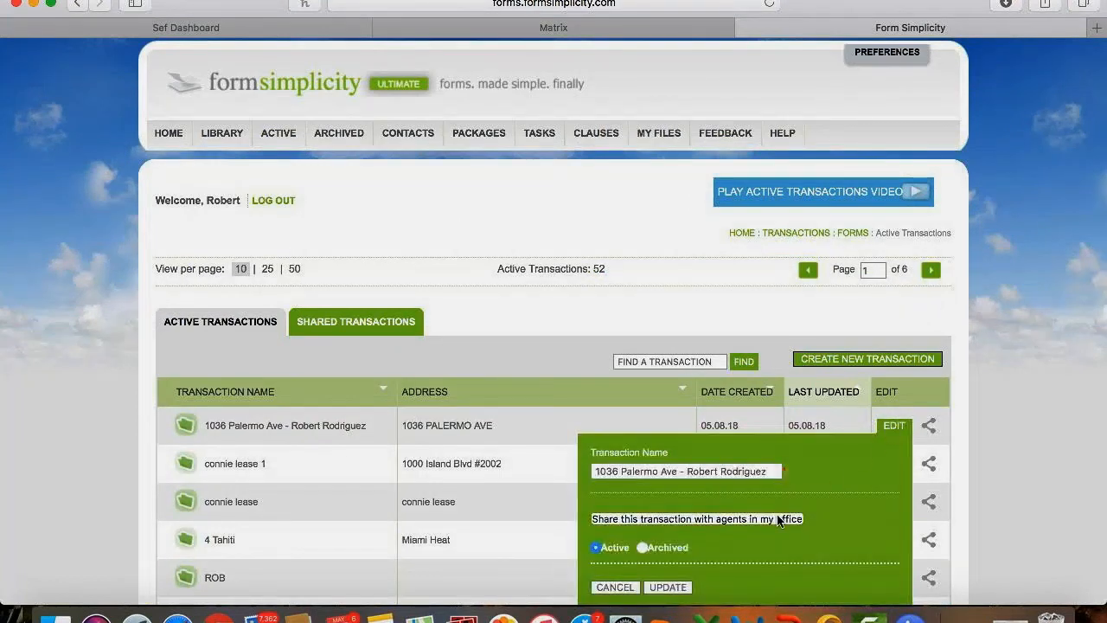
{"action": "scroll", "coordinate": [778, 519], "scroll_direction": "down", "scroll_amount": 3}
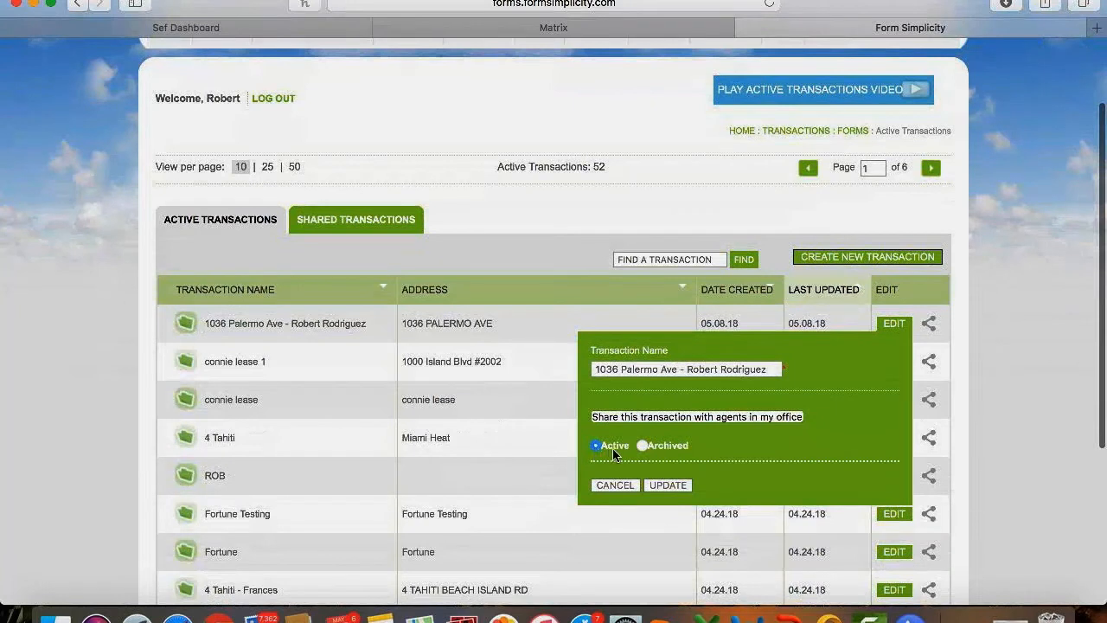
{"action": "left_click", "coordinate": [643, 446]}
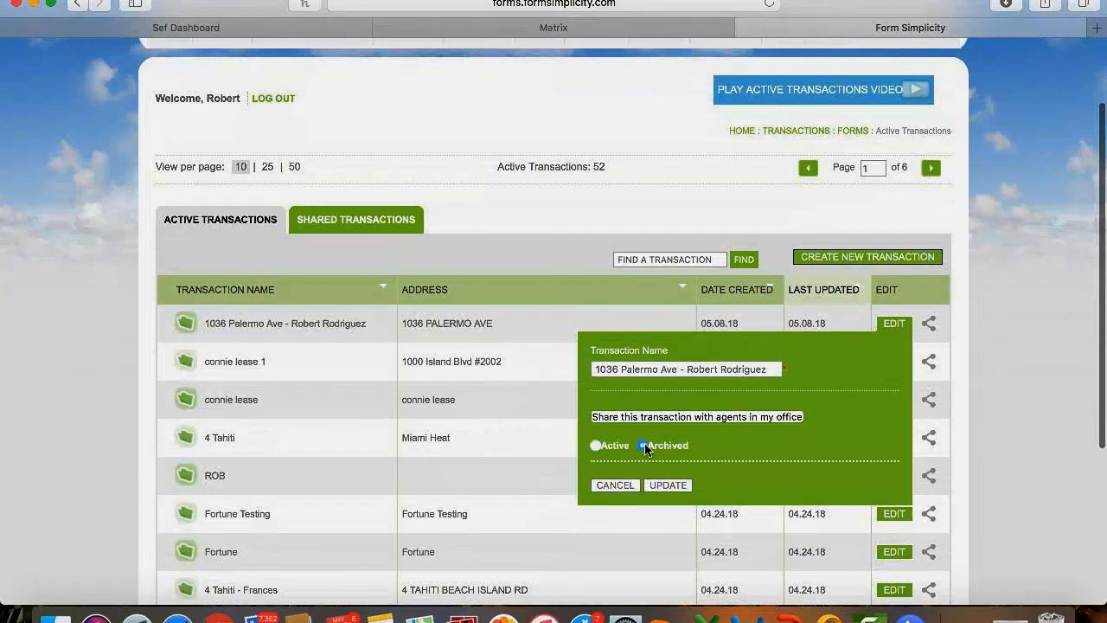
{"action": "left_click", "coordinate": [666, 485]}
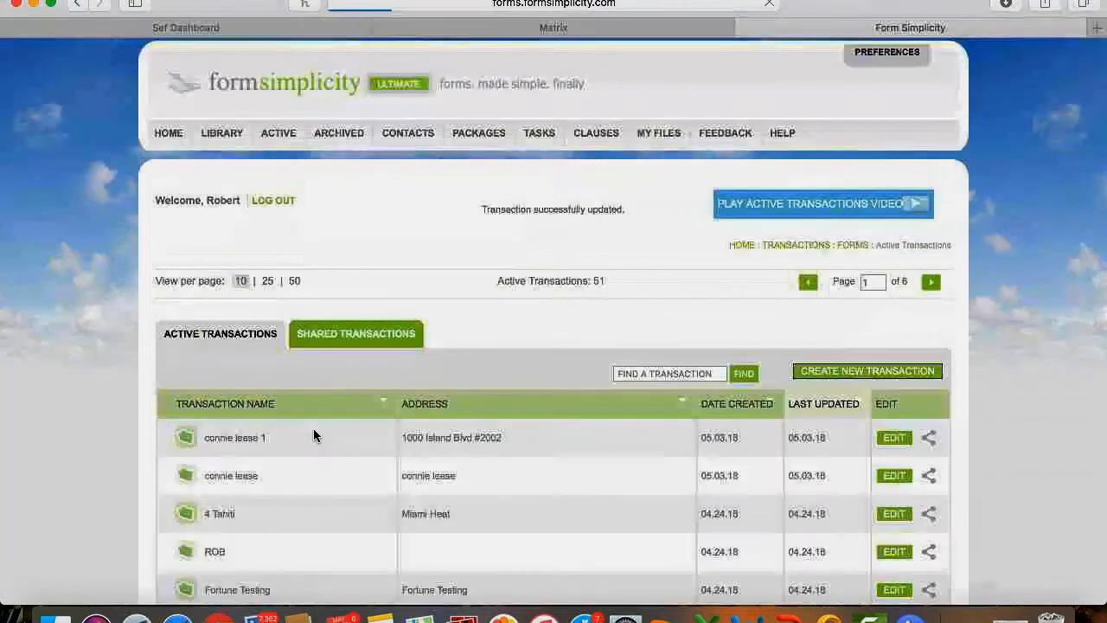
Reopen the Palermo Ave transaction from the Archived list and scroll through its forms and files.
{"action": "left_click", "coordinate": [336, 131]}
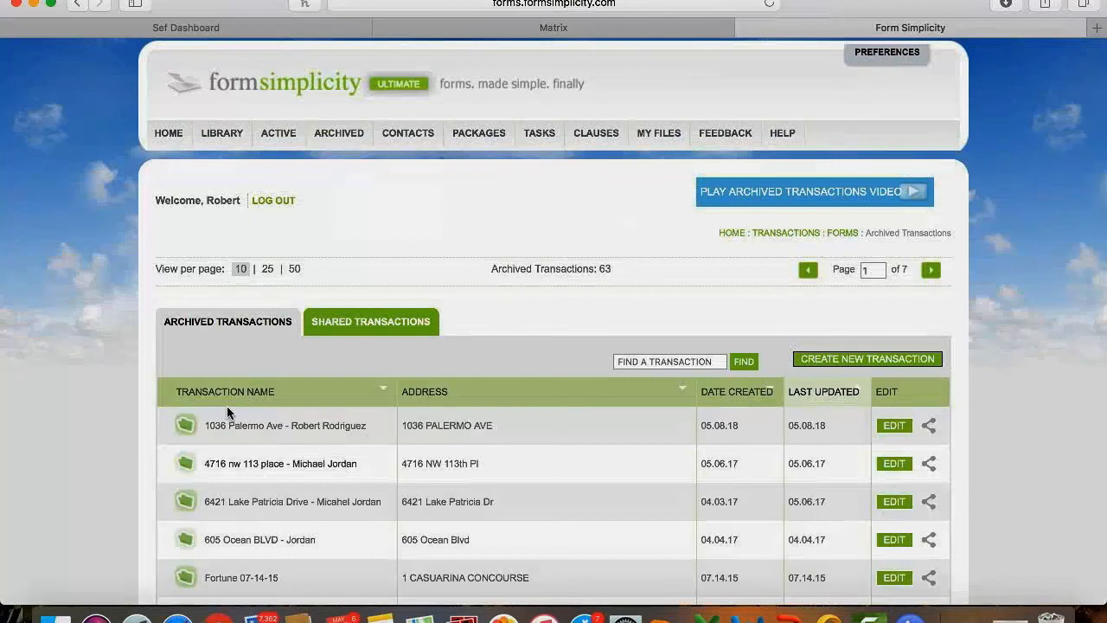
{"action": "left_click", "coordinate": [248, 425]}
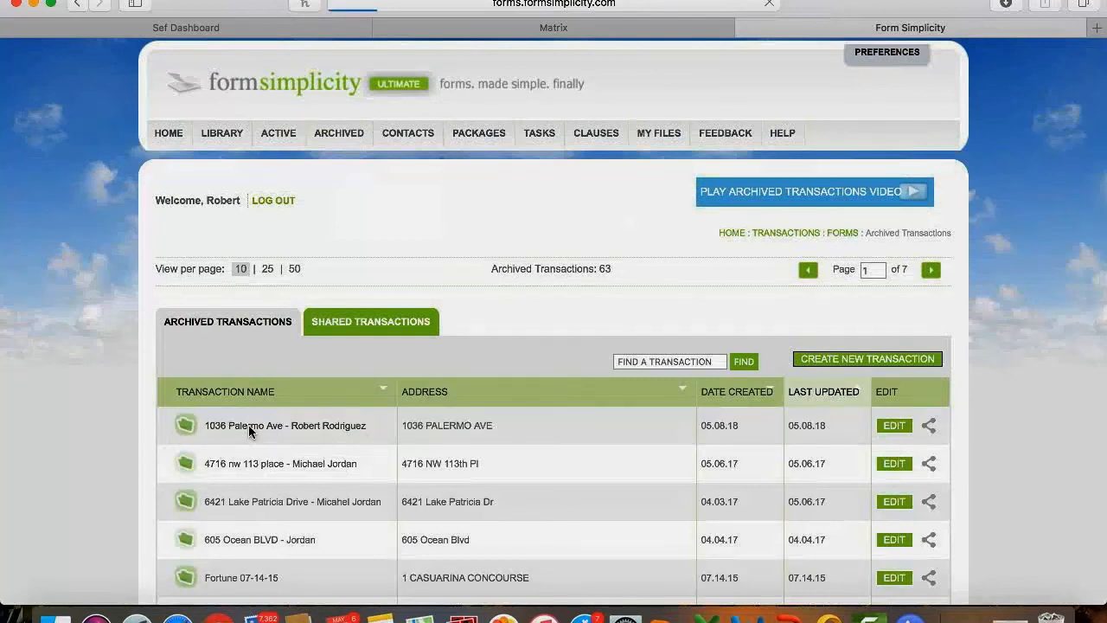
{"action": "scroll", "coordinate": [248, 425], "scroll_direction": "down", "scroll_amount": 5}
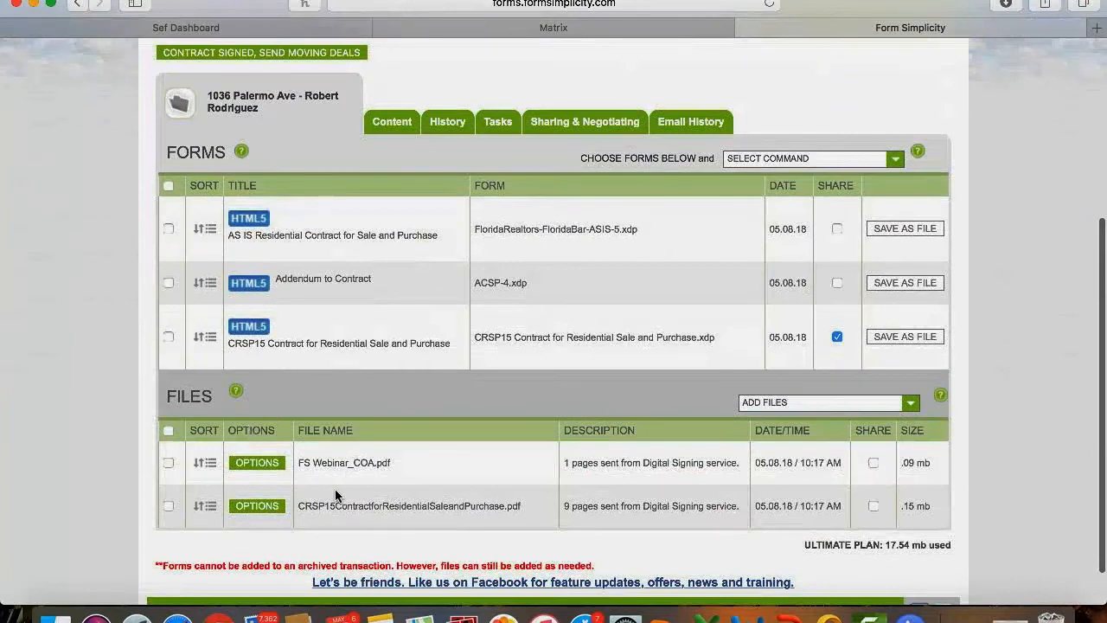
{"action": "scroll", "coordinate": [335, 488], "scroll_direction": "down", "scroll_amount": 2}
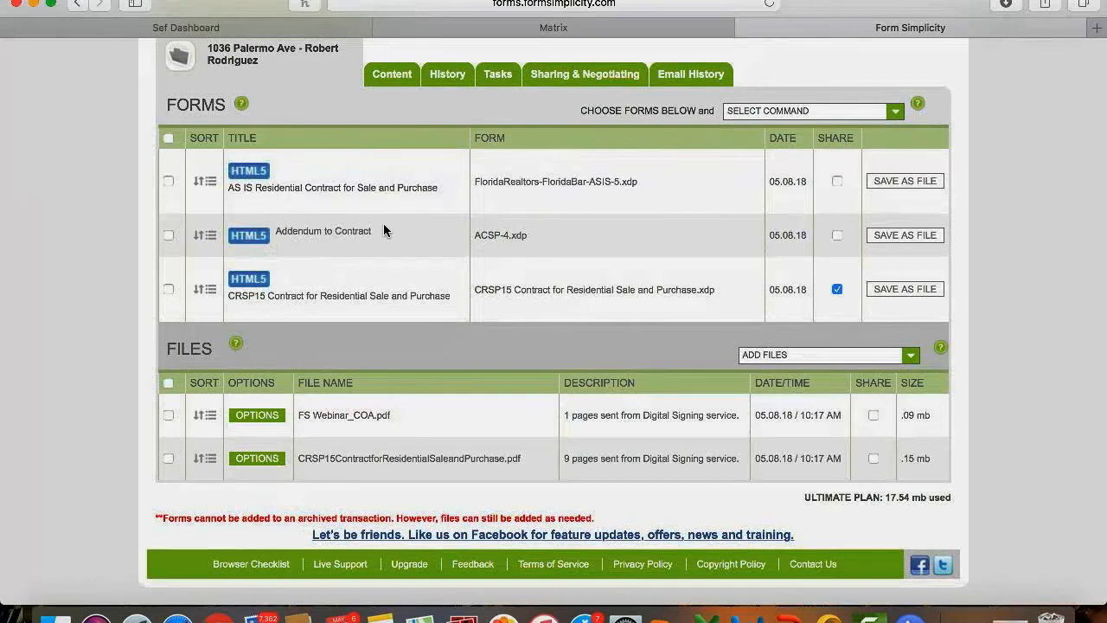
{"action": "scroll", "coordinate": [383, 224], "scroll_direction": "up", "scroll_amount": 5}
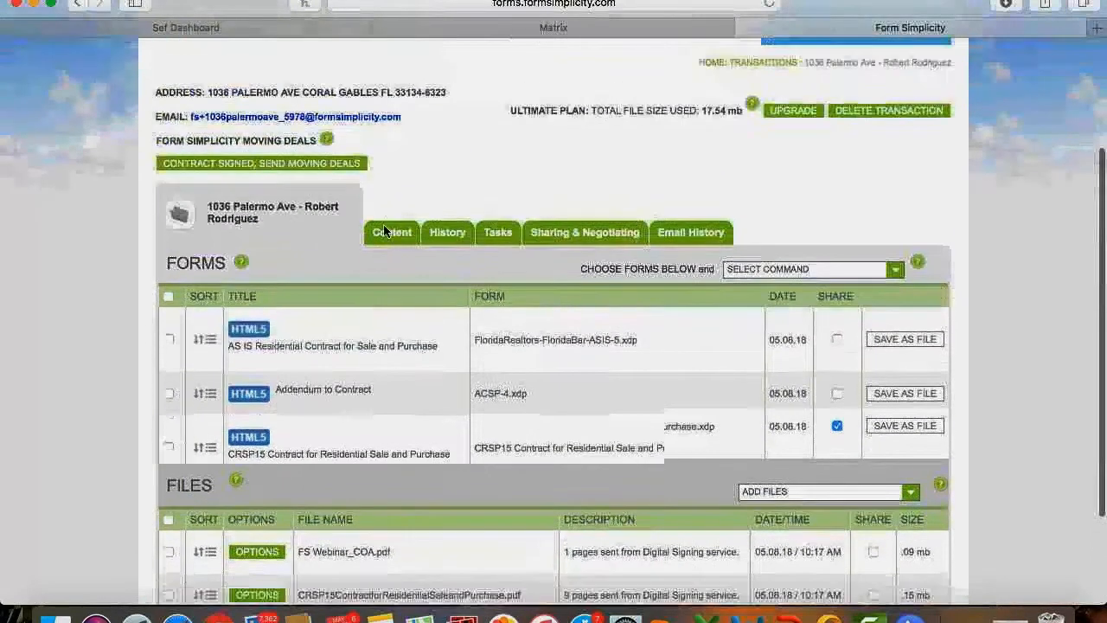
{"action": "scroll", "coordinate": [385, 230], "scroll_direction": "up", "scroll_amount": 1}
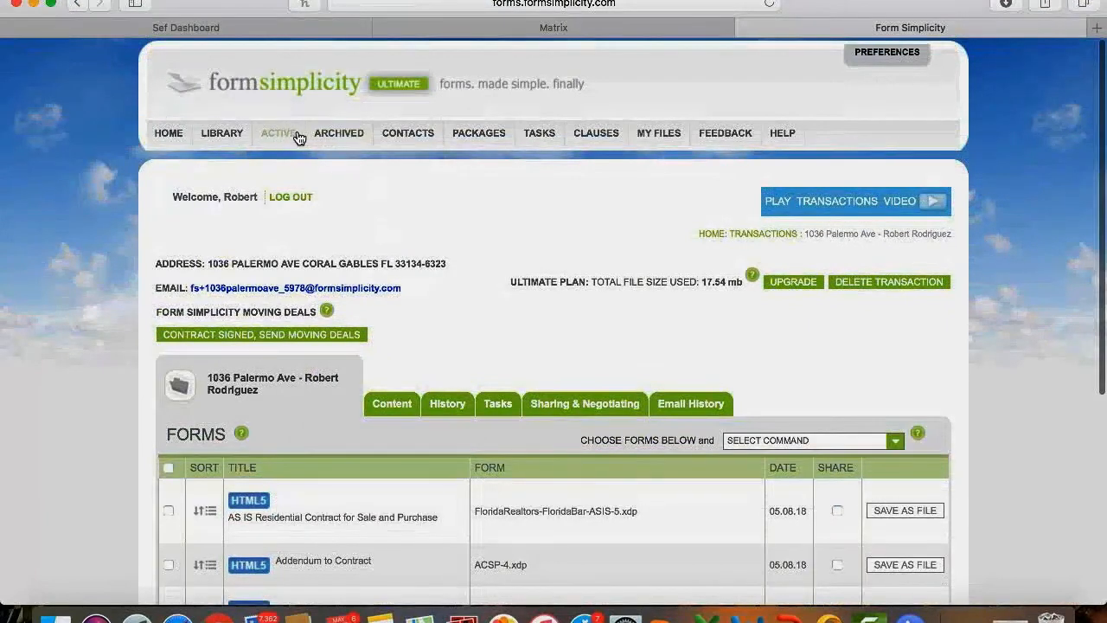
From the Archived list, open the Palermo Ave transaction's settings and close them unchanged.
{"action": "left_click", "coordinate": [330, 135]}
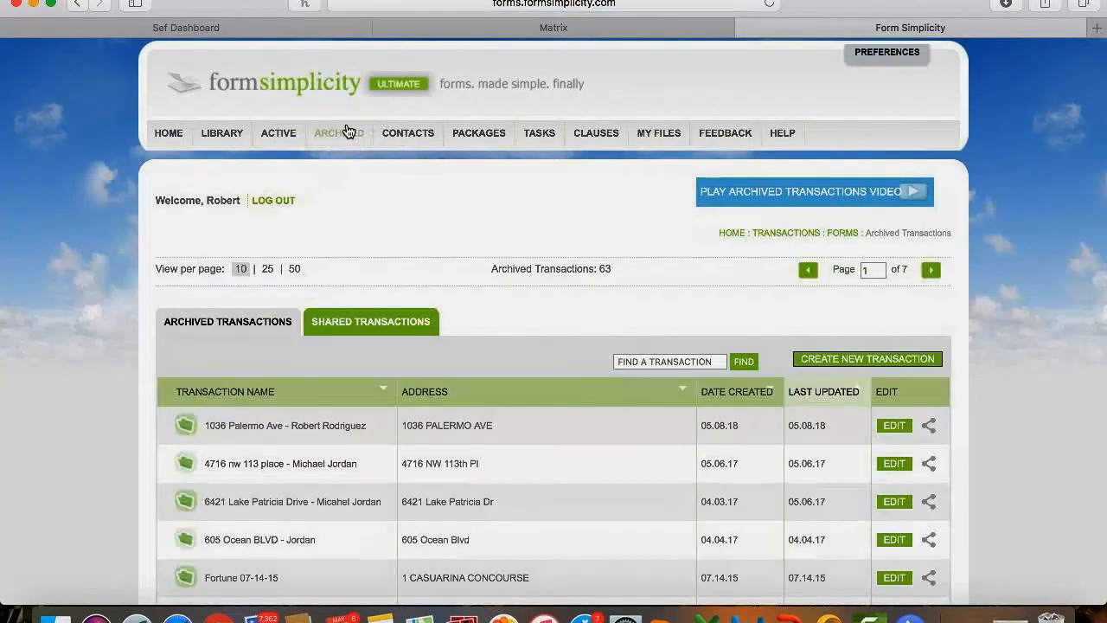
{"action": "left_click", "coordinate": [894, 428]}
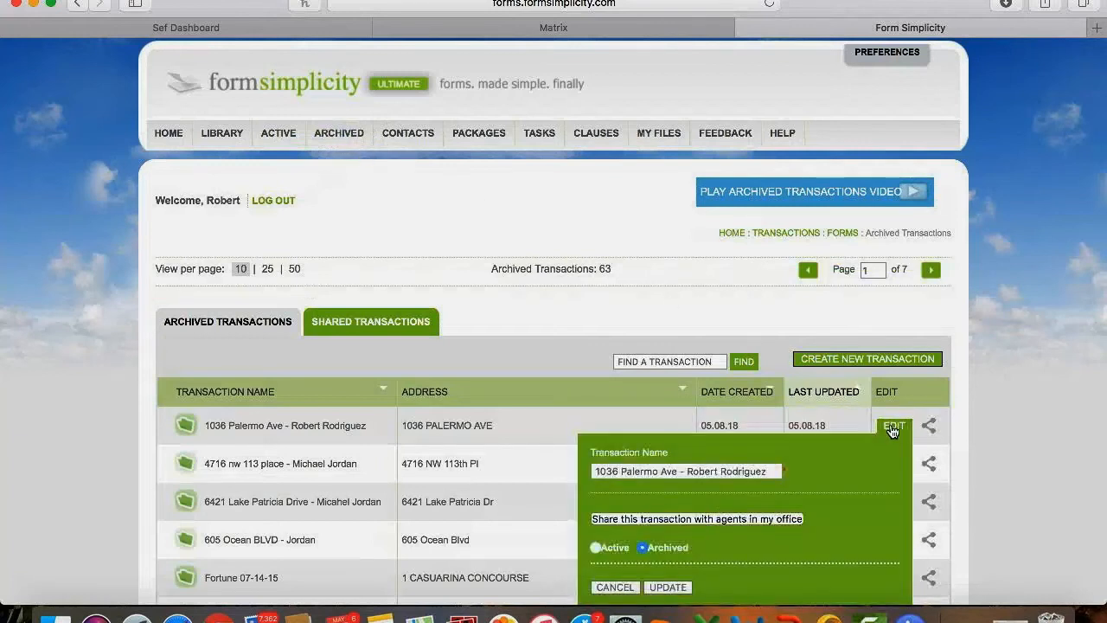
{"action": "left_click", "coordinate": [610, 587]}
{"action": "scroll", "coordinate": [813, 462], "scroll_direction": "down", "scroll_amount": 3}
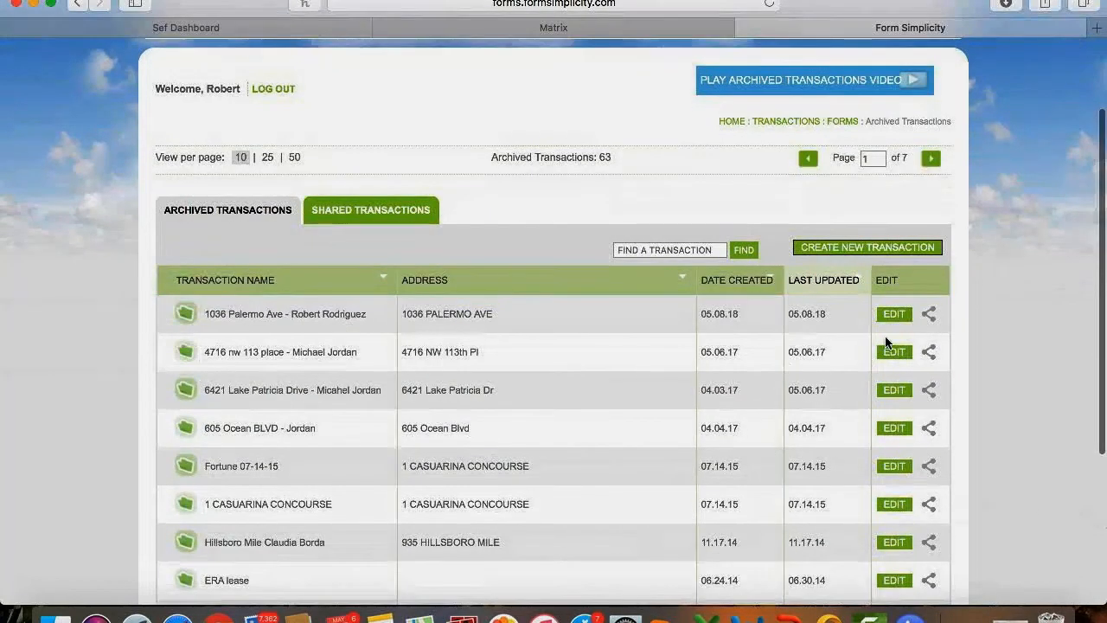
Check the Team Assignment choices in Transaction Sharing, close it unsaved, and go HOME.
{"action": "left_click", "coordinate": [928, 315]}
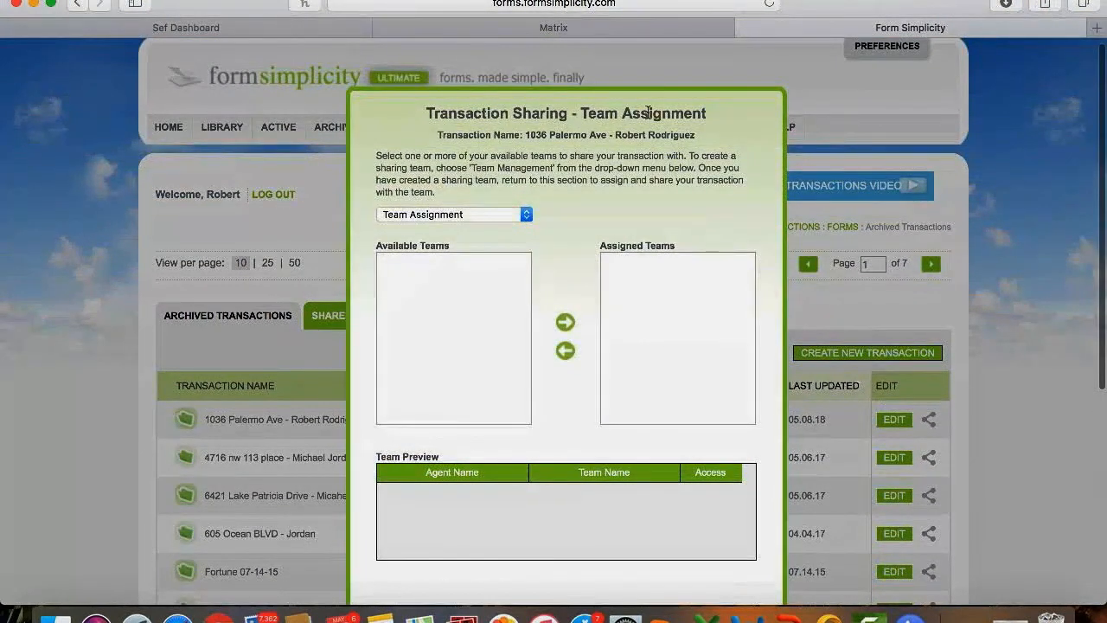
{"action": "left_click", "coordinate": [475, 210]}
{"action": "left_click", "coordinate": [473, 216]}
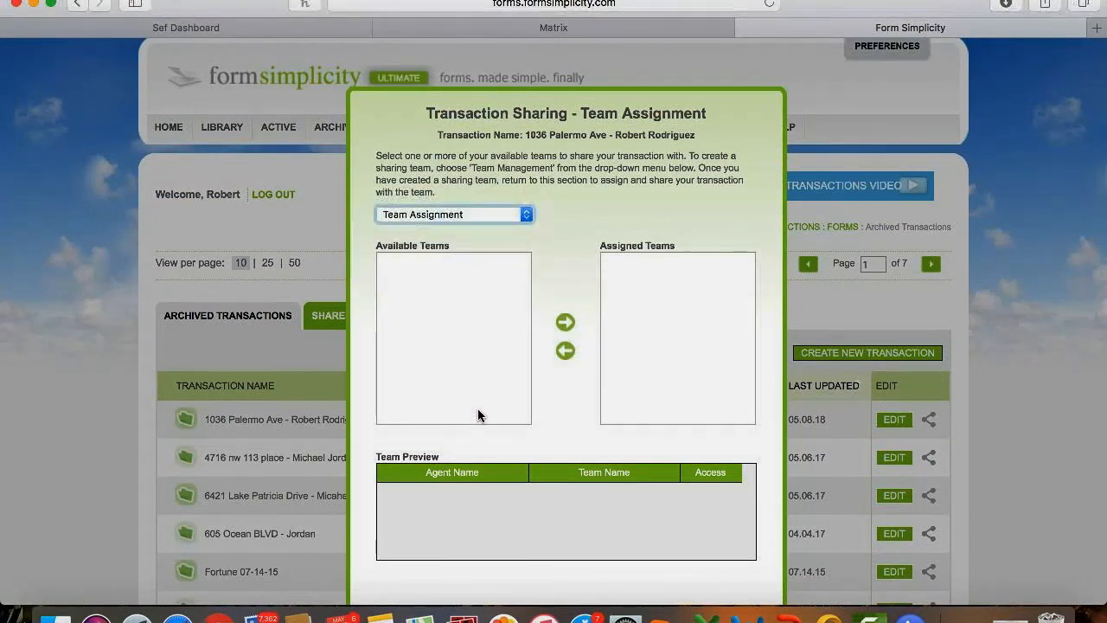
{"action": "scroll", "coordinate": [476, 519], "scroll_direction": "down", "scroll_amount": 2}
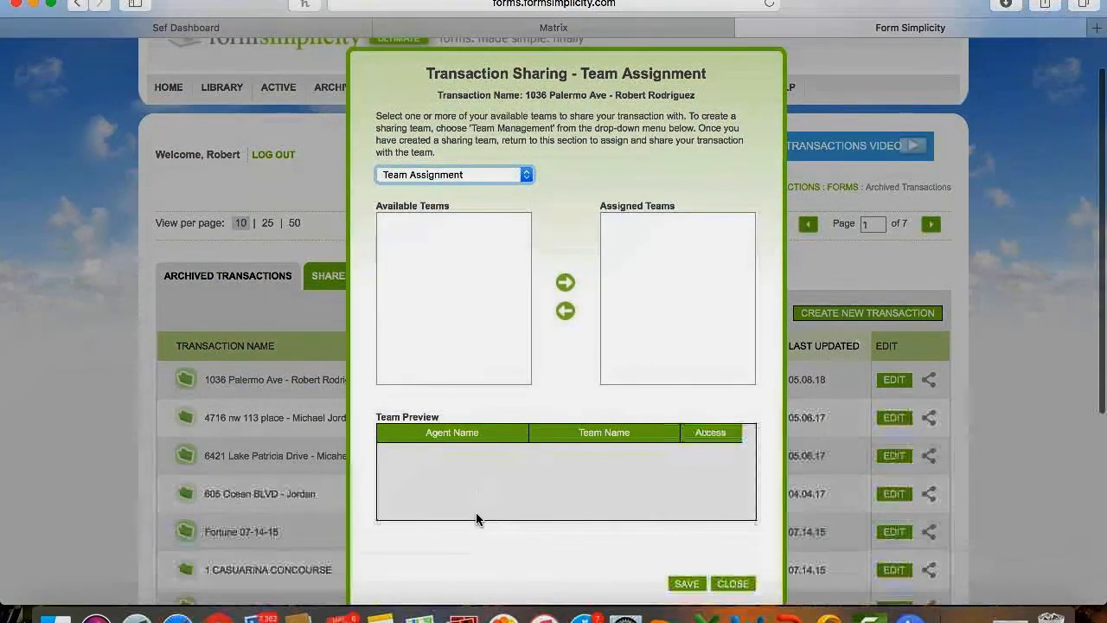
{"action": "left_click", "coordinate": [722, 582]}
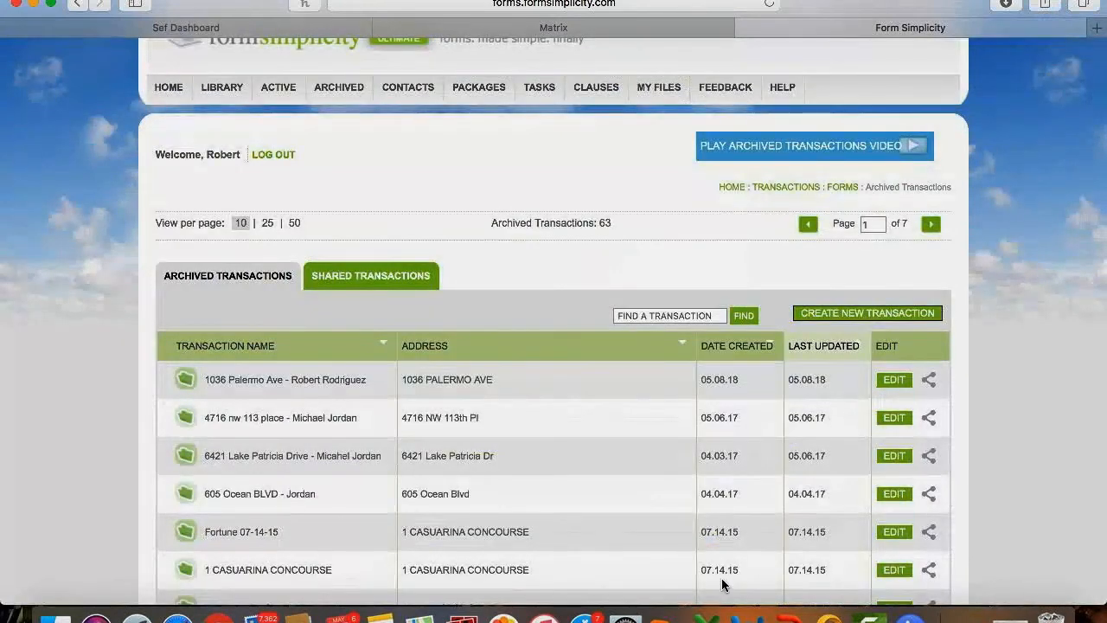
{"action": "scroll", "coordinate": [721, 578], "scroll_direction": "up", "scroll_amount": 2}
{"action": "left_click", "coordinate": [161, 134]}
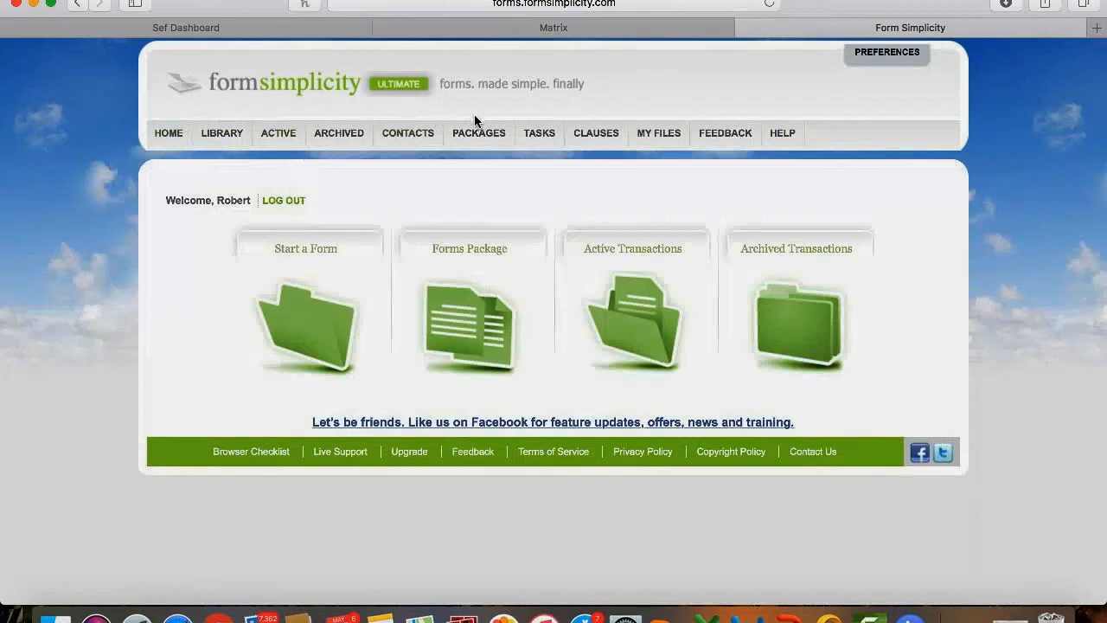
Review the six tasks in the Active Tasks list.
{"action": "left_click", "coordinate": [540, 132]}
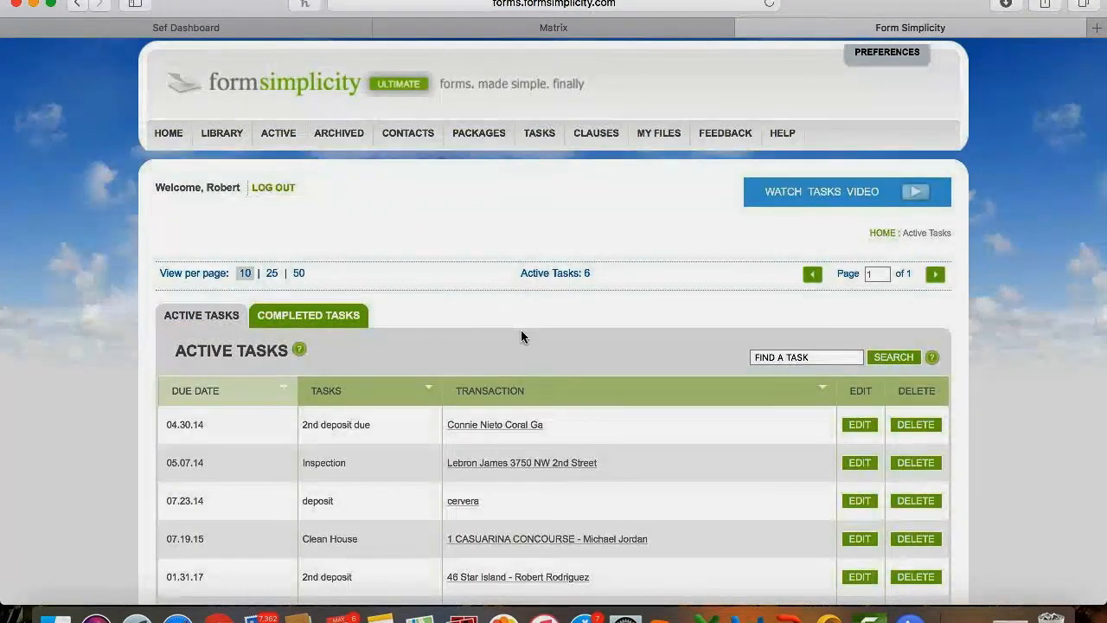
{"action": "scroll", "coordinate": [521, 332], "scroll_direction": "down", "scroll_amount": 3}
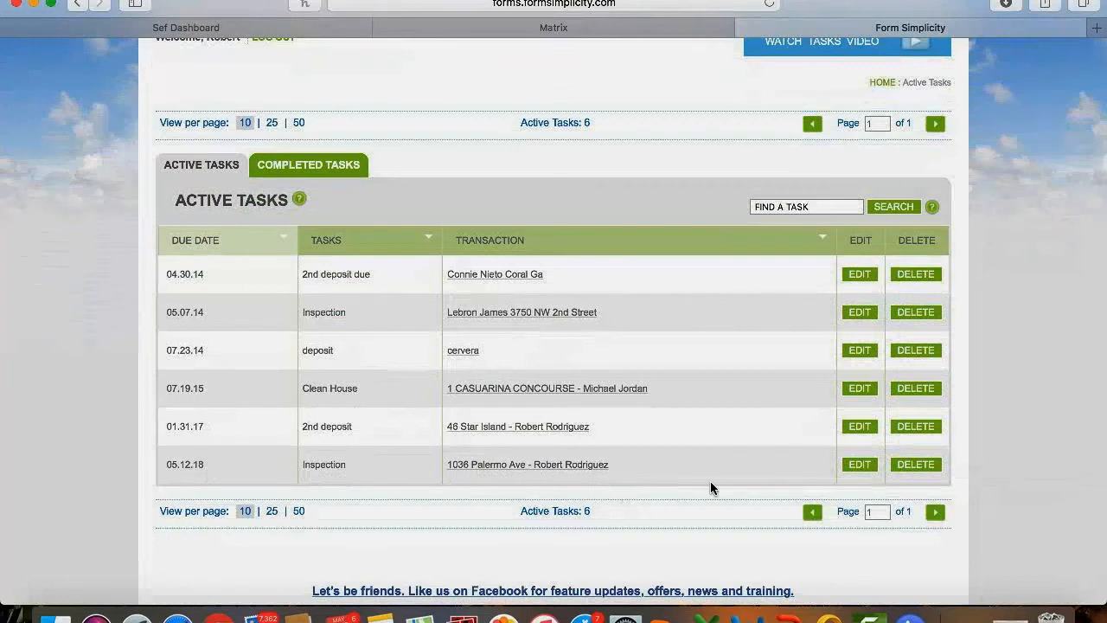
{"action": "scroll", "coordinate": [719, 479], "scroll_direction": "up", "scroll_amount": 5}
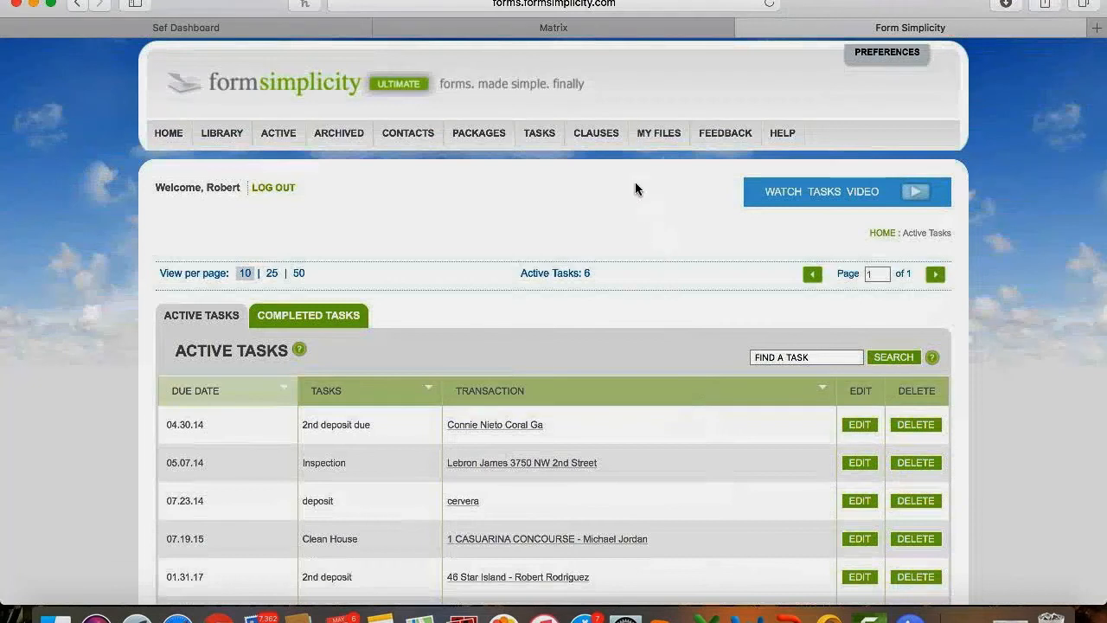
Start a new personal clause on the Clauses page, then cancel it without saving.
{"action": "left_click", "coordinate": [600, 138]}
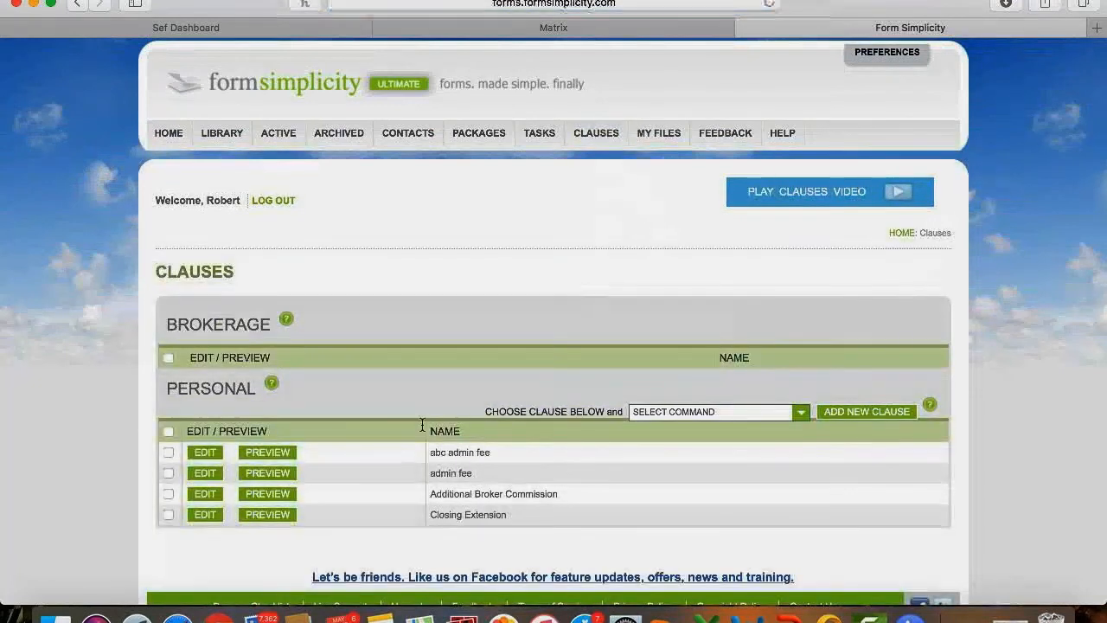
{"action": "scroll", "coordinate": [423, 427], "scroll_direction": "down", "scroll_amount": 2}
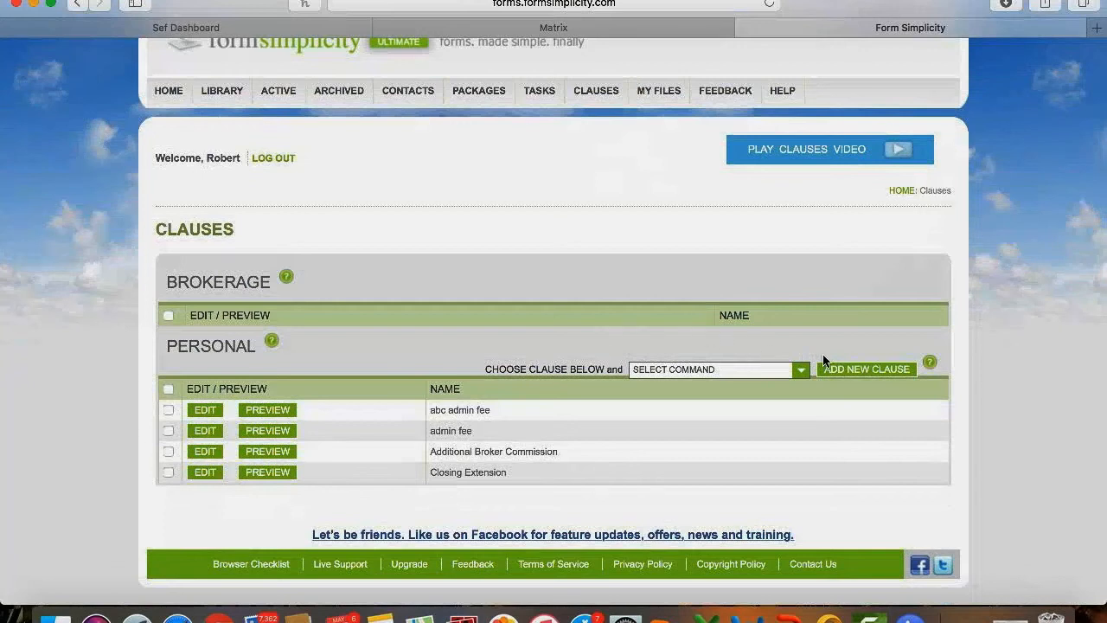
{"action": "left_click", "coordinate": [846, 372]}
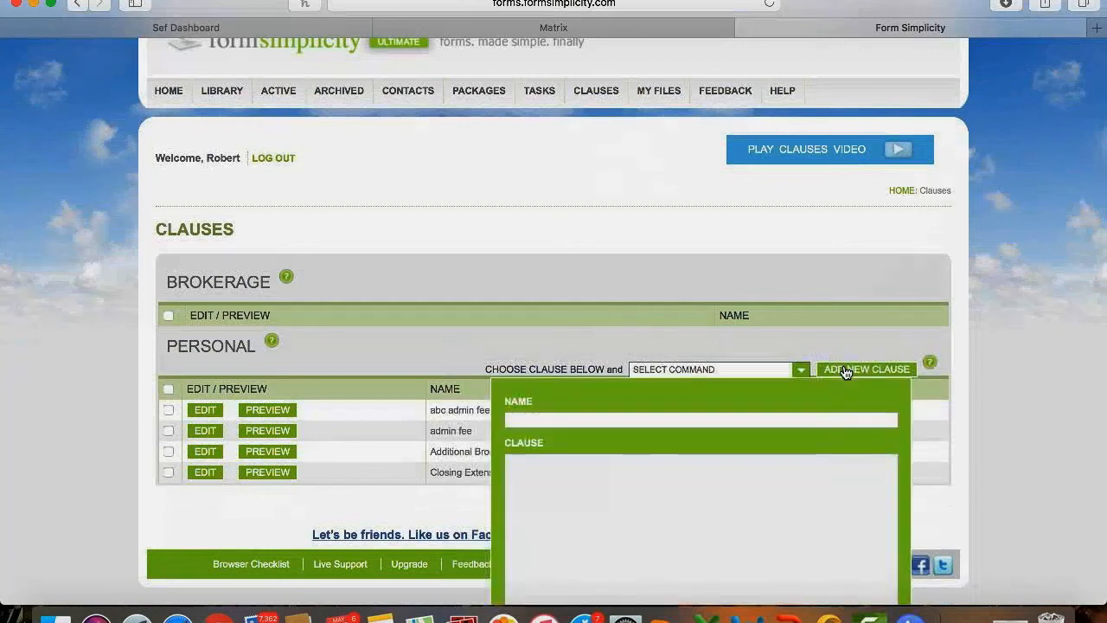
{"action": "left_click", "coordinate": [677, 419]}
{"action": "scroll", "coordinate": [656, 482], "scroll_direction": "down", "scroll_amount": 3}
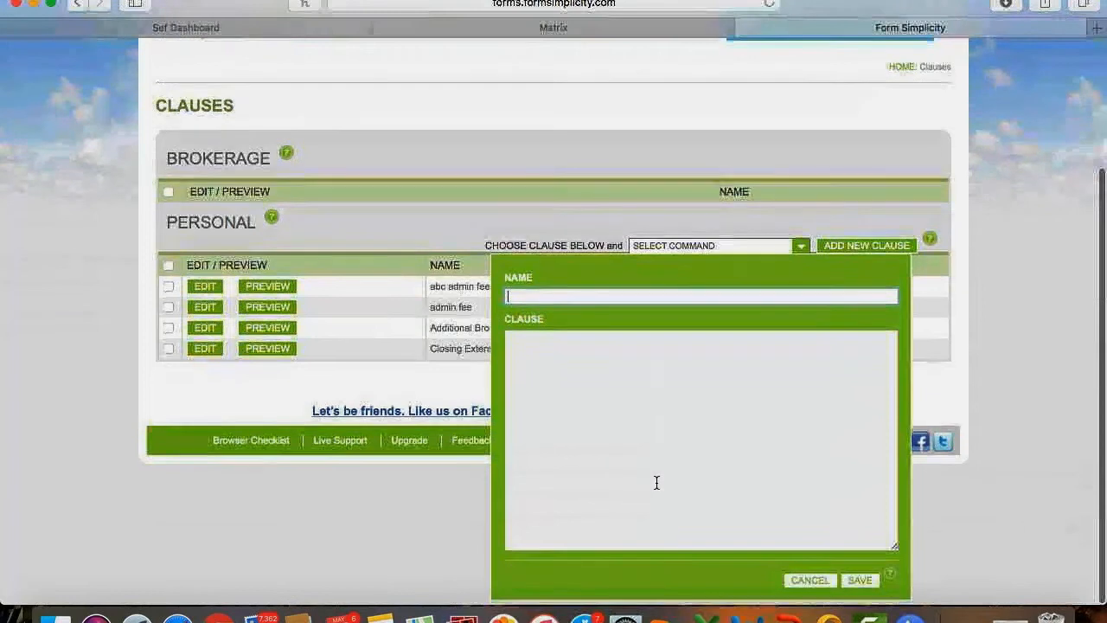
{"action": "left_click", "coordinate": [683, 367]}
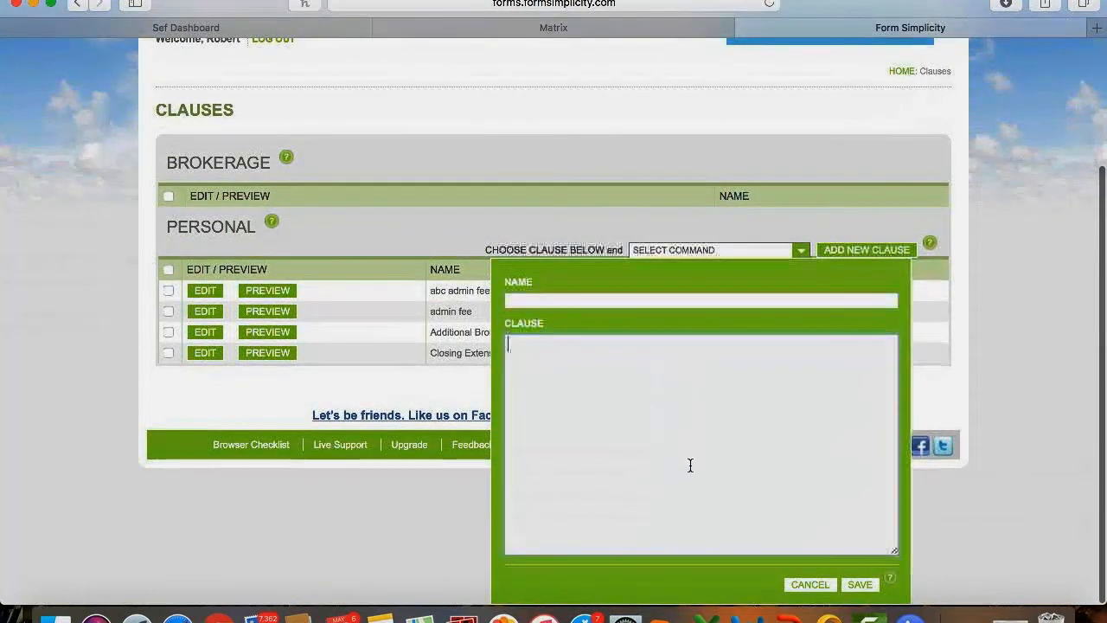
{"action": "left_click", "coordinate": [825, 586]}
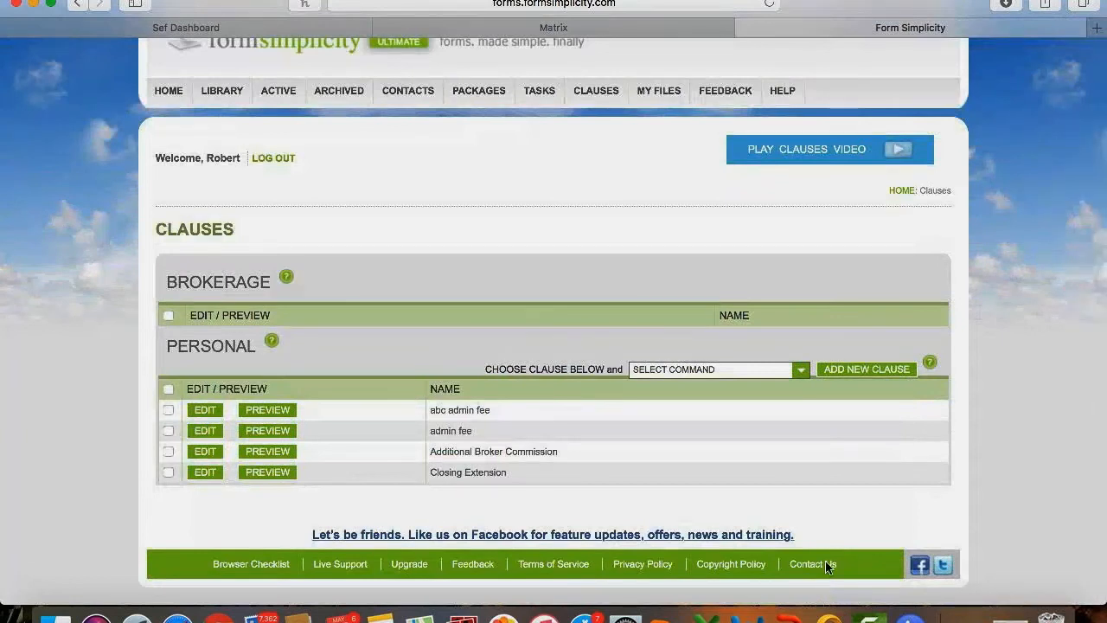
Open My Files, scroll the stored files, and view the Select Command file actions list.
{"action": "left_click", "coordinate": [660, 98]}
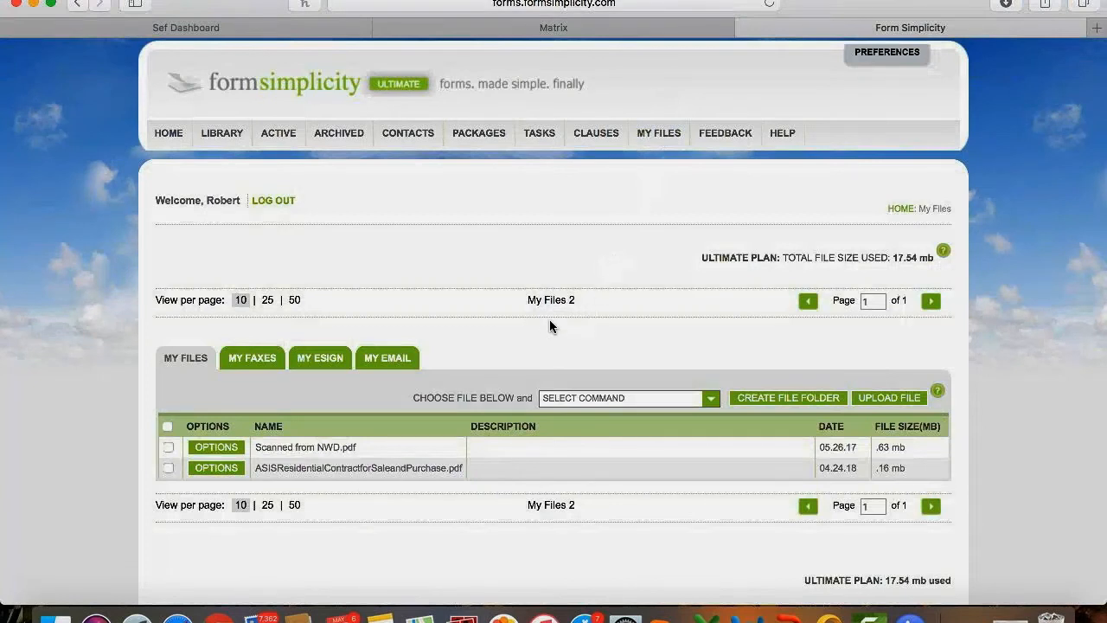
{"action": "scroll", "coordinate": [550, 321], "scroll_direction": "down", "scroll_amount": 2}
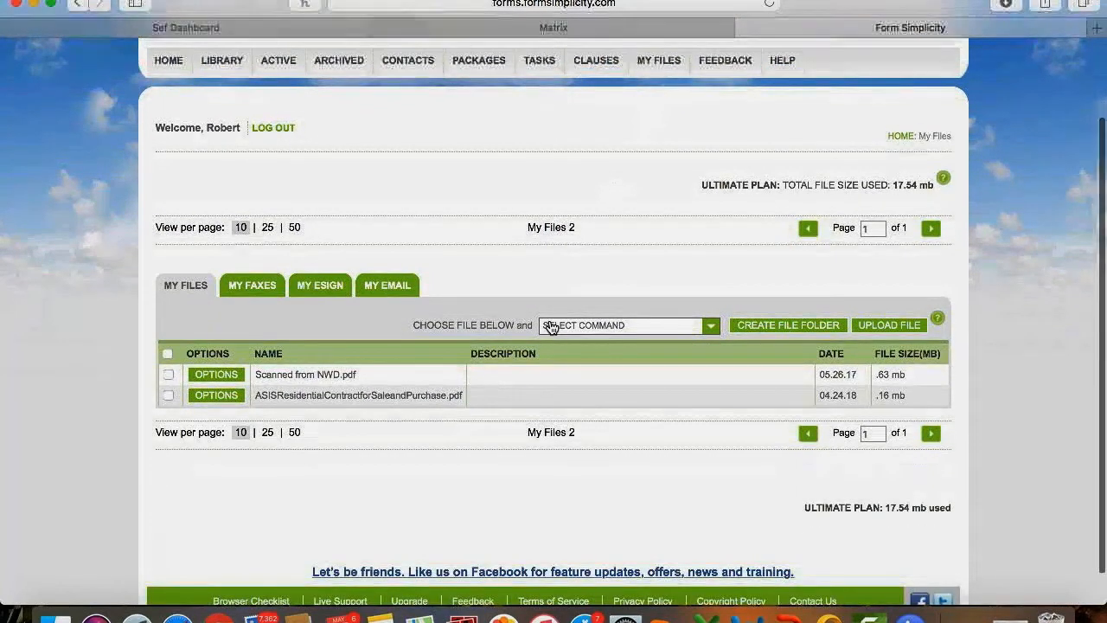
{"action": "scroll", "coordinate": [550, 327], "scroll_direction": "down", "scroll_amount": 1}
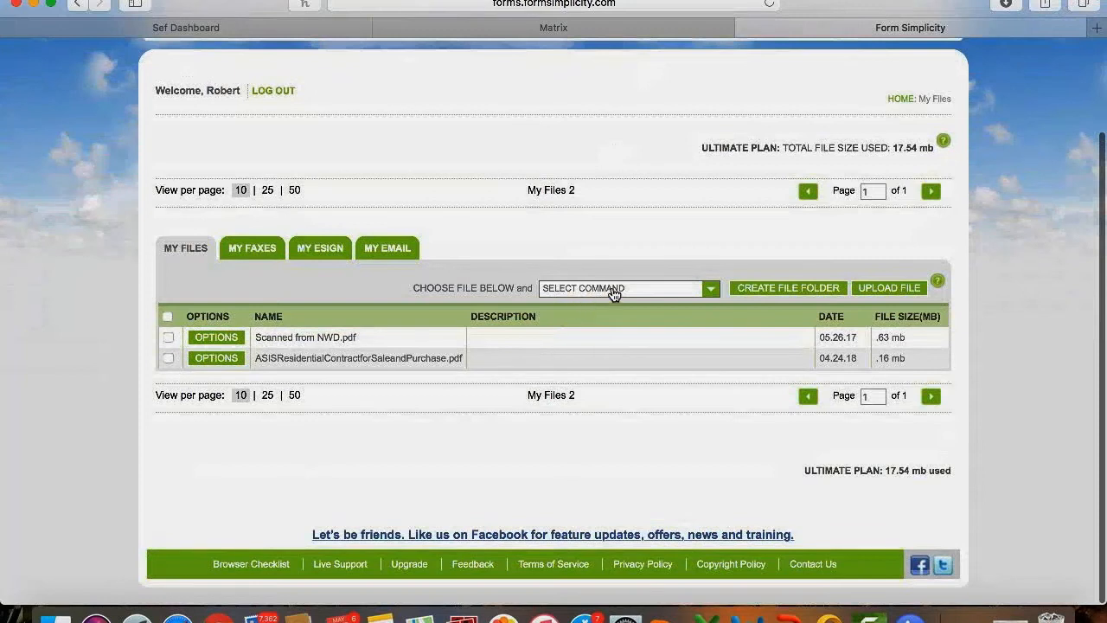
{"action": "left_click", "coordinate": [623, 292]}
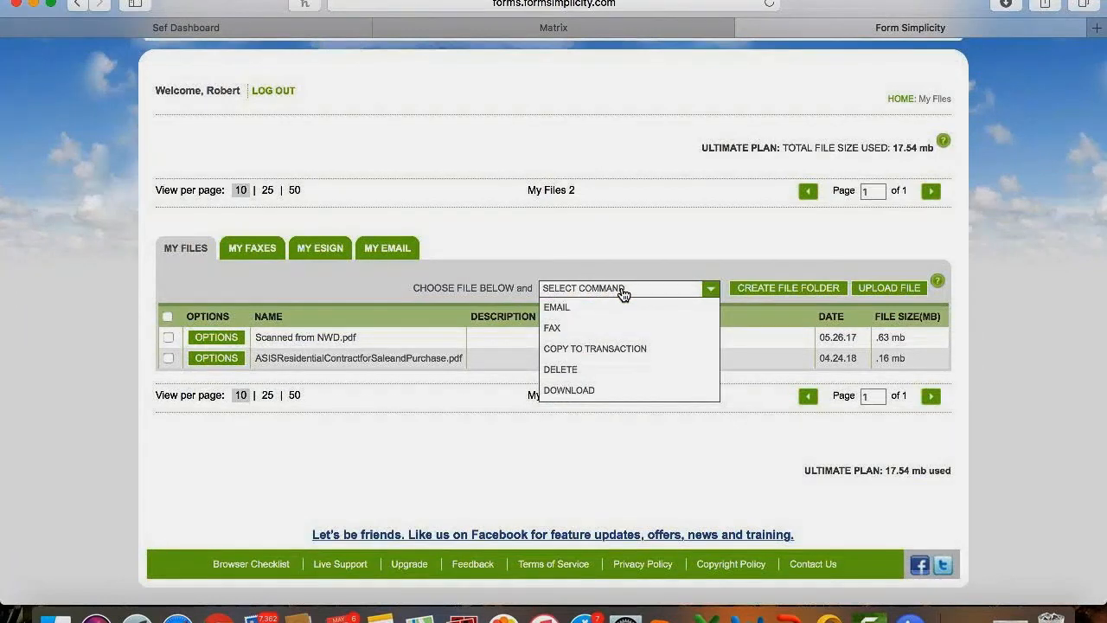
{"action": "left_click", "coordinate": [623, 293]}
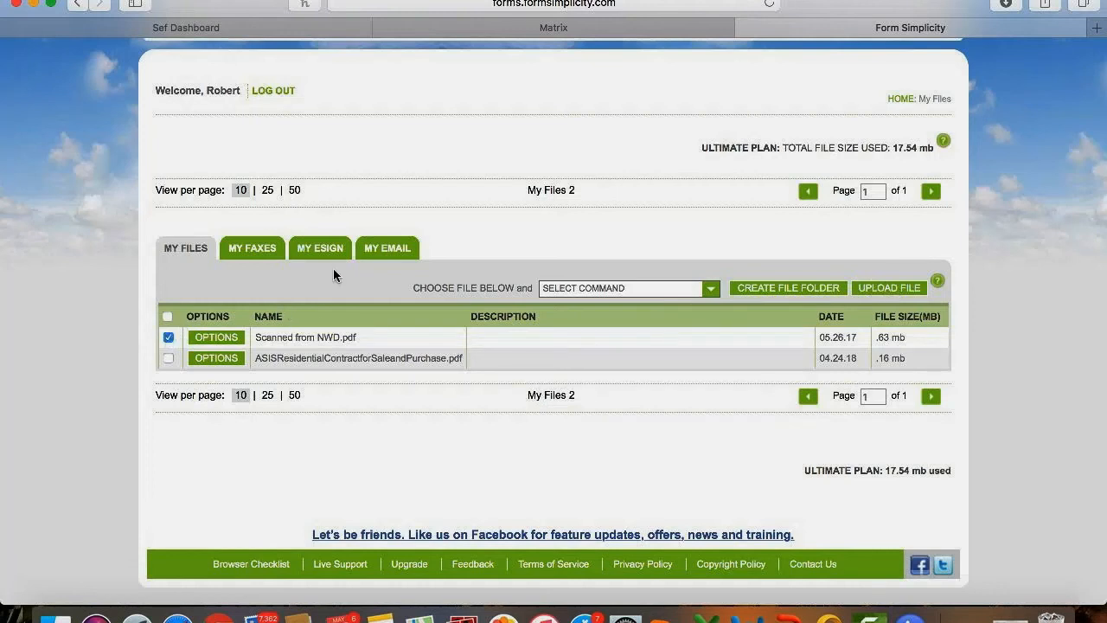
{"action": "left_click", "coordinate": [610, 296]}
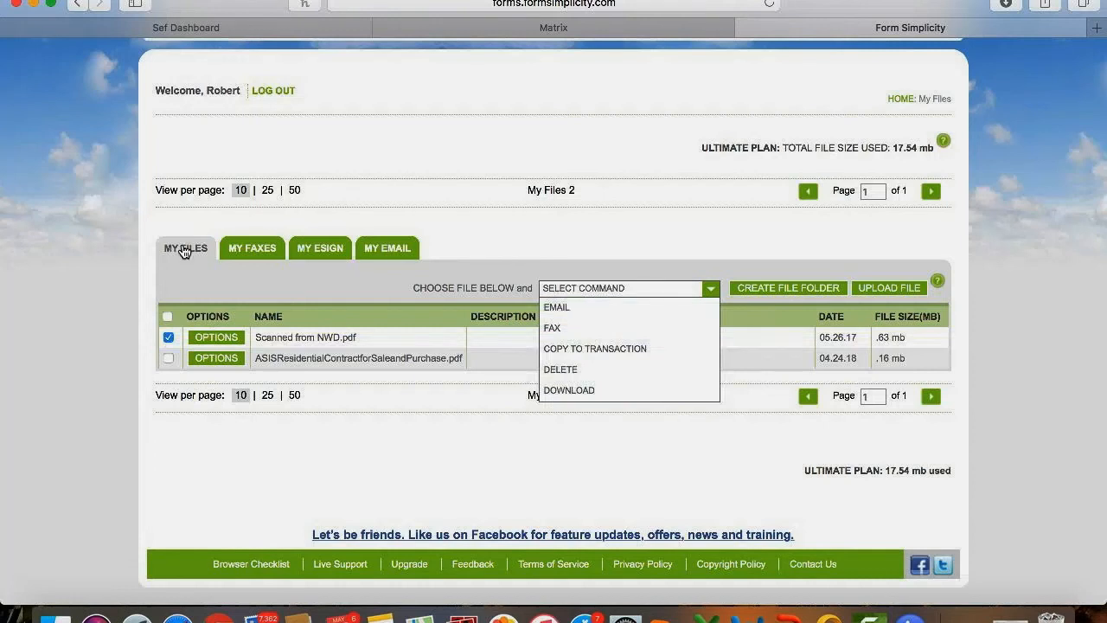
Browse the electronically signed documents on the MY ESIGN tab.
{"action": "left_click", "coordinate": [314, 249]}
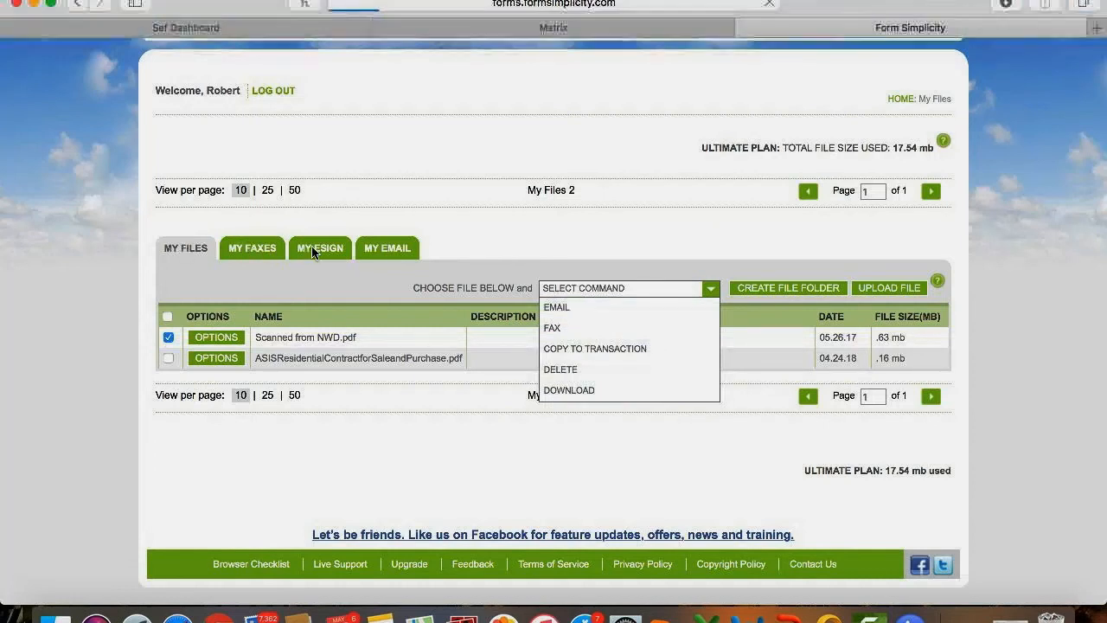
{"action": "scroll", "coordinate": [326, 296], "scroll_direction": "down", "scroll_amount": 3}
{"action": "scroll", "coordinate": [264, 415], "scroll_direction": "down", "scroll_amount": 5}
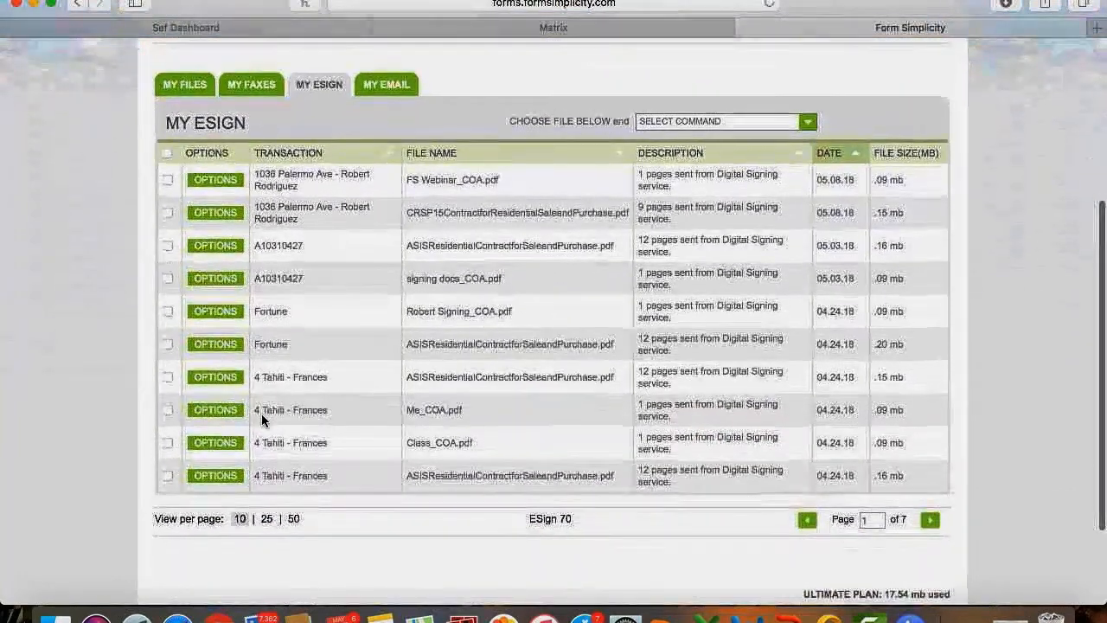
{"action": "scroll", "coordinate": [261, 414], "scroll_direction": "up", "scroll_amount": 5}
{"action": "scroll", "coordinate": [261, 413], "scroll_direction": "down", "scroll_amount": 5}
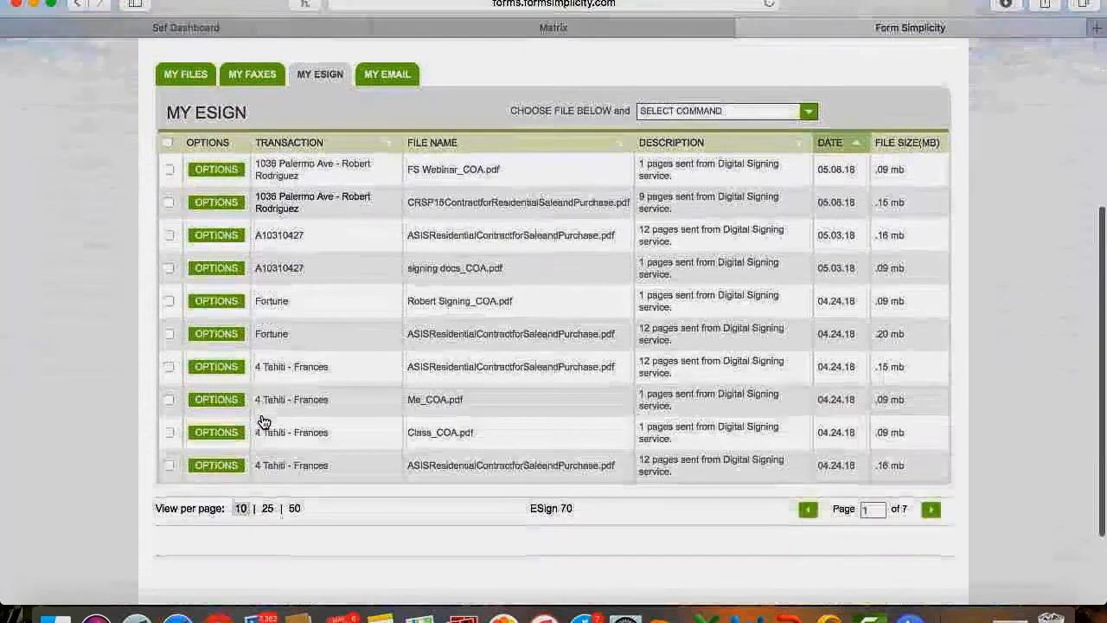
{"action": "scroll", "coordinate": [262, 414], "scroll_direction": "up", "scroll_amount": 5}
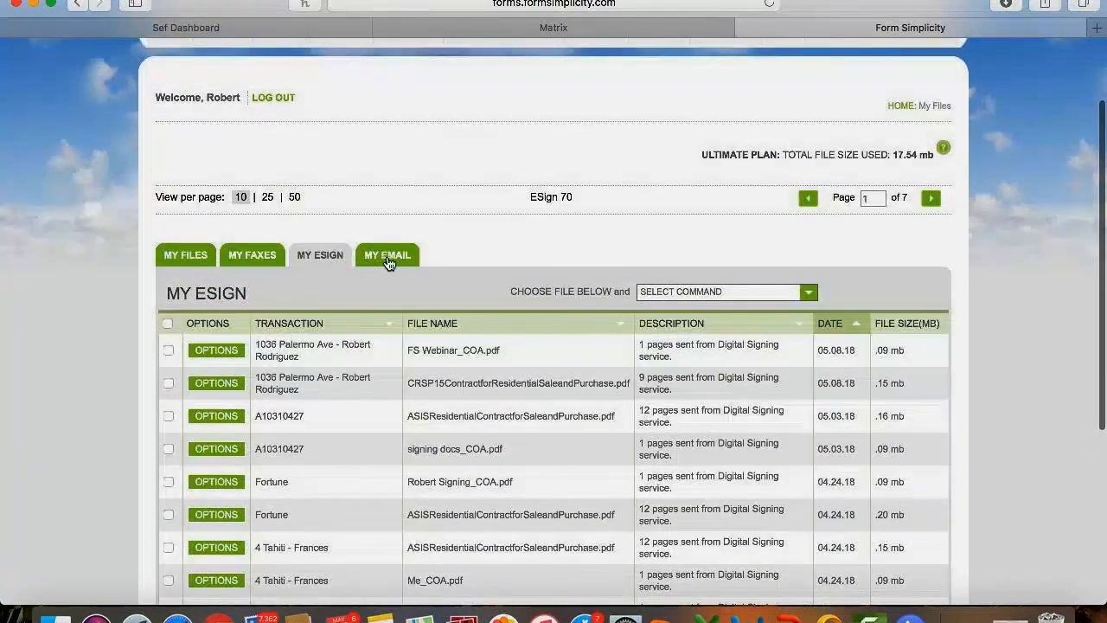
Review the emailed files on the MY EMAIL tab, then return to the home dashboard.
{"action": "left_click", "coordinate": [387, 256]}
{"action": "scroll", "coordinate": [387, 262], "scroll_direction": "down", "scroll_amount": 3}
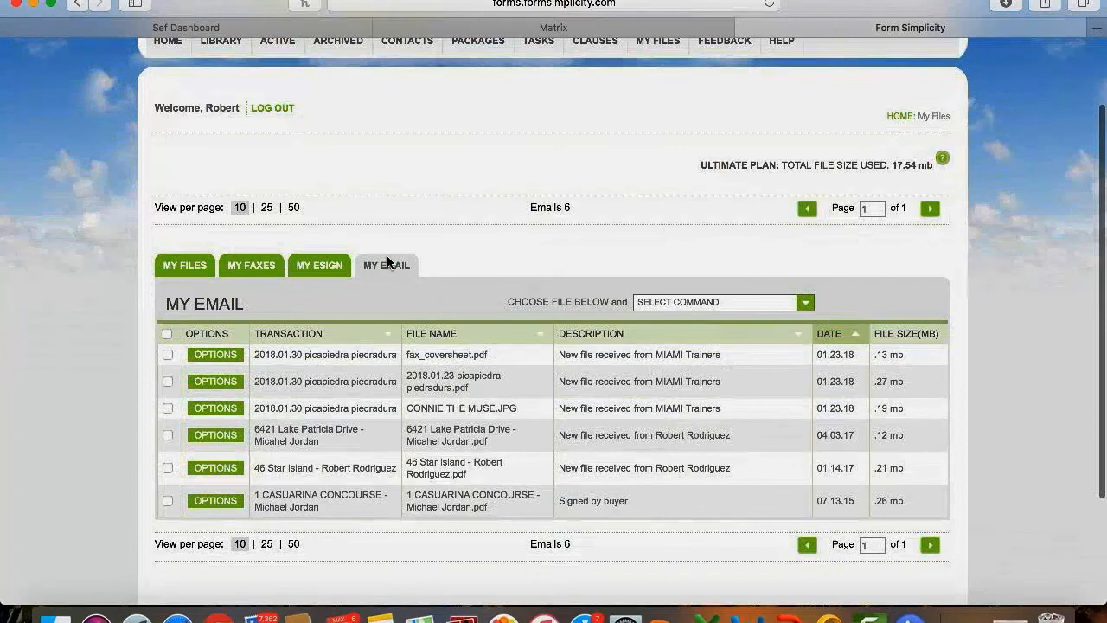
{"action": "scroll", "coordinate": [488, 385], "scroll_direction": "up", "scroll_amount": 2}
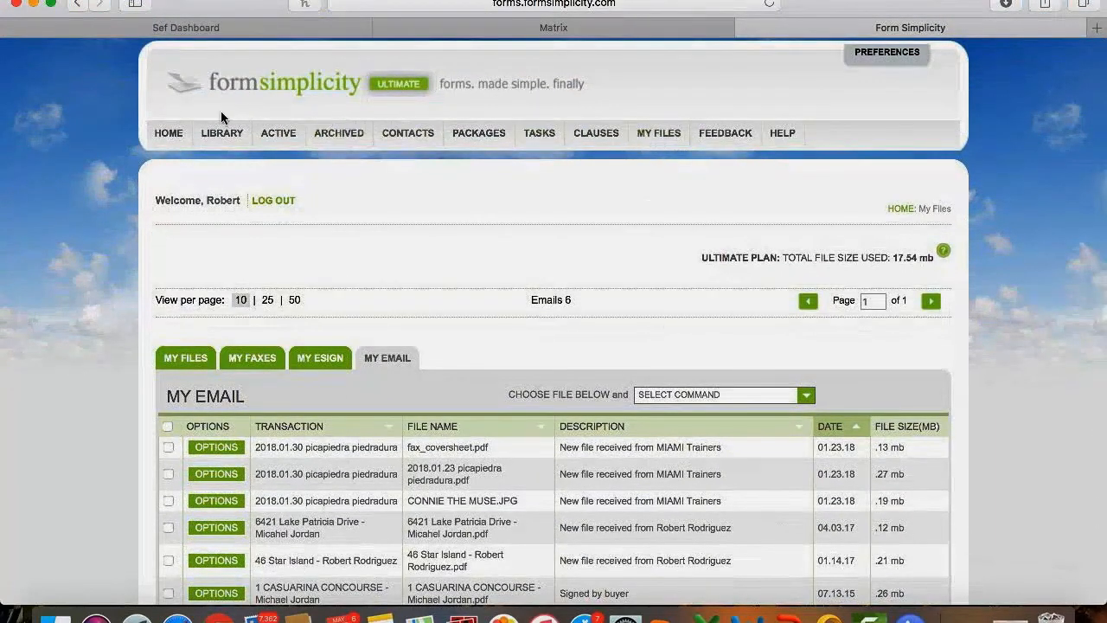
{"action": "left_click", "coordinate": [167, 138]}
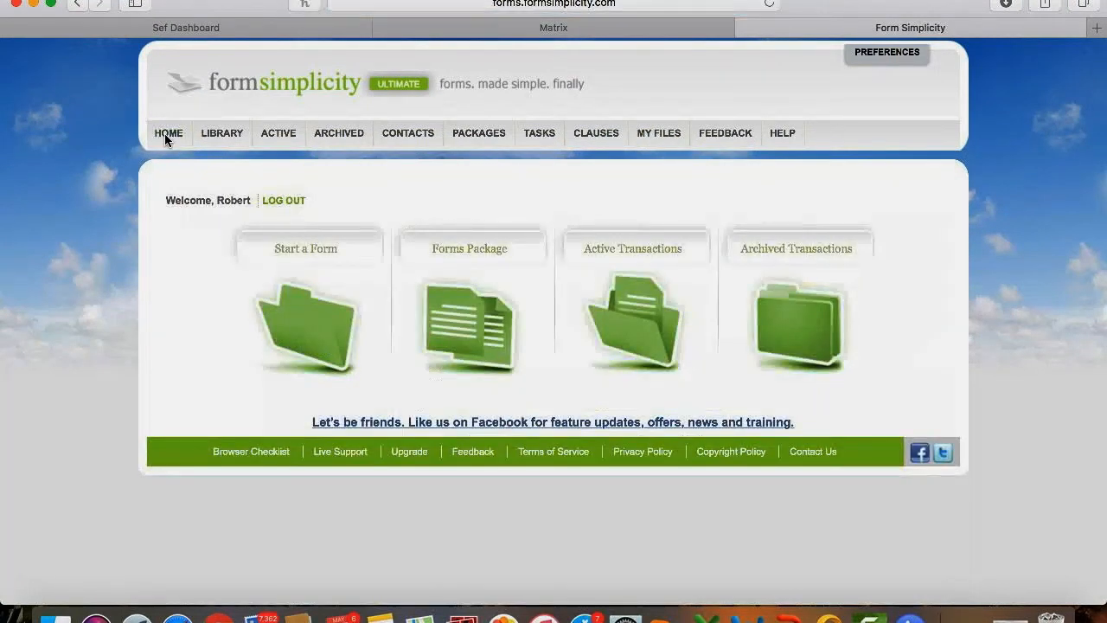